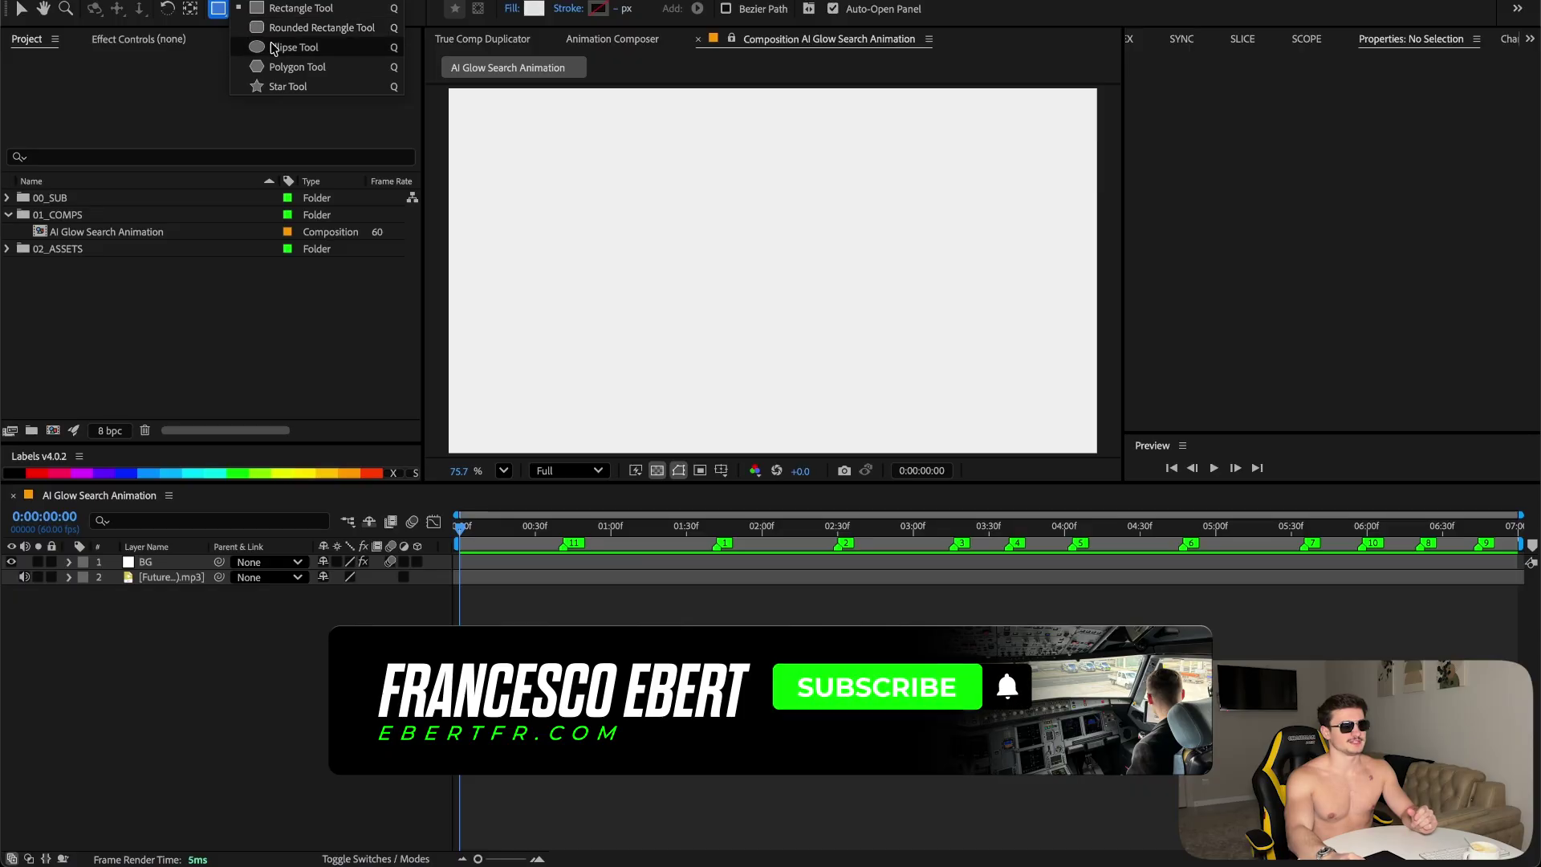
- Draw a white rounded rectangle of 1350 by 210 with roundness 50 in the middle of the composition
left_click(321, 27)
left_click_drag(613, 212, 998, 298)
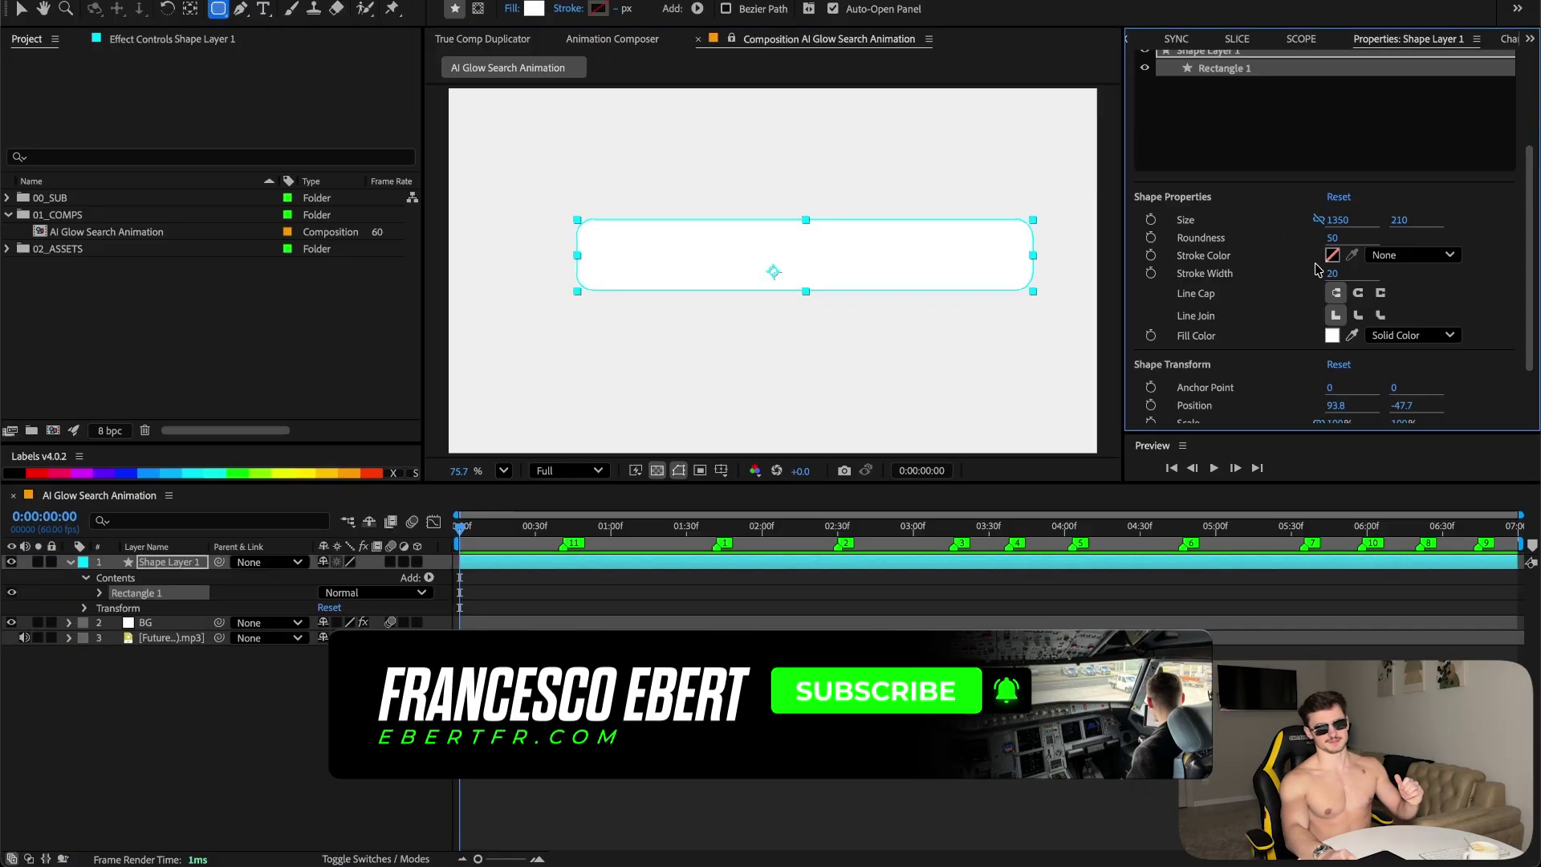
- Duplicate the rounded rectangle layer and give the copy no fill and a 30 px solid white stroke
key("ctrl+d")
left_click(1413, 335)
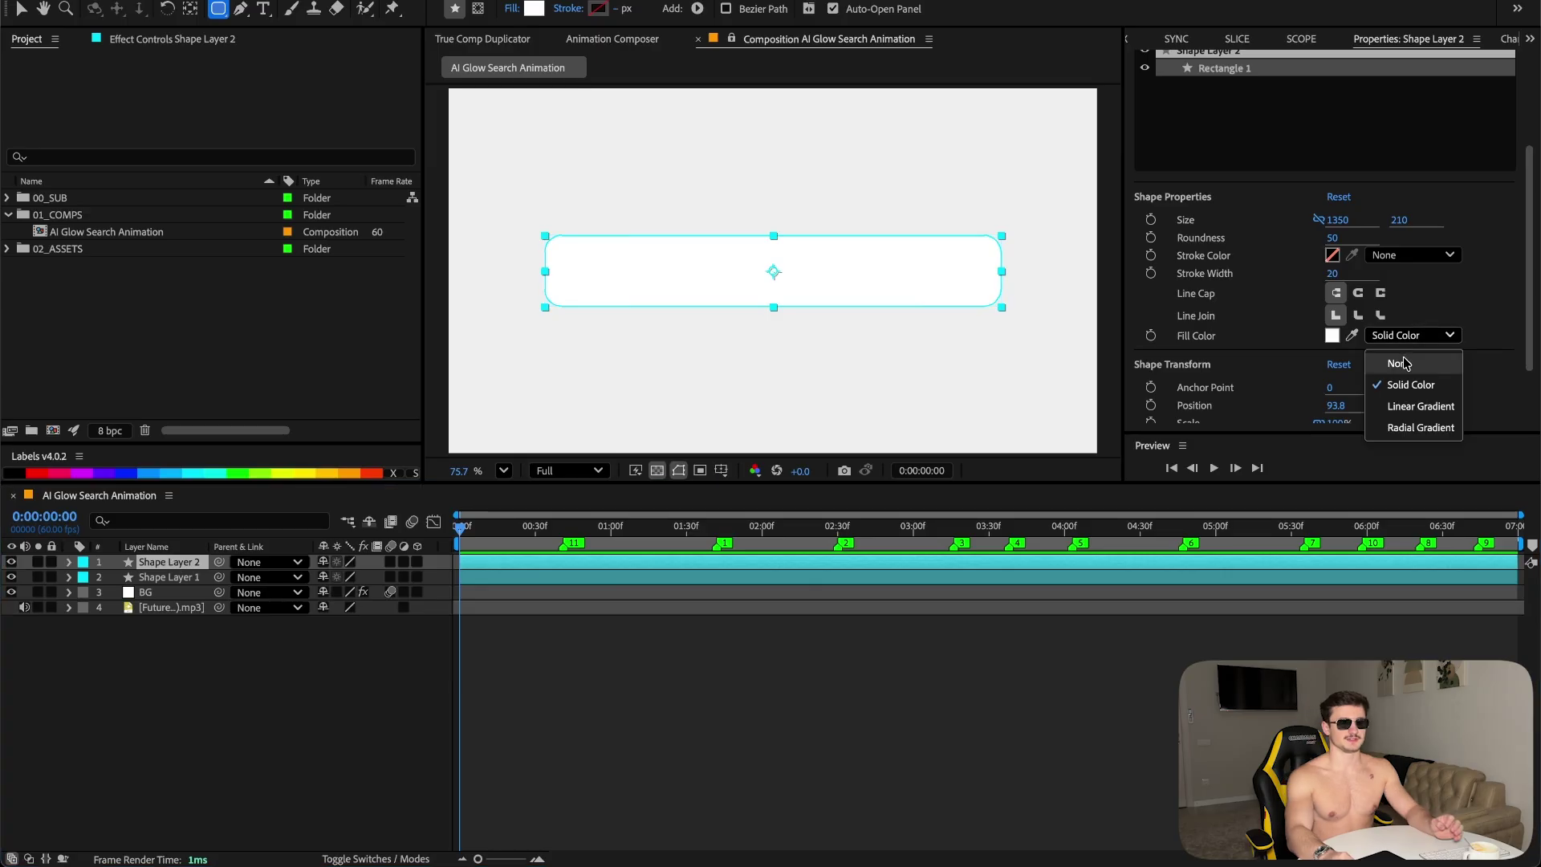
left_click(1402, 363)
left_click(1412, 254)
left_click(1411, 303)
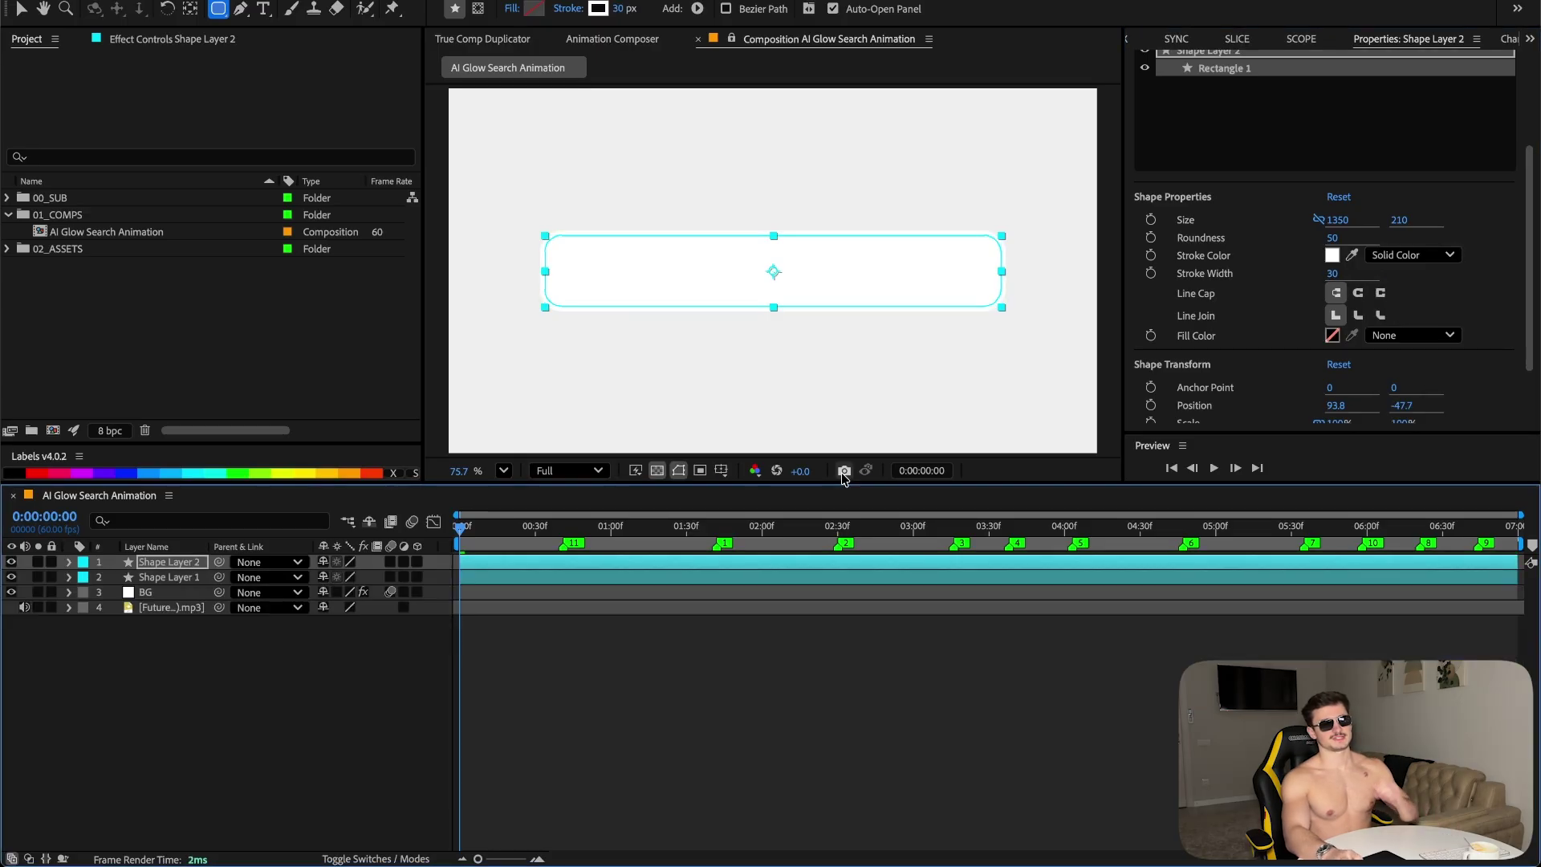
- Apply a radial gradient to the copy's stroke, magenta at both ends with blue 2A00FF at the 50% location
left_click(568, 9)
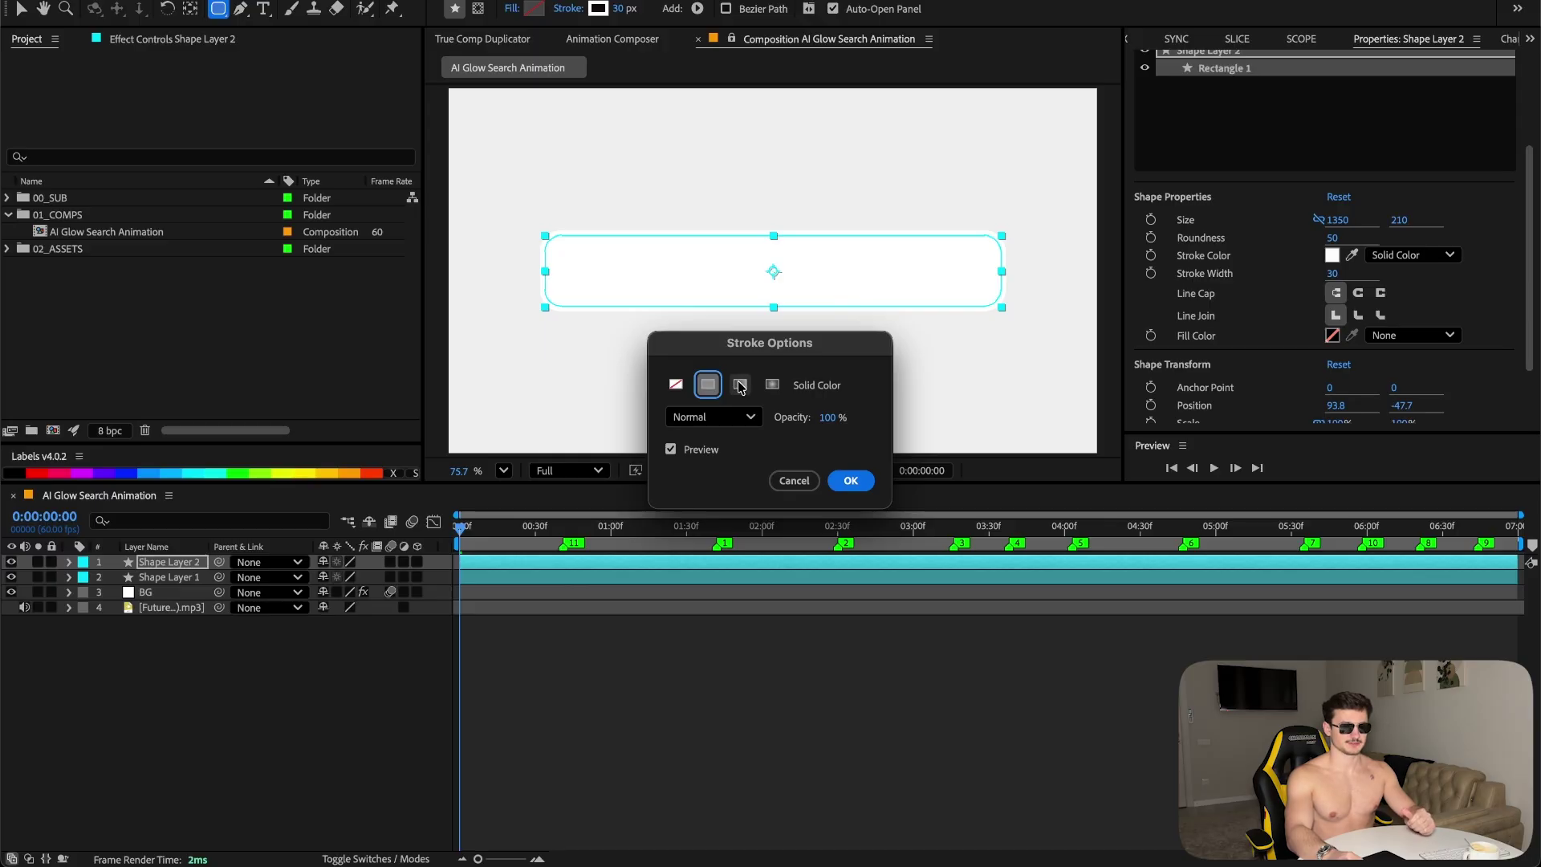
left_click(740, 385)
left_click(1025, 353)
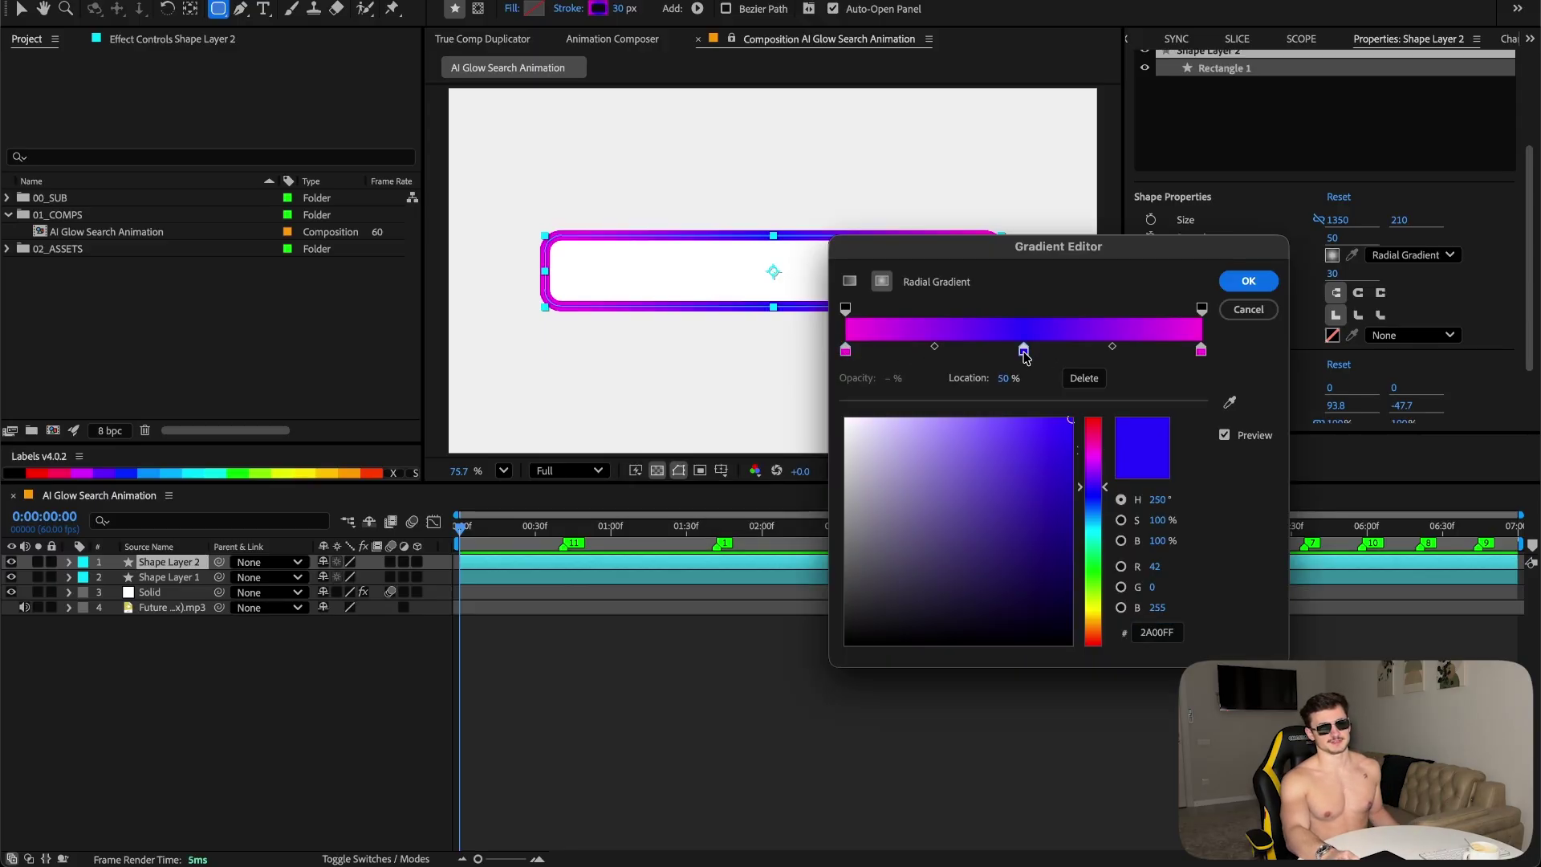
left_click(1247, 281)
key("v")
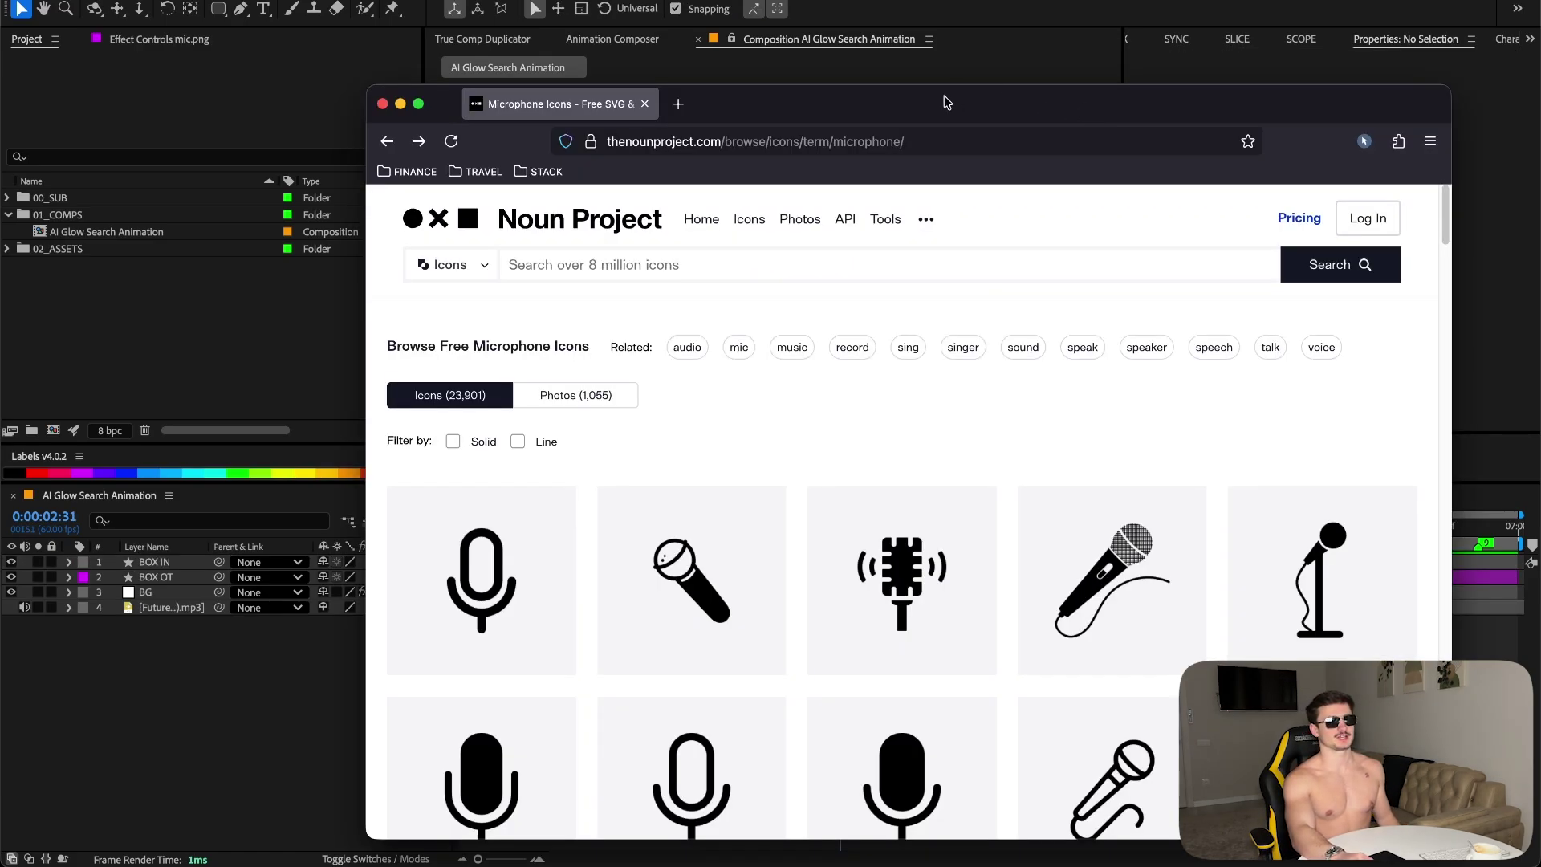
- Place the microphone icon mic.png near the right end of the search box, at position 1509, 540 with 15.3% scale
left_click_drag(944, 100, 953, 23)
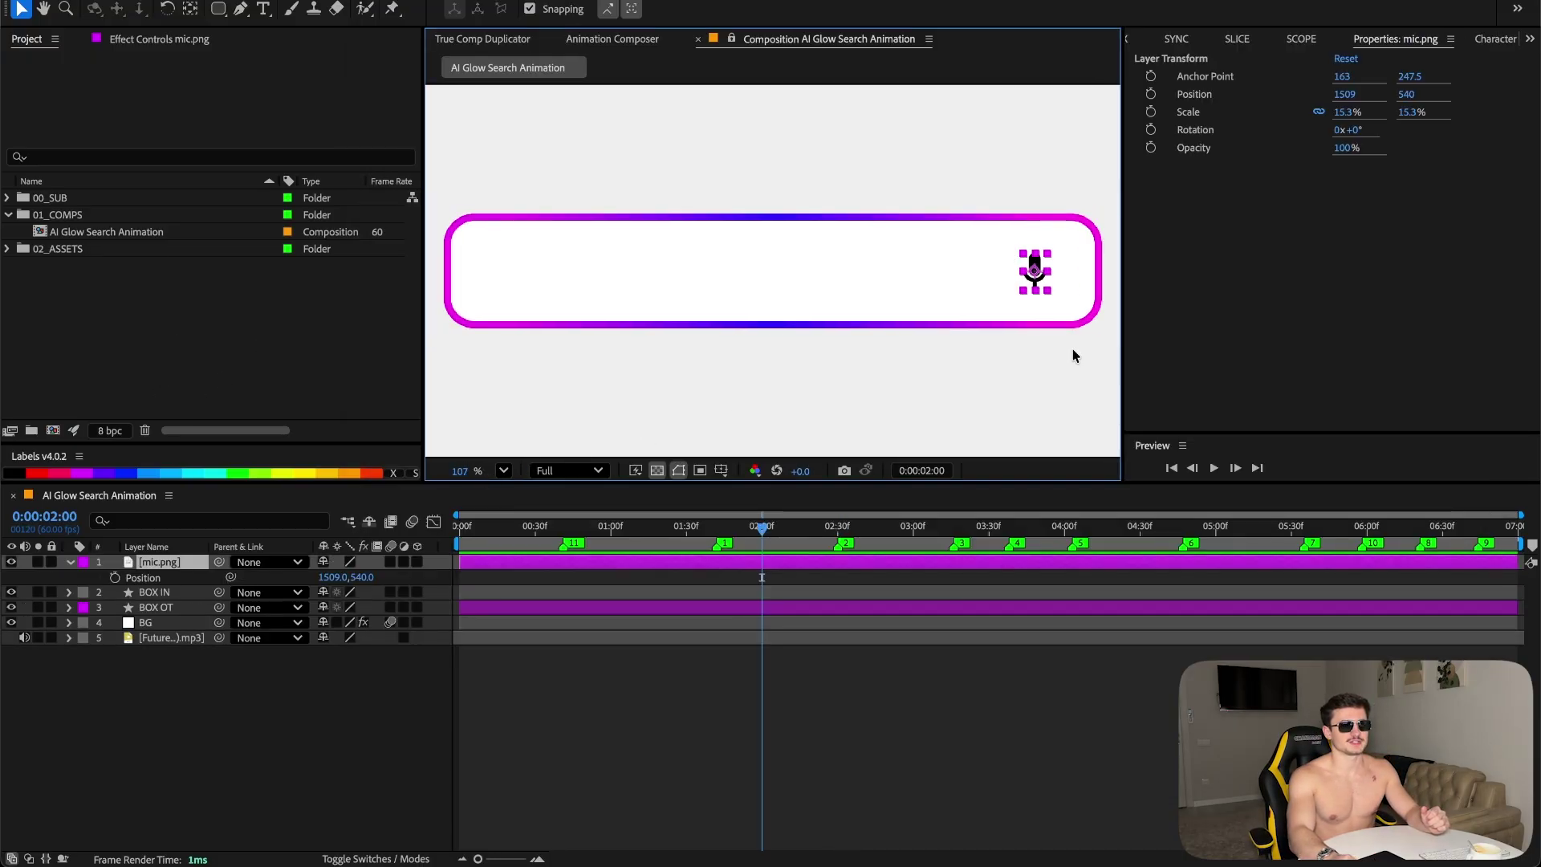
left_click(706, 745)
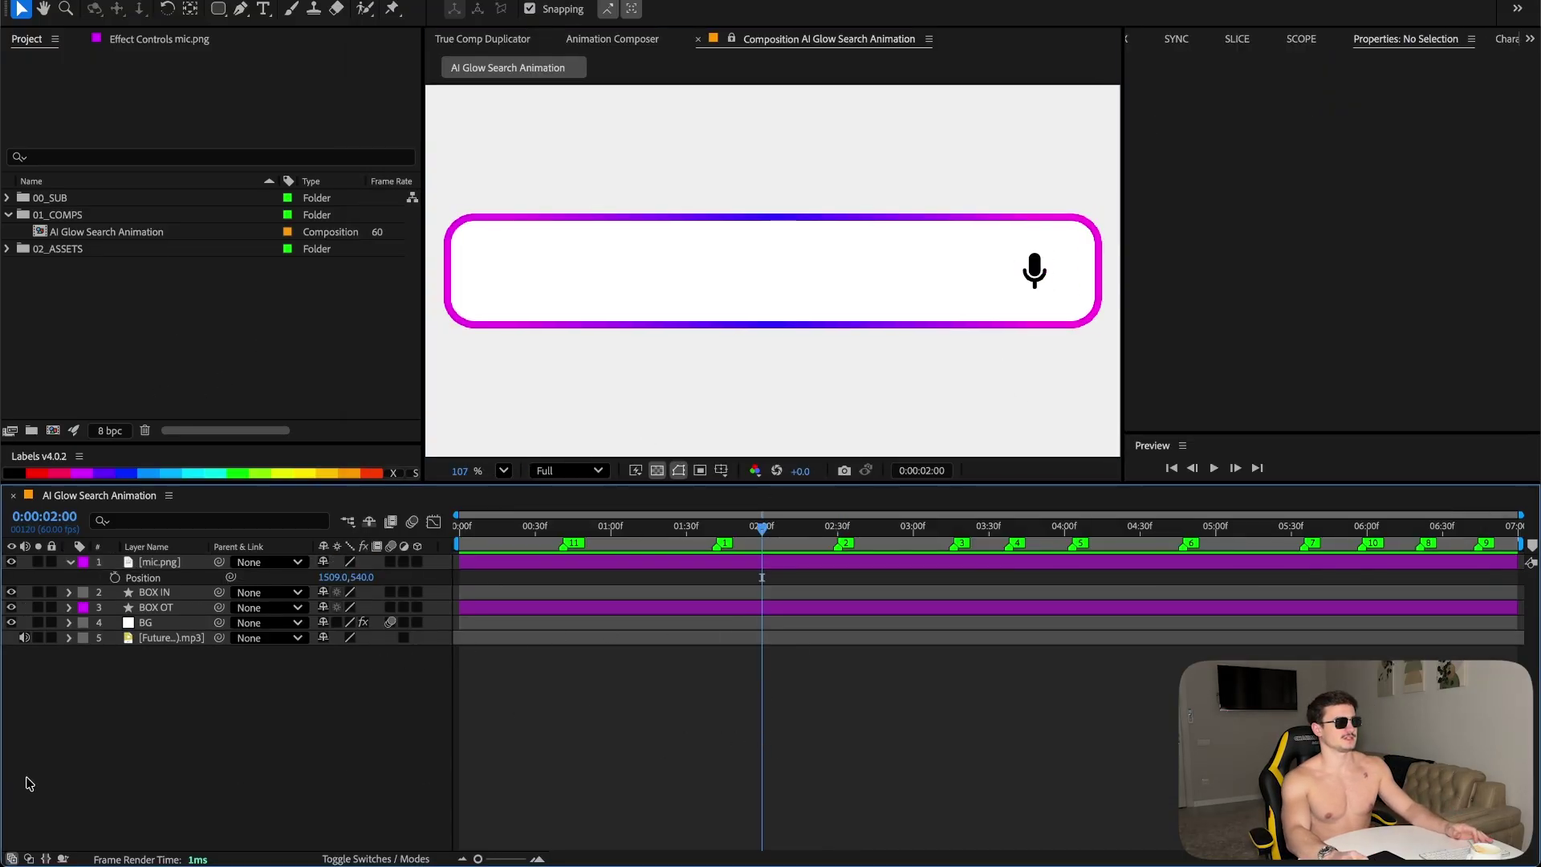
- Add a dark gray "+" text layer near the left end of the search box
left_click(1237, 38)
left_click(1309, 120)
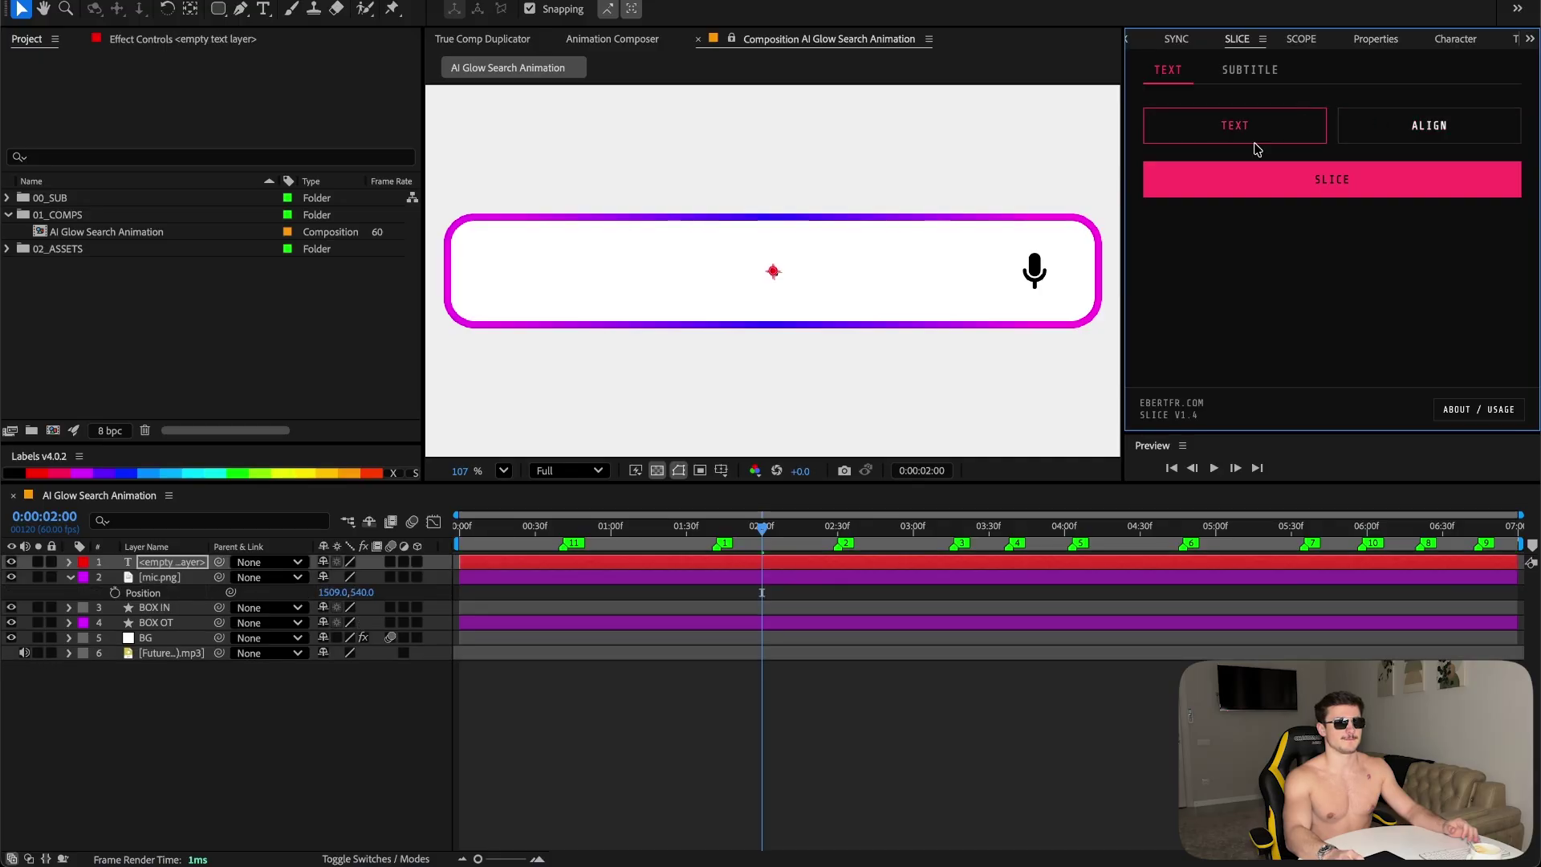
type("+")
left_click(166, 565)
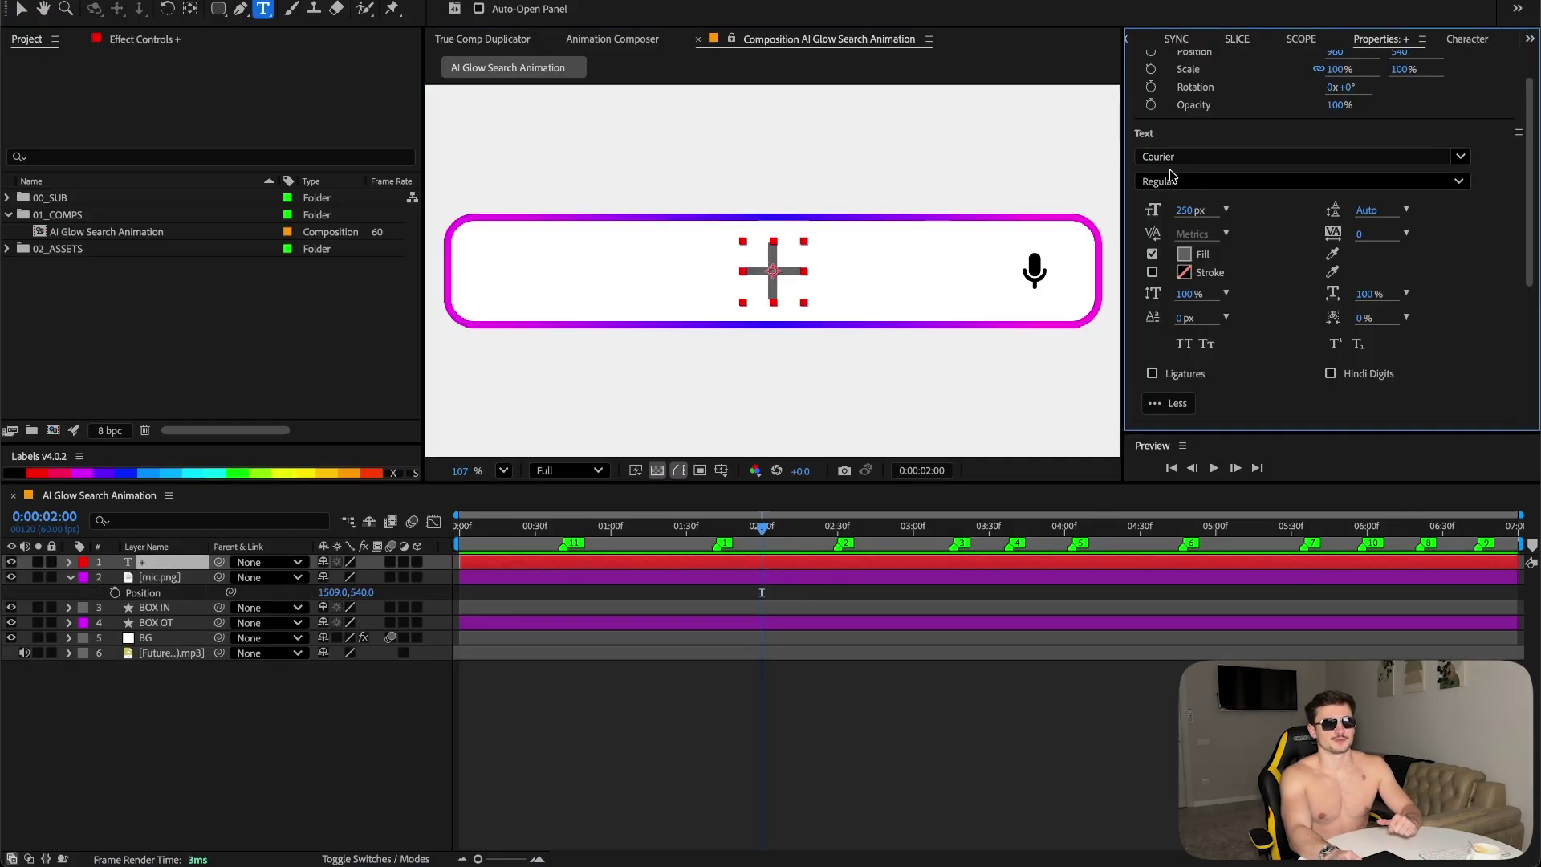
left_click(1186, 254)
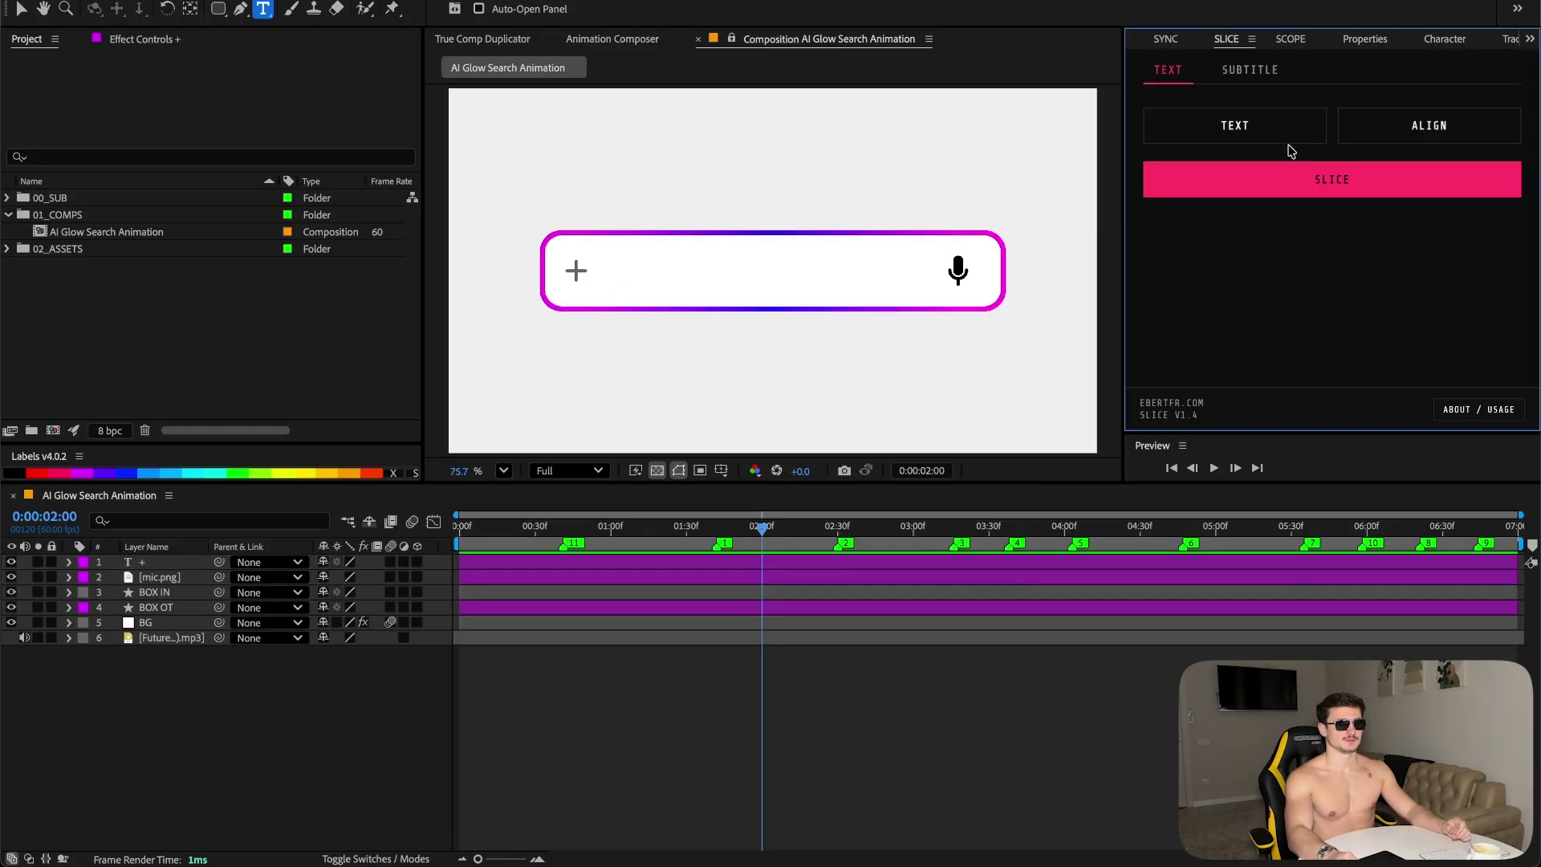
- Add the placeholder text "Ask AI anything..." in gray Proxima Nova Regular beside the plus sign, left-aligned
left_click(1252, 132)
type("A")
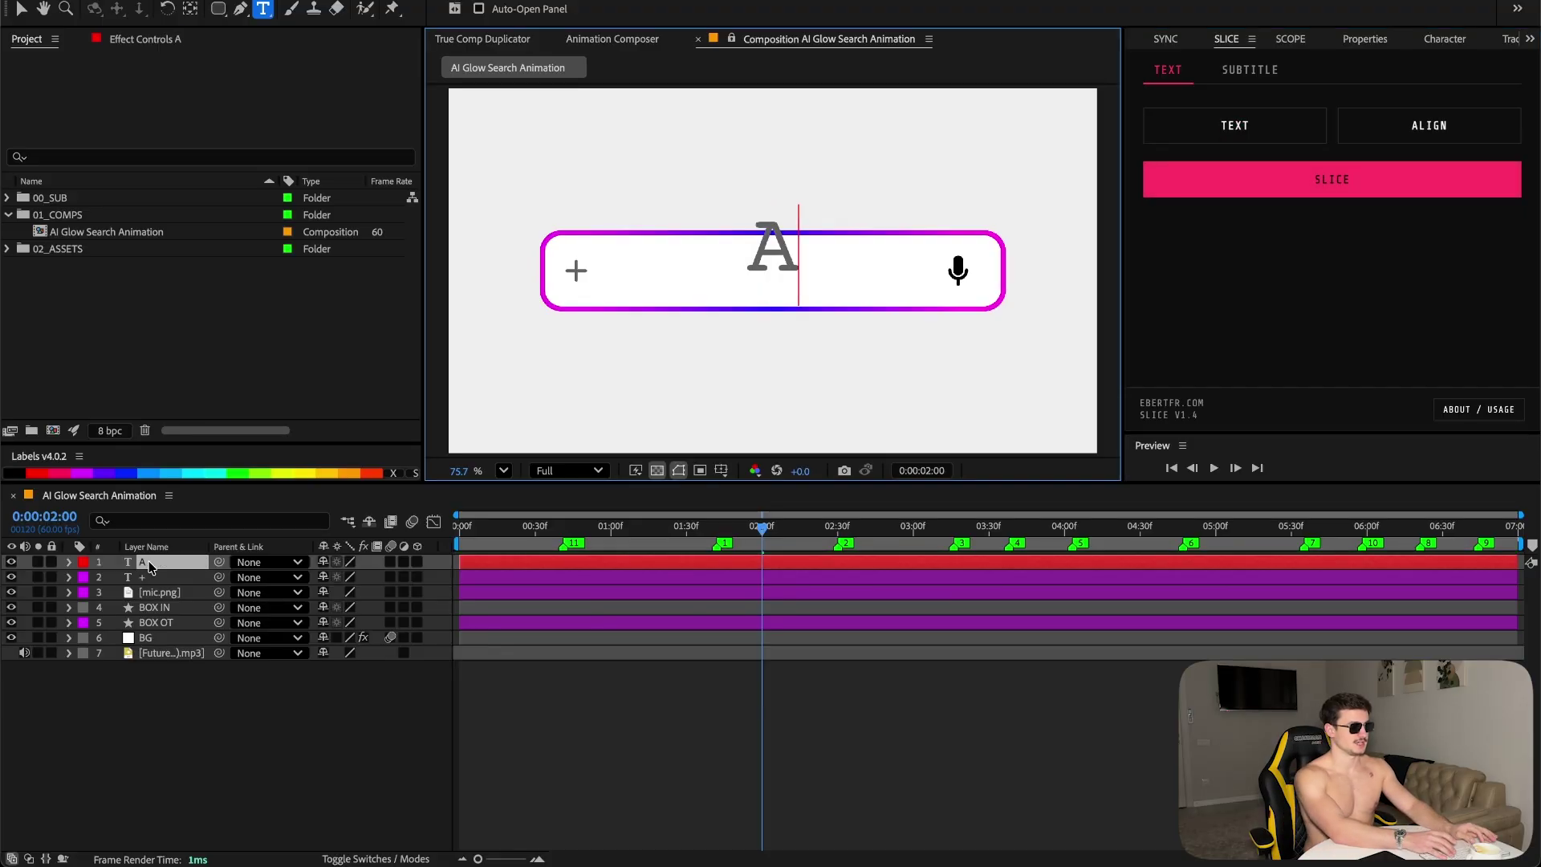
type("sk AI anything...")
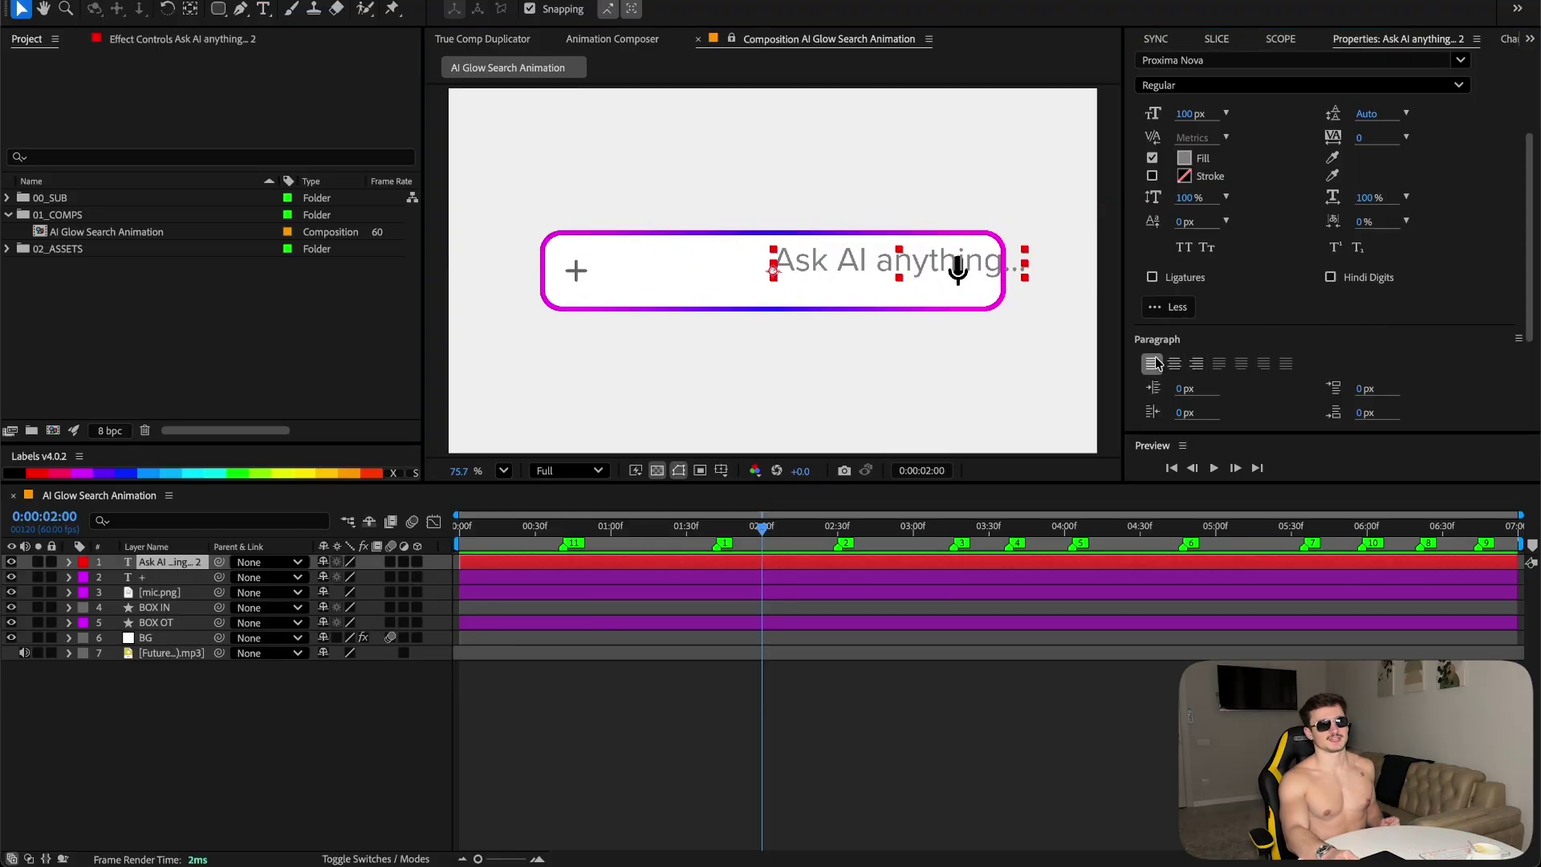
scroll(1445, 309, "up", 1)
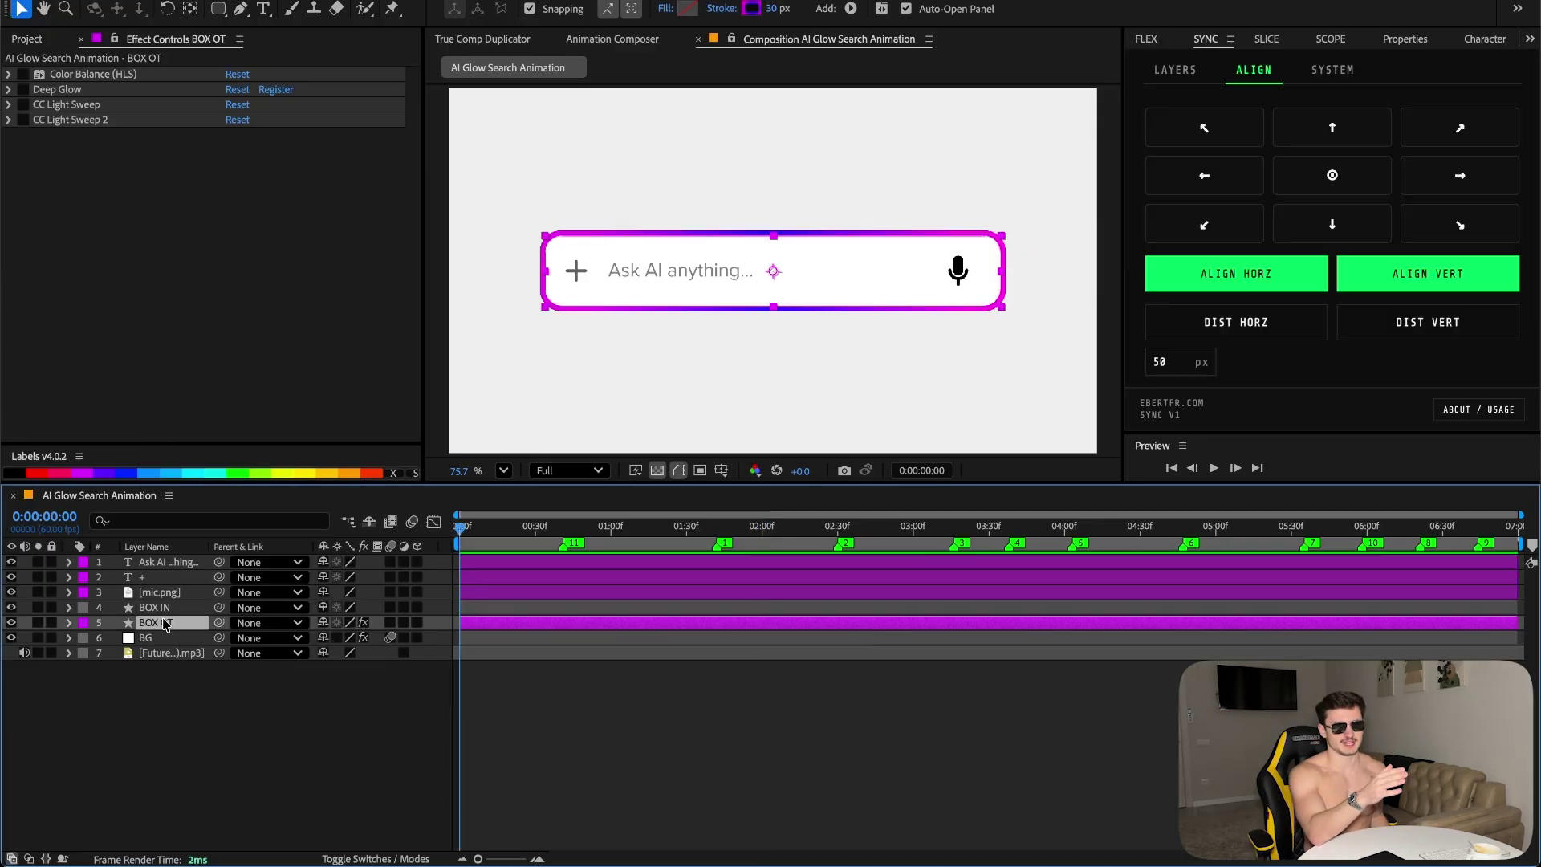
- Enable the Deep Glow and CC Light Sweep effects on the BOX OT outline layer
left_click(23, 89)
left_click(9, 89)
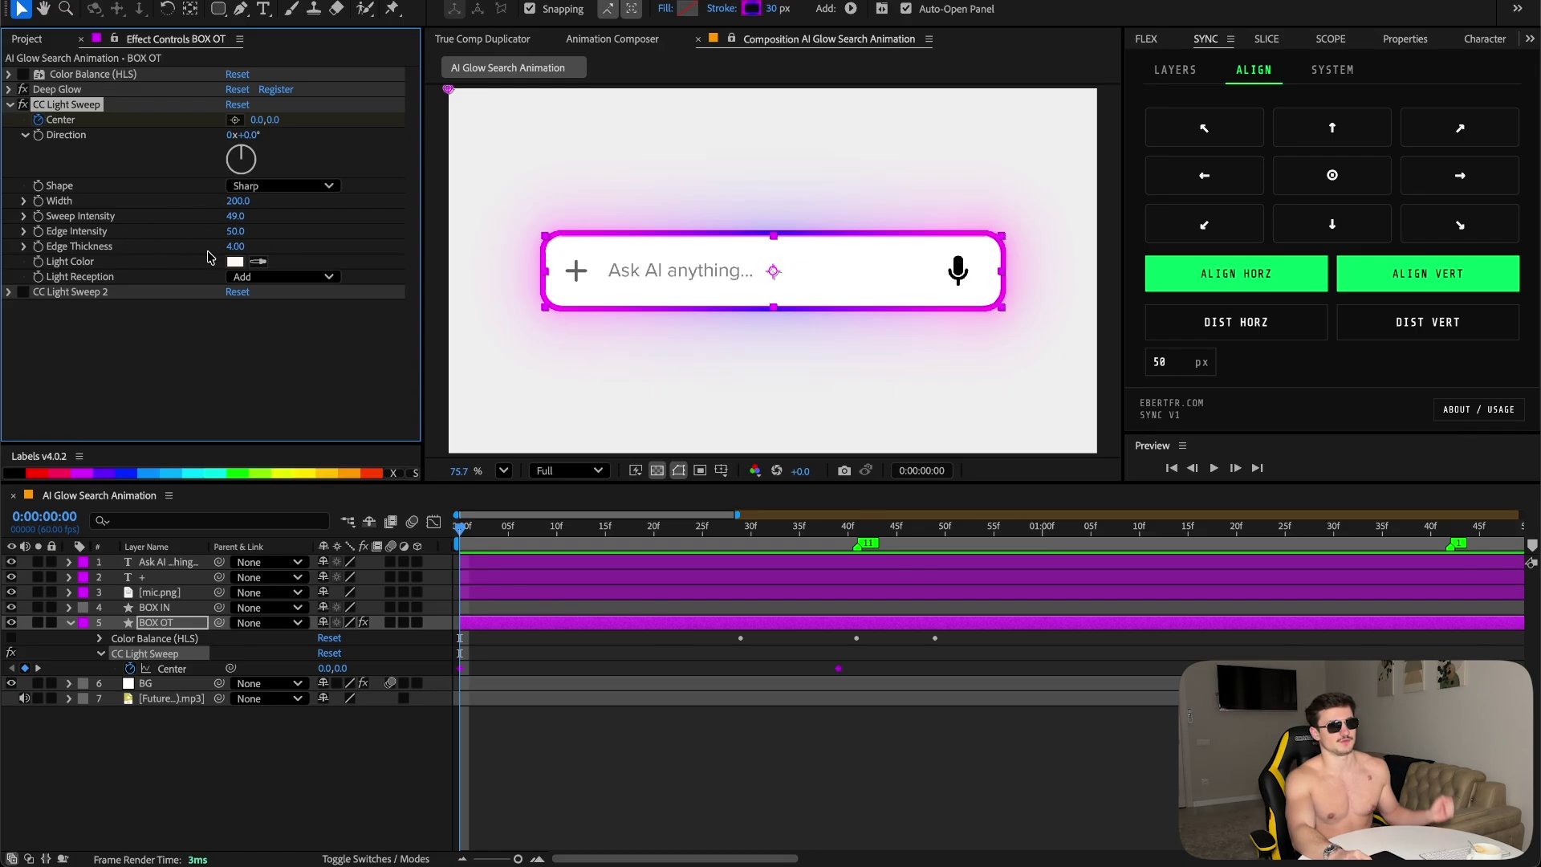
- Examine the CC Light Sweep center animation on BOX OT, and compare the outline with CC Light Sweep 2 off and on
left_click(472, 507)
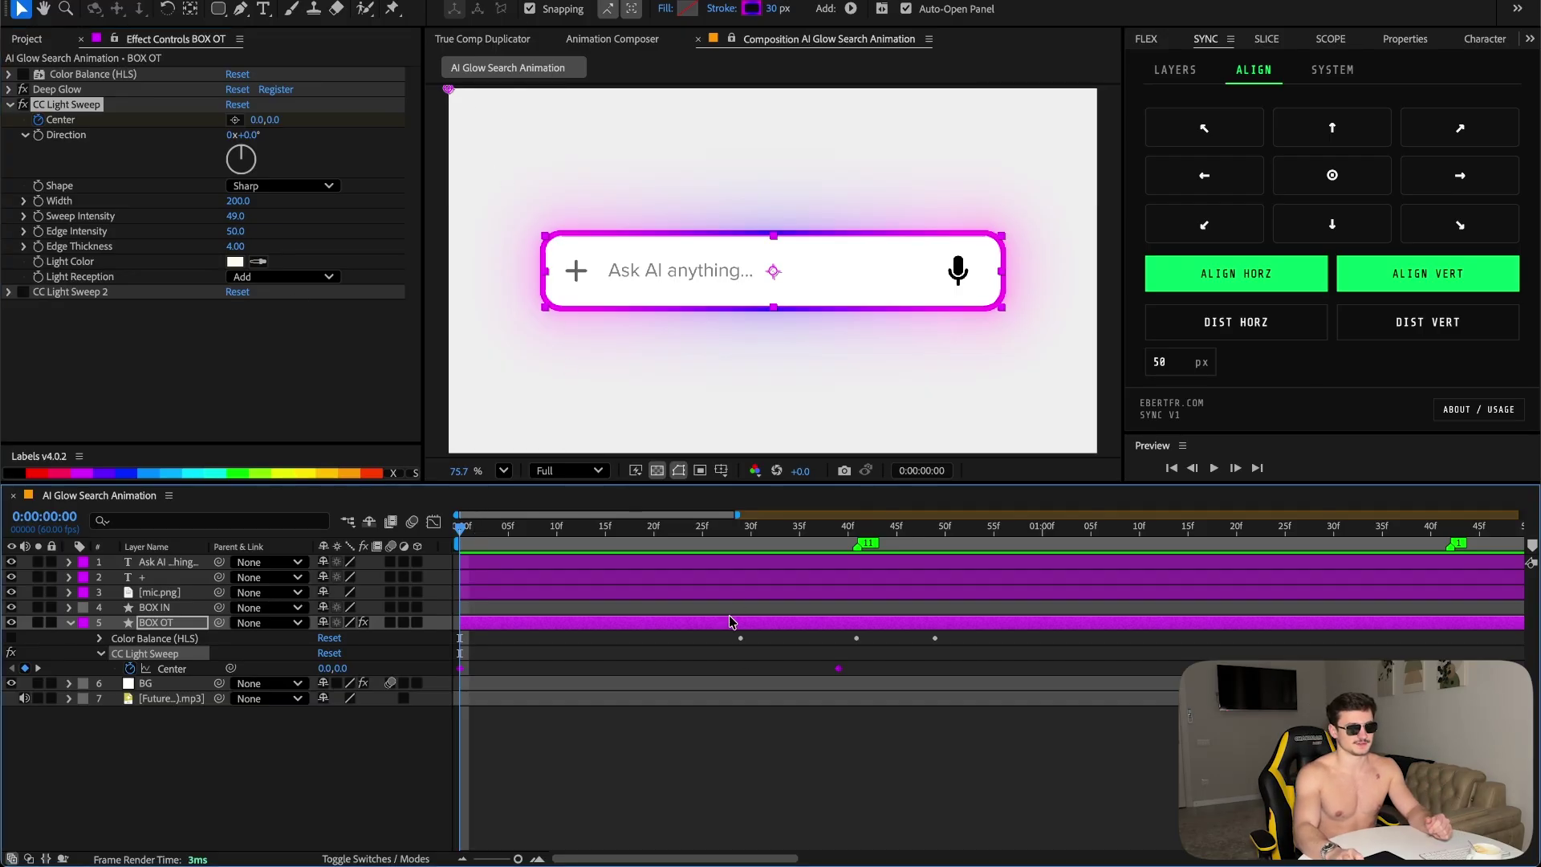
left_click_drag(818, 539, 654, 536)
right_click(52, 104)
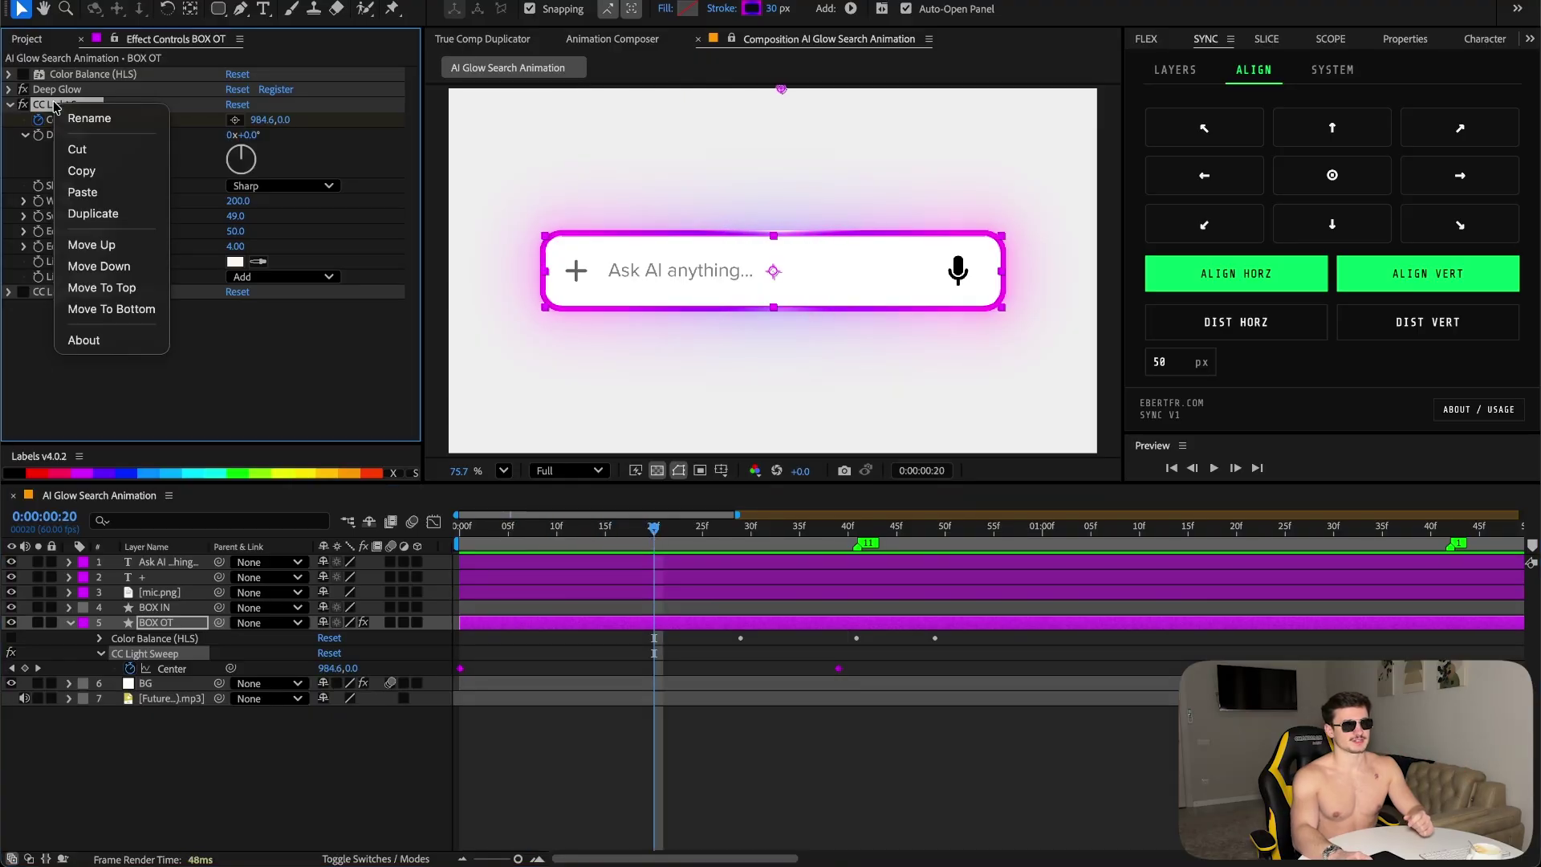
left_click(40, 187)
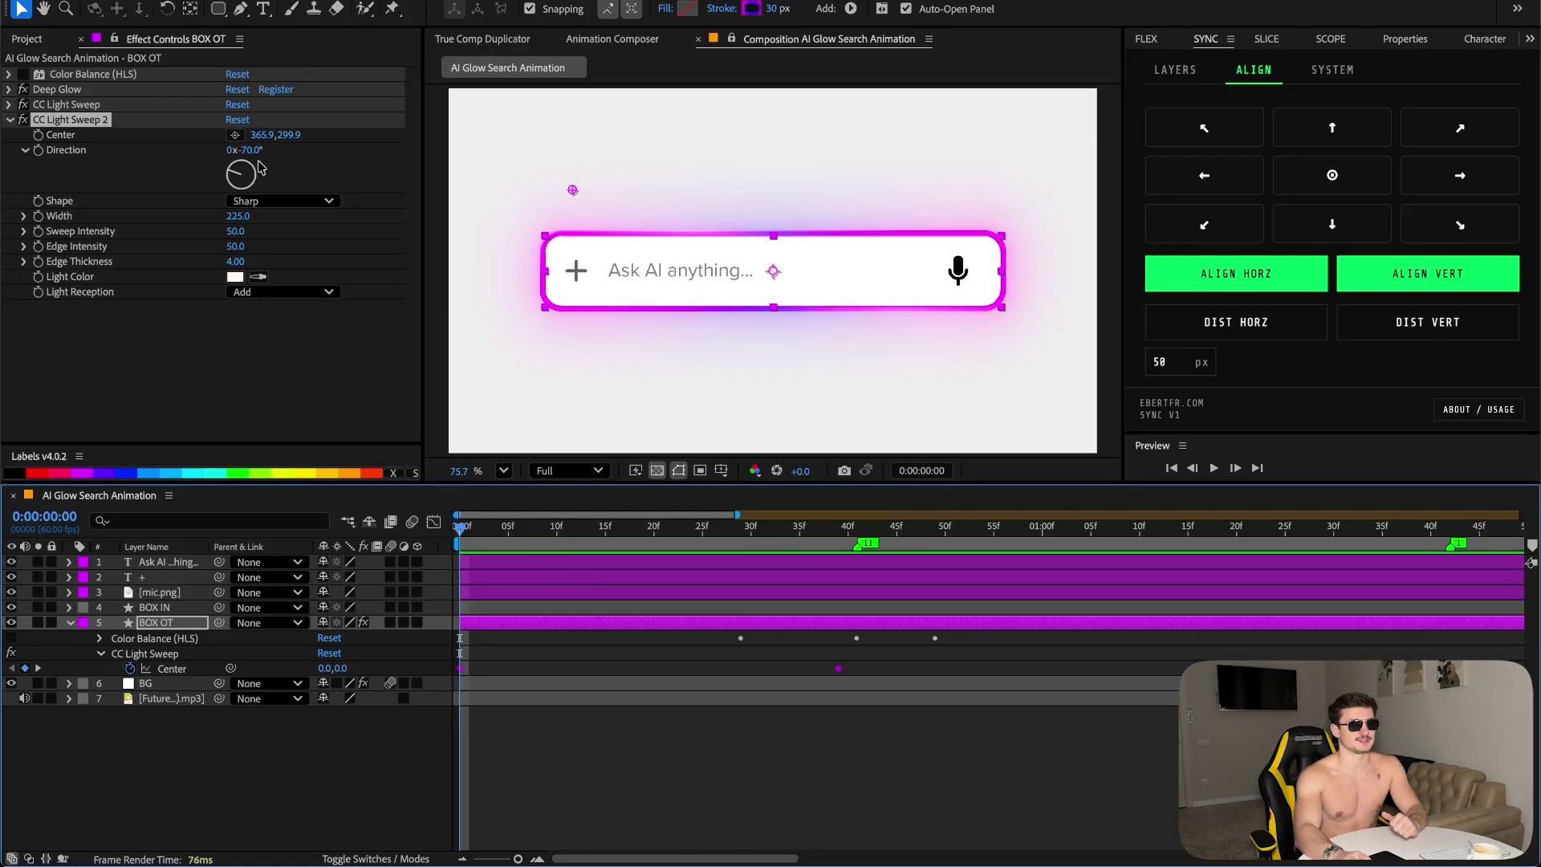
left_click(22, 120)
left_click(23, 119)
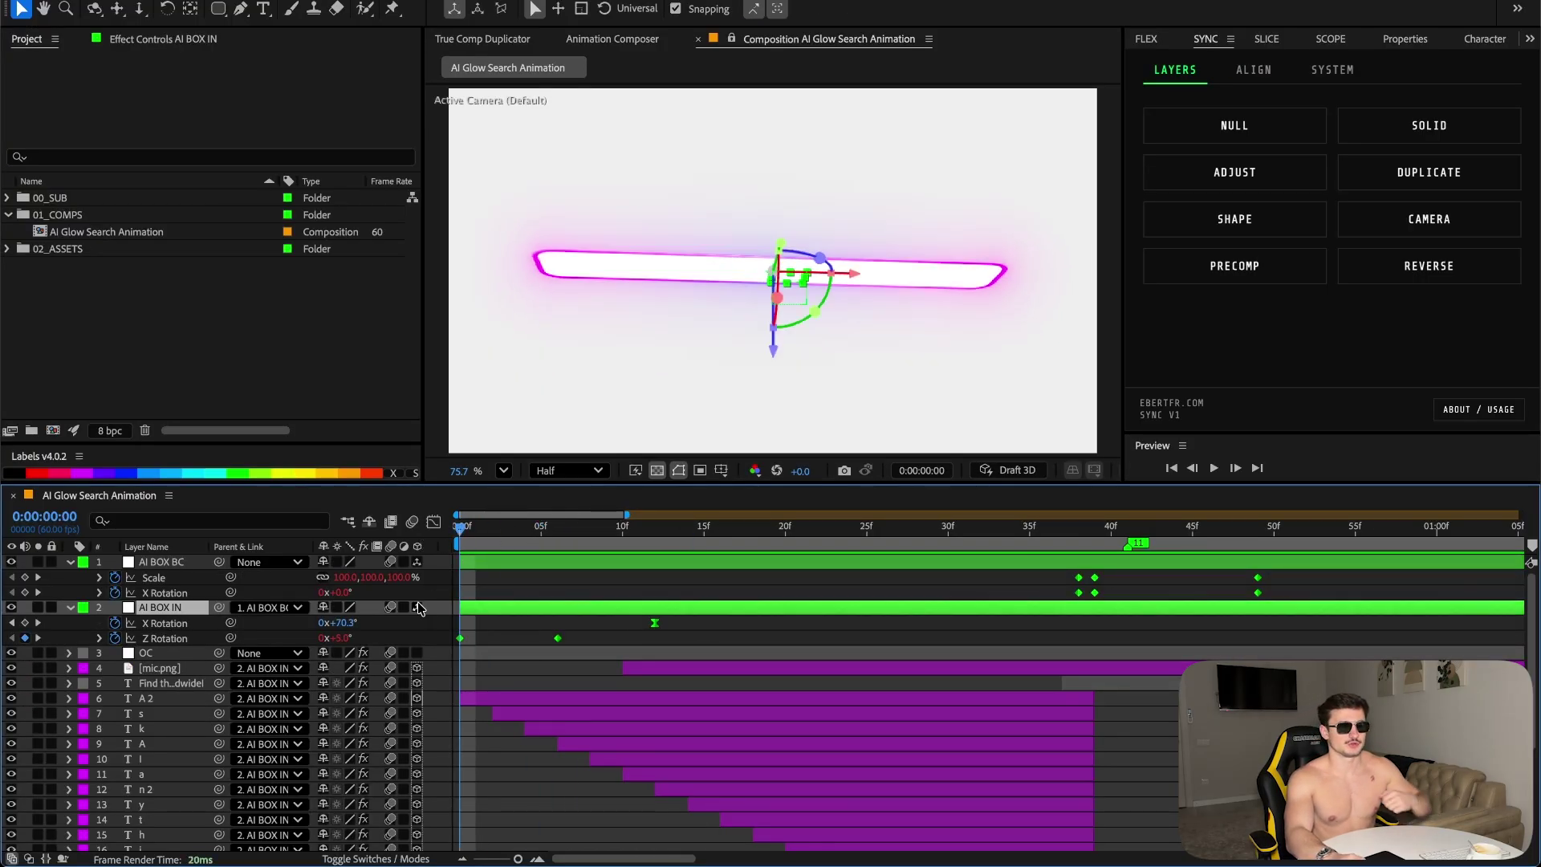
- Examine the AI BOX IN null's Z Rotation animation from frame 0 to 6 and the Flex bounce settings
left_click(164, 639)
left_click(528, 637)
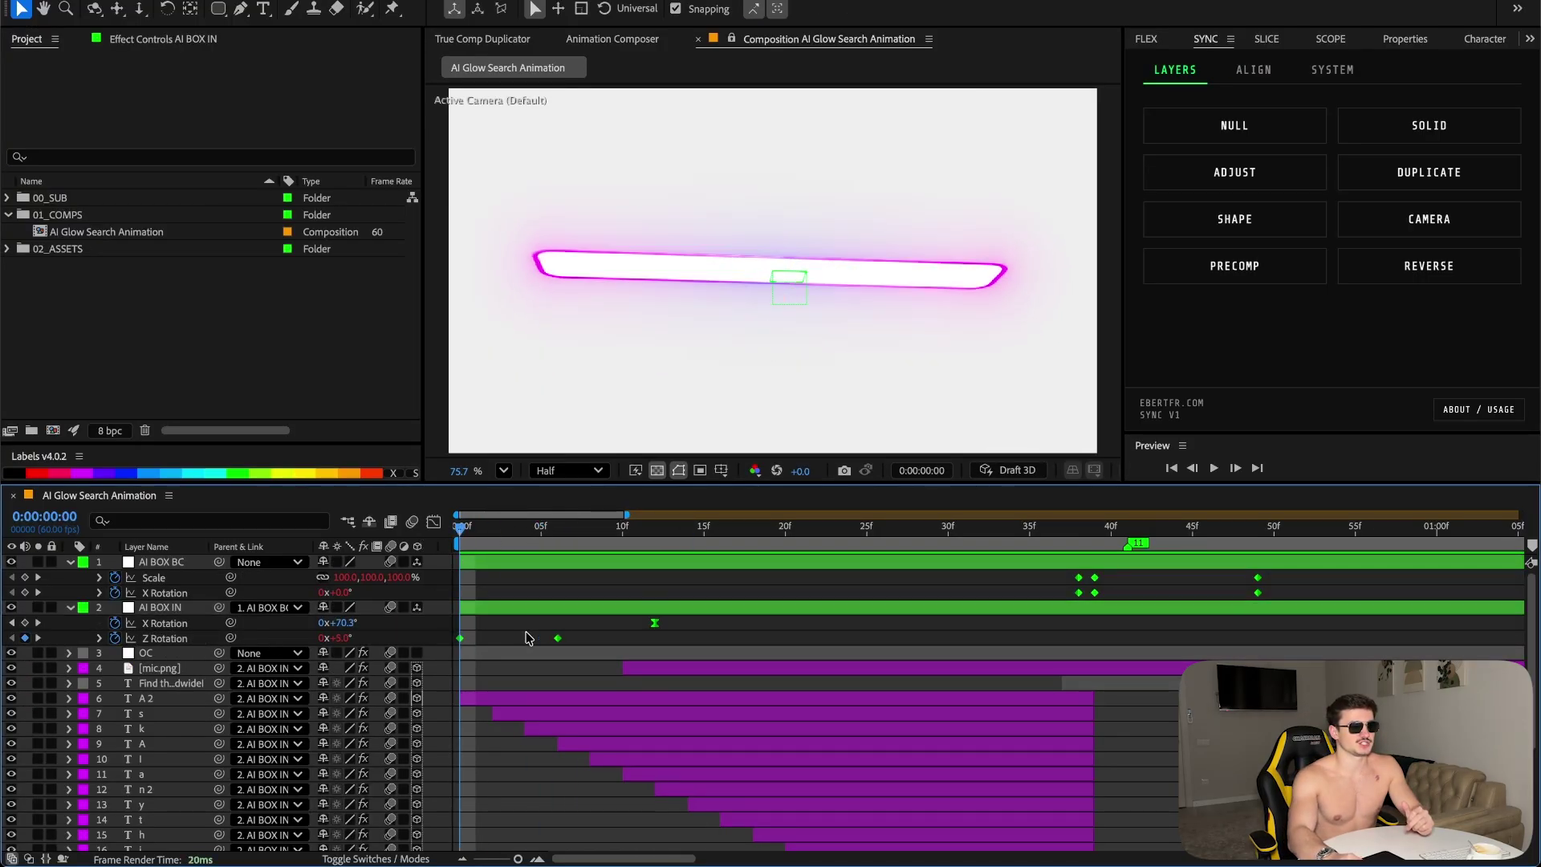
left_click_drag(484, 535, 558, 535)
left_click(1173, 42)
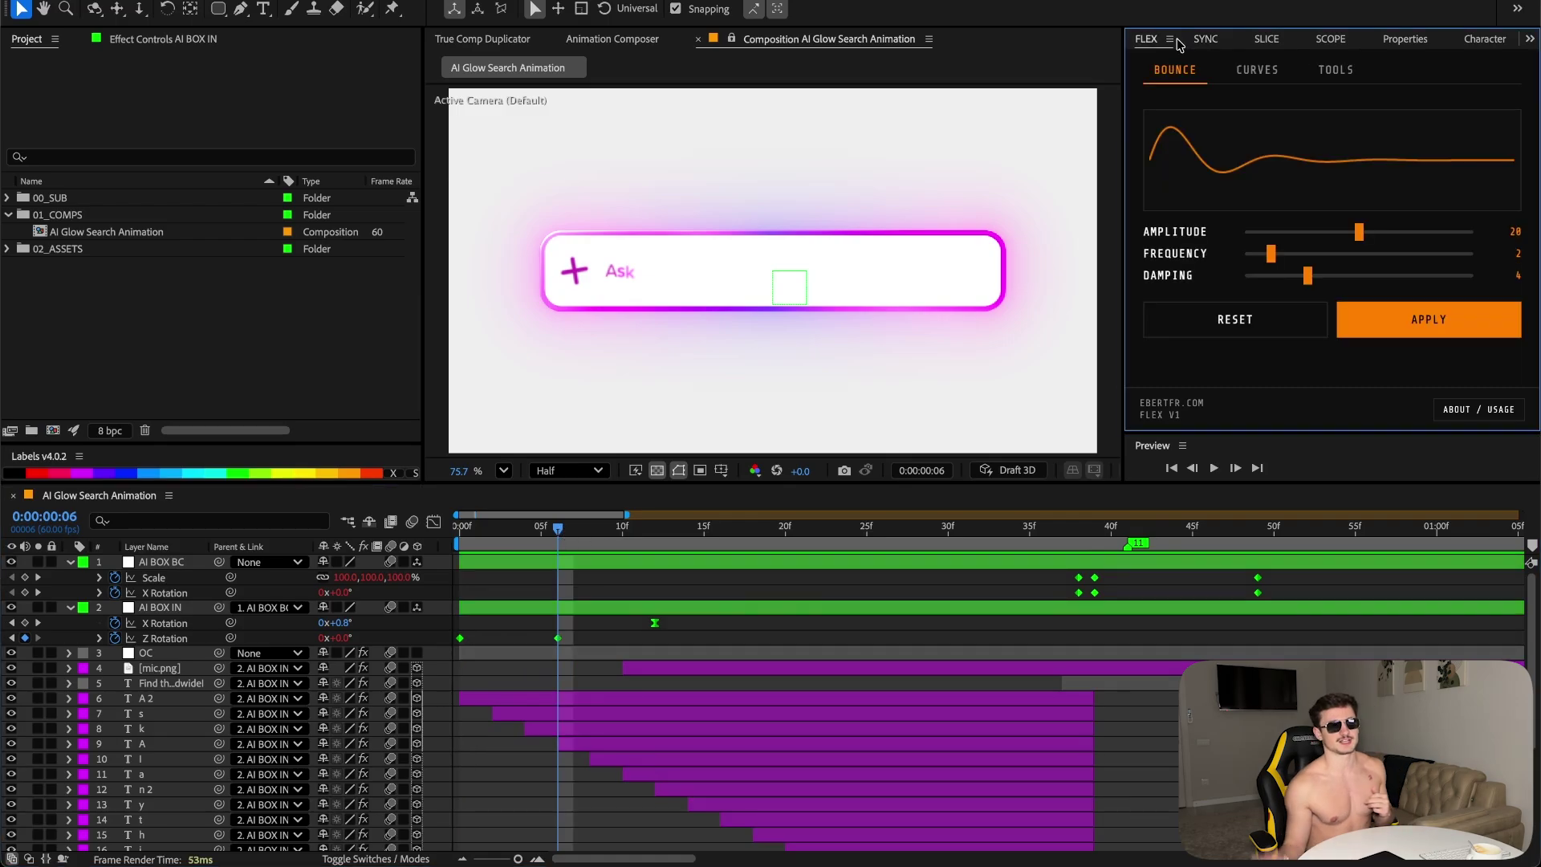
key("Home")
- Shift the AI BOX IN null's X Rotation keyframes one frame later and back, and preview the tilt animation
left_click(166, 623)
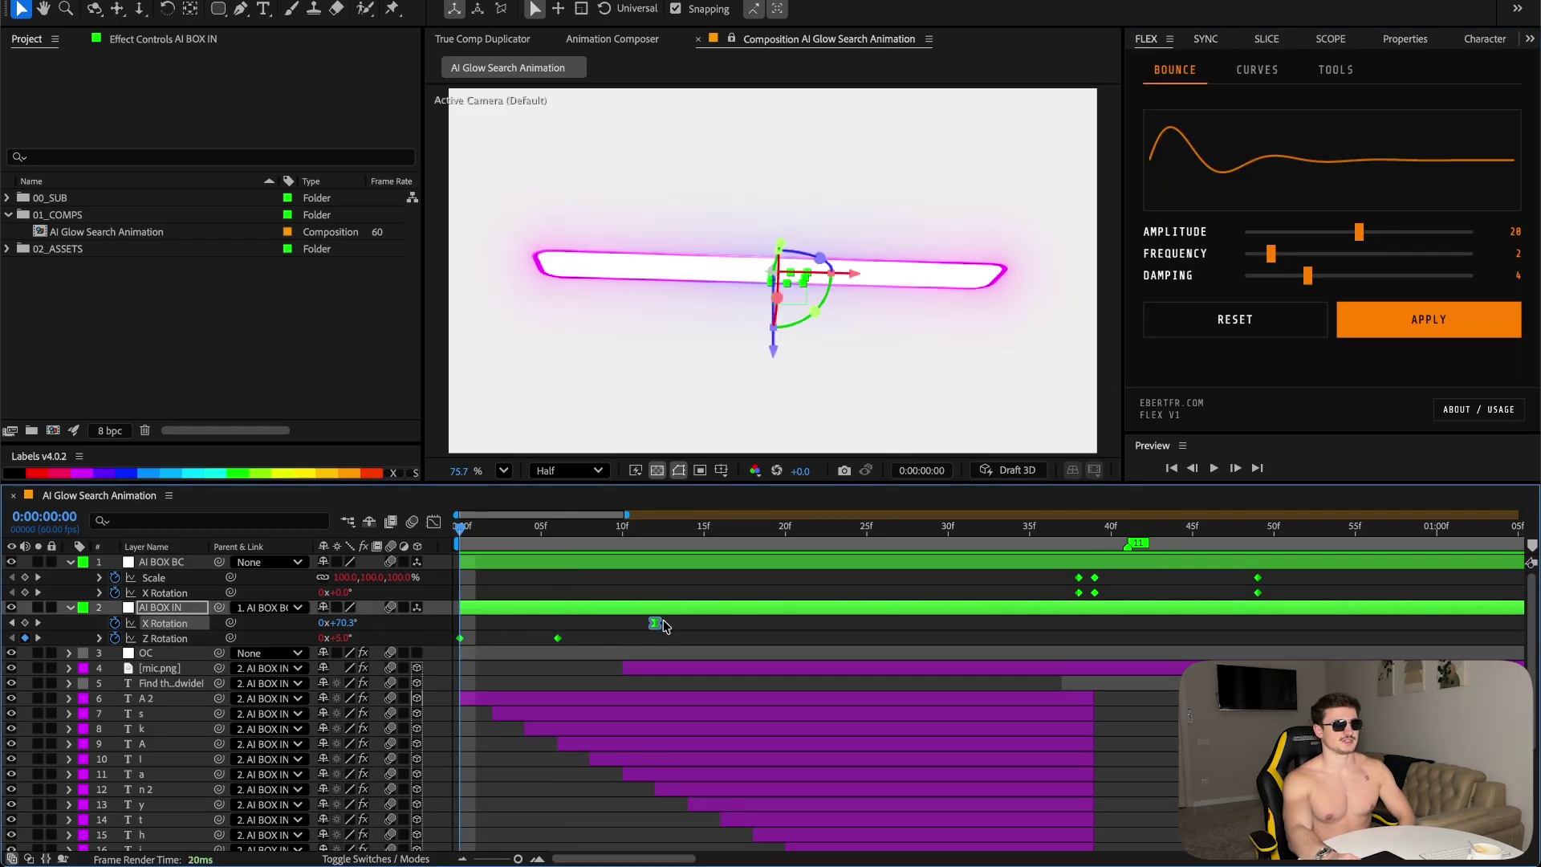
left_click_drag(655, 623, 667, 624)
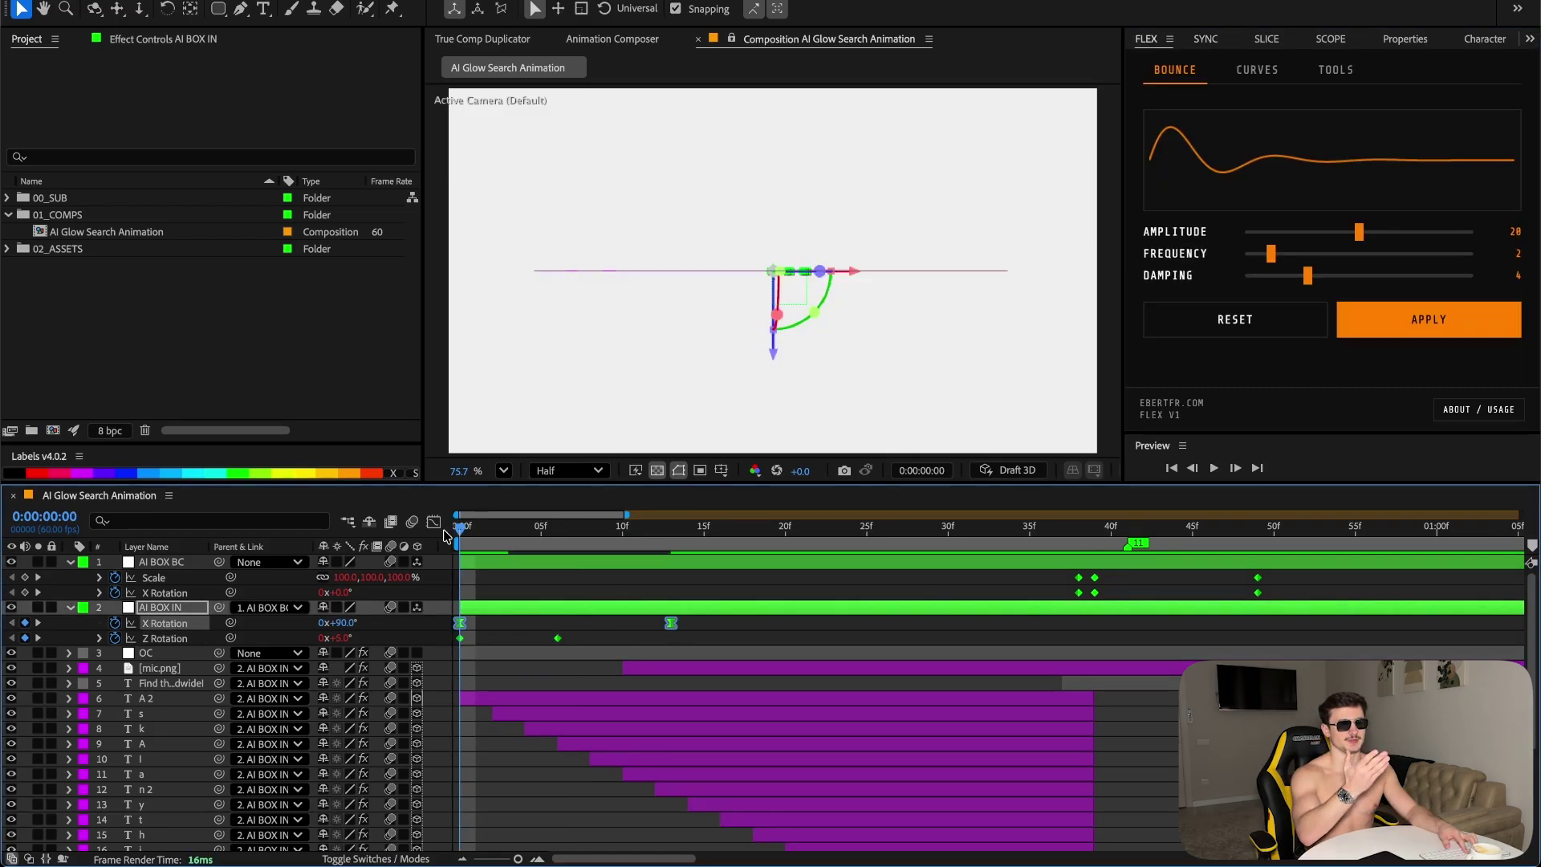
key("alt+Left")
left_click_drag(457, 536, 659, 543)
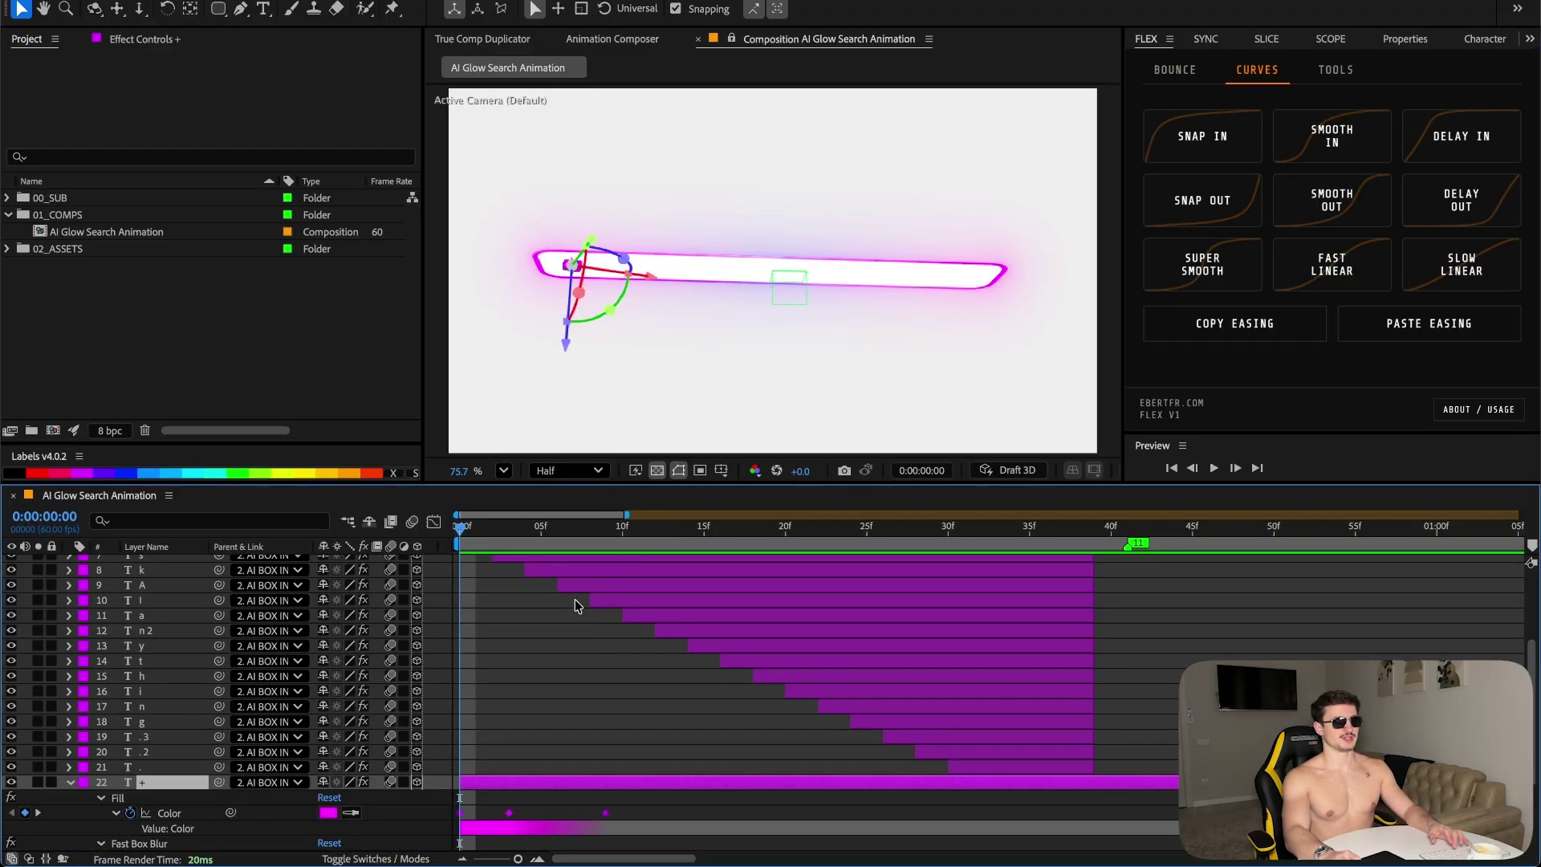
- Examine the plus text layer's Fill color and Fast Box Blur keyframes between frames 0 and 9
scroll(564, 601, "down", 3)
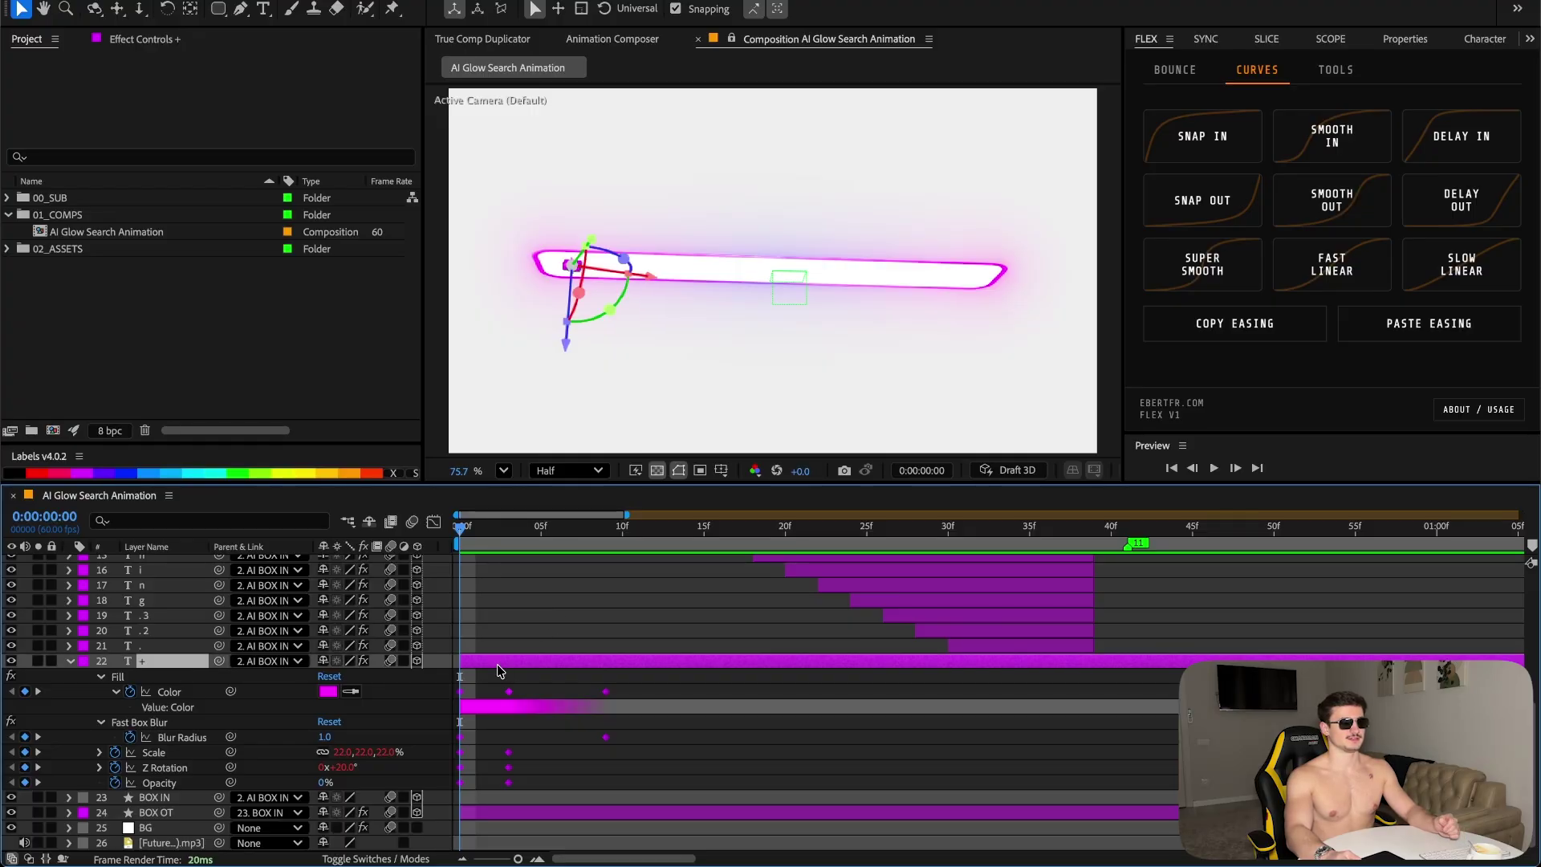
left_click(140, 39)
left_click_drag(474, 534, 610, 557)
left_click(655, 722)
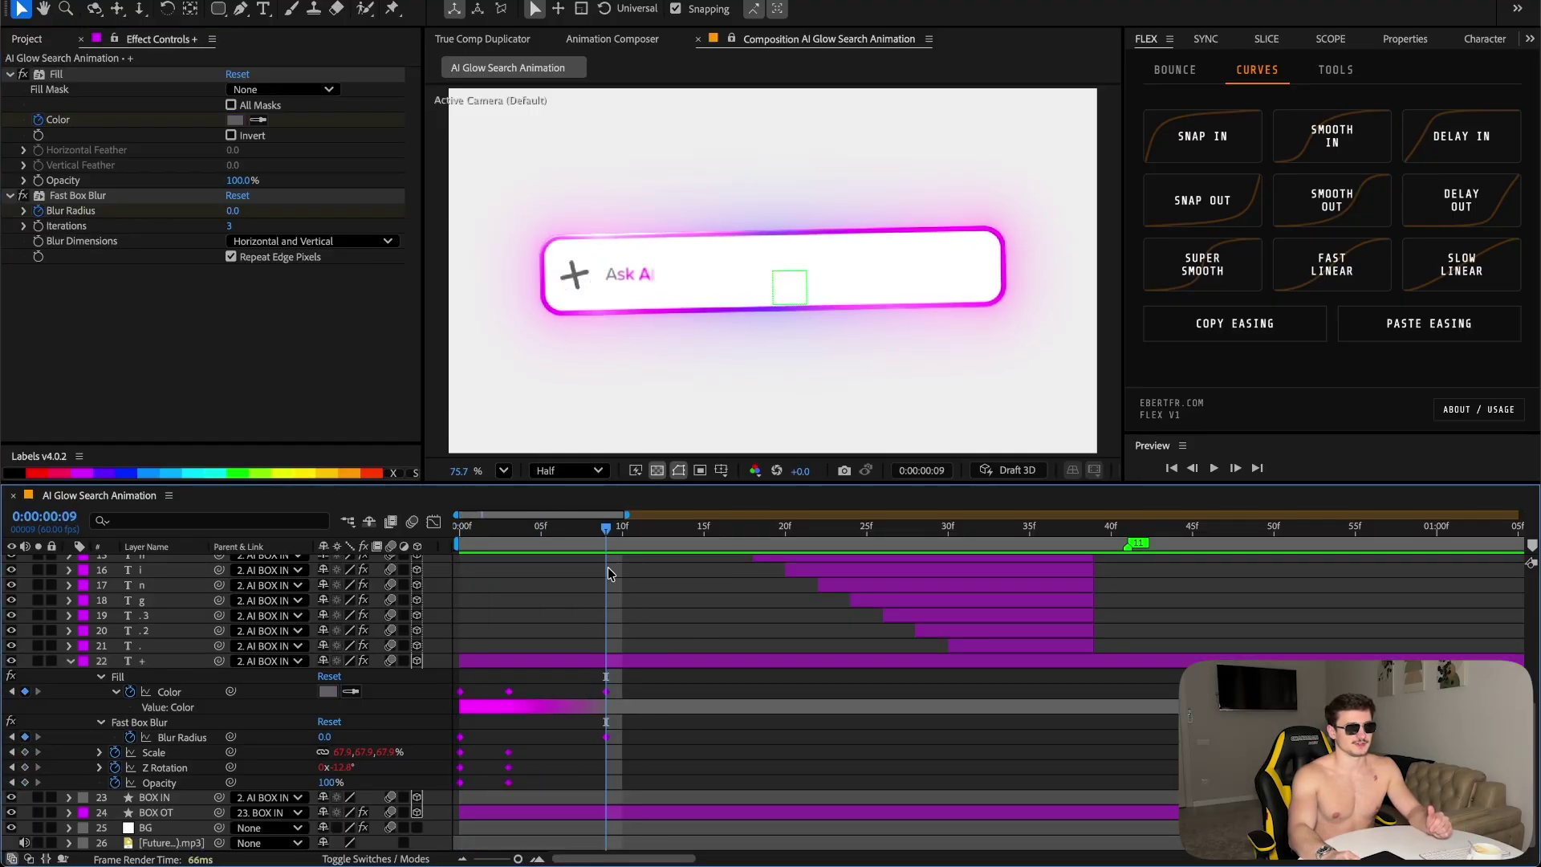
key("Home")
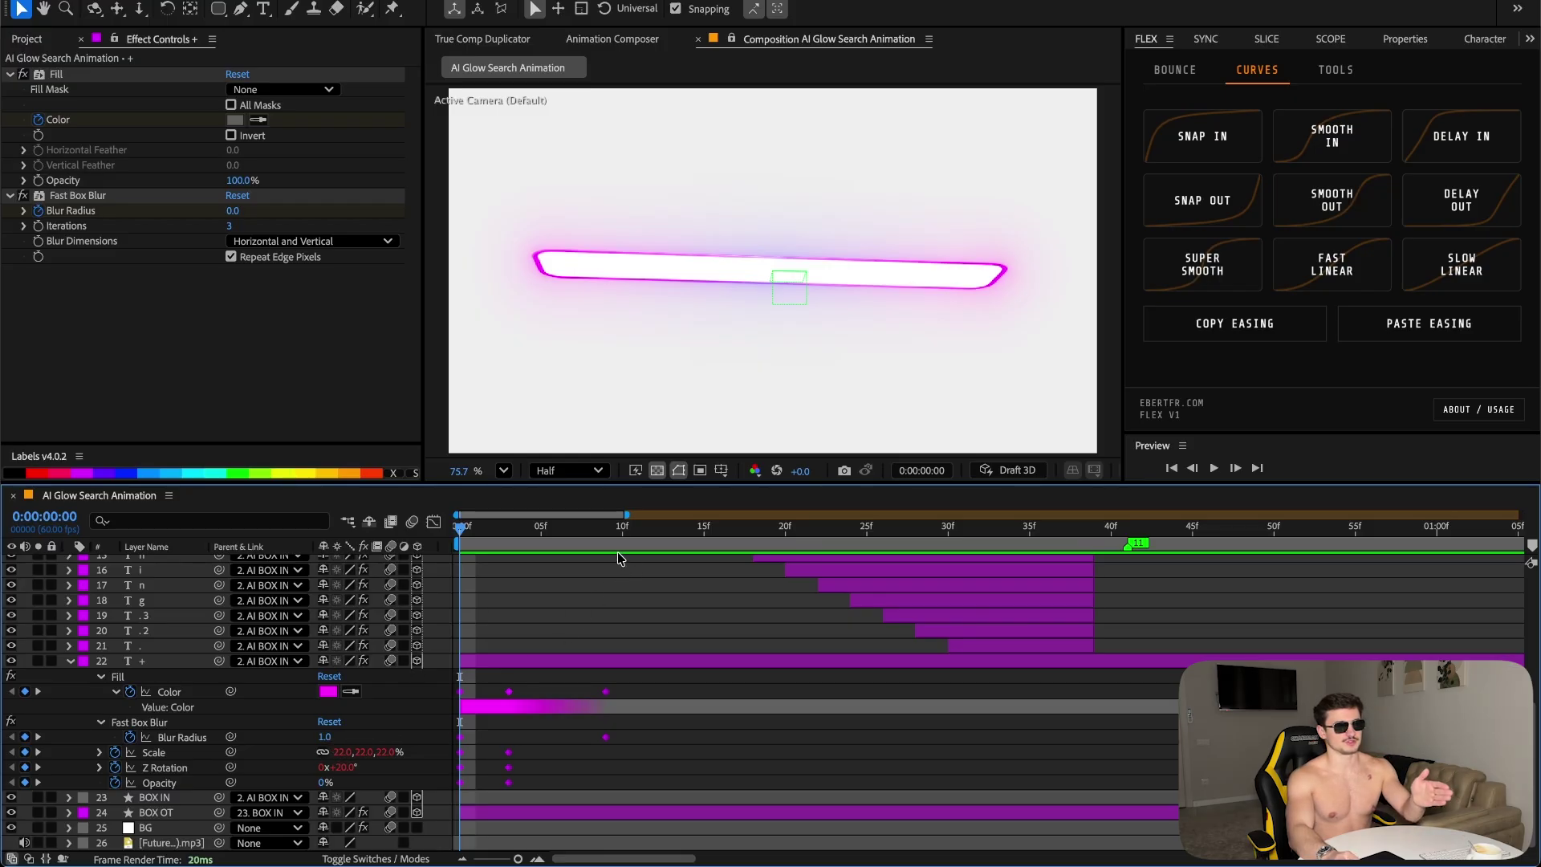
left_click(608, 538)
key("Home")
- Examine the plus layer's Scale, Z Rotation and Opacity keyframes between frames 0 and 3, along with the Flex bounce settings
left_click(172, 754)
left_click(468, 550)
left_click(508, 531)
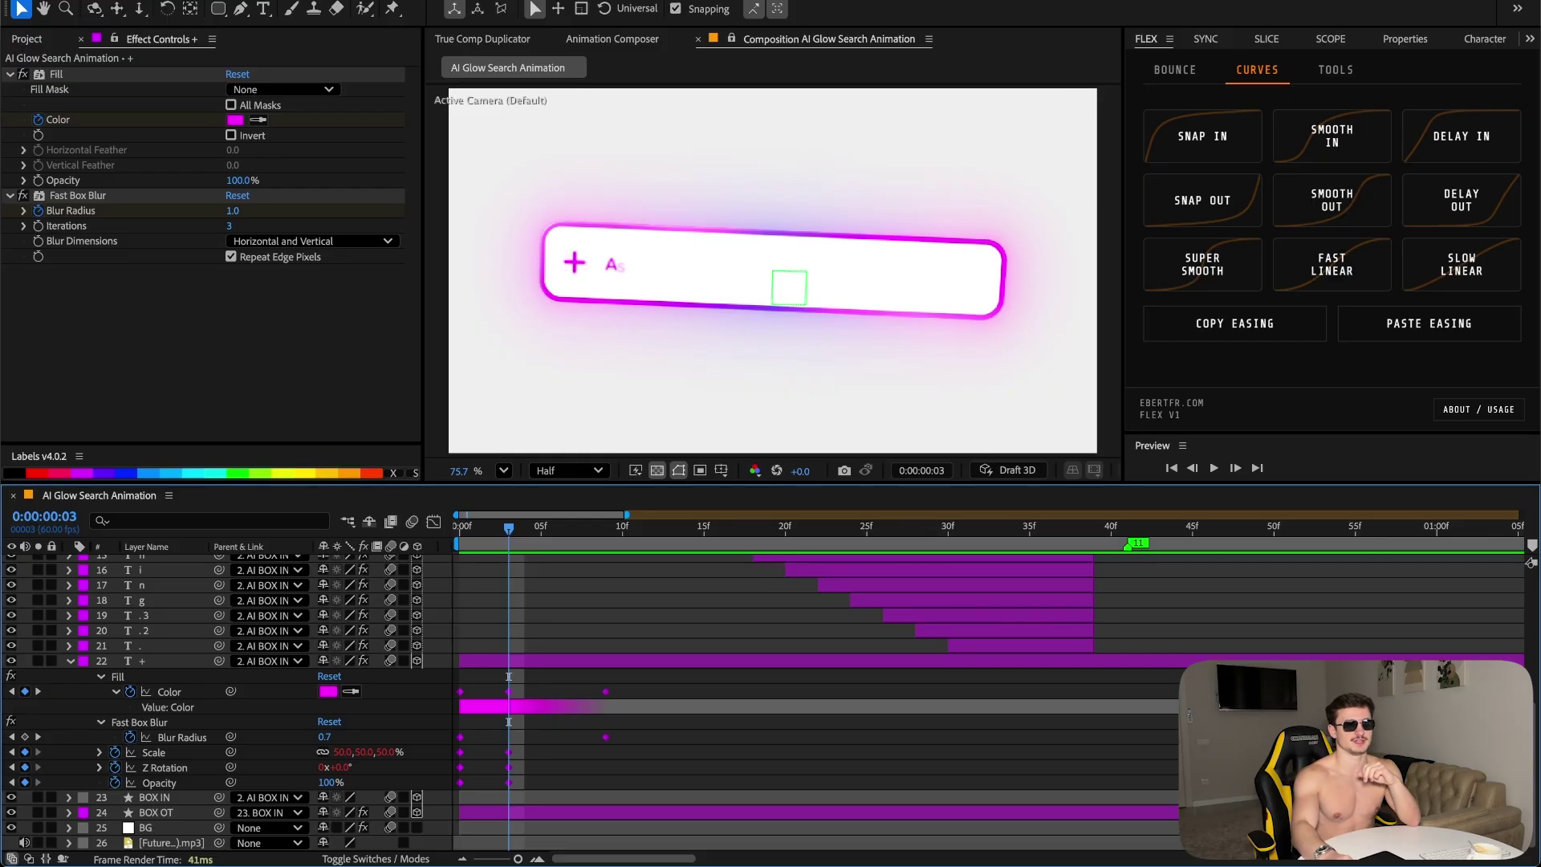
left_click(1195, 70)
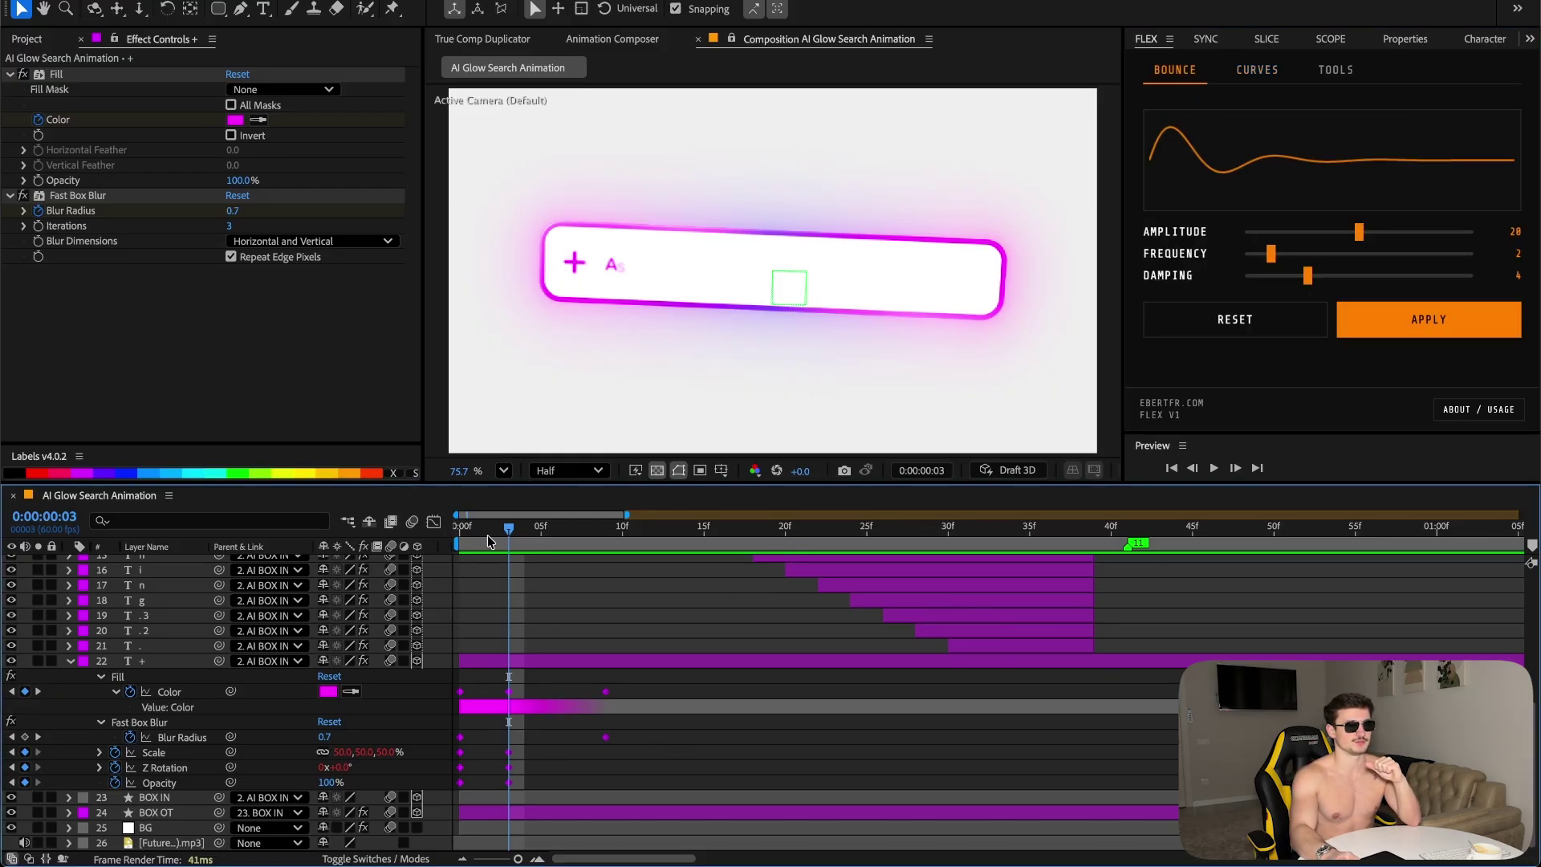
key("Home")
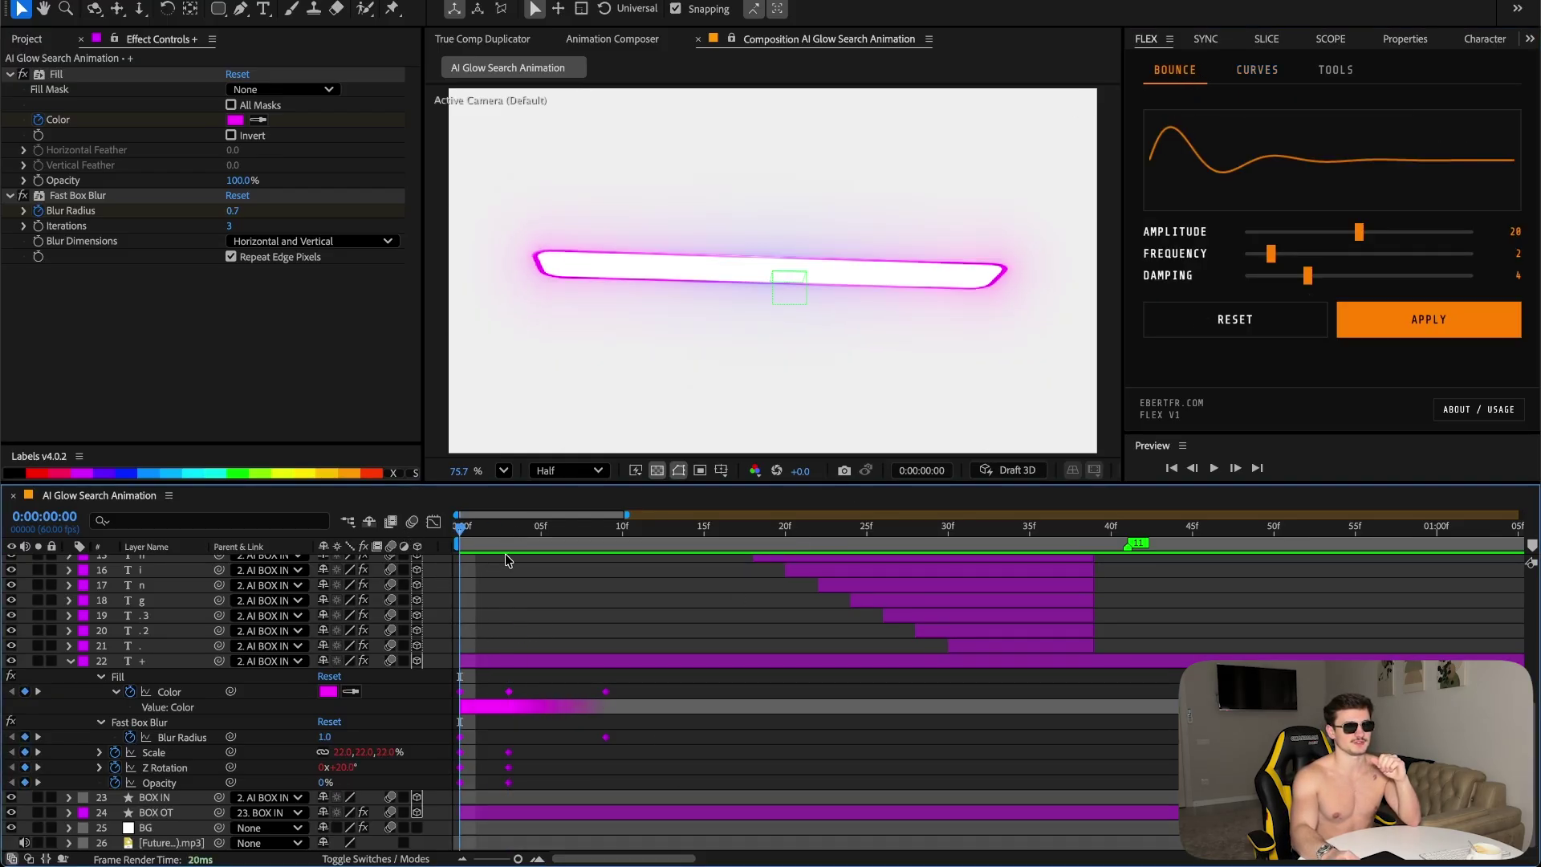
key("space")
key("space")
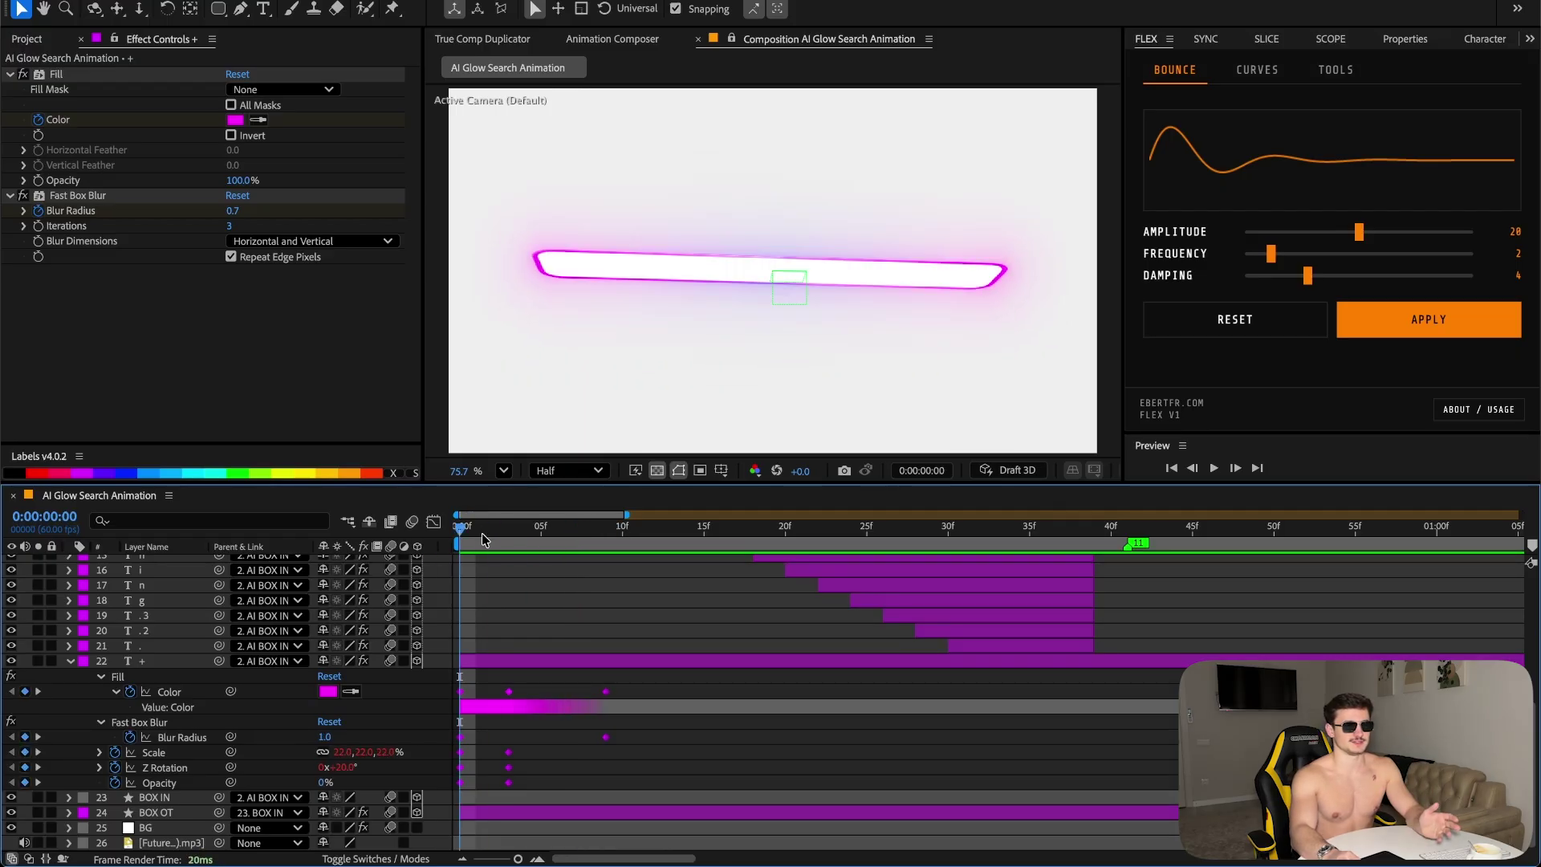
- Select all the plus layer's effect and transform keyframes, and preview the staggered letter animation starting with the A 2 layer
left_click_drag(691, 682, 407, 745)
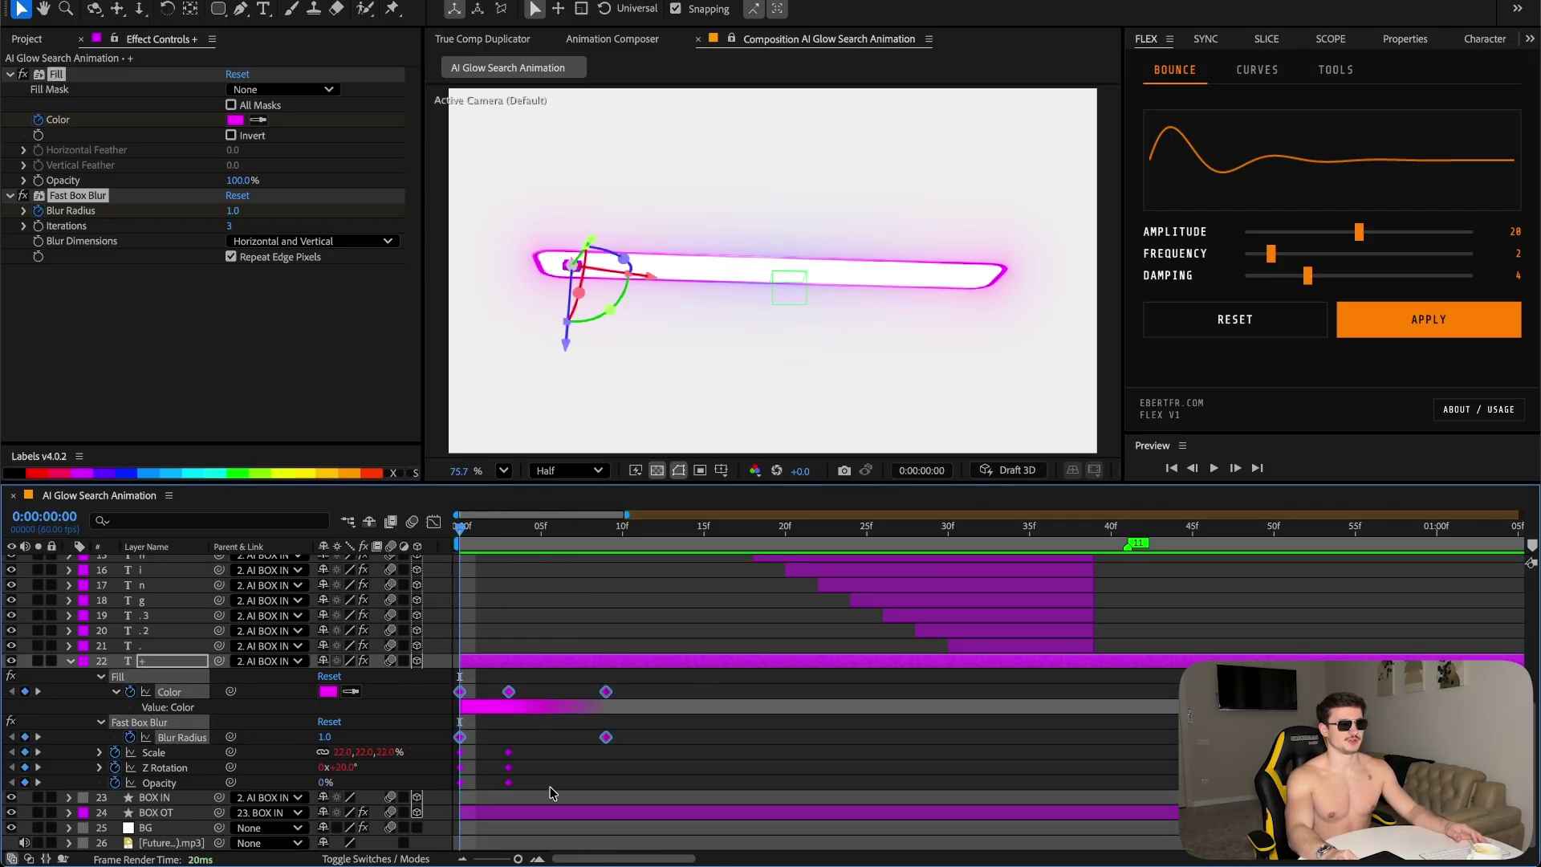
left_click_drag(550, 793, 453, 777, "shift")
scroll(450, 755, "up", 5)
left_click(153, 638)
left_click_drag(578, 531, 655, 547)
key("u")
key("space")
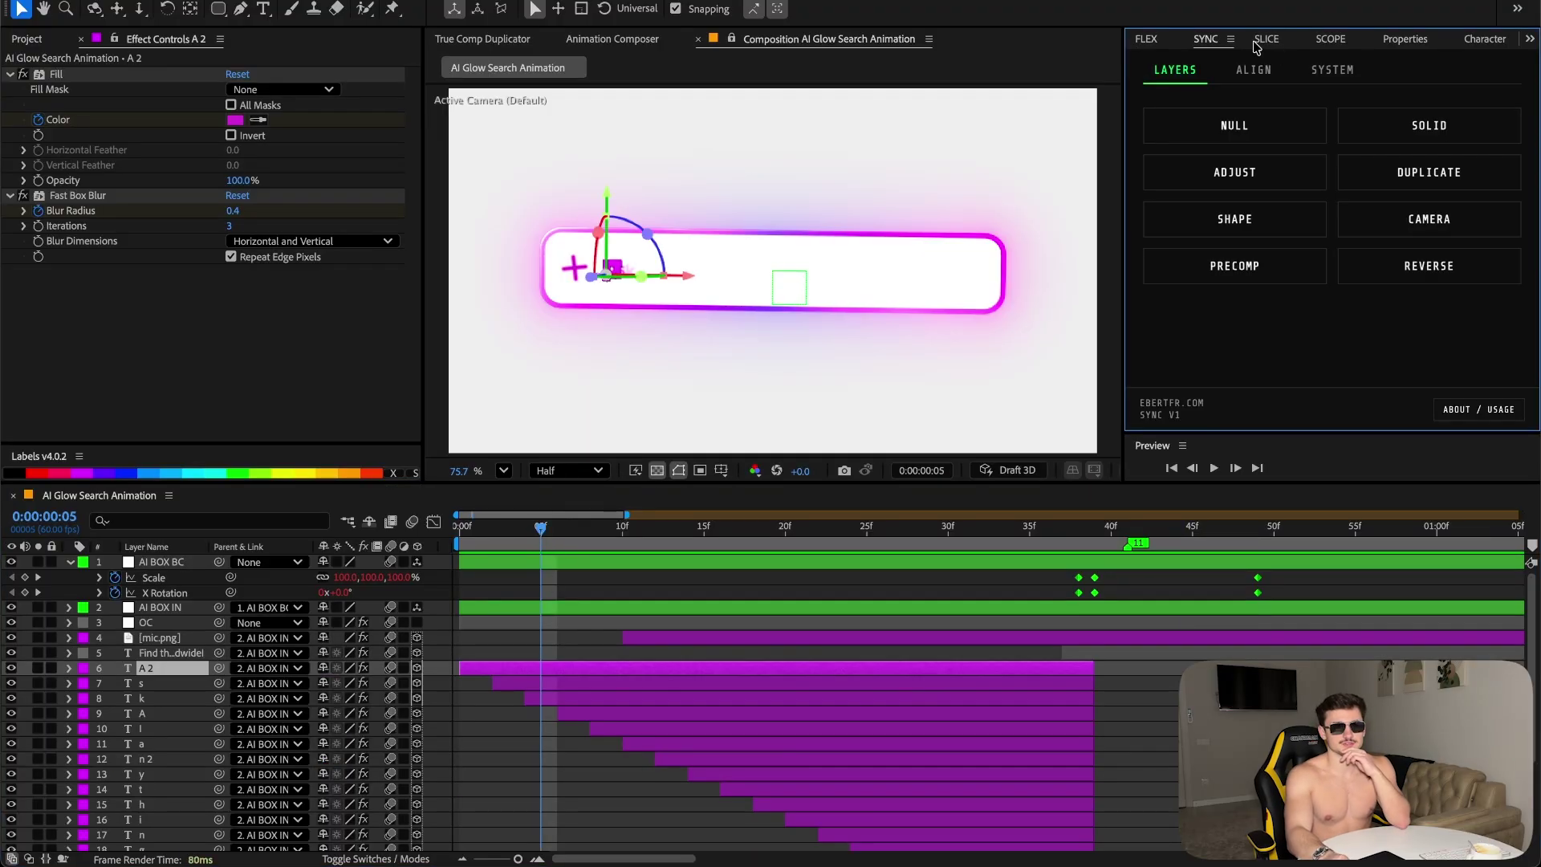
- Open the Slice text-splitting tool and view its usage information
left_click(1265, 40)
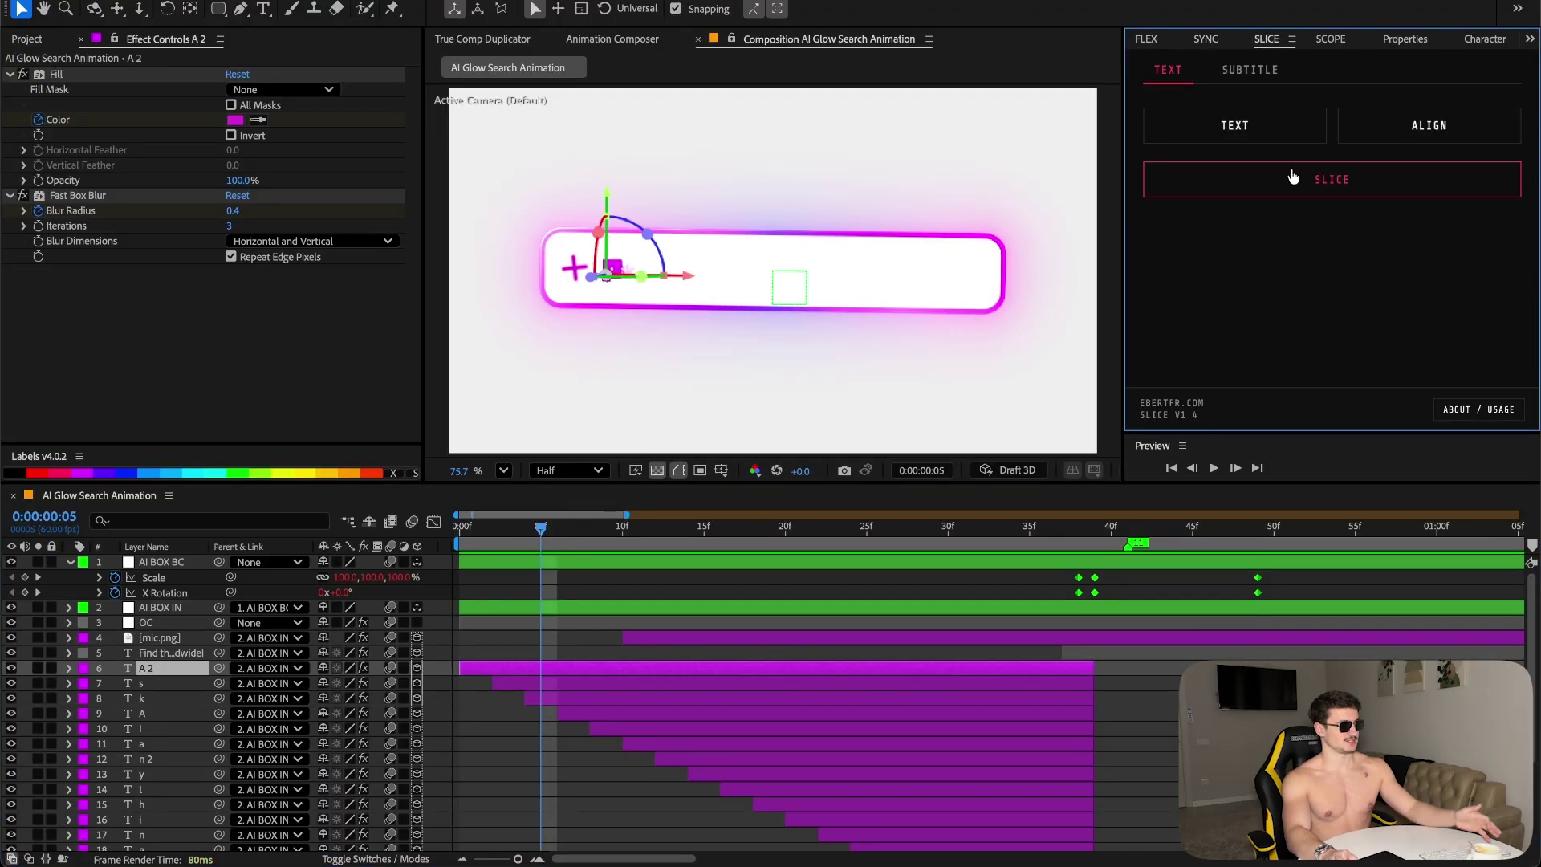
left_click(1483, 408)
left_click(1345, 348)
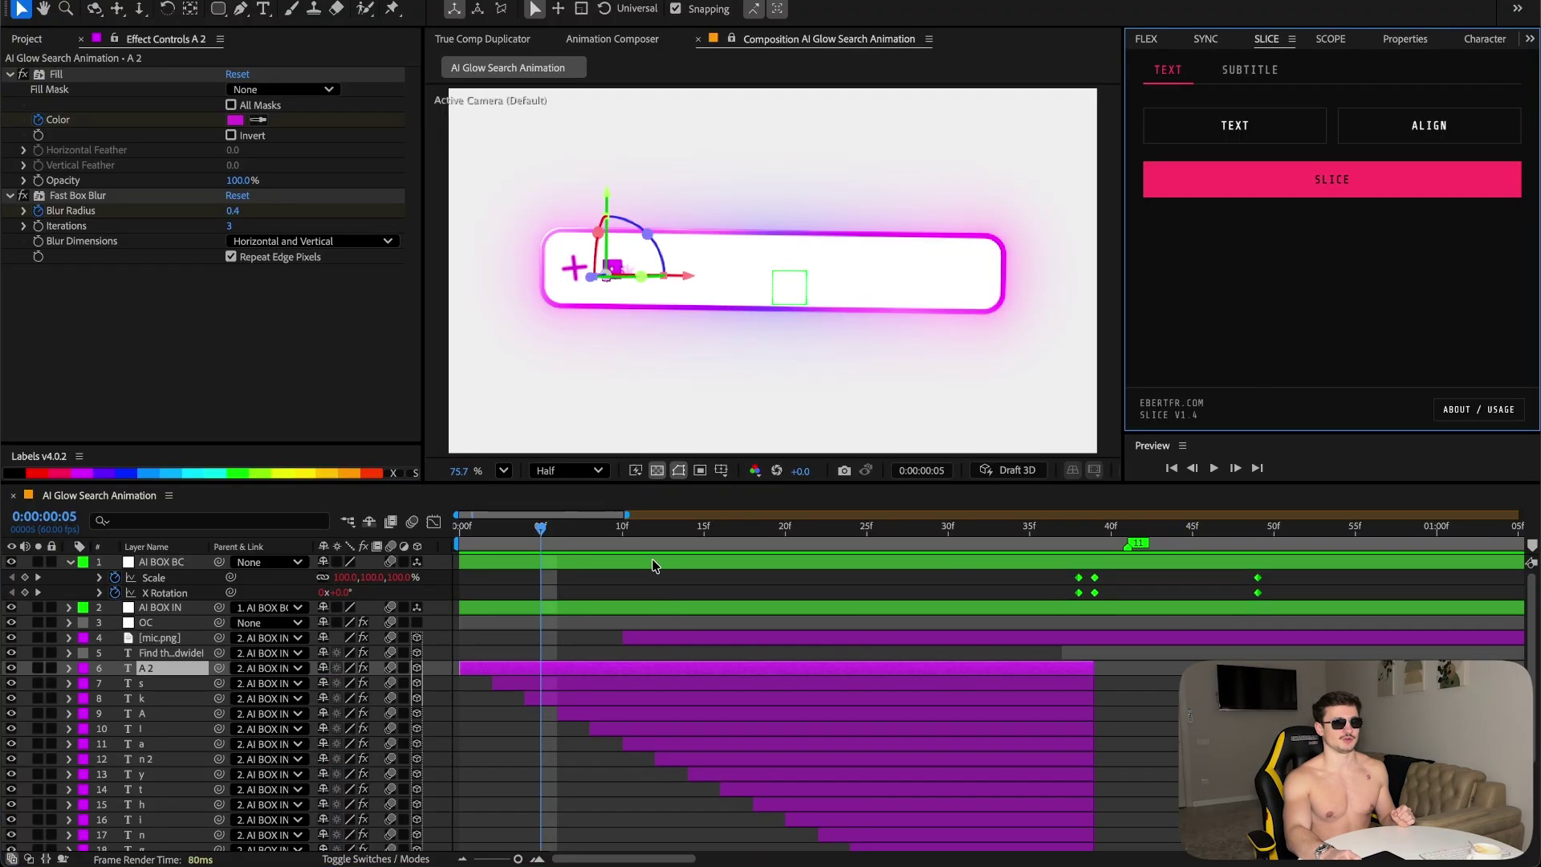
- Examine the A 2 letter layer's Fill color, Blur Radius, Y Position and Opacity keyframes from frame 0, and collapse the layer
key("Home")
key("u")
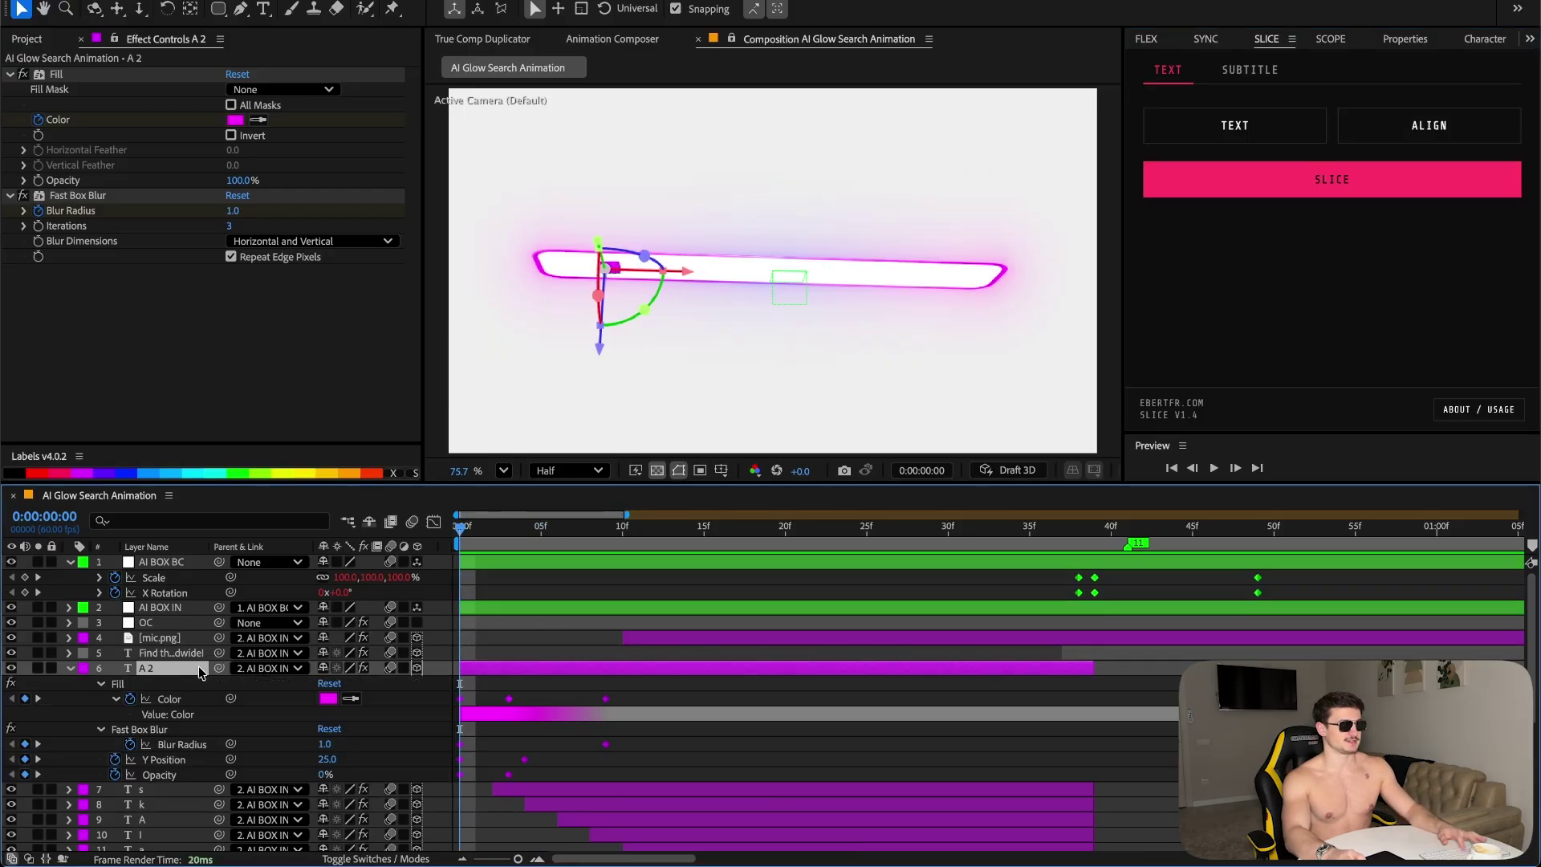
left_click(654, 742)
left_click_drag(467, 538, 509, 536)
key("Home")
left_click(69, 668)
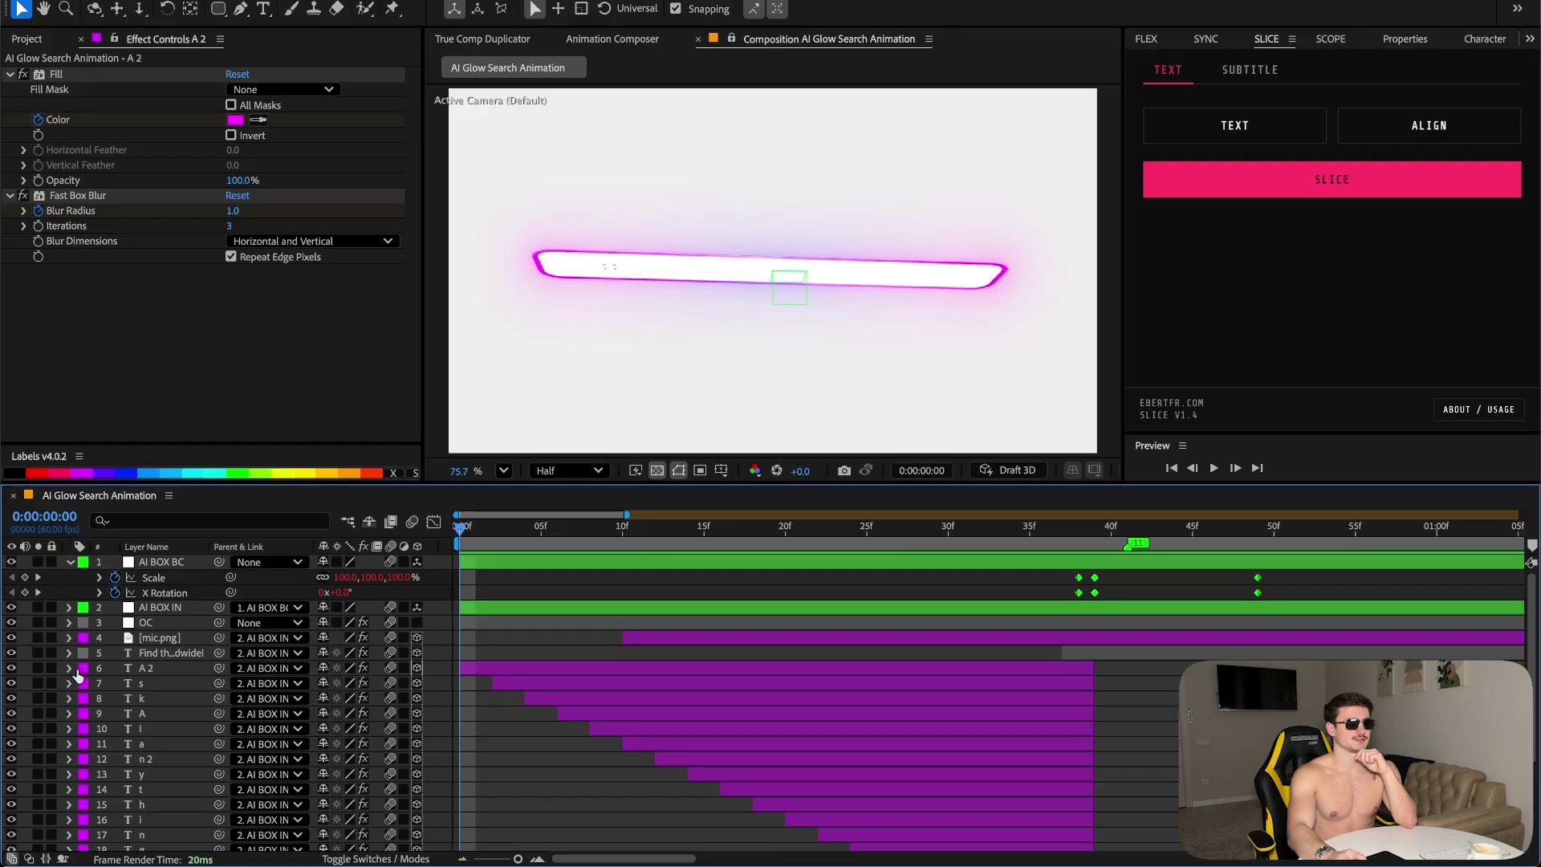
- Try the Flex Stagger Descending tool on all the placeholder letter layers, starting with A 2
left_click(589, 666)
scroll(896, 732, "down", 3)
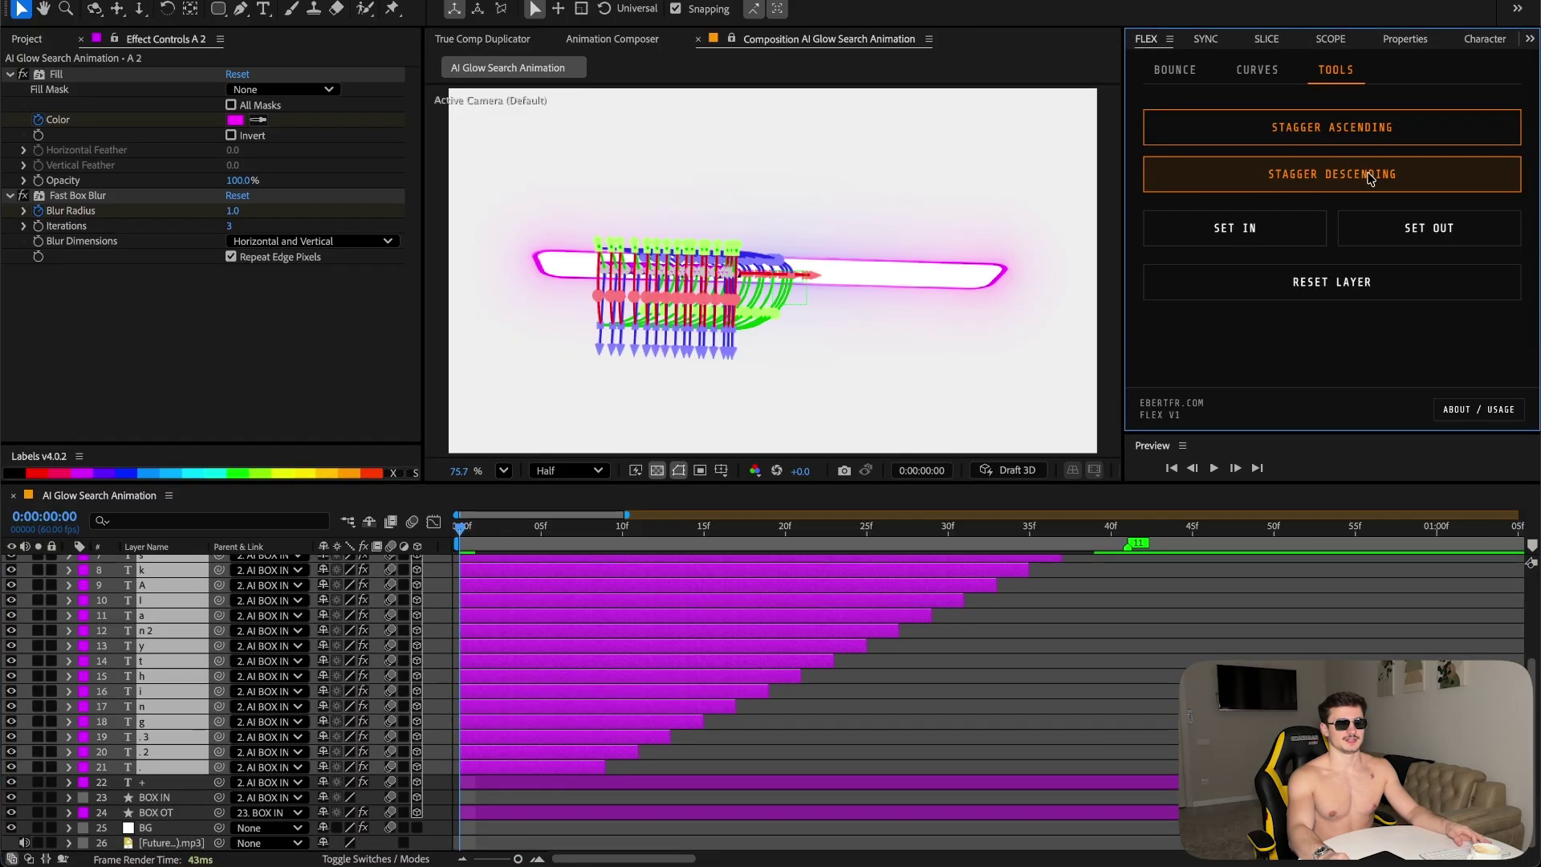
left_click(1369, 174)
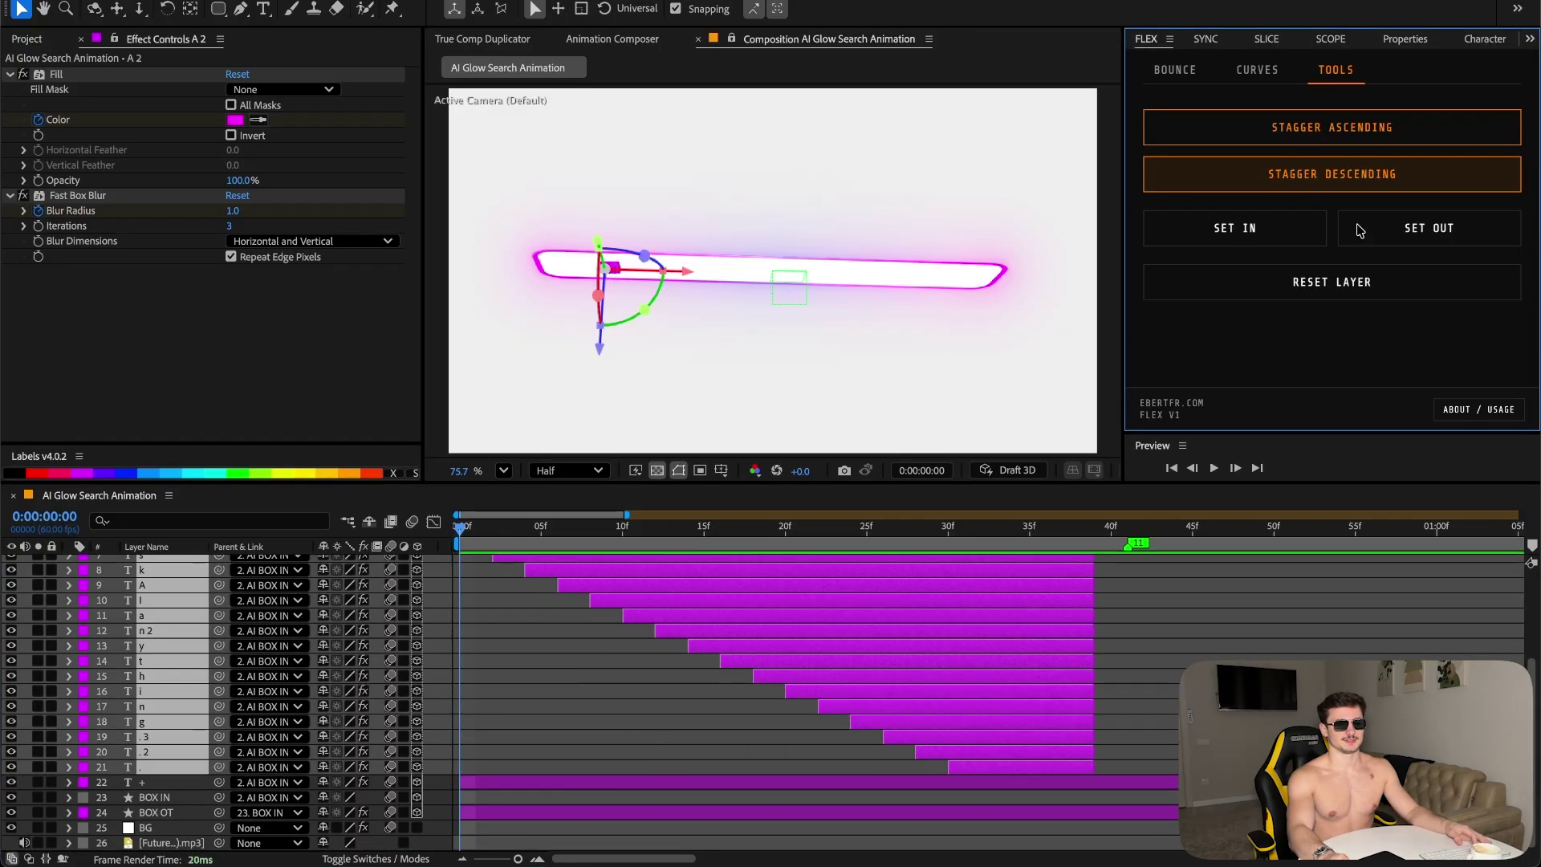
- Examine the AI BOX IN layer's X Rotation and Z Rotation keyframes, and preview the search bar's opening motion
left_click(818, 531)
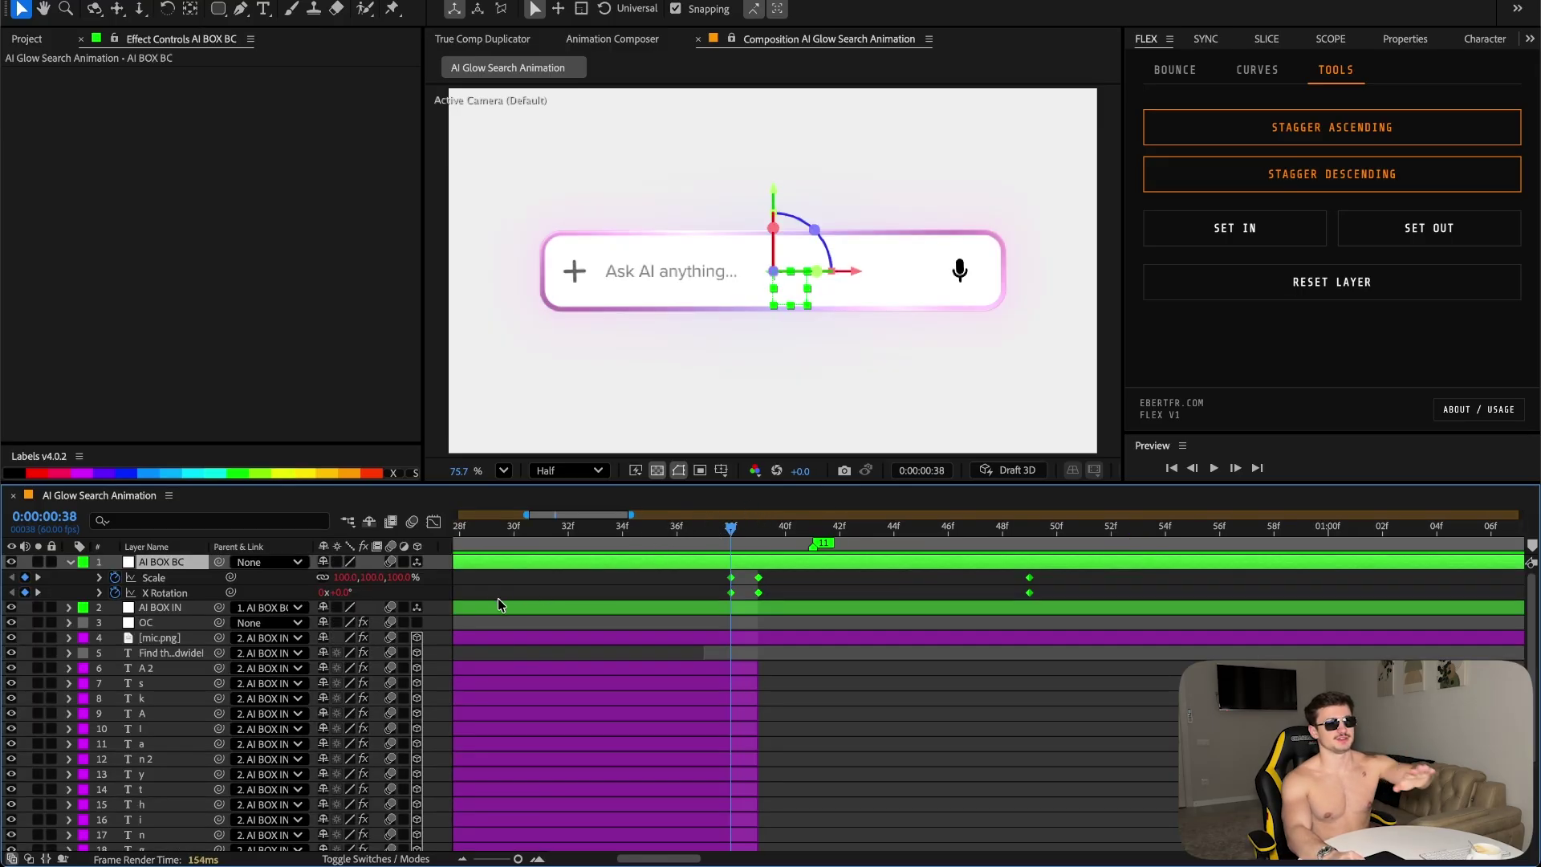
left_click(517, 610)
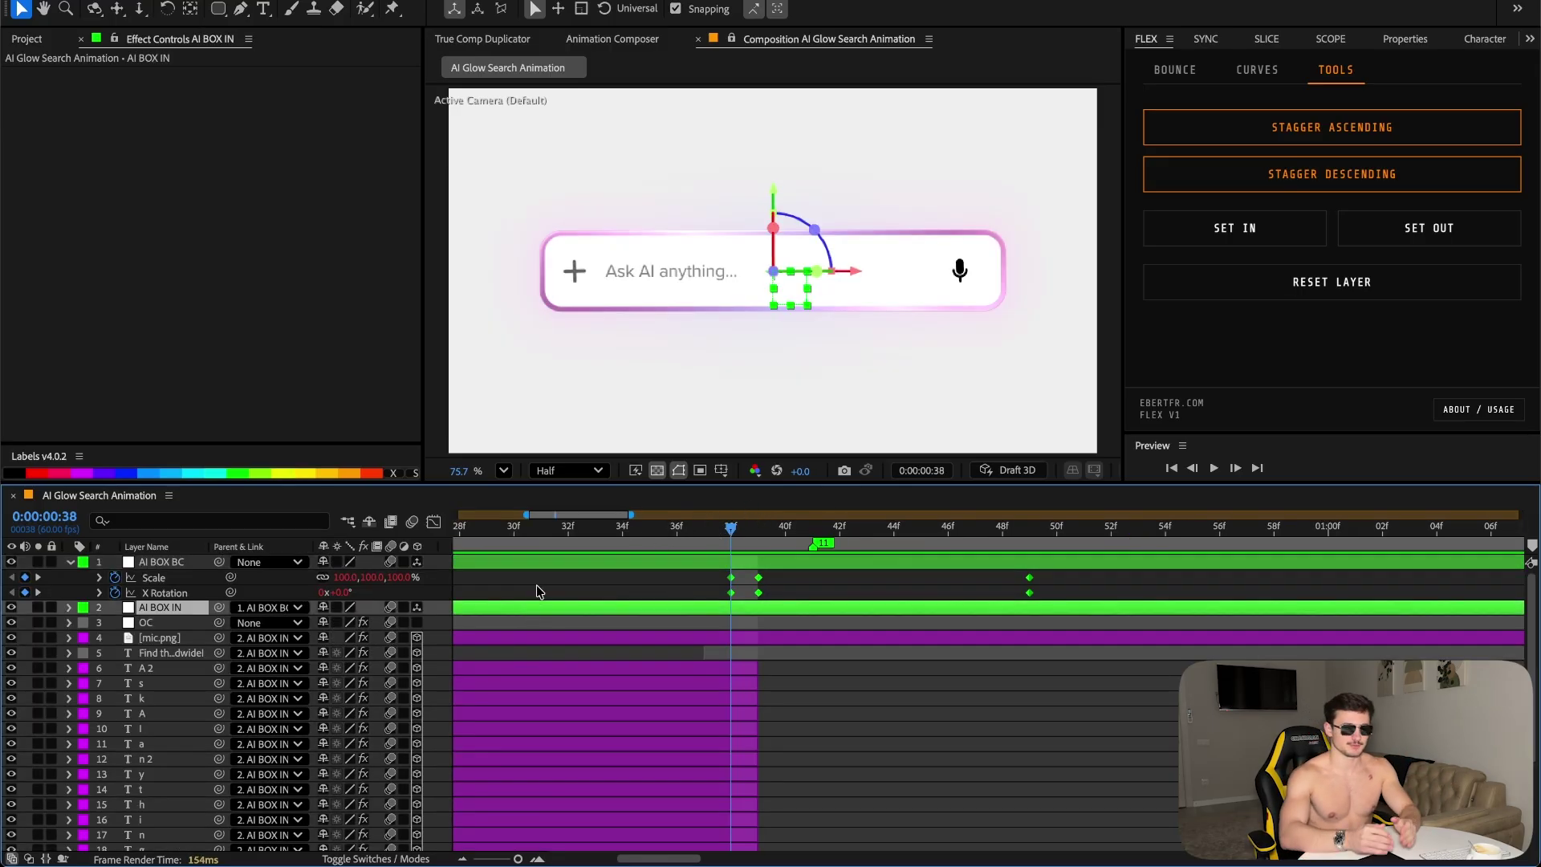
key("u")
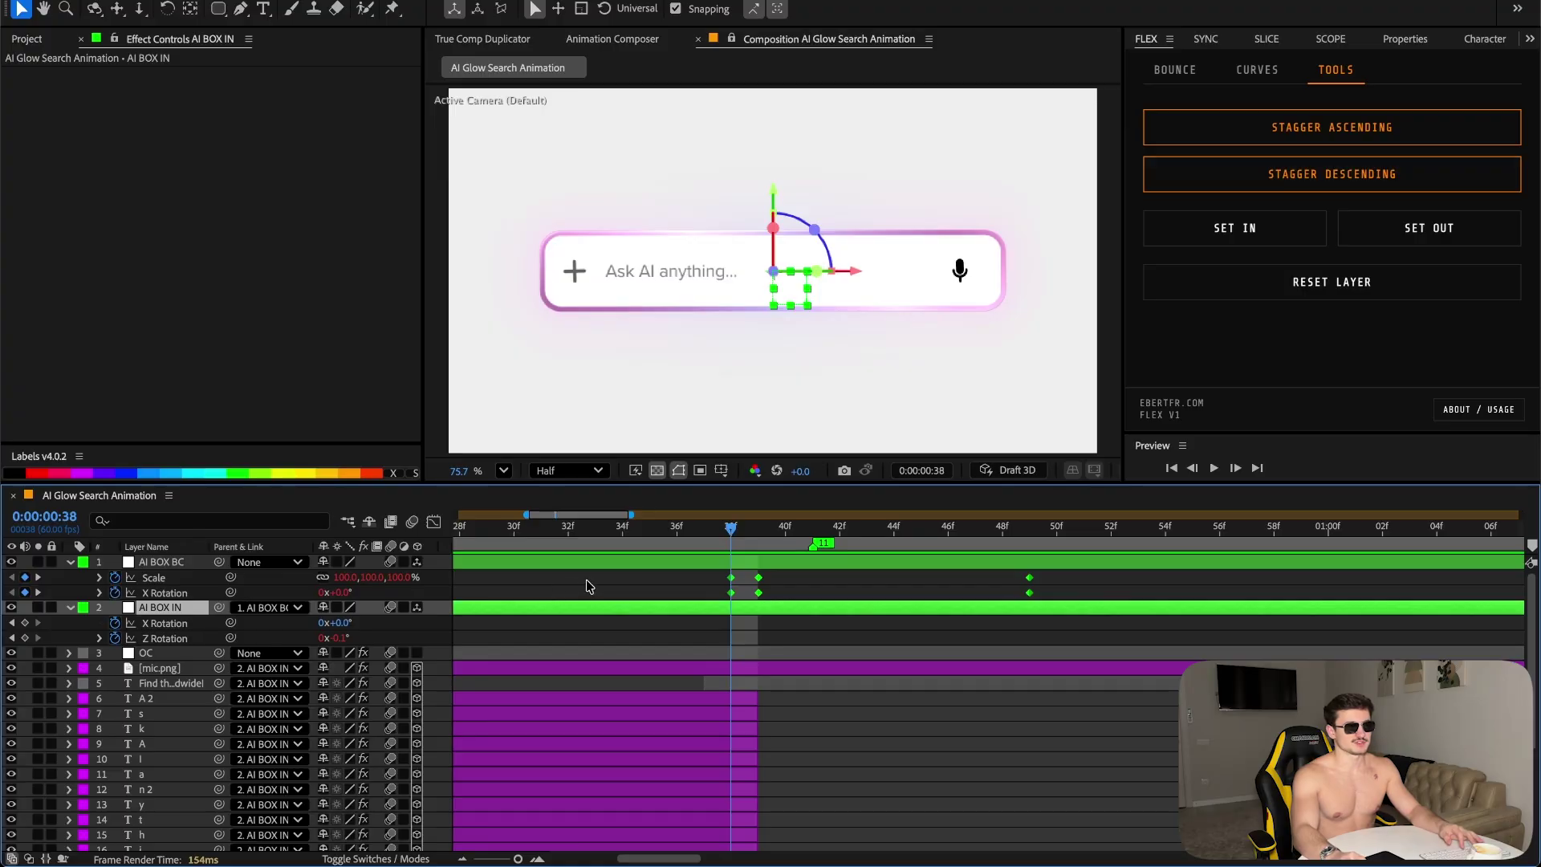
key("space")
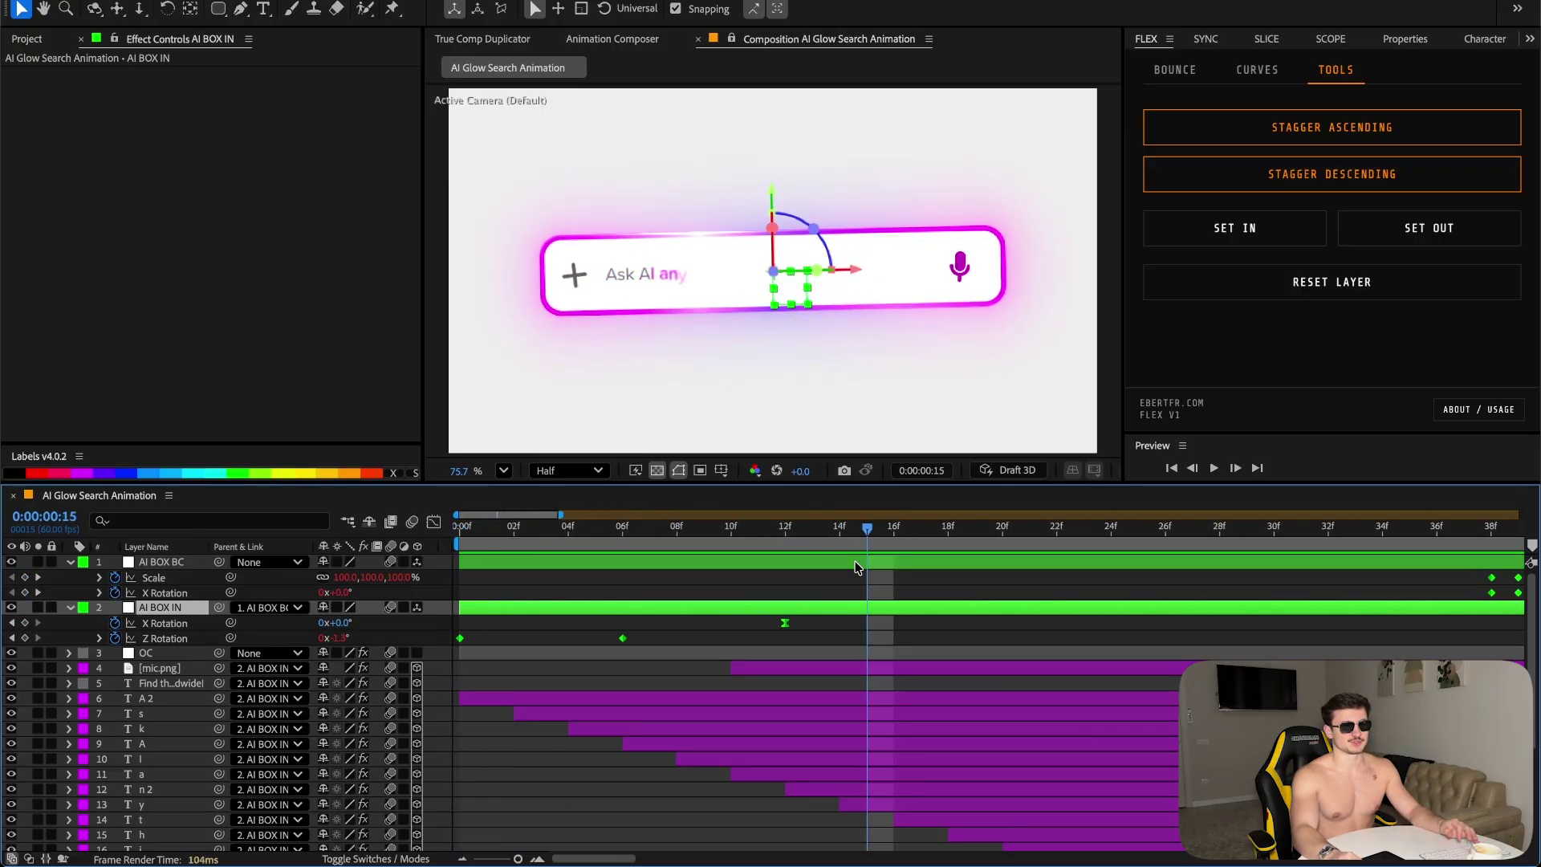
left_click(71, 608)
key("space")
left_click(614, 580)
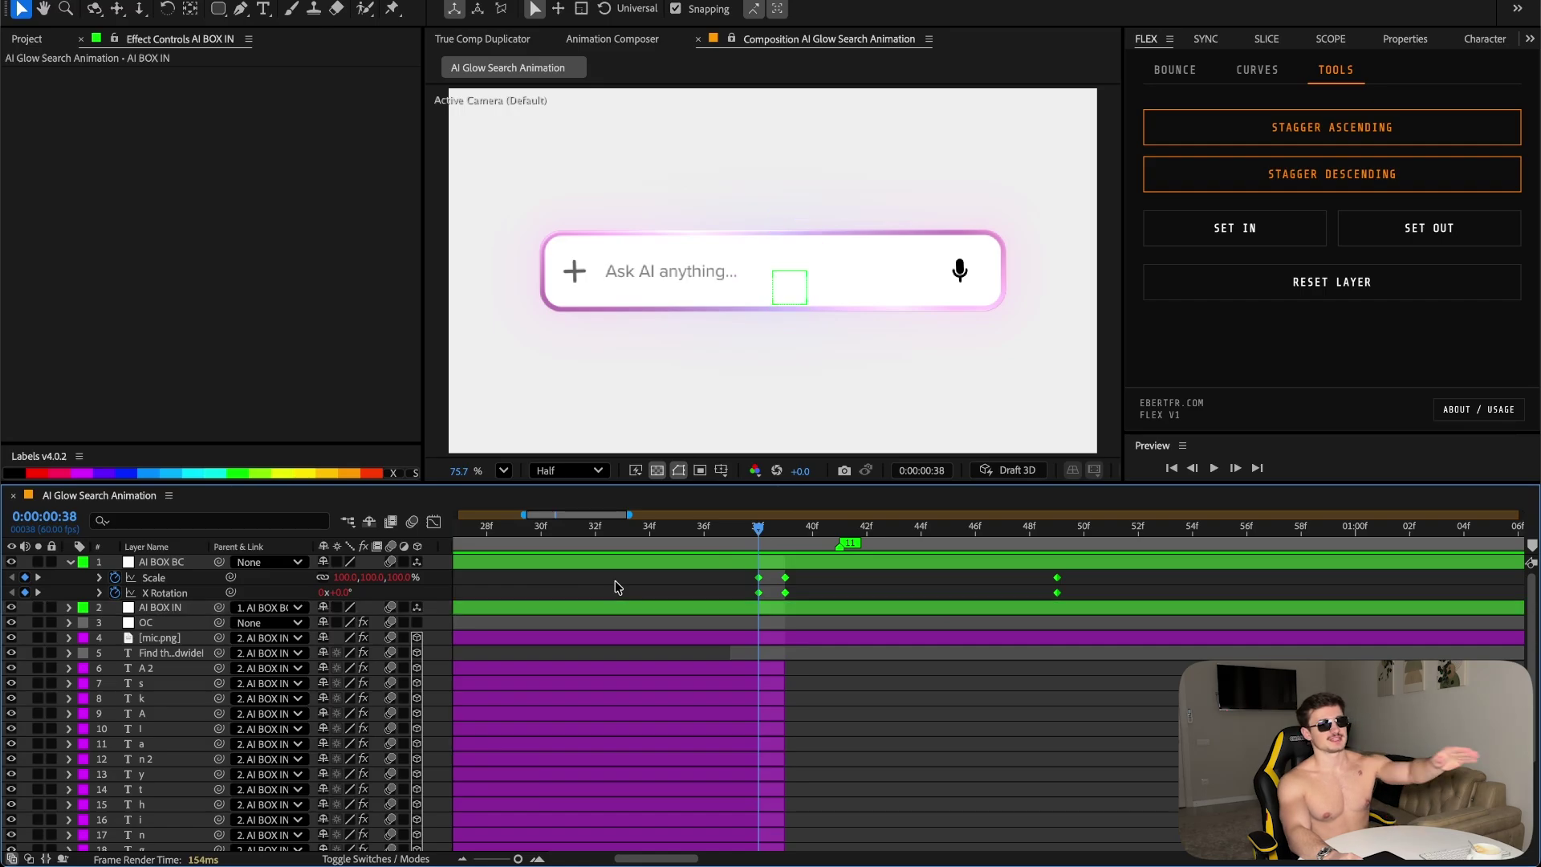
- Set the AI BOX BC layer's X Rotation to -5° at frame 39
left_click_drag(761, 531, 779, 532)
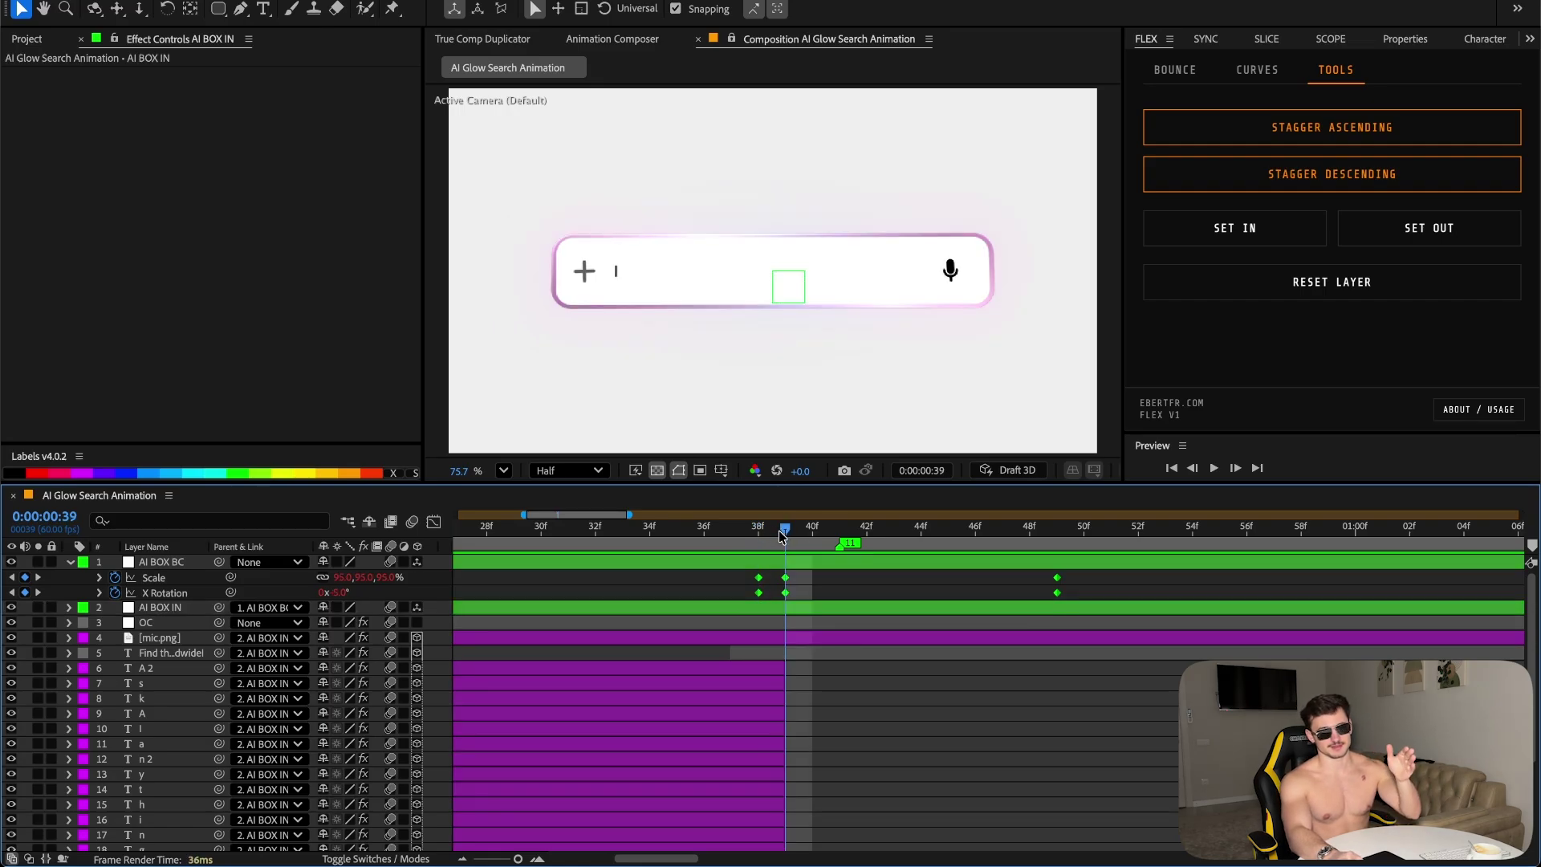
left_click(338, 593)
type("-5")
key("Return")
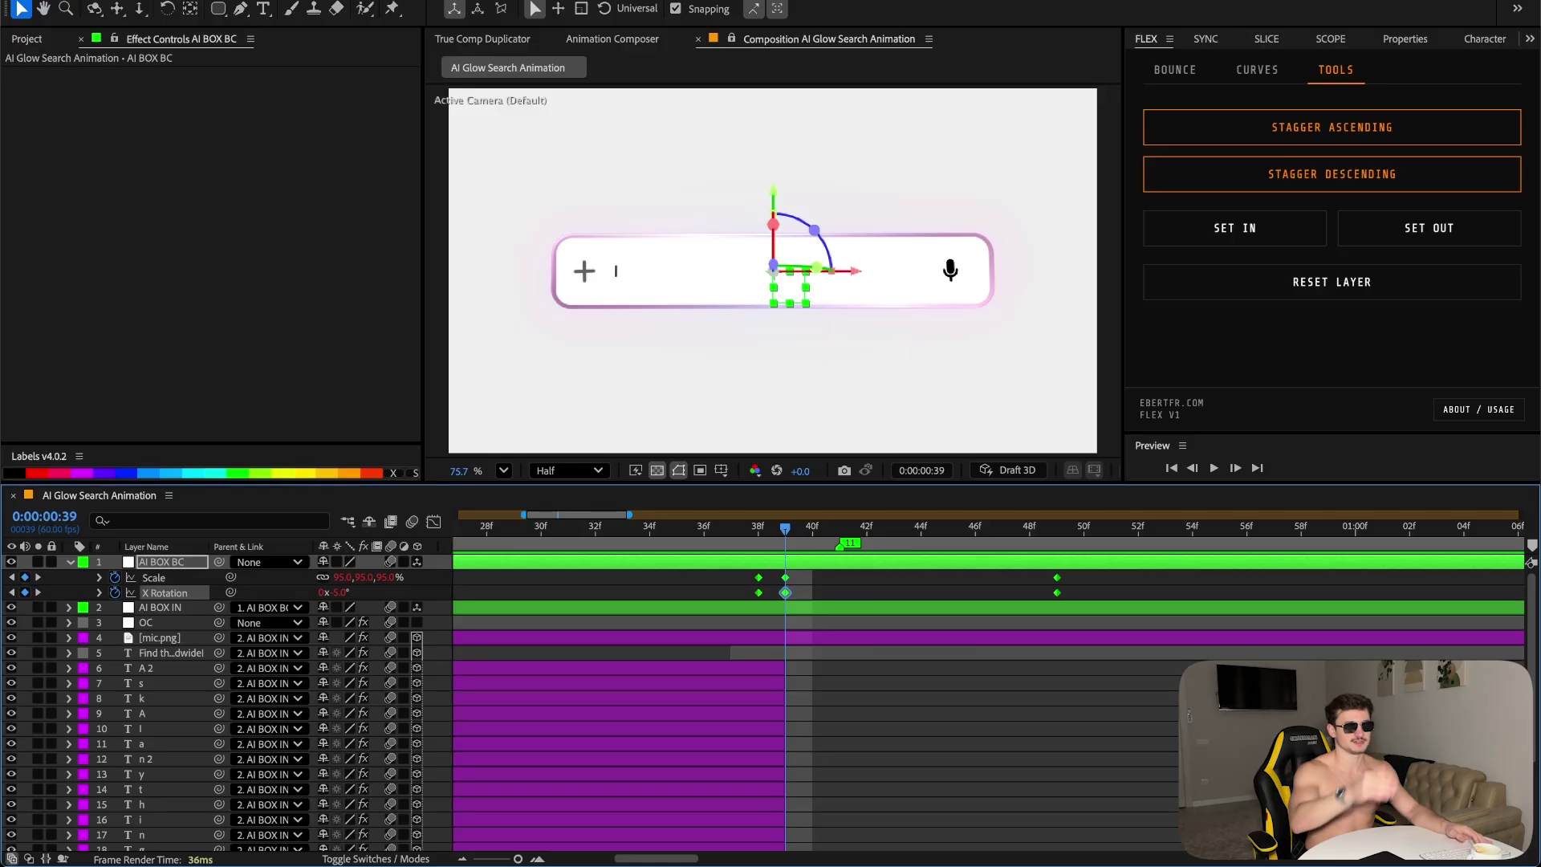
- Apply a Flex bounce with amplitude 20, frequency 2 and damping 4 to AI BOX BC's Scale and X Rotation keyframes at frame 49
key("k")
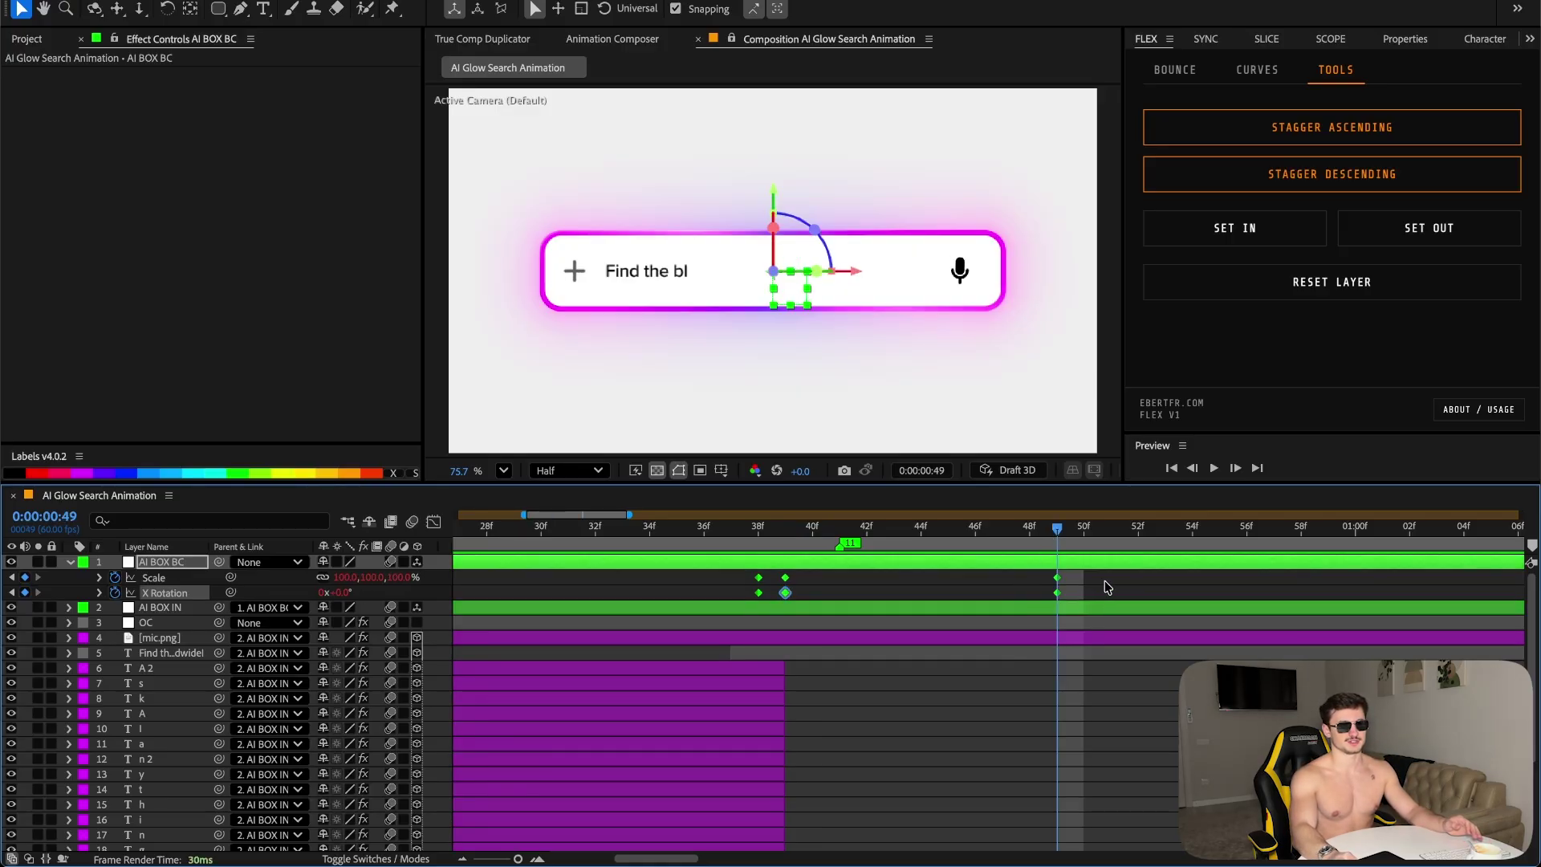
left_click_drag(1104, 580, 1039, 604)
left_click(1175, 70)
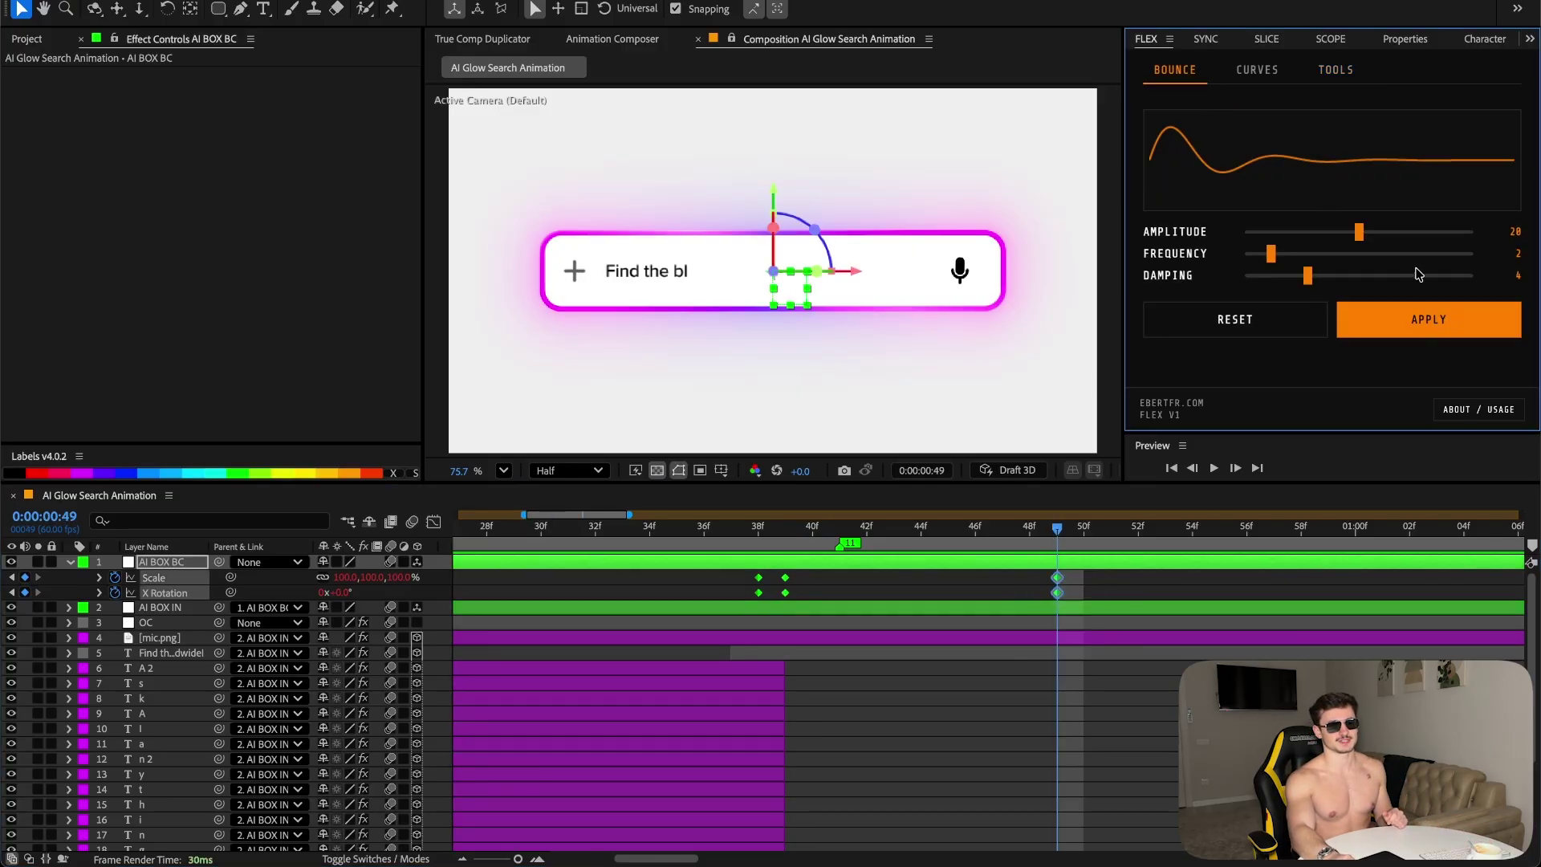
left_click(1348, 309)
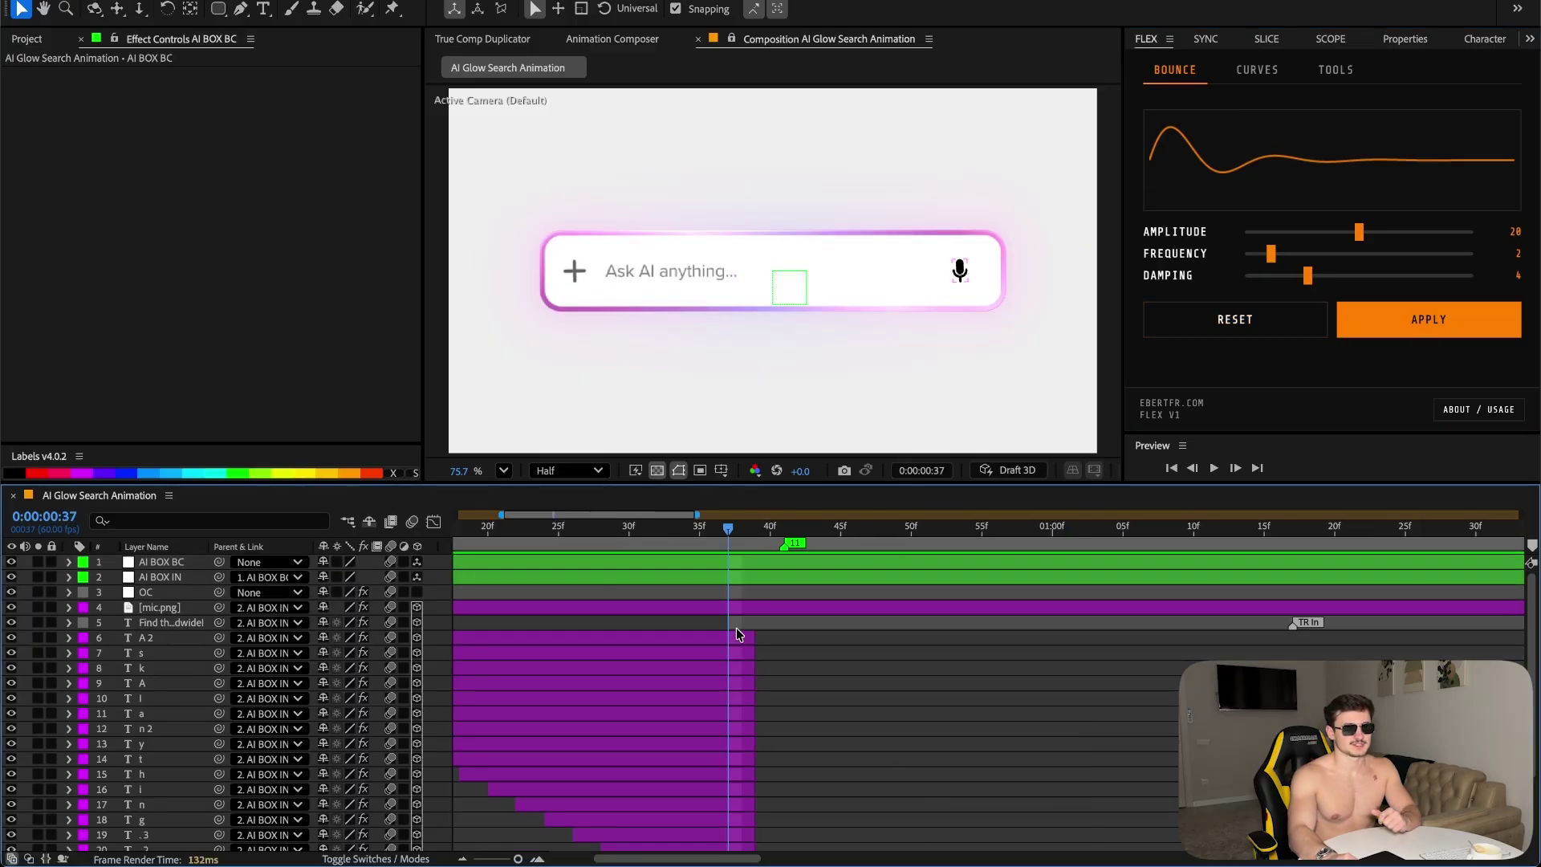
- Examine the BOX OT outline layer's Color Balance Saturation keyframes between frames 29 and 41
scroll(736, 633, "down", 3)
left_click(173, 813)
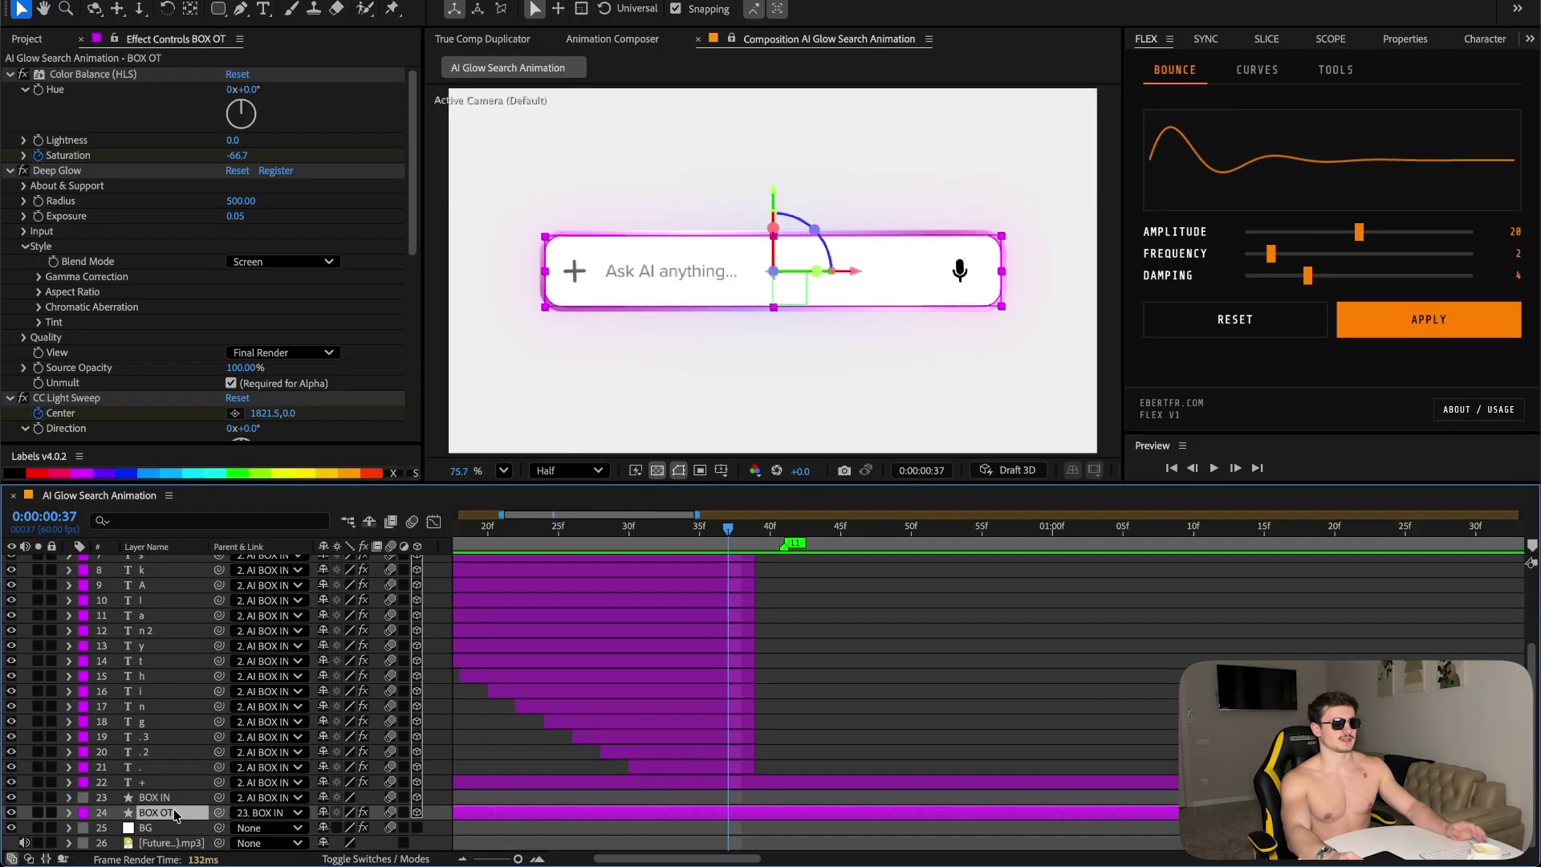
key("u")
scroll(775, 643, "down", 3)
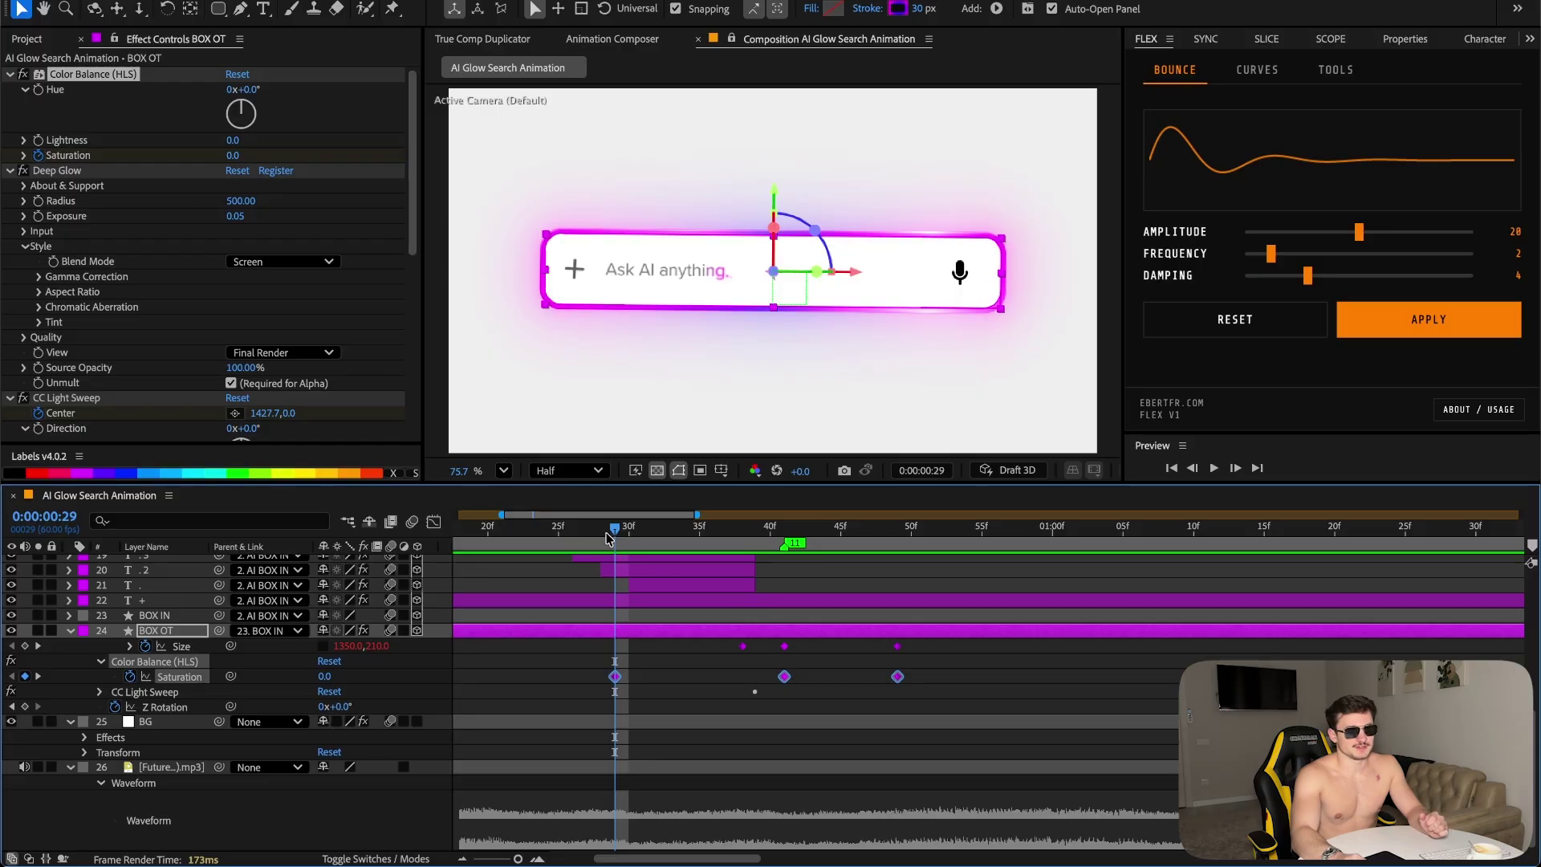
left_click_drag(605, 532, 785, 543)
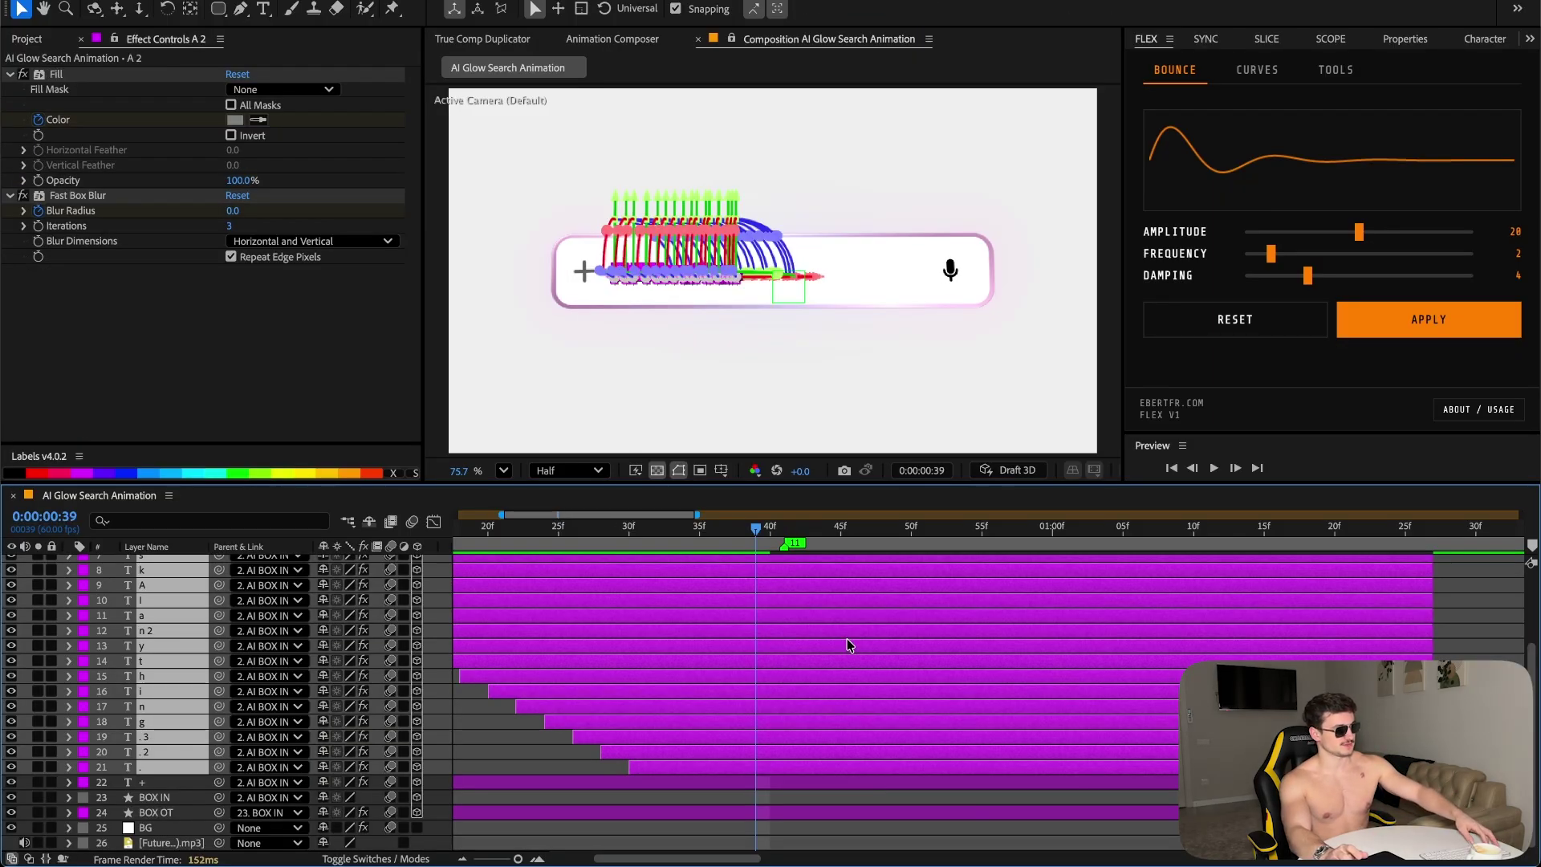
- Trim the ends of all the placeholder letter layers to frame 39
key("alt+bracketright")
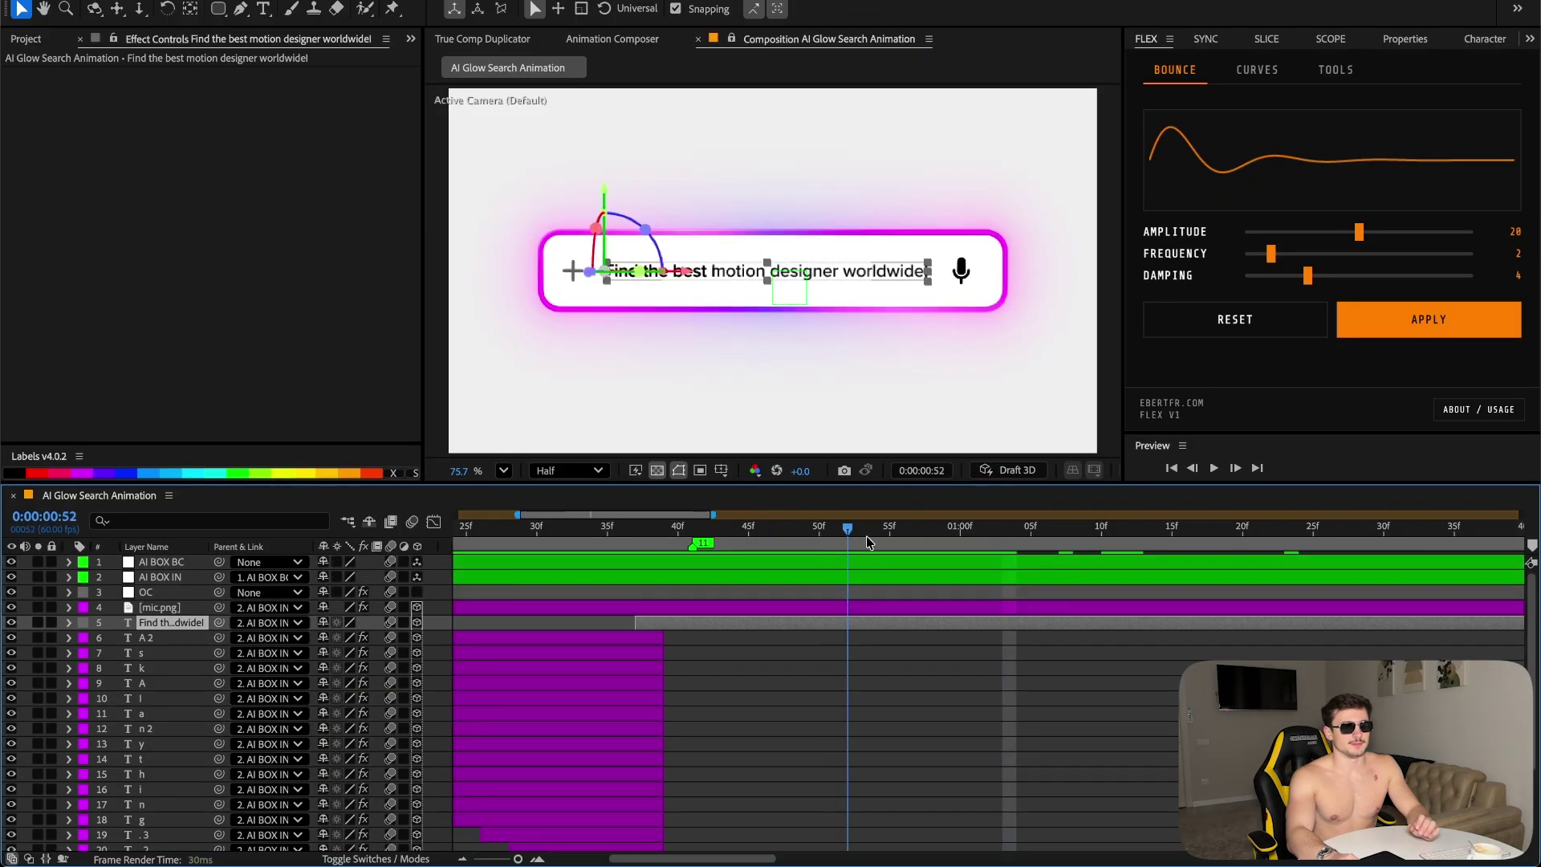
- Adjust the vertical scale and baseline shift of the final l that serves as a cursor after "Find the best motion designer worldwide"
type("ide")
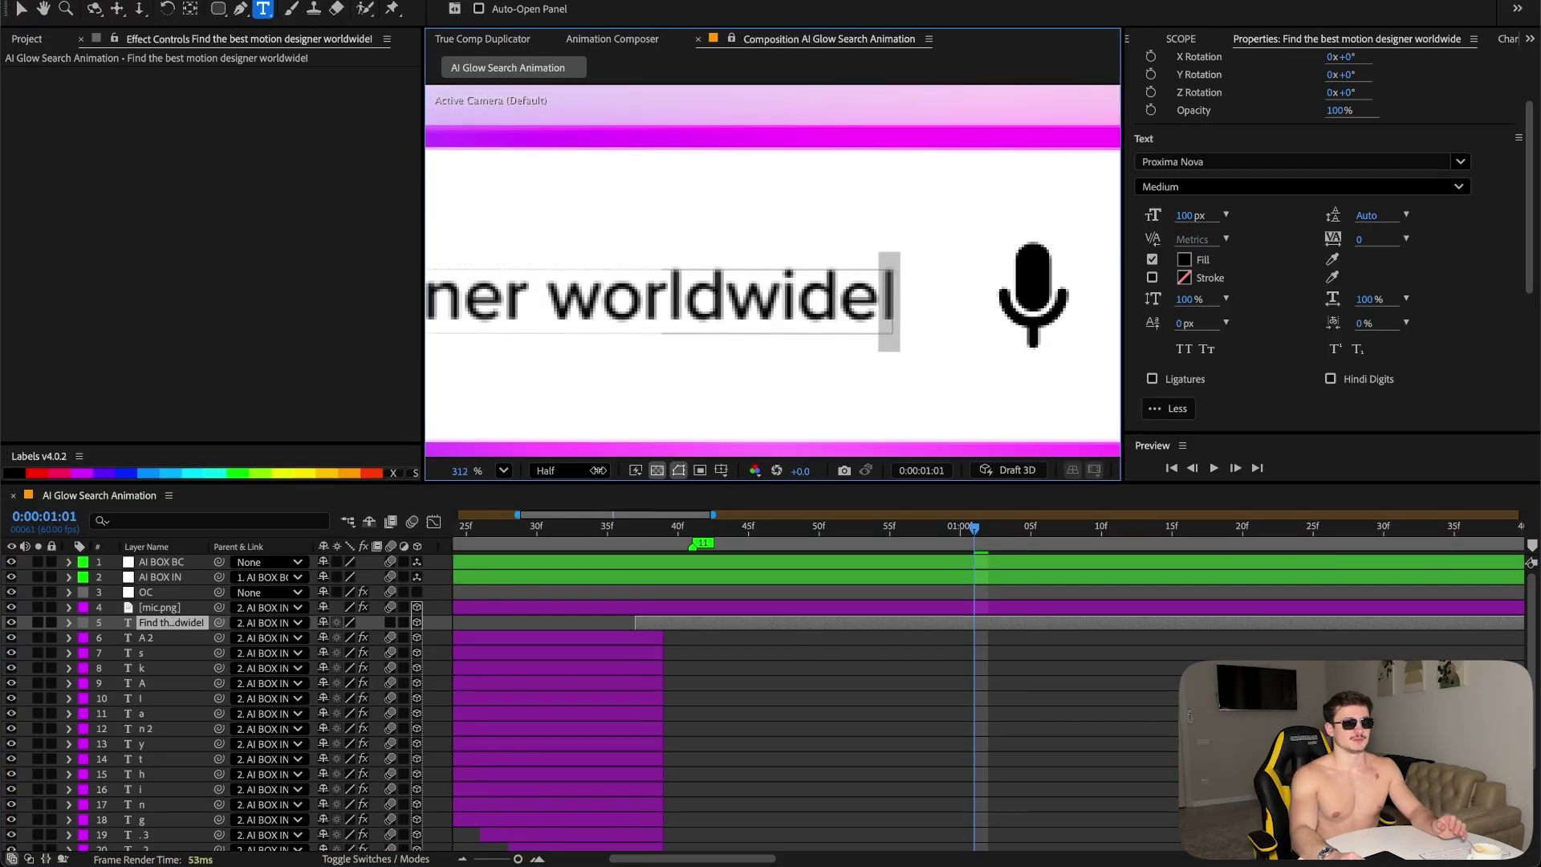
scroll(763, 436, "up", 3)
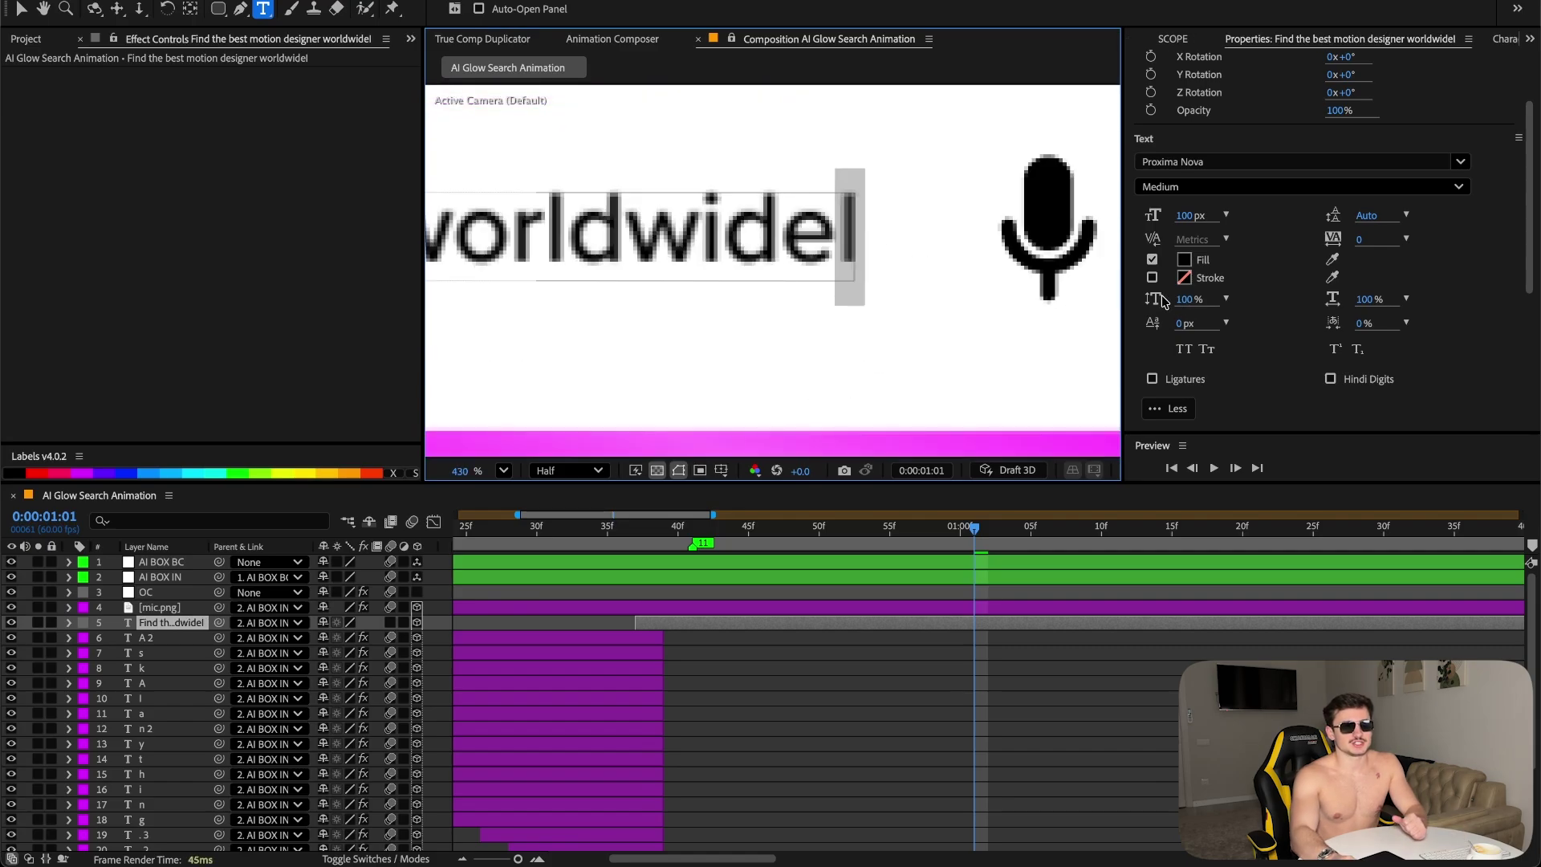
left_click(1186, 299)
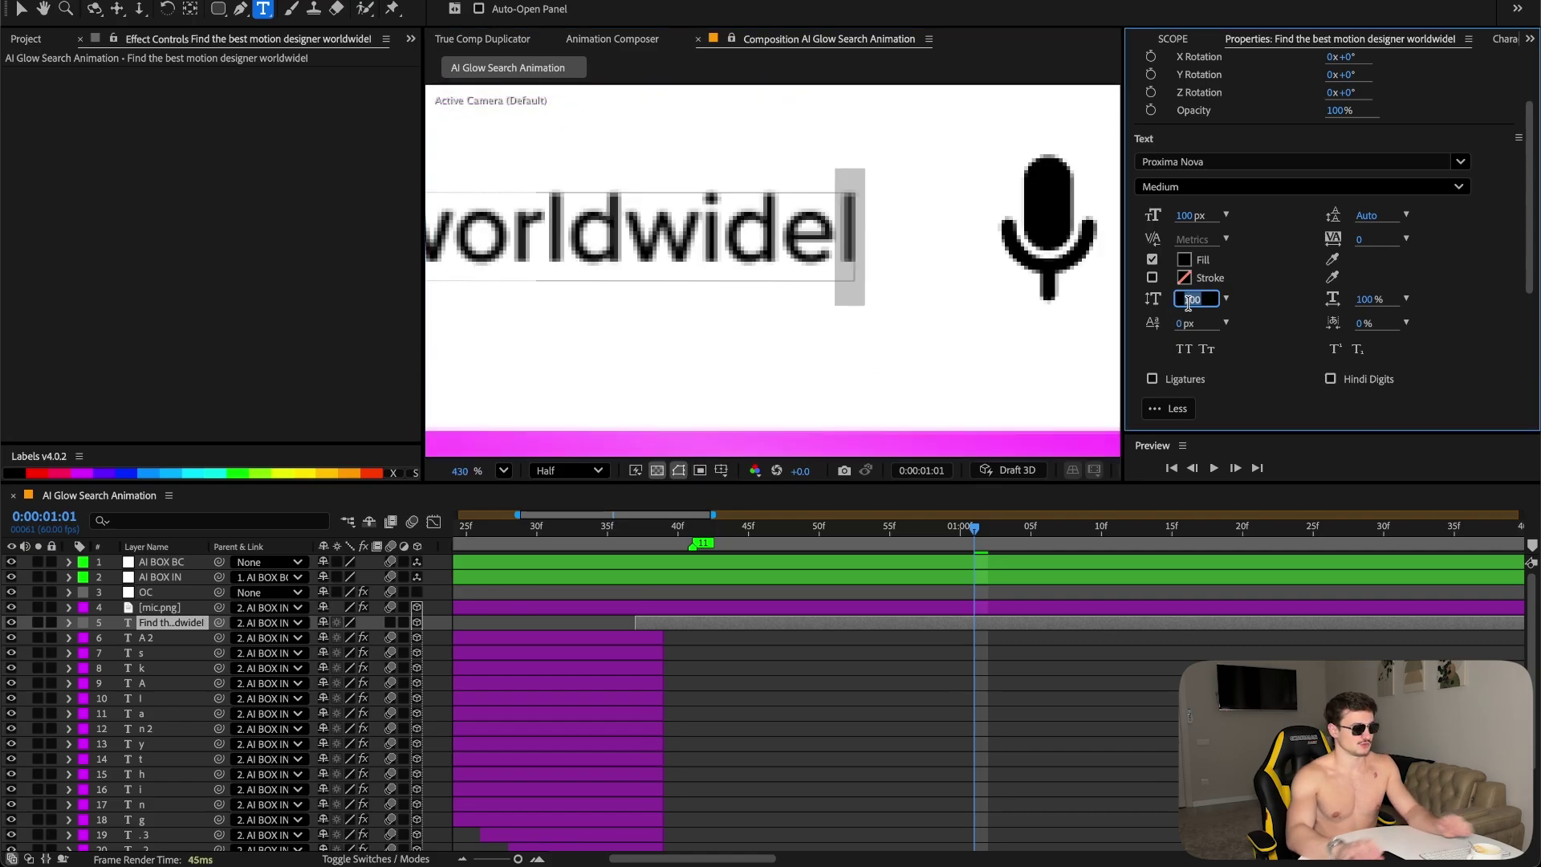
type("1")
key("Return")
left_click_drag(1184, 324, 1155, 325)
- Search the Animation Composer presets for "type" and open the options of the Typewrite Last Ch… preset
left_click(598, 38)
left_click(530, 97)
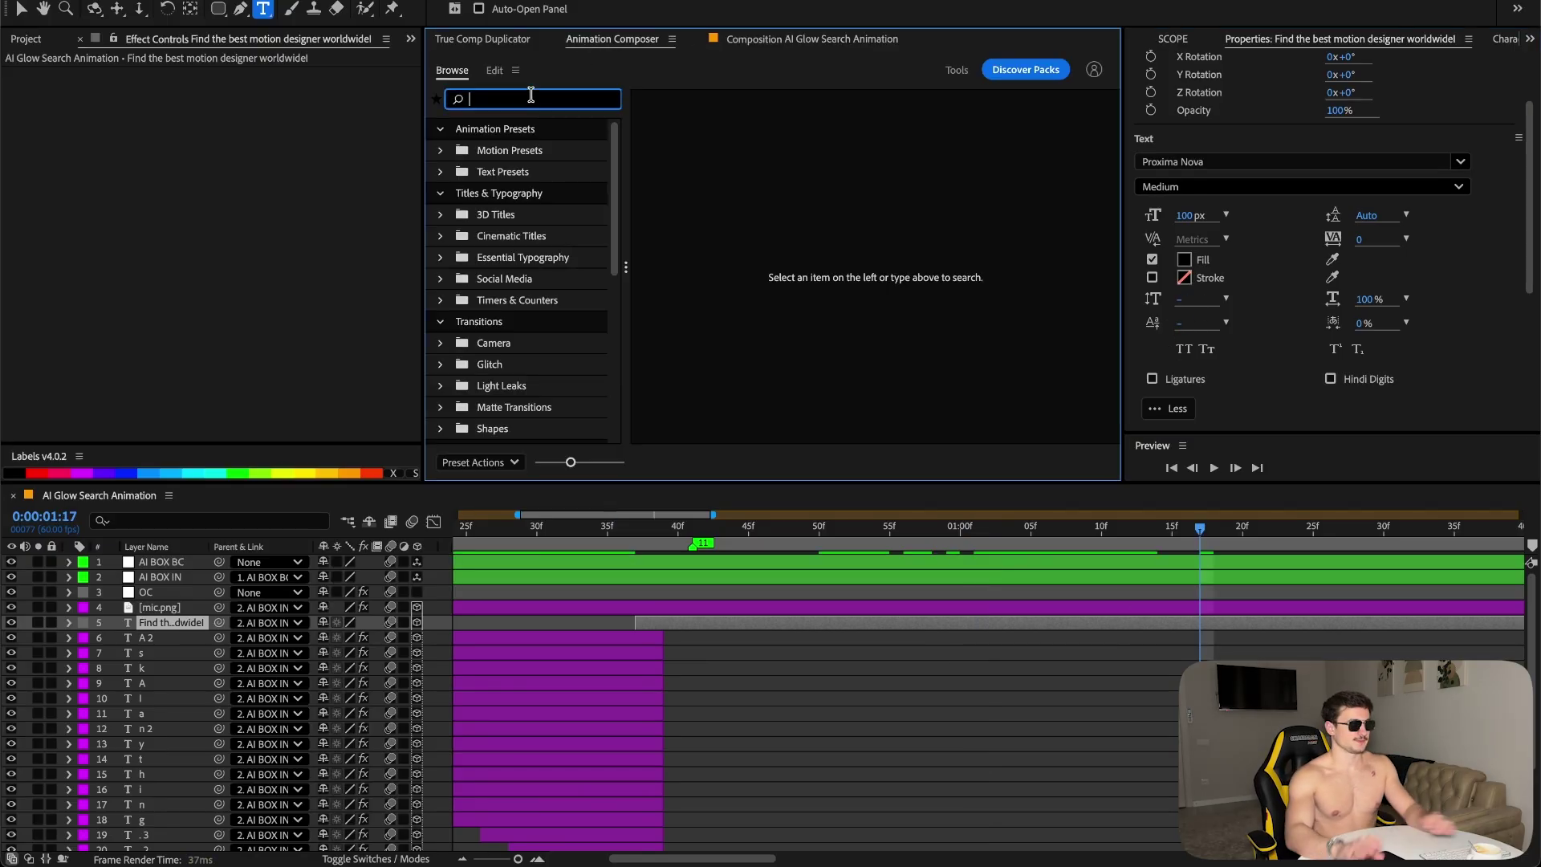
type("type")
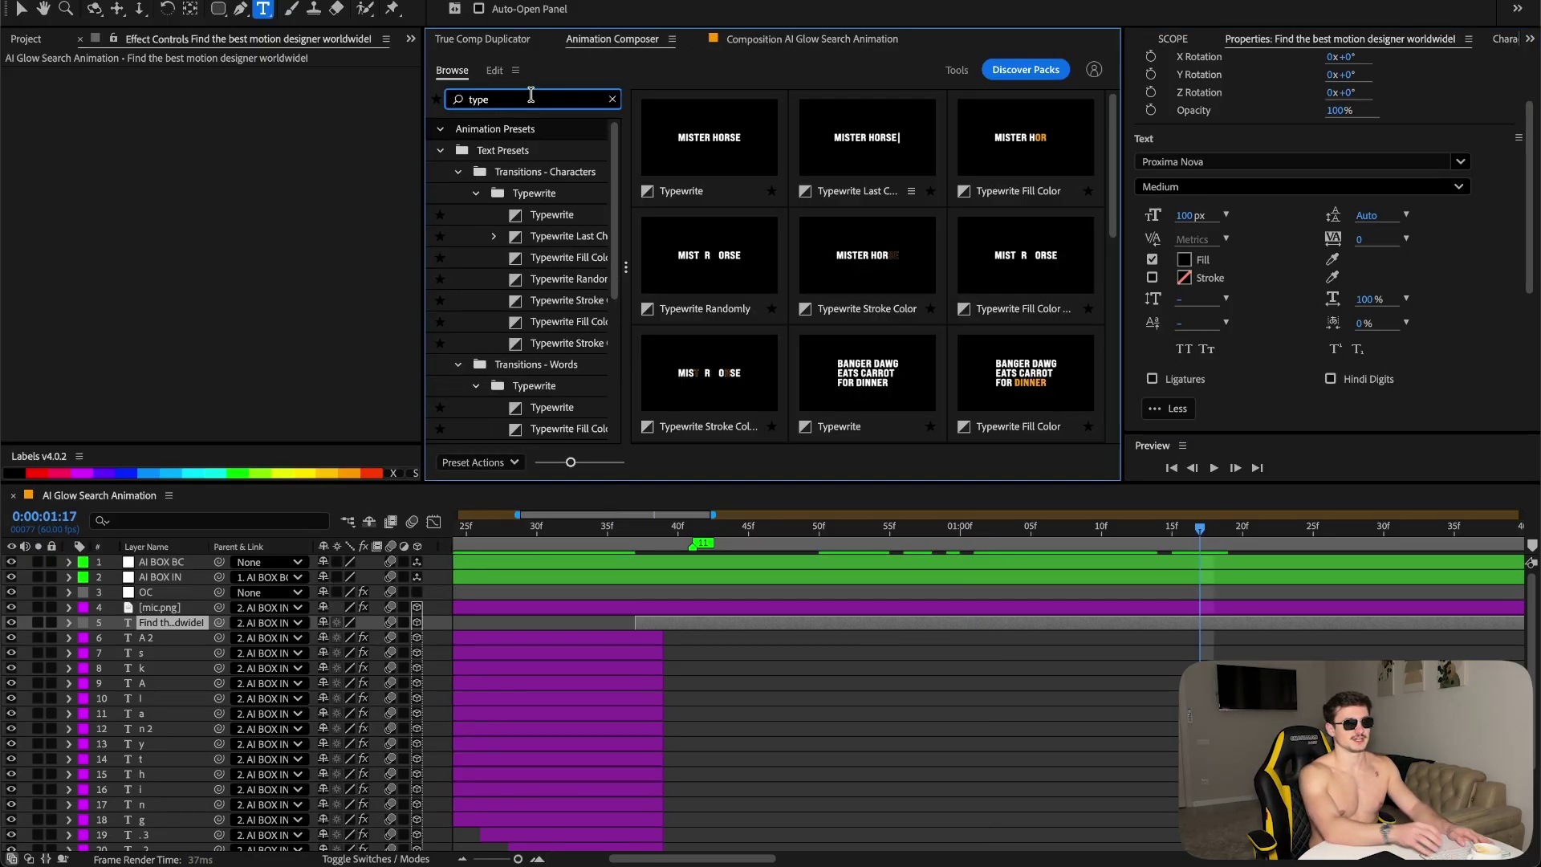
left_click(911, 191)
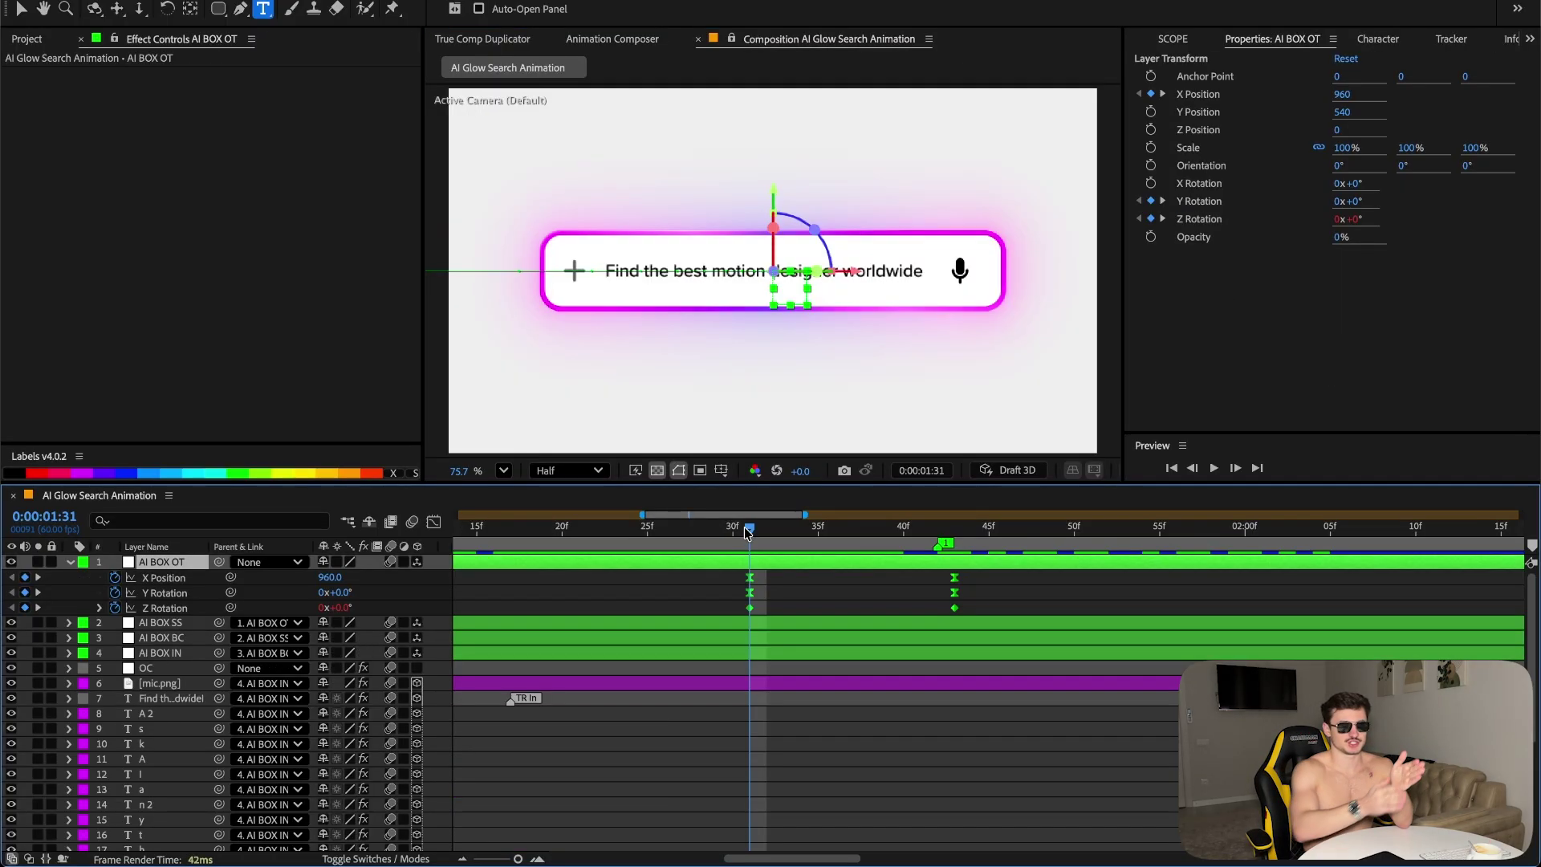
- Examine the AI BOX OT layer's X Position, Y Rotation and Z Rotation keyframes between 0:00:01:31 and 0:00:01:43
left_click(677, 598)
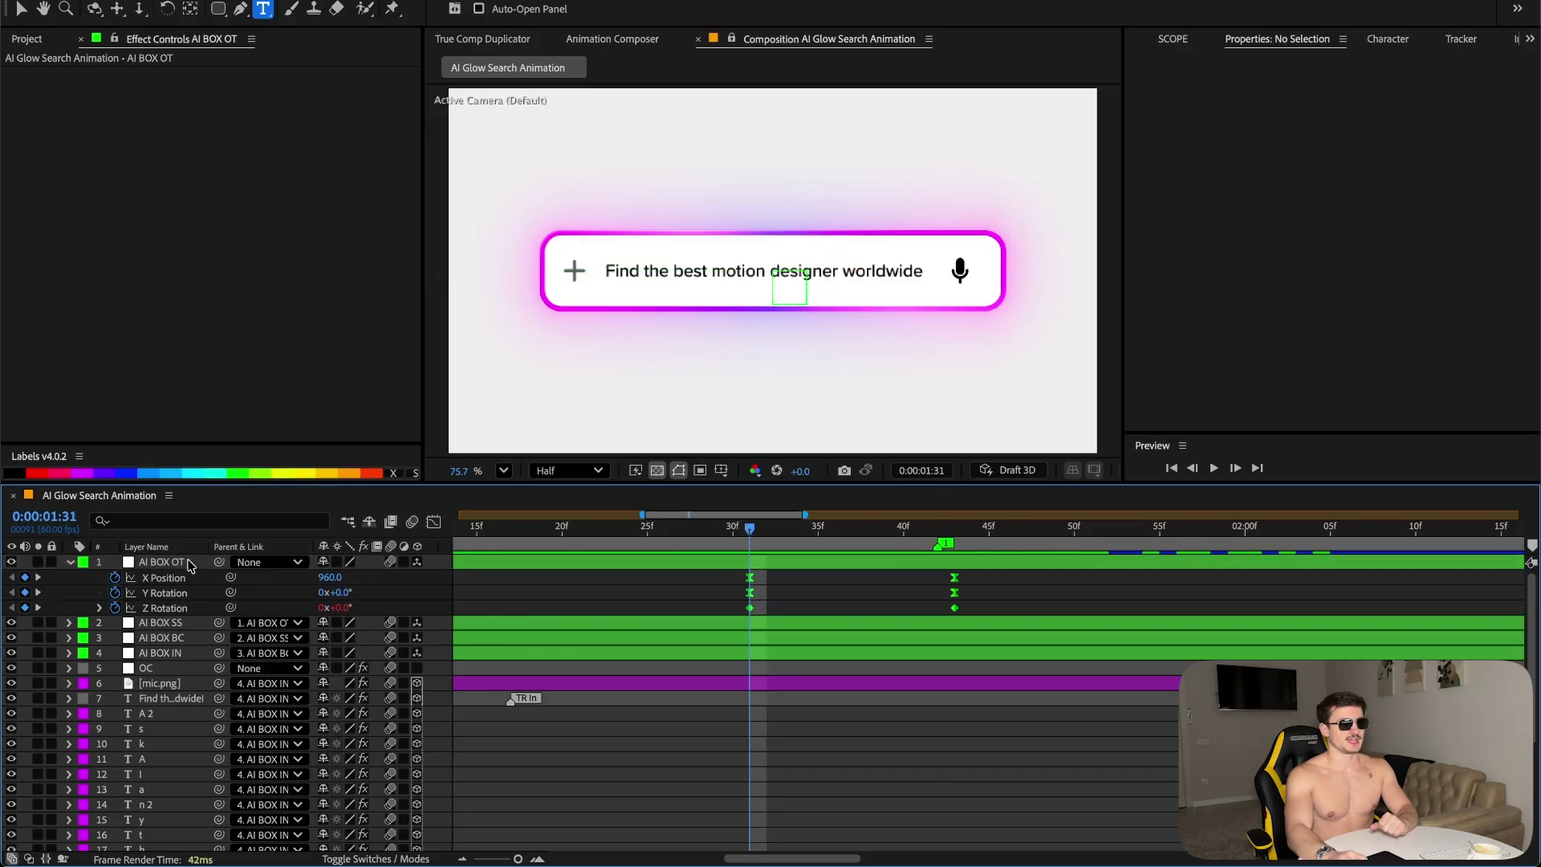
left_click(169, 591)
left_click(173, 607)
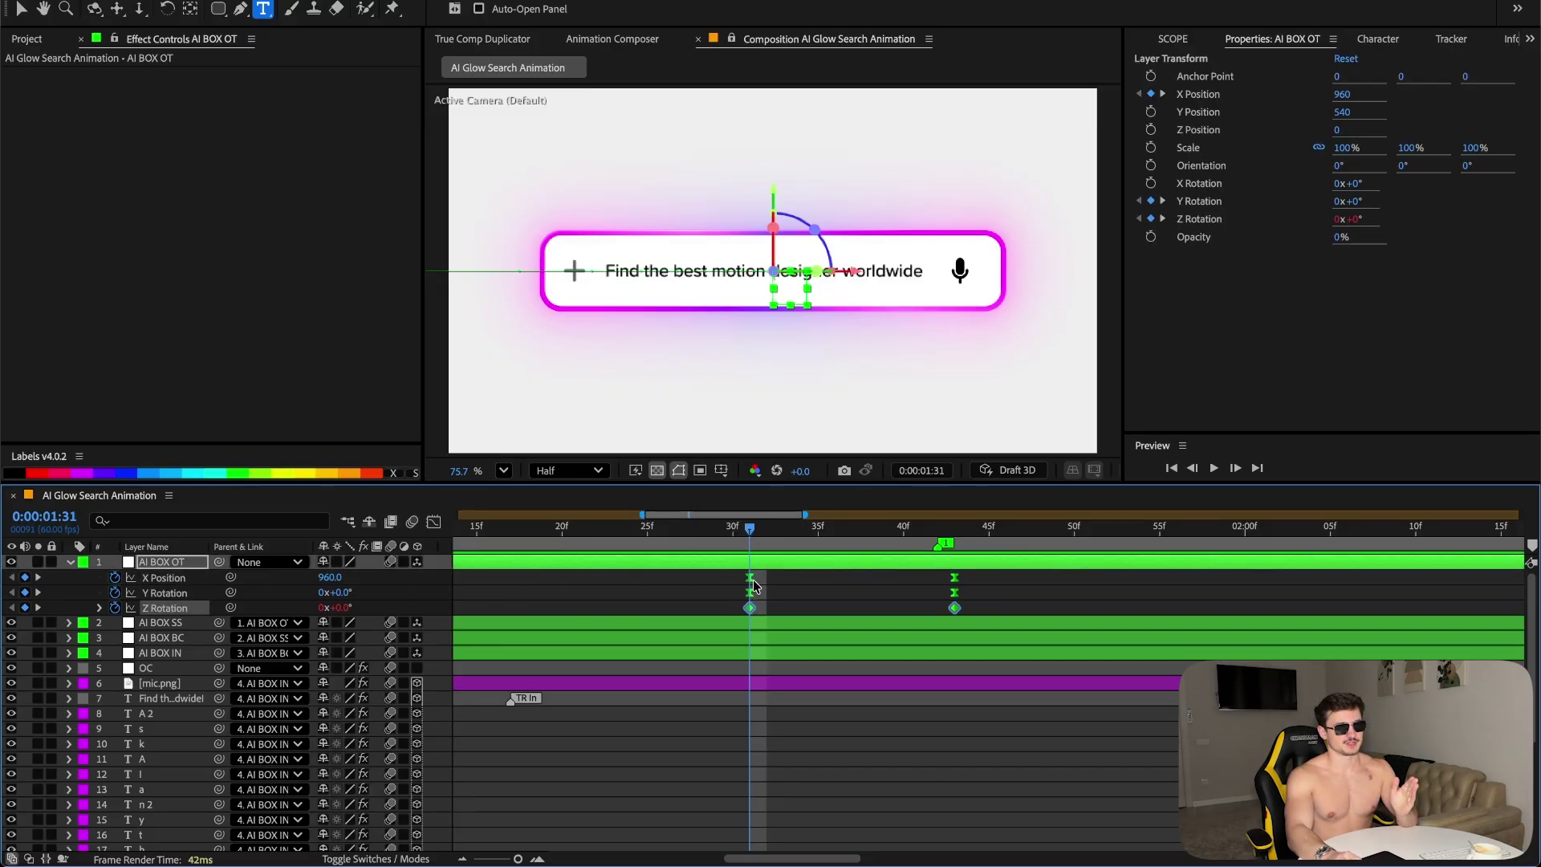
left_click(722, 581)
left_click_drag(752, 531, 953, 542)
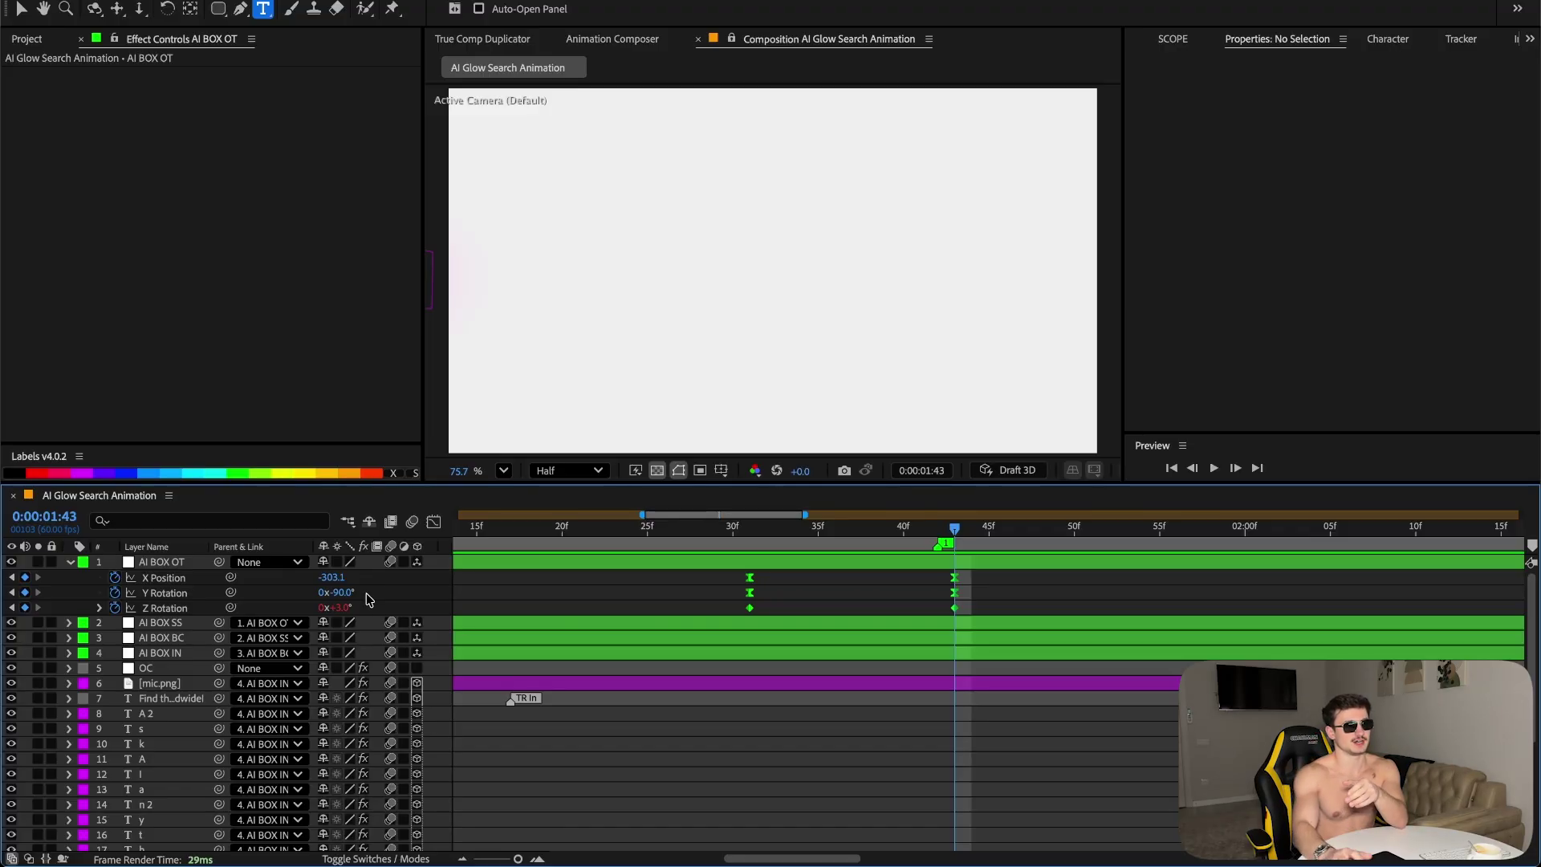
left_click(164, 561)
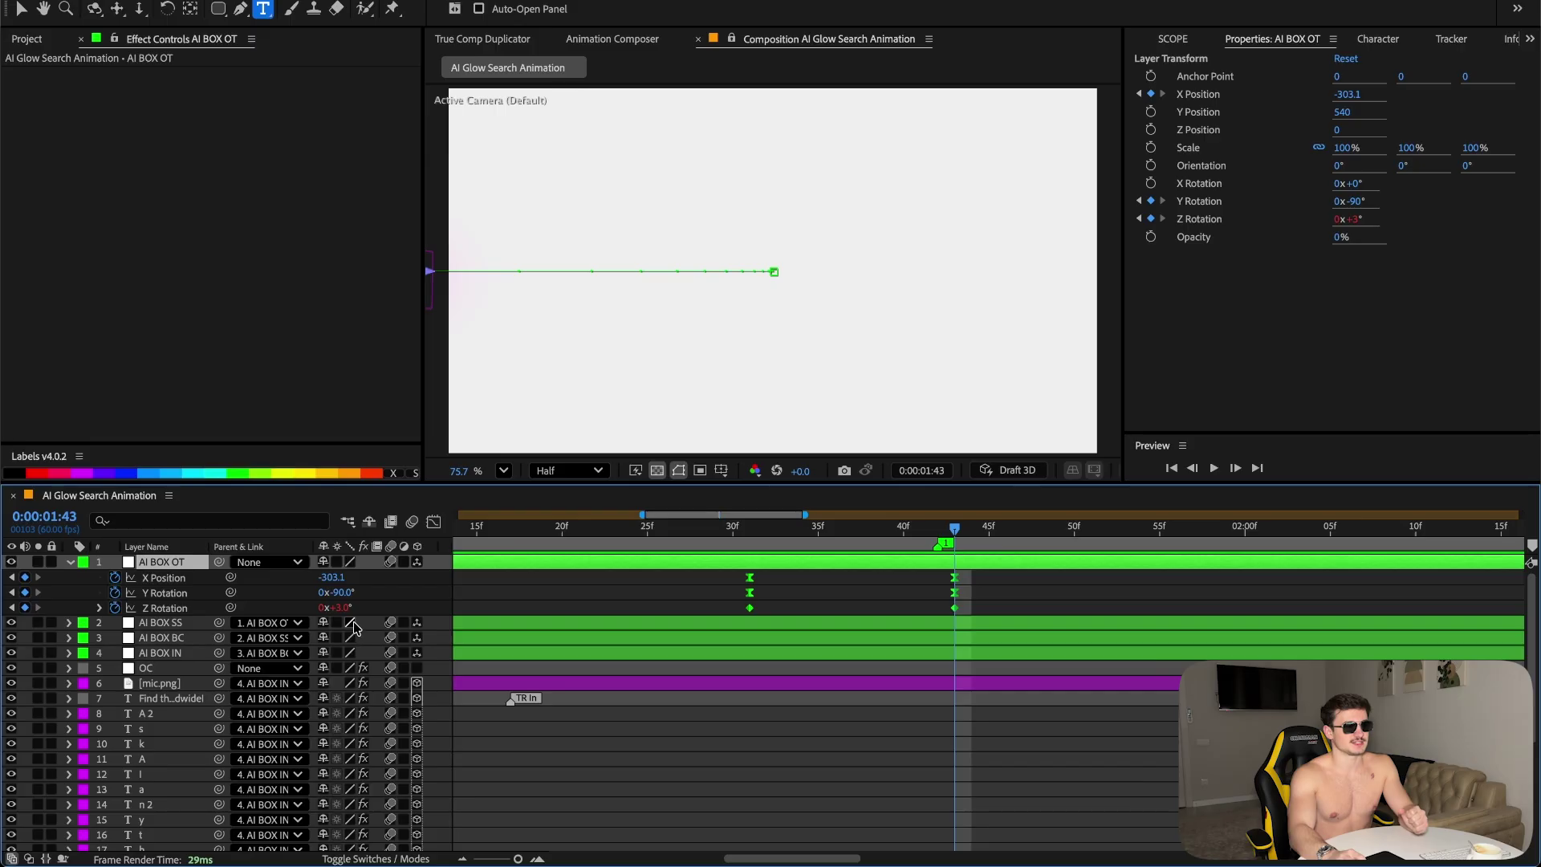
- Select AI BOX OT's X Position and Y Rotation keyframes, and view the Flex curve presets and bounce settings
left_click(730, 610)
left_click(1155, 39)
left_click_drag(729, 604, 965, 595)
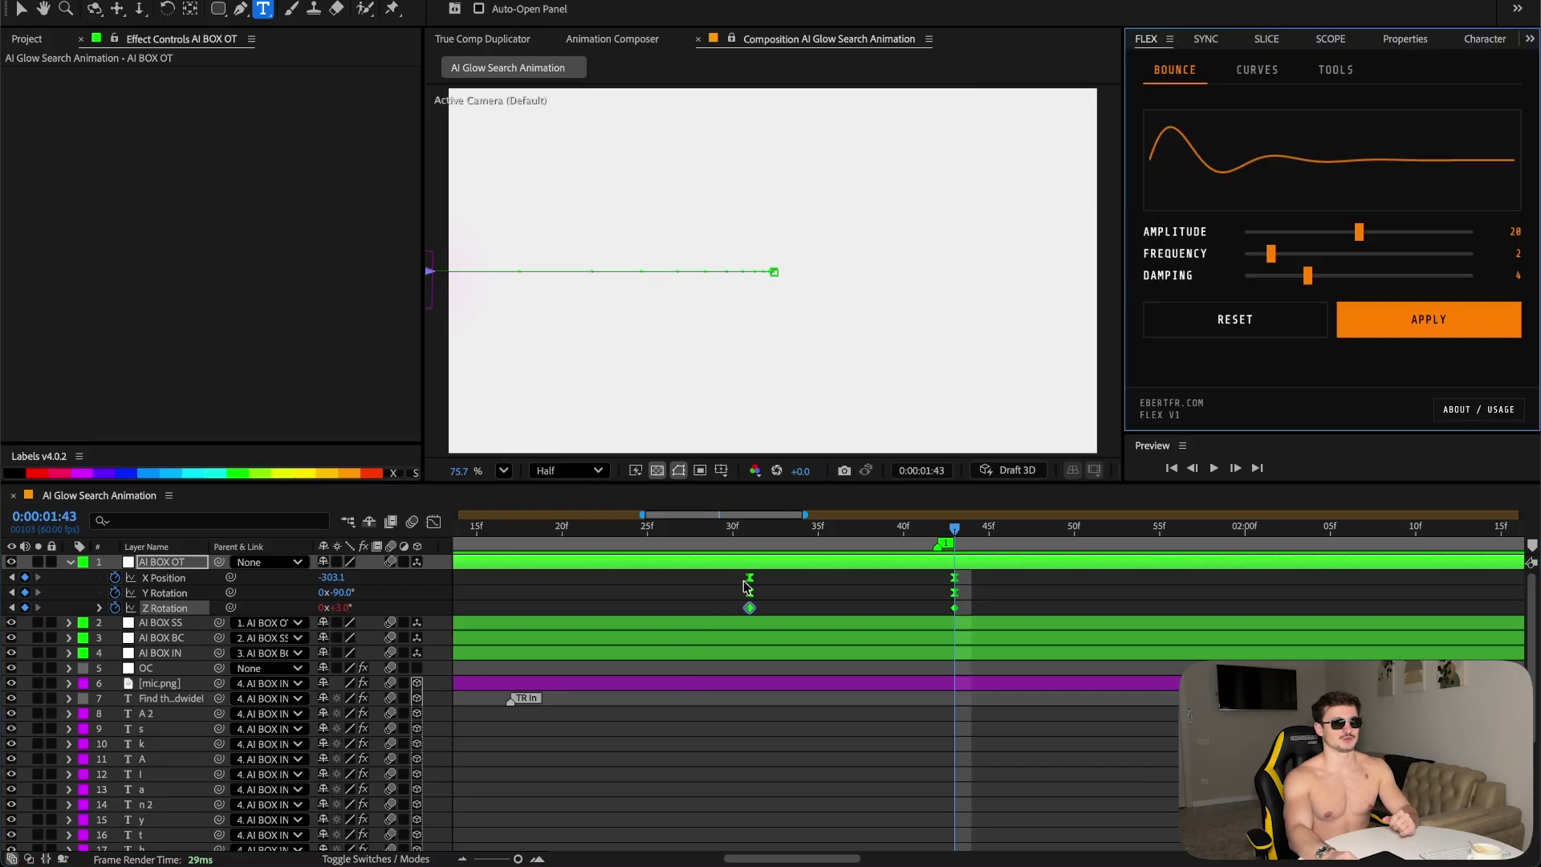
left_click(1256, 70)
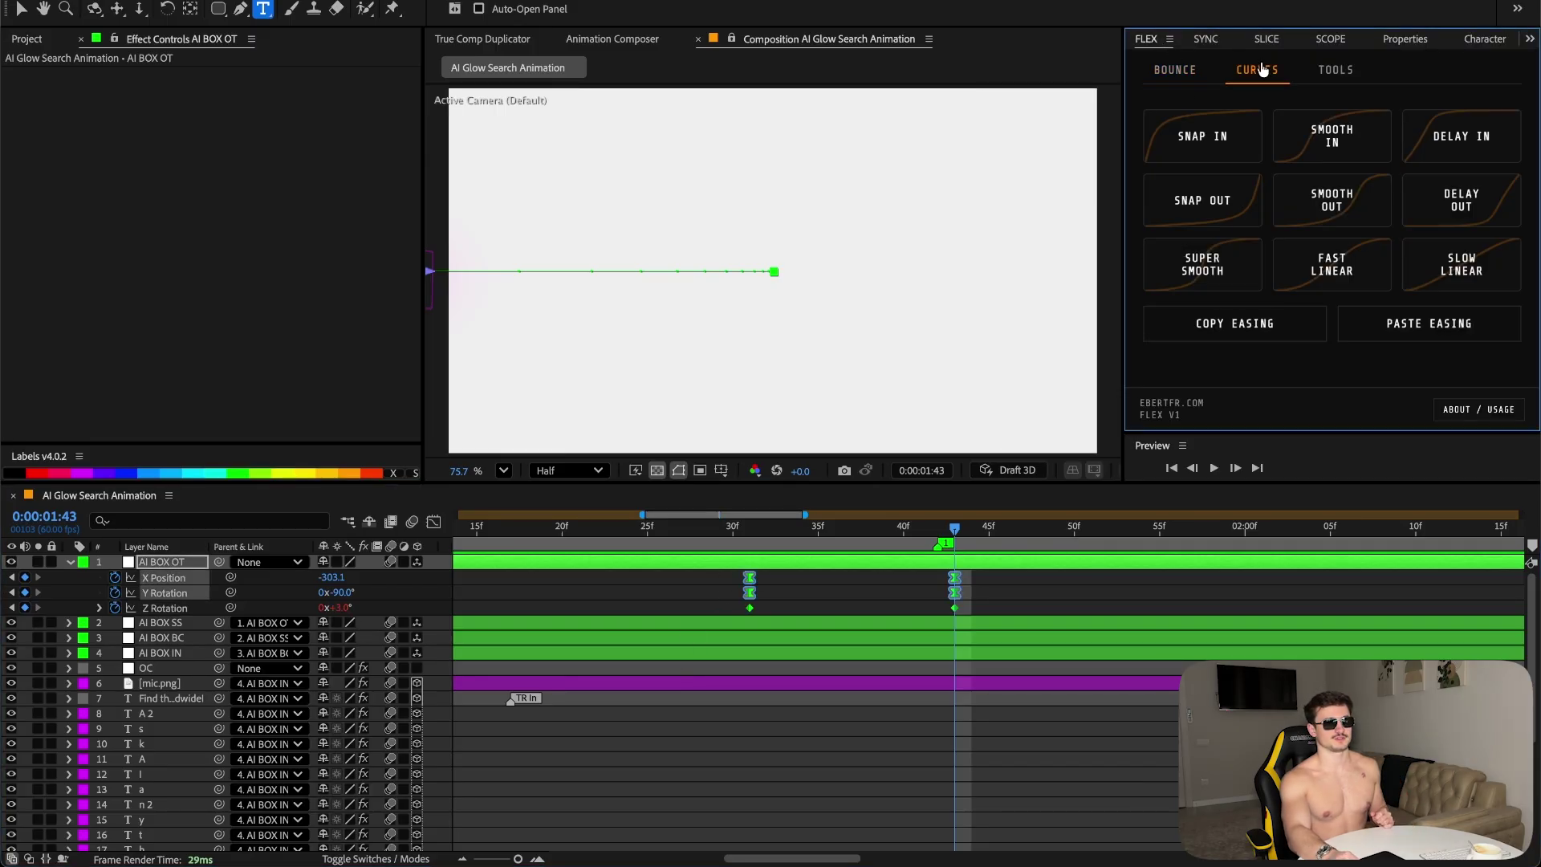
left_click(1174, 69)
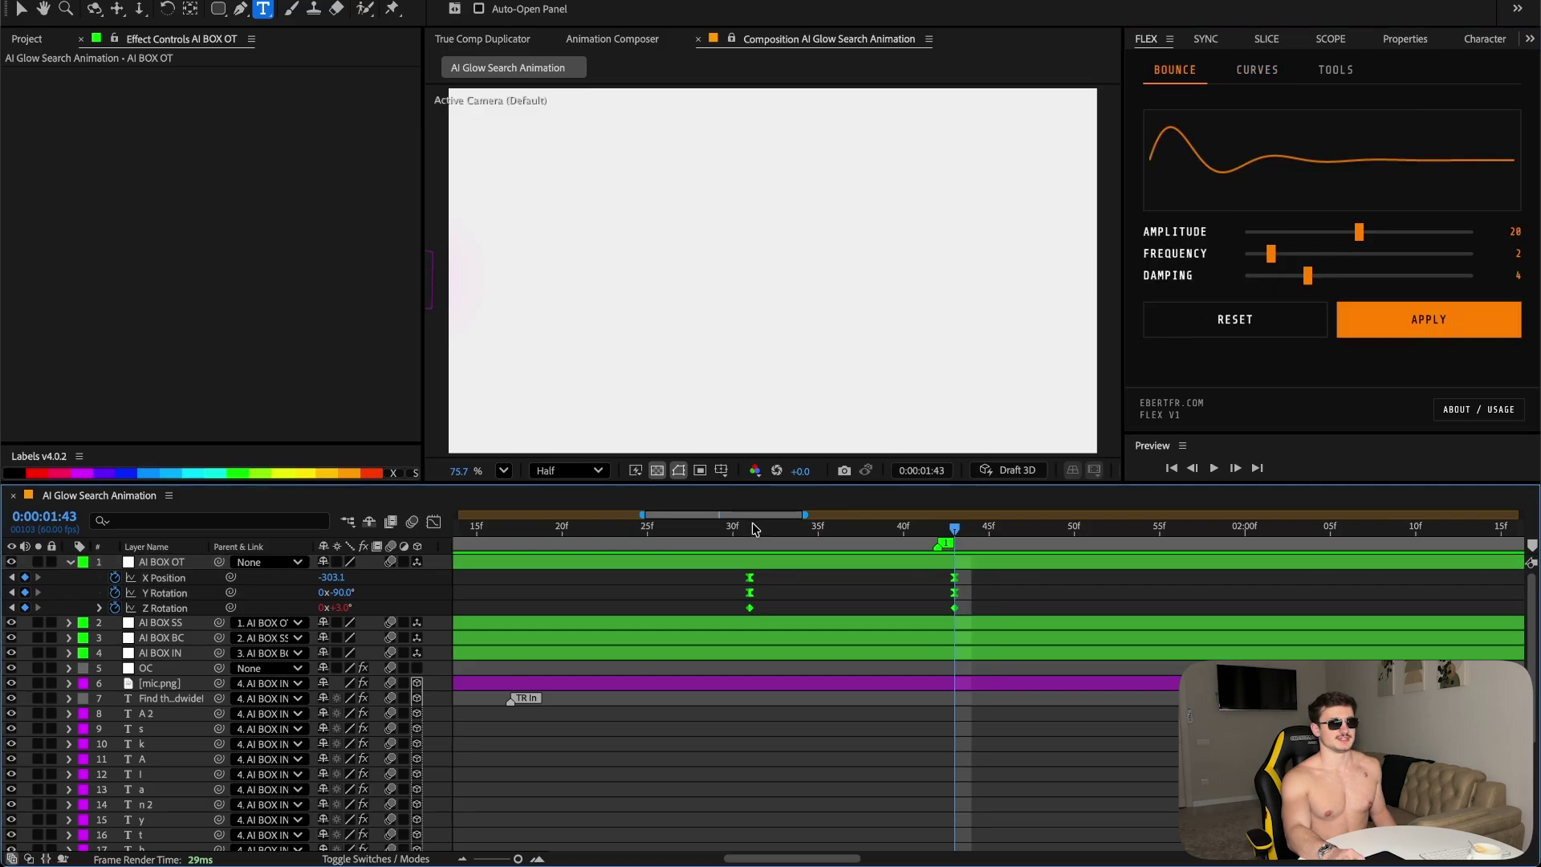
- Preview the search bar sliding and rotating out between the AI BOX OT keyframes, from about 0:00:01:34 to 0:00:01:40
left_click(847, 548)
left_click_drag(846, 548, 801, 560)
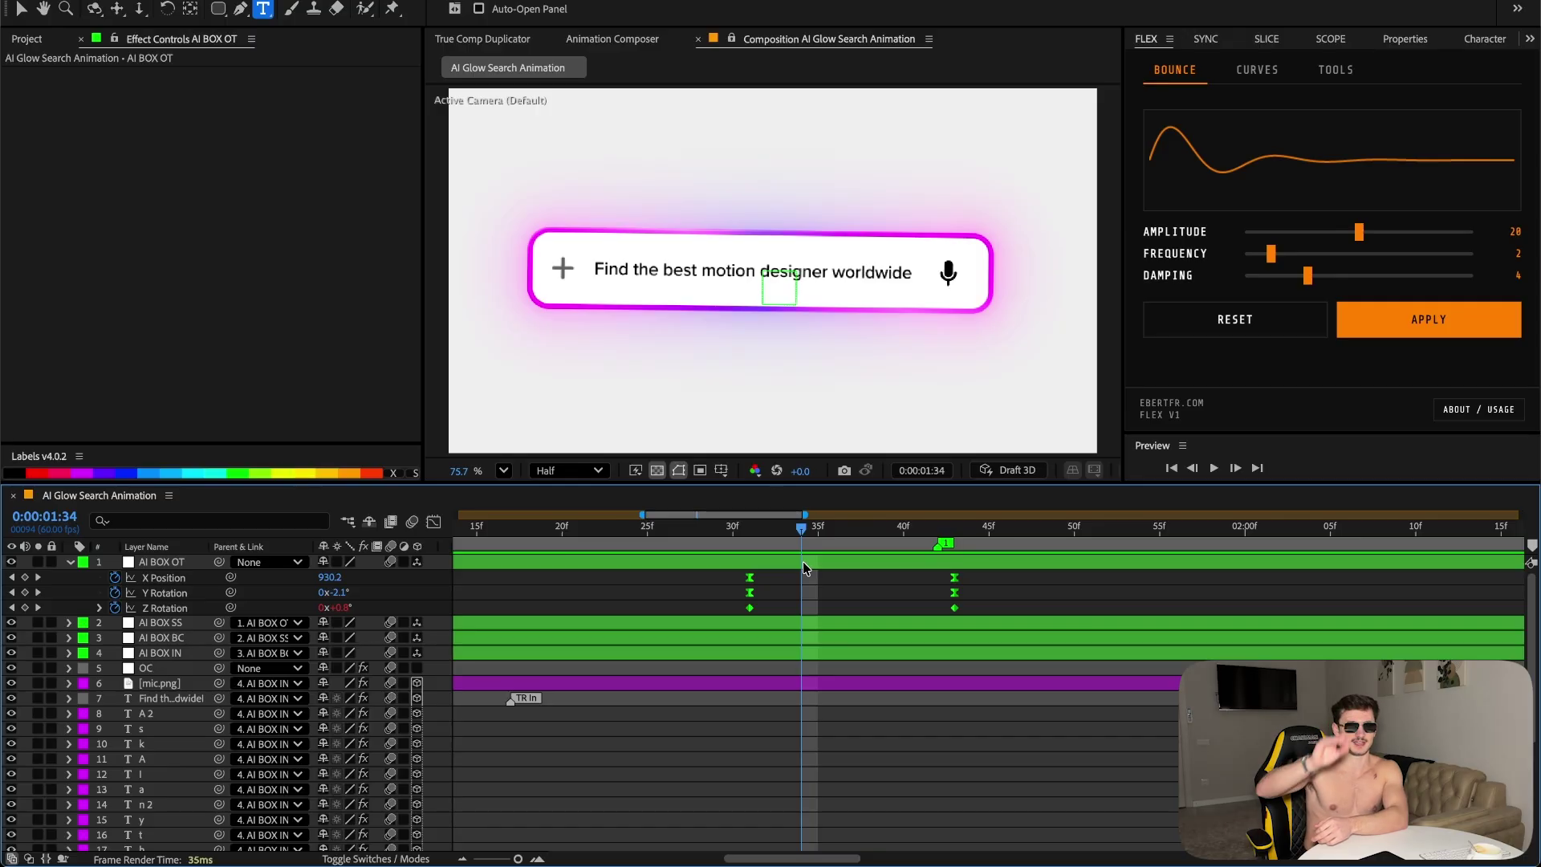
left_click_drag(803, 562, 903, 562)
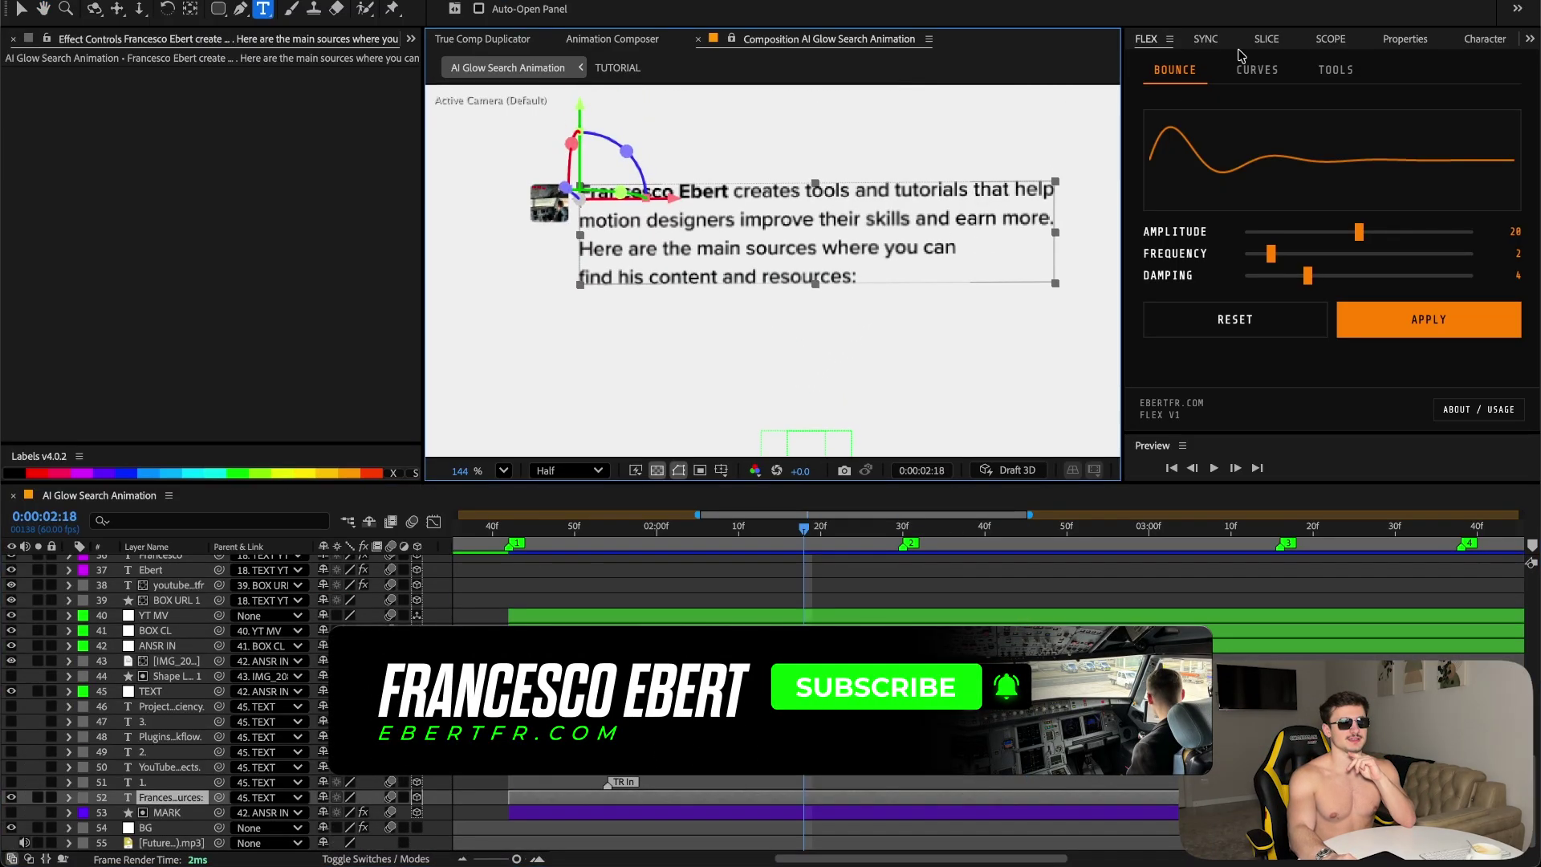
- Select the bold name at the start of the answer text and view its character and paragraph properties
left_click(1405, 39)
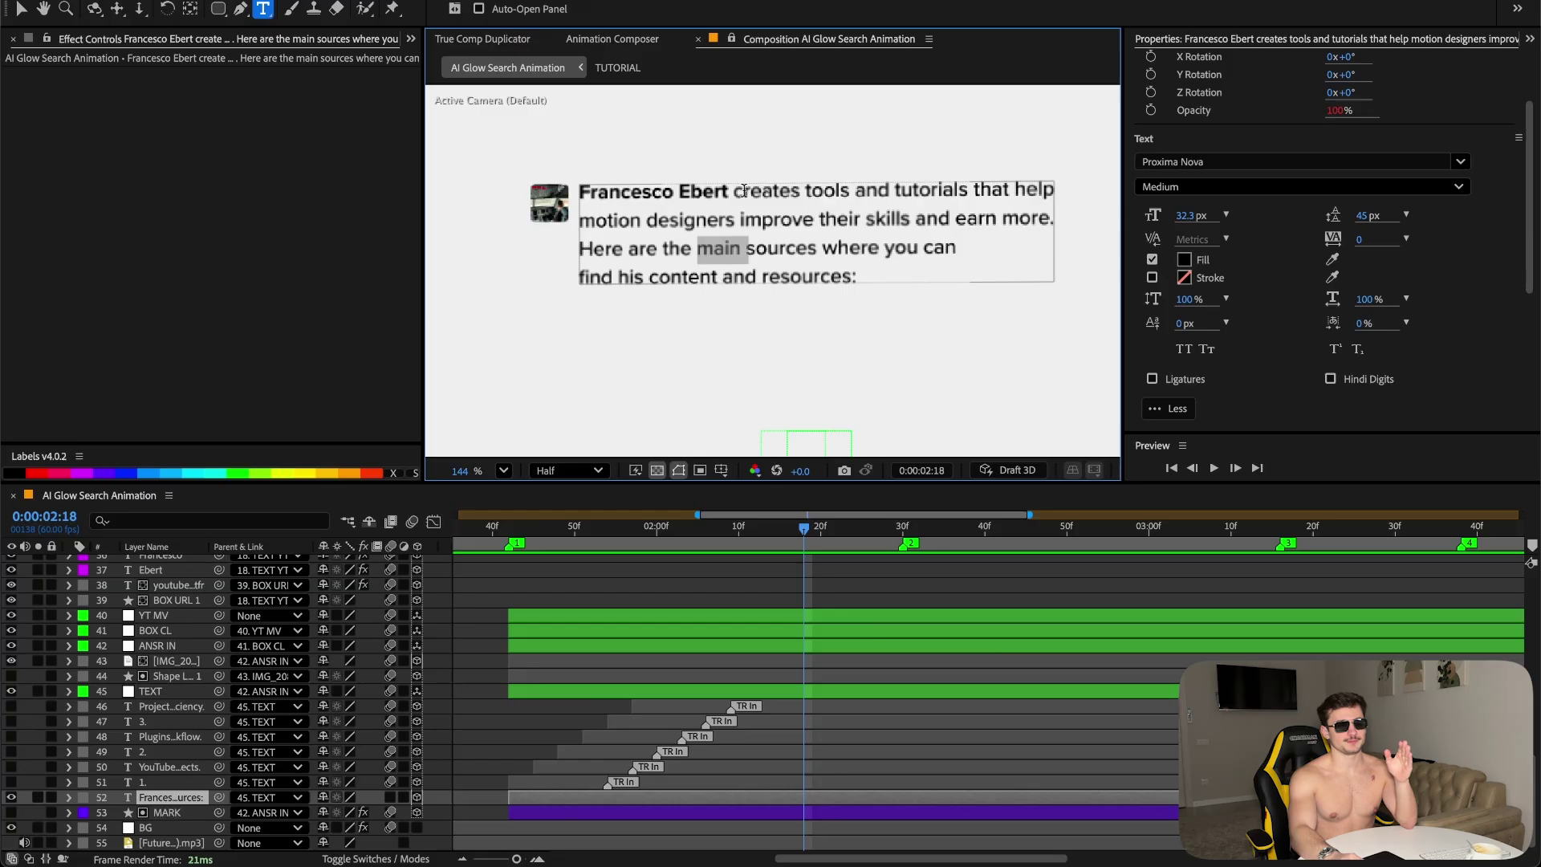
left_click_drag(728, 192, 544, 195)
scroll(1284, 337, "down", 3)
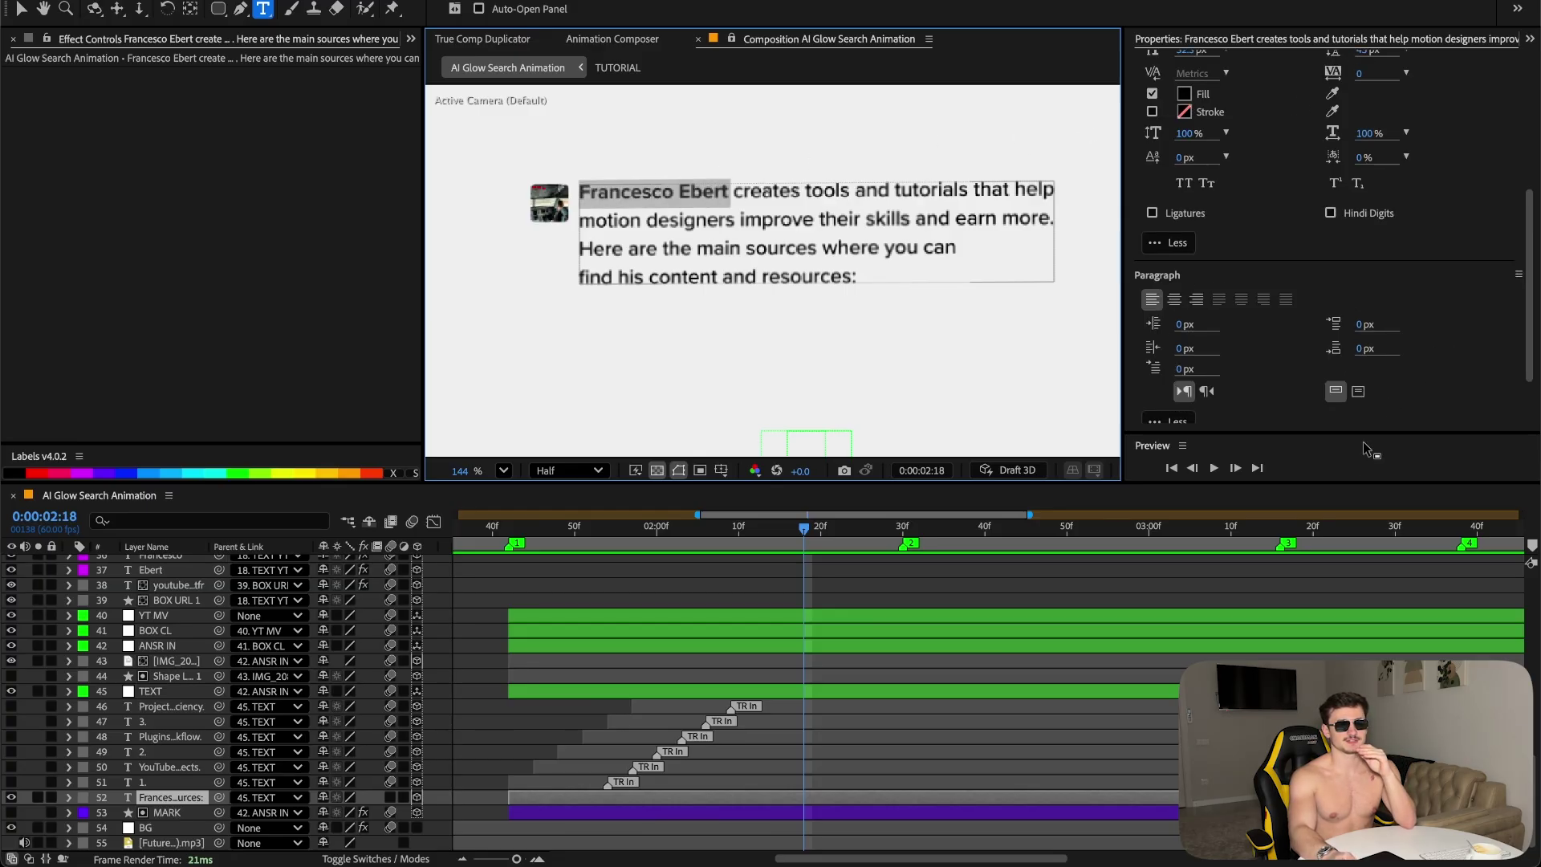
- Compare the IMG_2088.jpg profile picture layer with the rounded square Shape Layer 1 beside the answer text
left_click(508, 470)
left_click(516, 500)
scroll(691, 214, "up", 5)
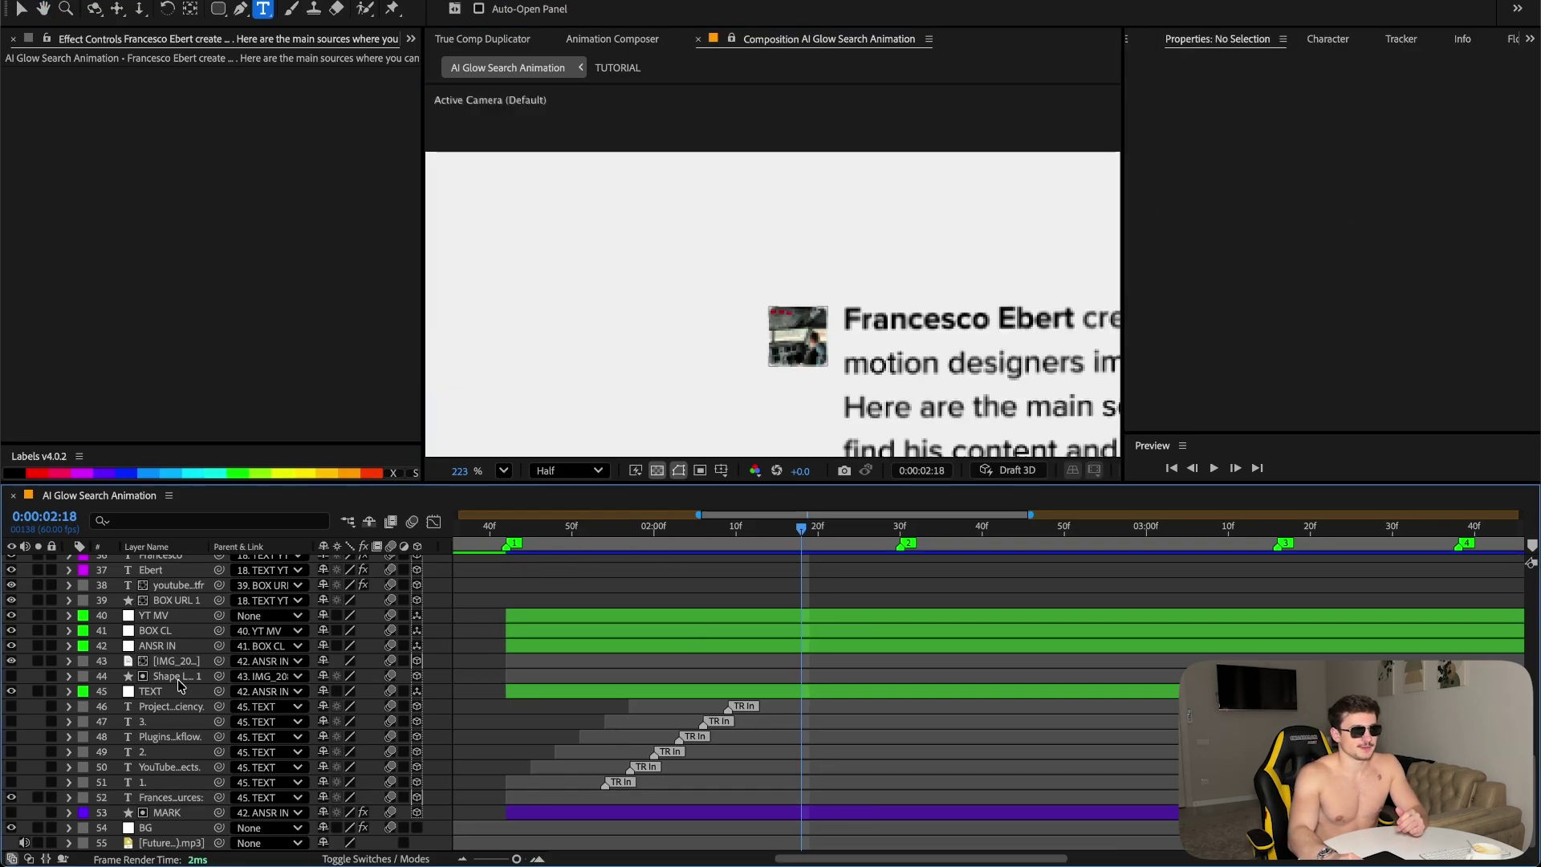
left_click(183, 663)
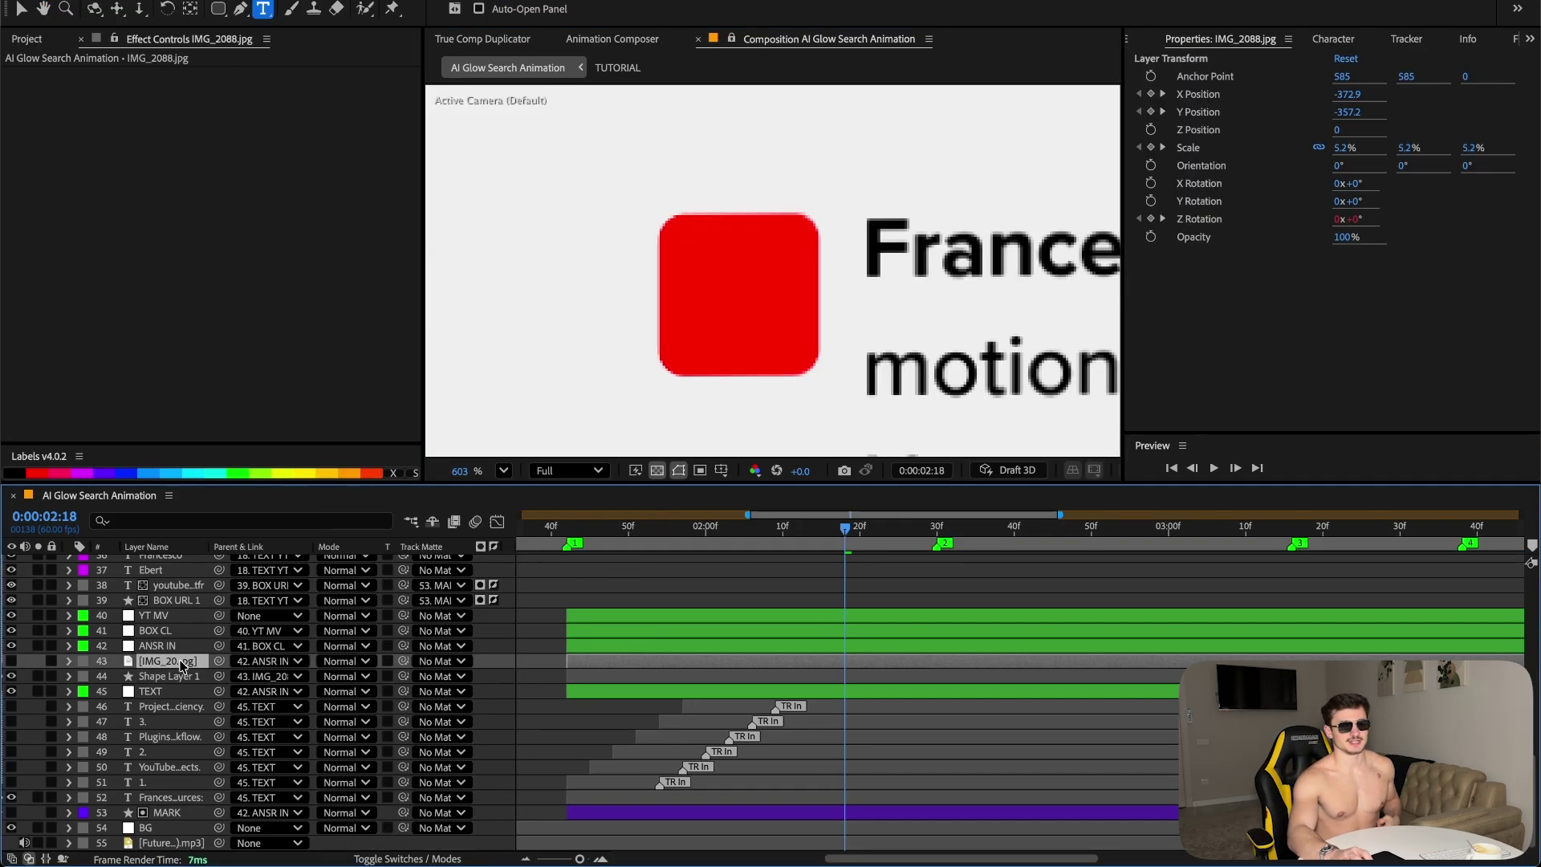
left_click(169, 676)
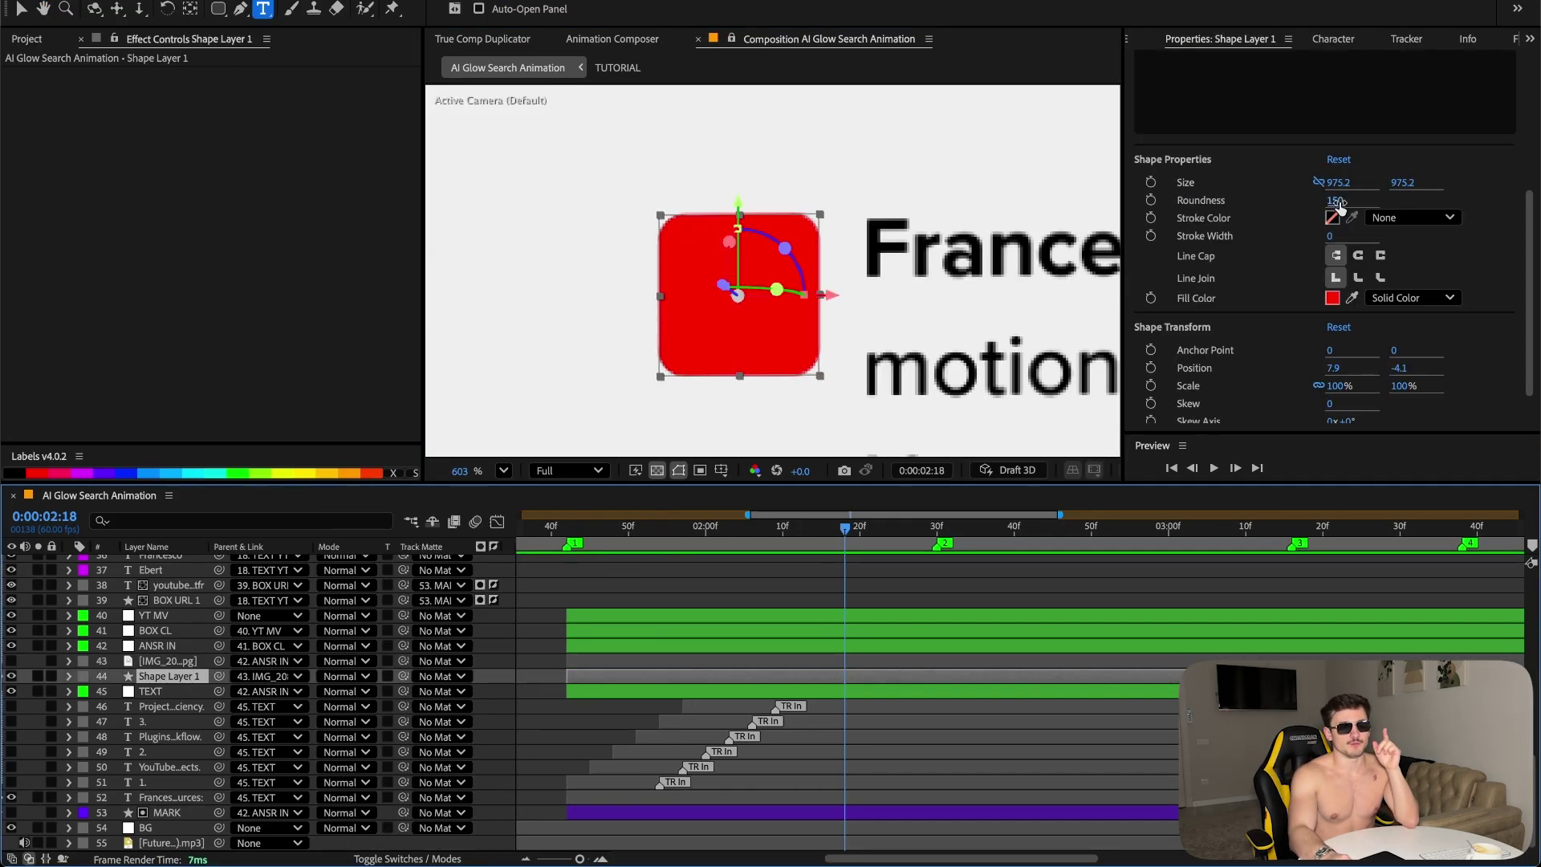
left_click(189, 656)
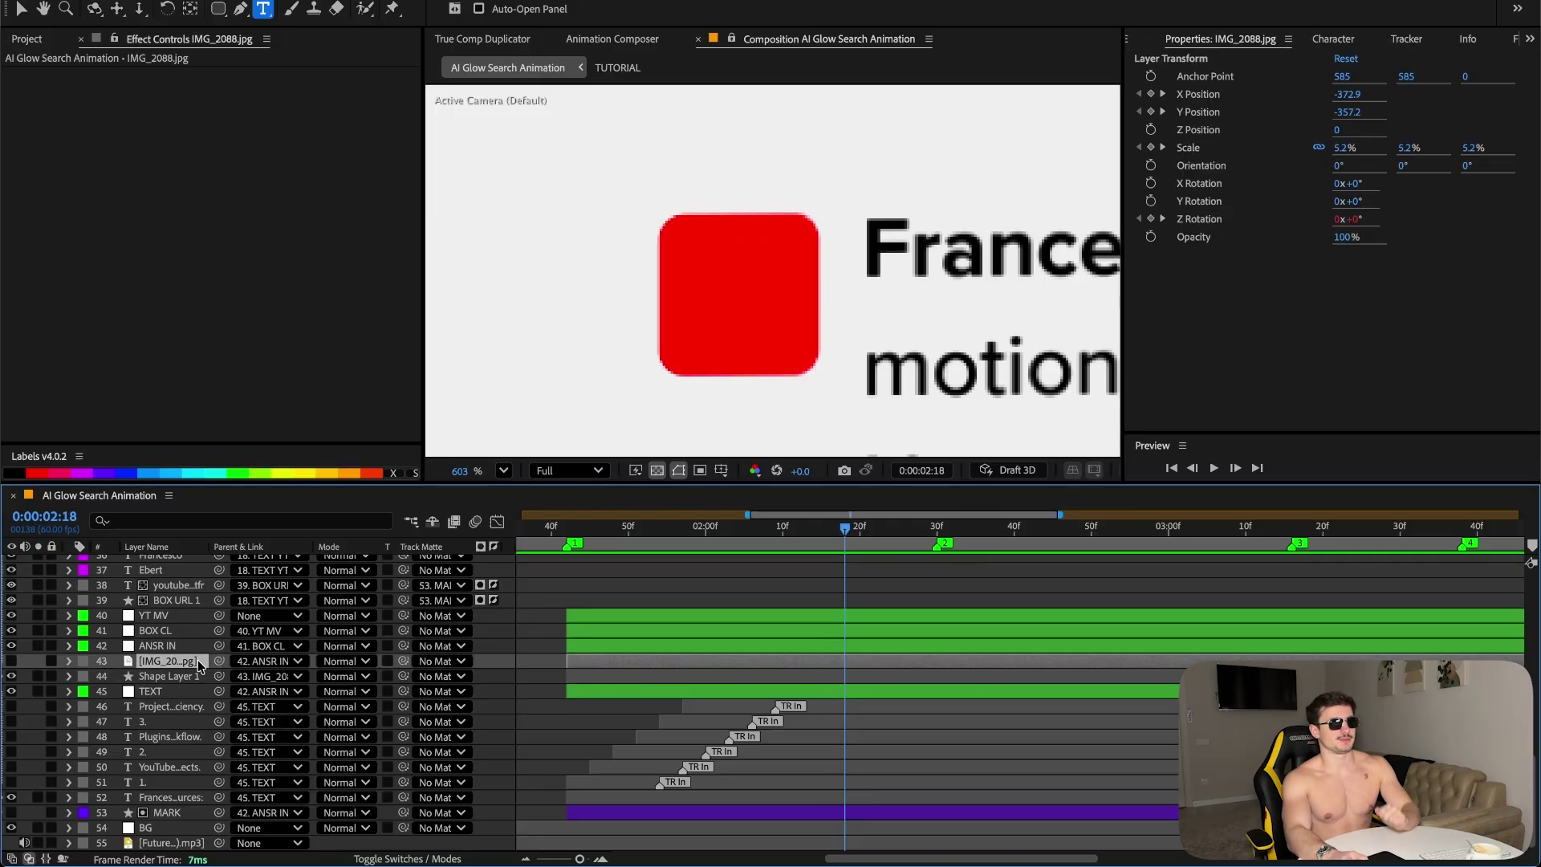
left_click(193, 676)
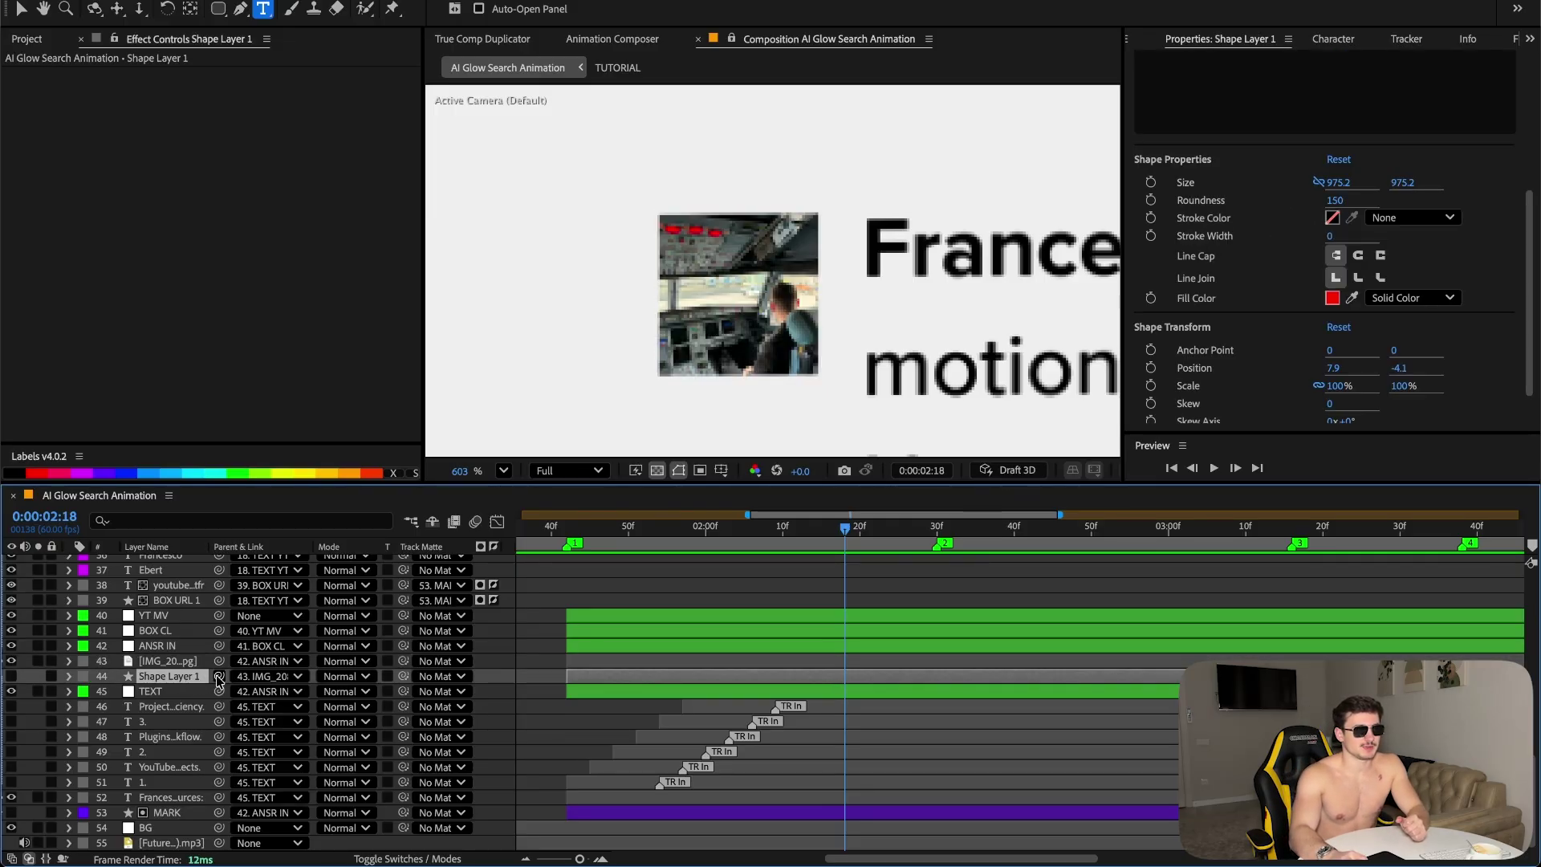
- Set Shape Layer 1 as the track matte of the IMG_2088.jpg layer
left_click(180, 663)
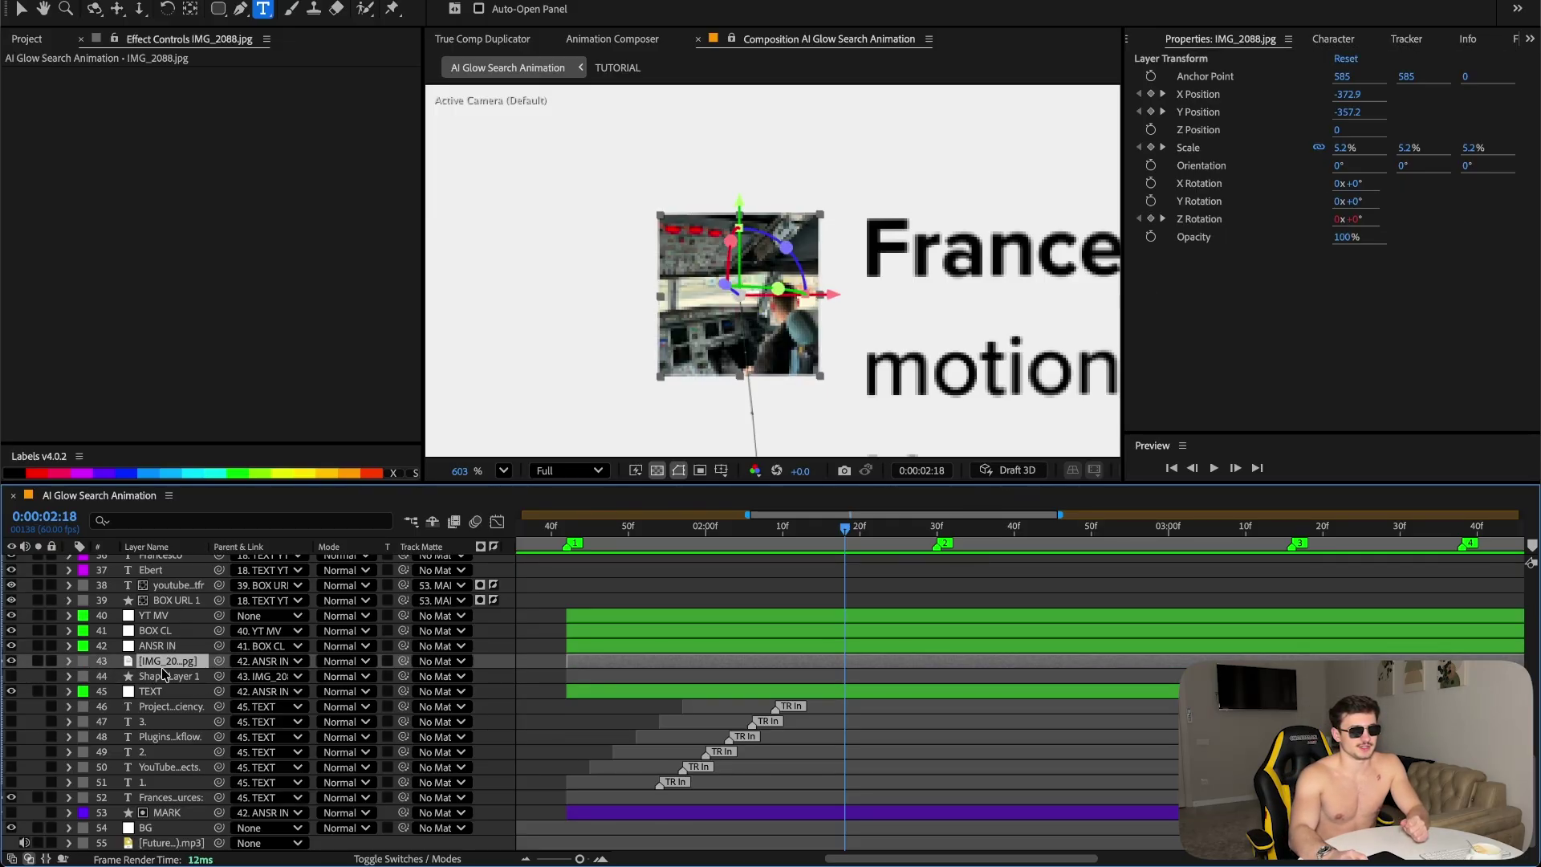
left_click_drag(403, 661, 213, 681)
left_click(175, 675)
- Make the "1." number layer and the YouTube text layer visible below the answer paragraph
key("shift+slash")
left_click(140, 782)
left_click(12, 782)
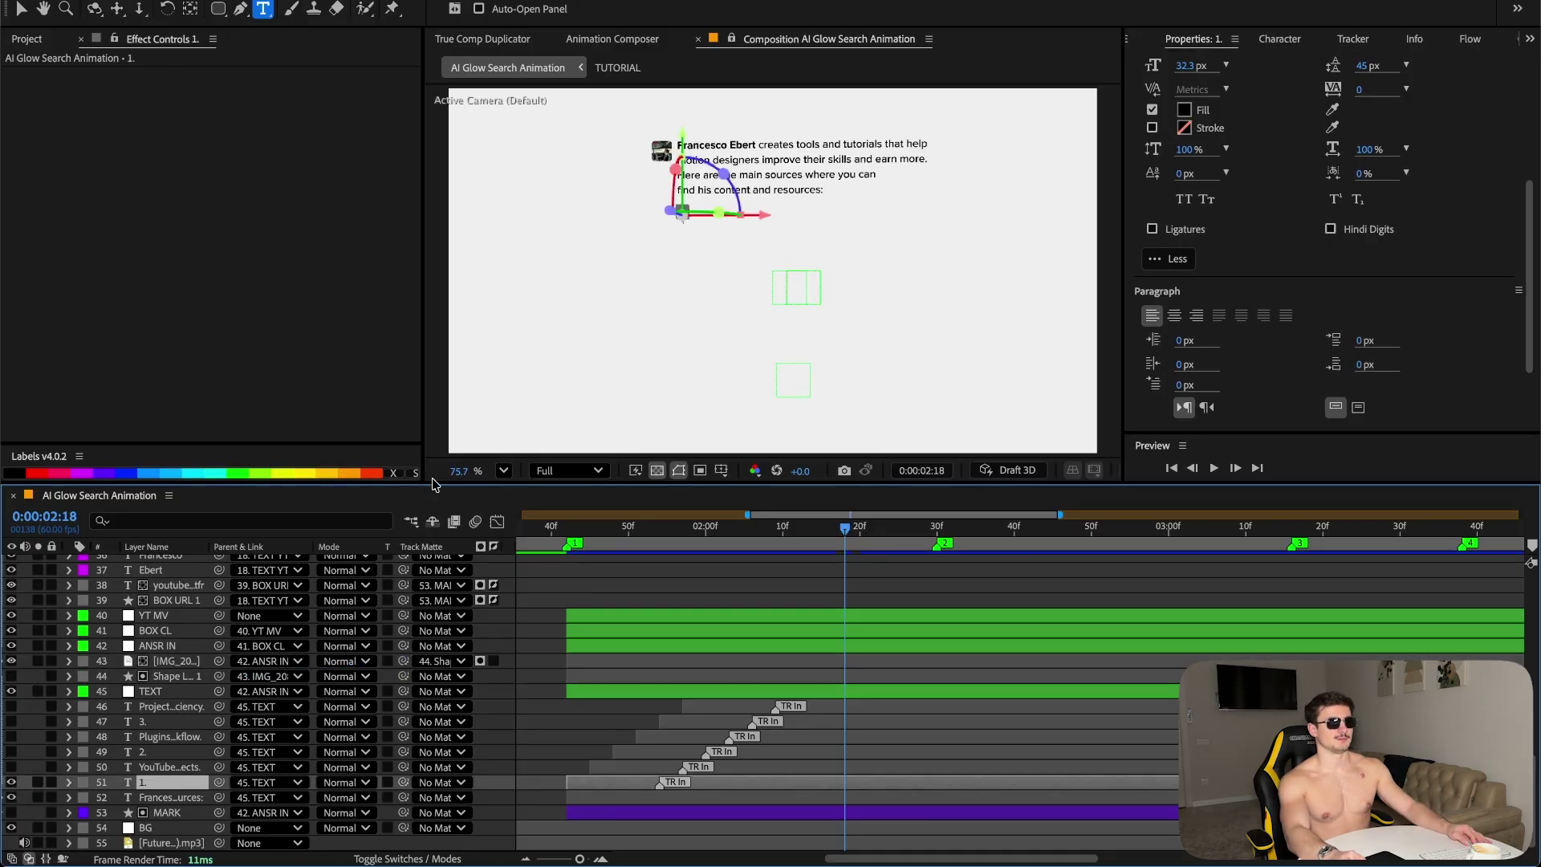
scroll(742, 171, "up", 3)
left_click(175, 766)
left_click(11, 767)
- Inspect the font properties of the description and the italic URL in the YouTube list item
left_click_drag(751, 241, 721, 191)
double_click(698, 279)
scroll(1416, 234, "up", 3)
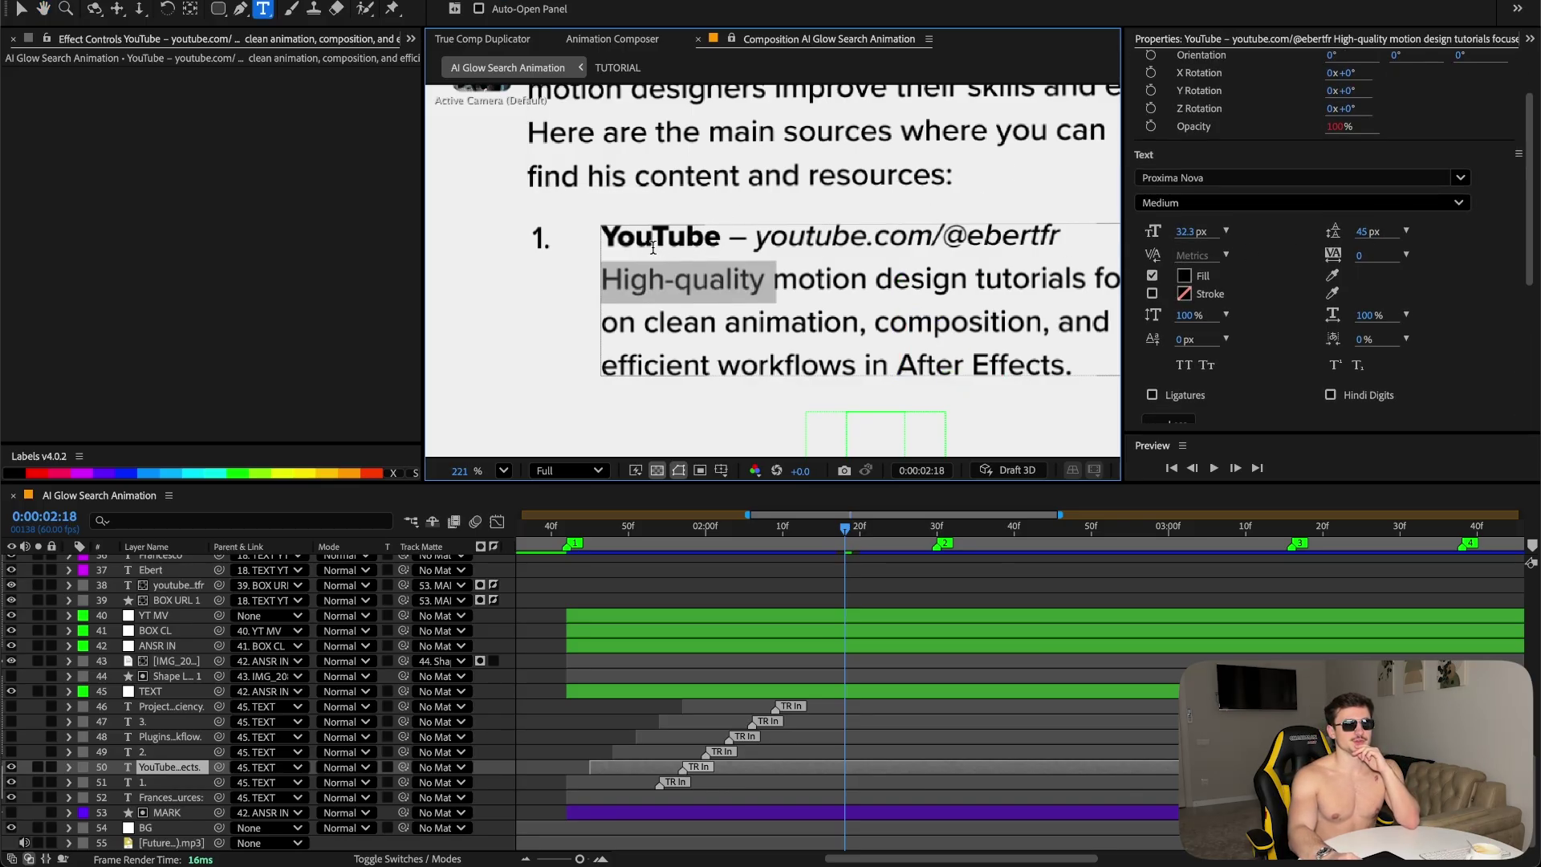
double_click(803, 240)
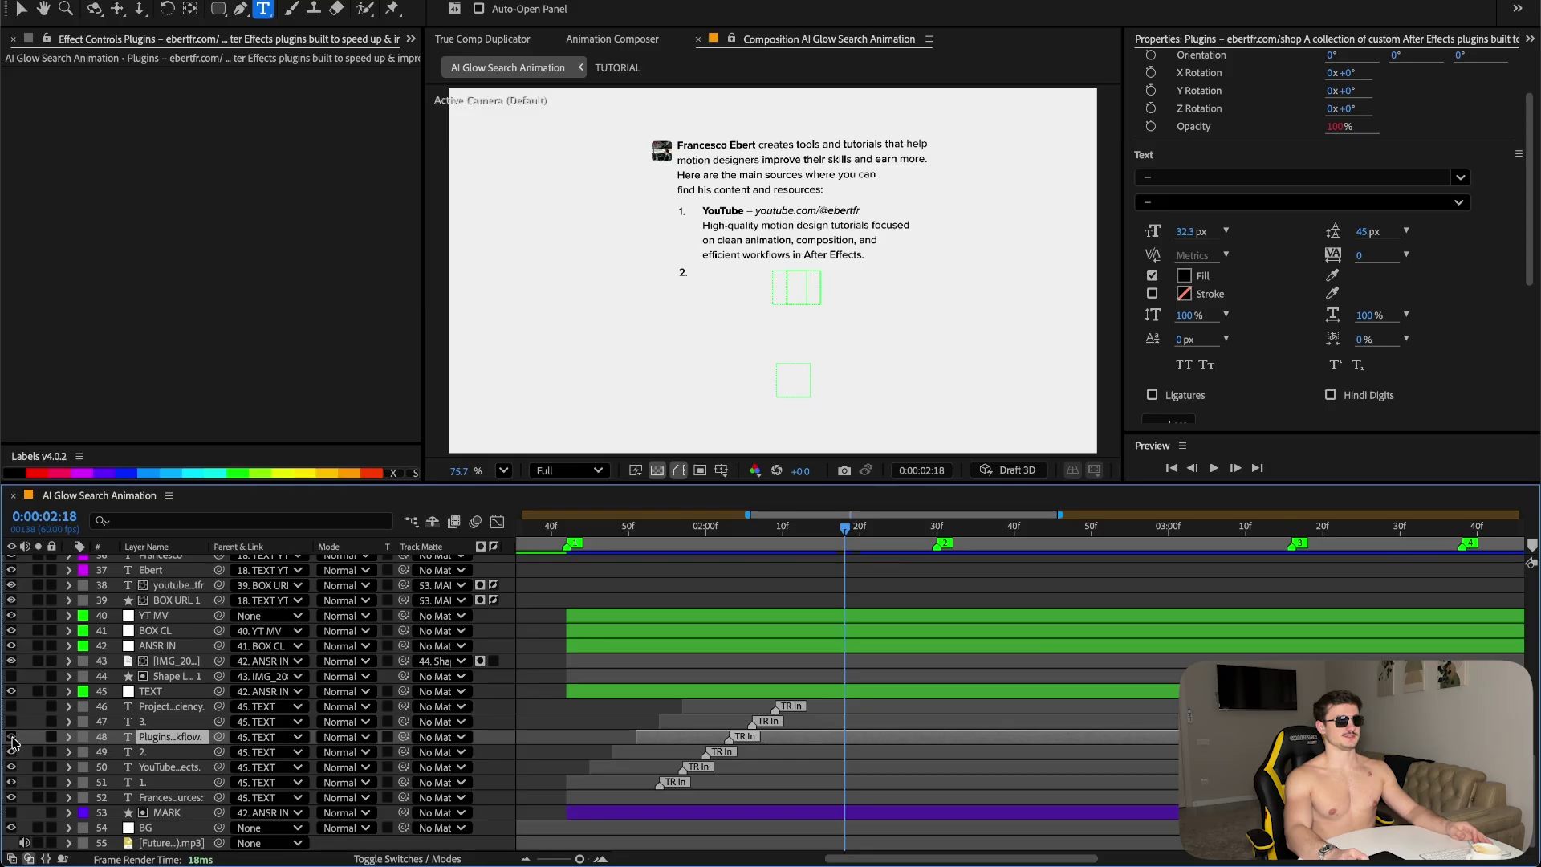
- Make the Plugins, "3." and Project Files text layers visible, and select the list text to inspect it
left_click(12, 735)
left_click(11, 720)
left_click(11, 707)
left_click(173, 721)
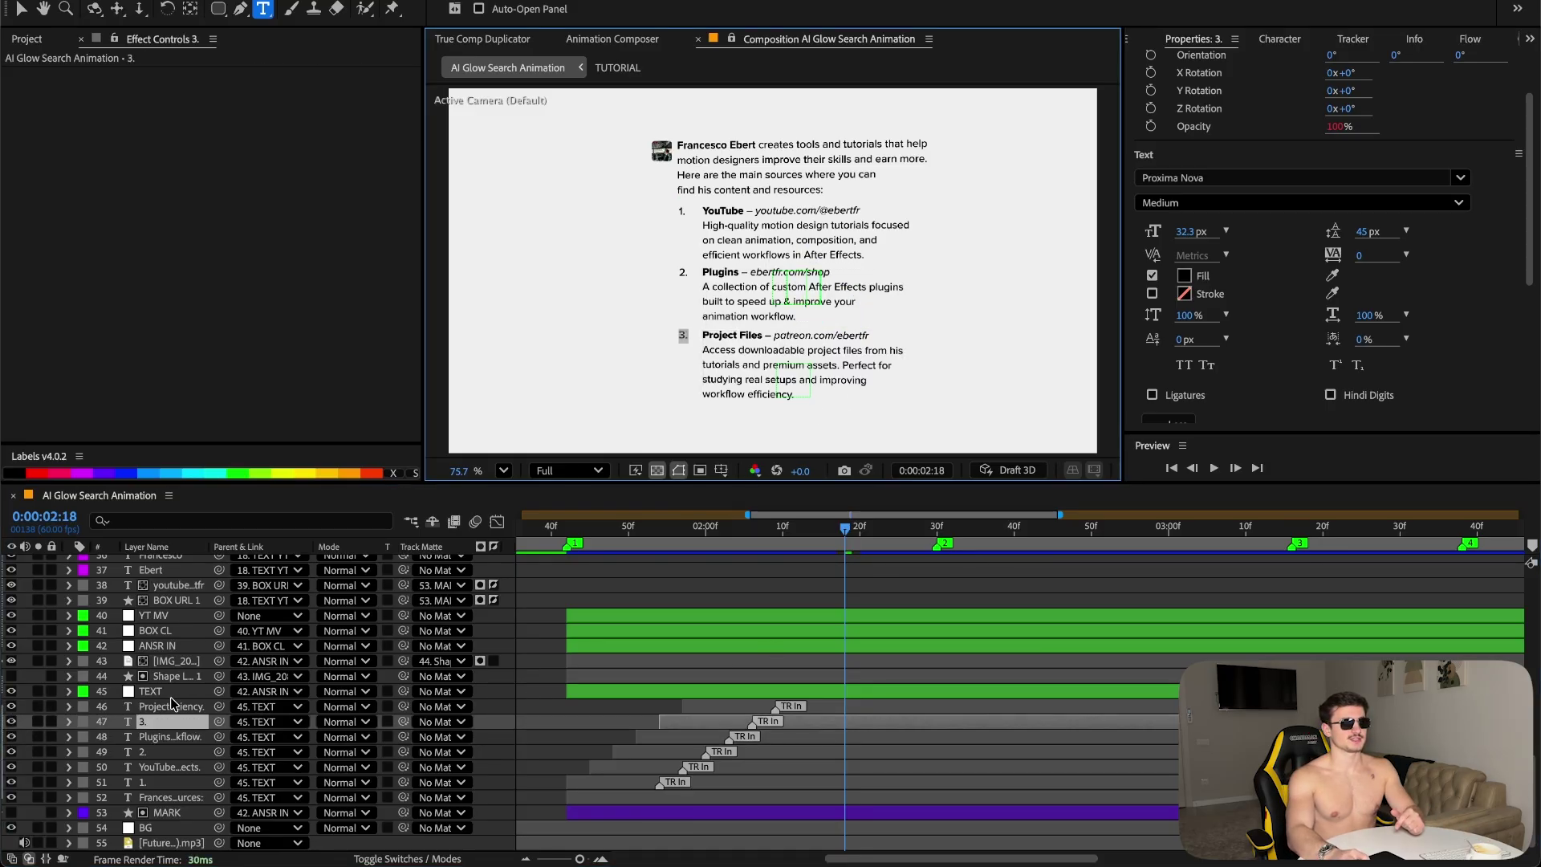
double_click(172, 737)
left_click(915, 284)
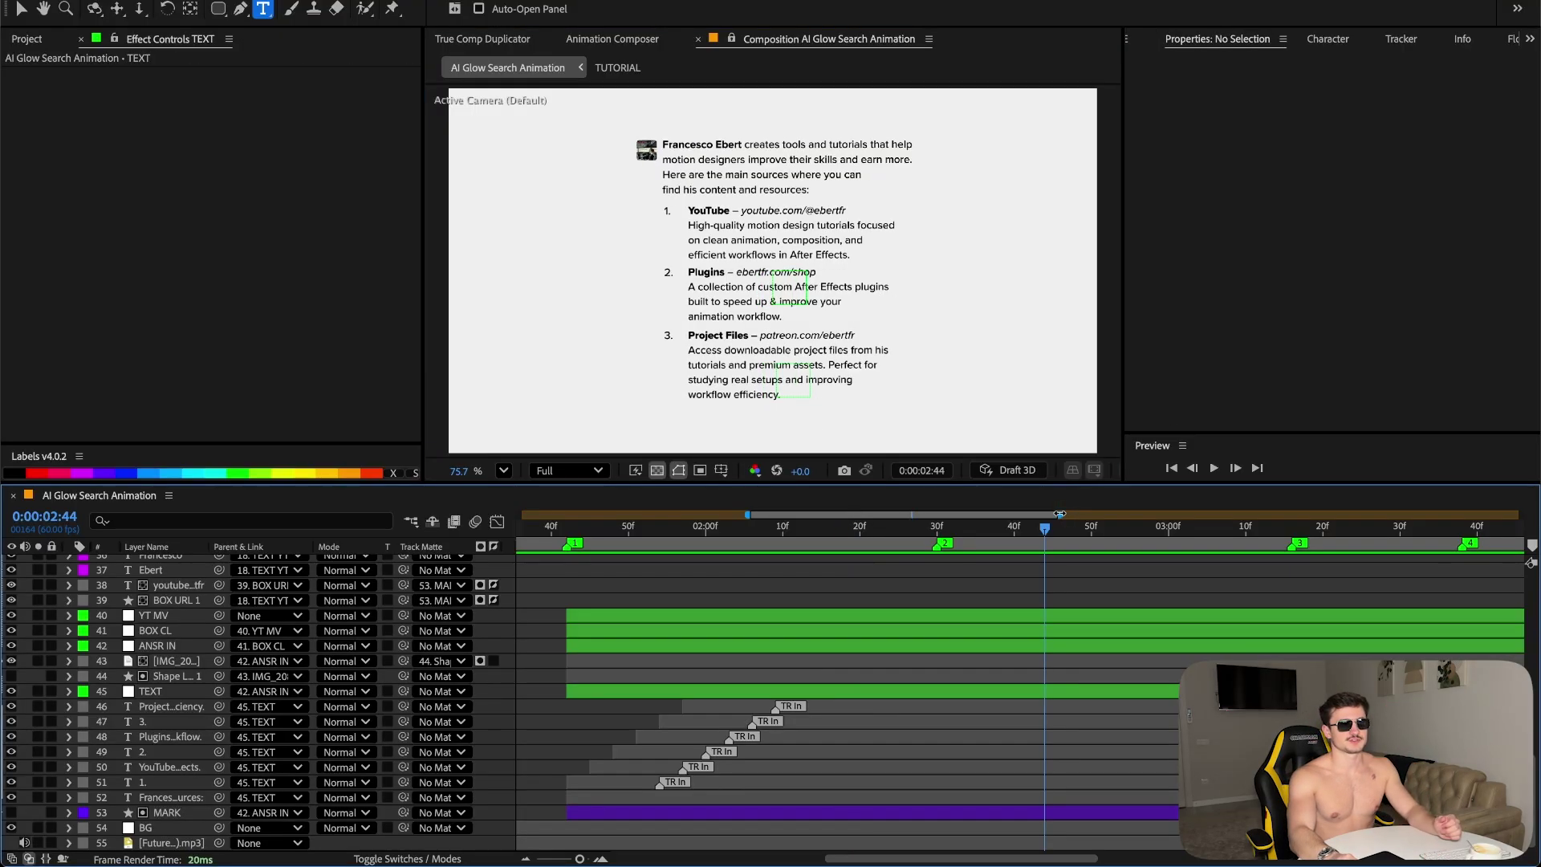
- Select the layers from the Project Files text down to MARK
left_click_drag(1059, 513, 871, 514)
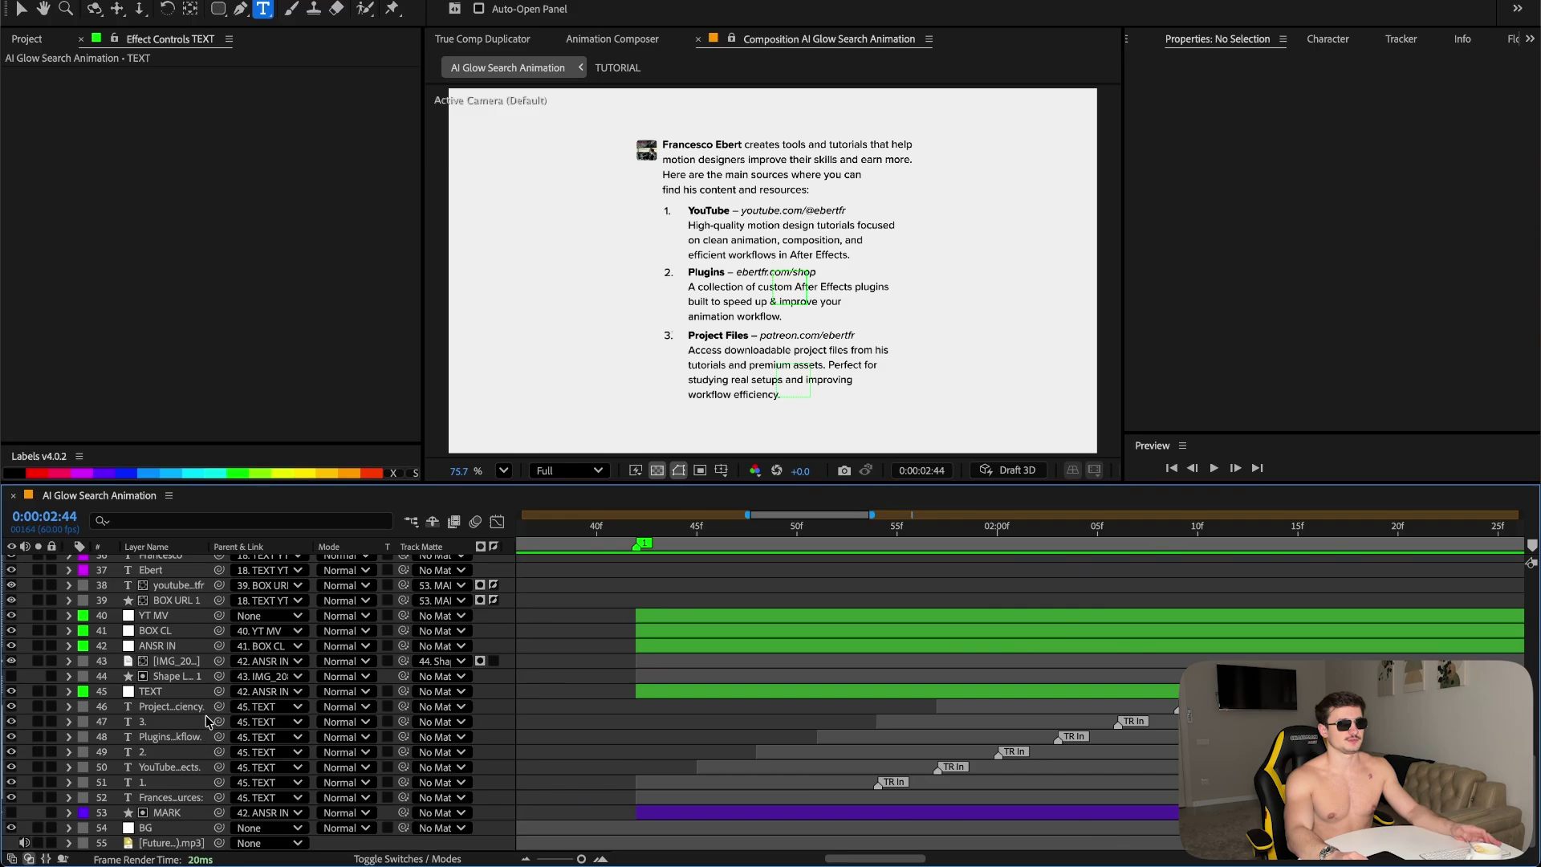
left_click(173, 706)
left_click(167, 815, "shift")
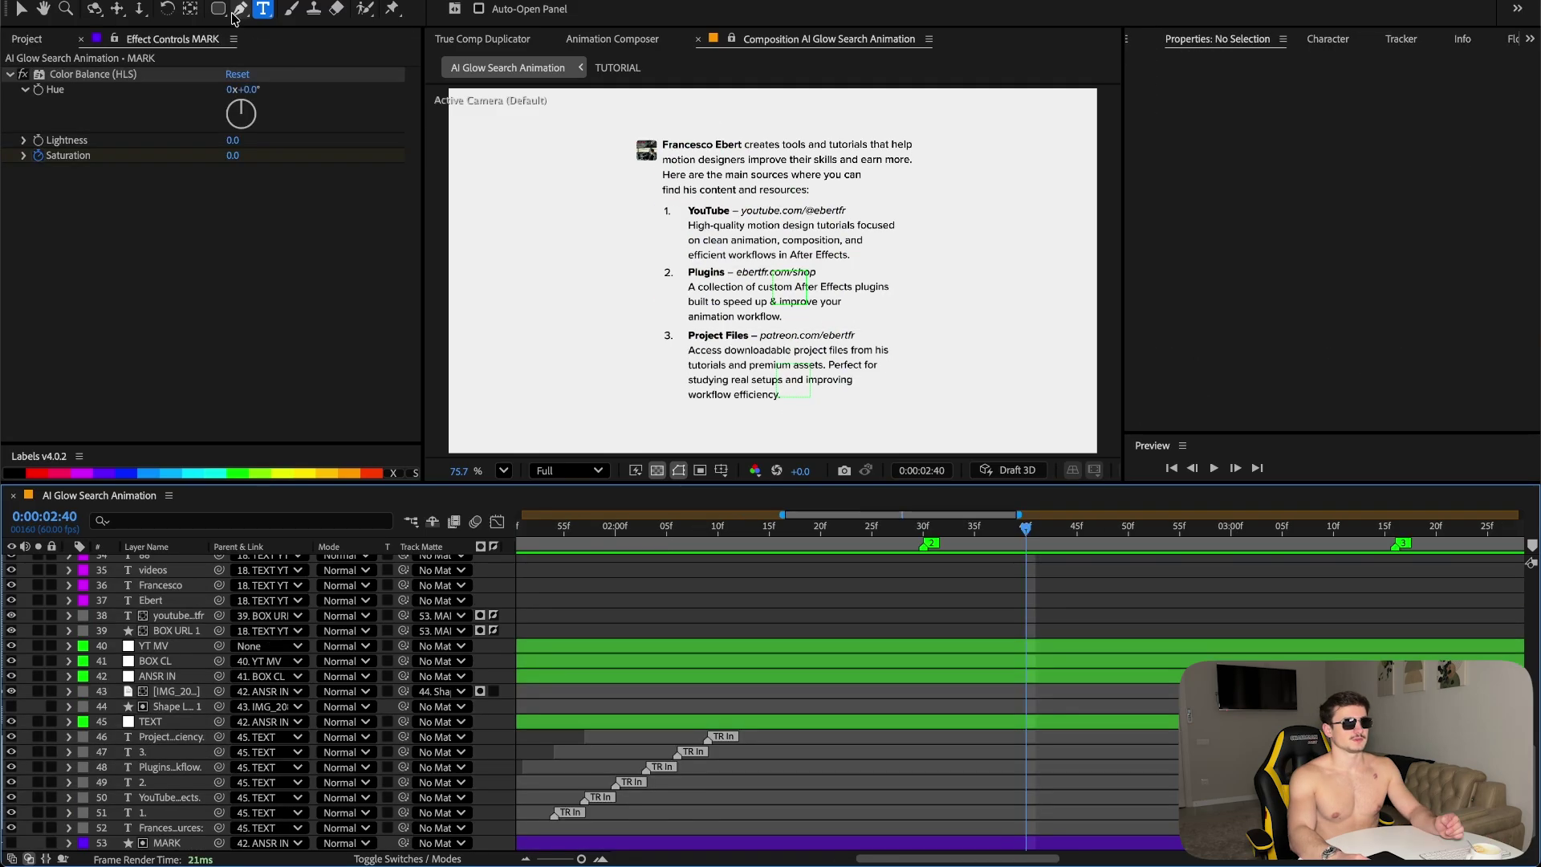
- Draw a rounded rectangle about 772 × 171 px over the opening answer paragraph and set its stroke to None
left_click_drag(217, 9, 293, 30)
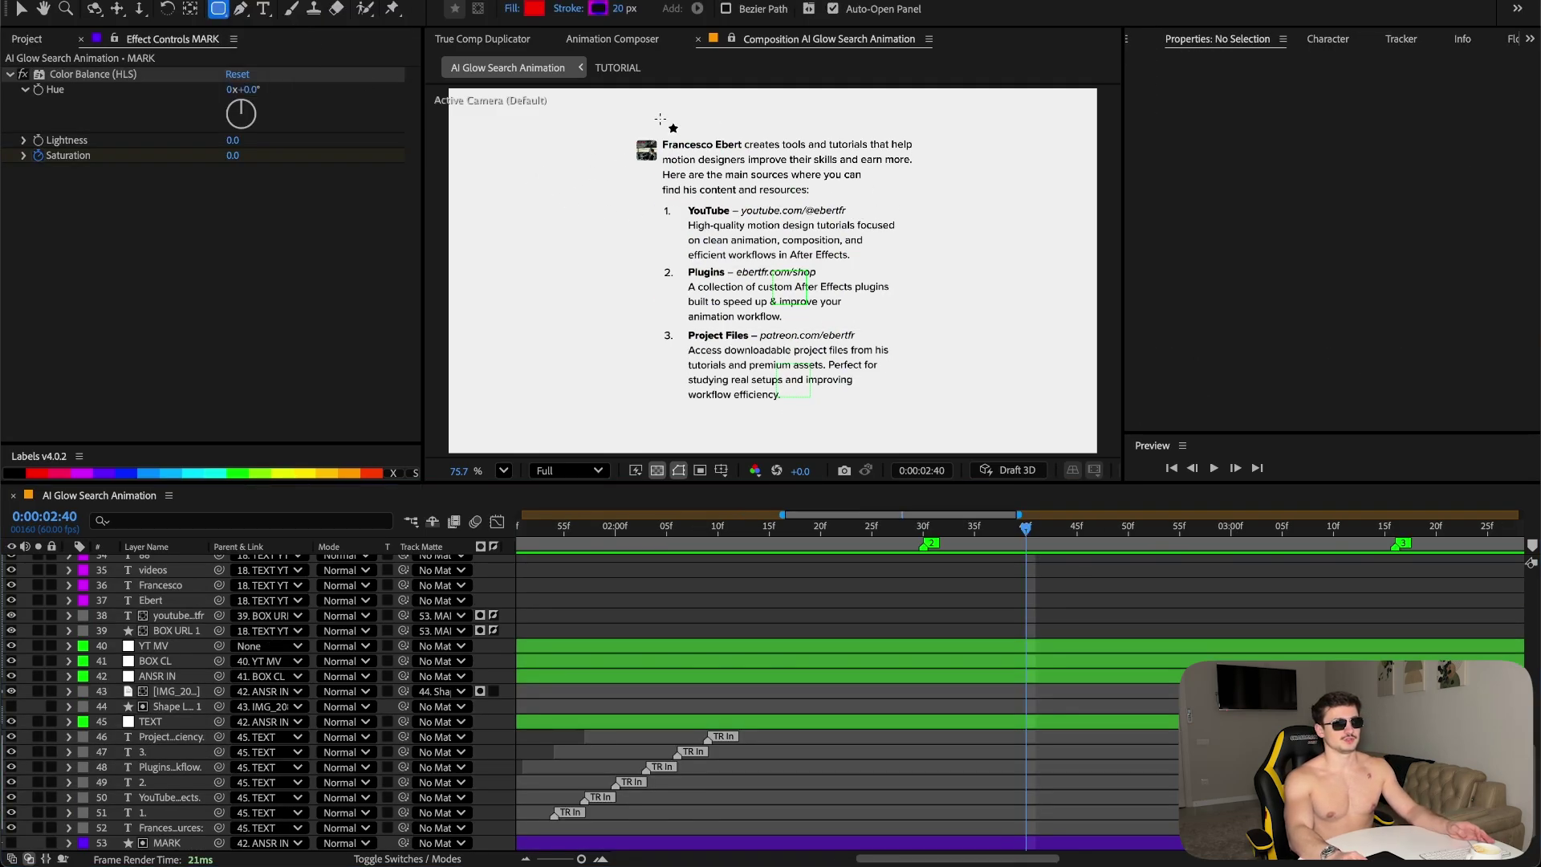
scroll(758, 225, "up", 5)
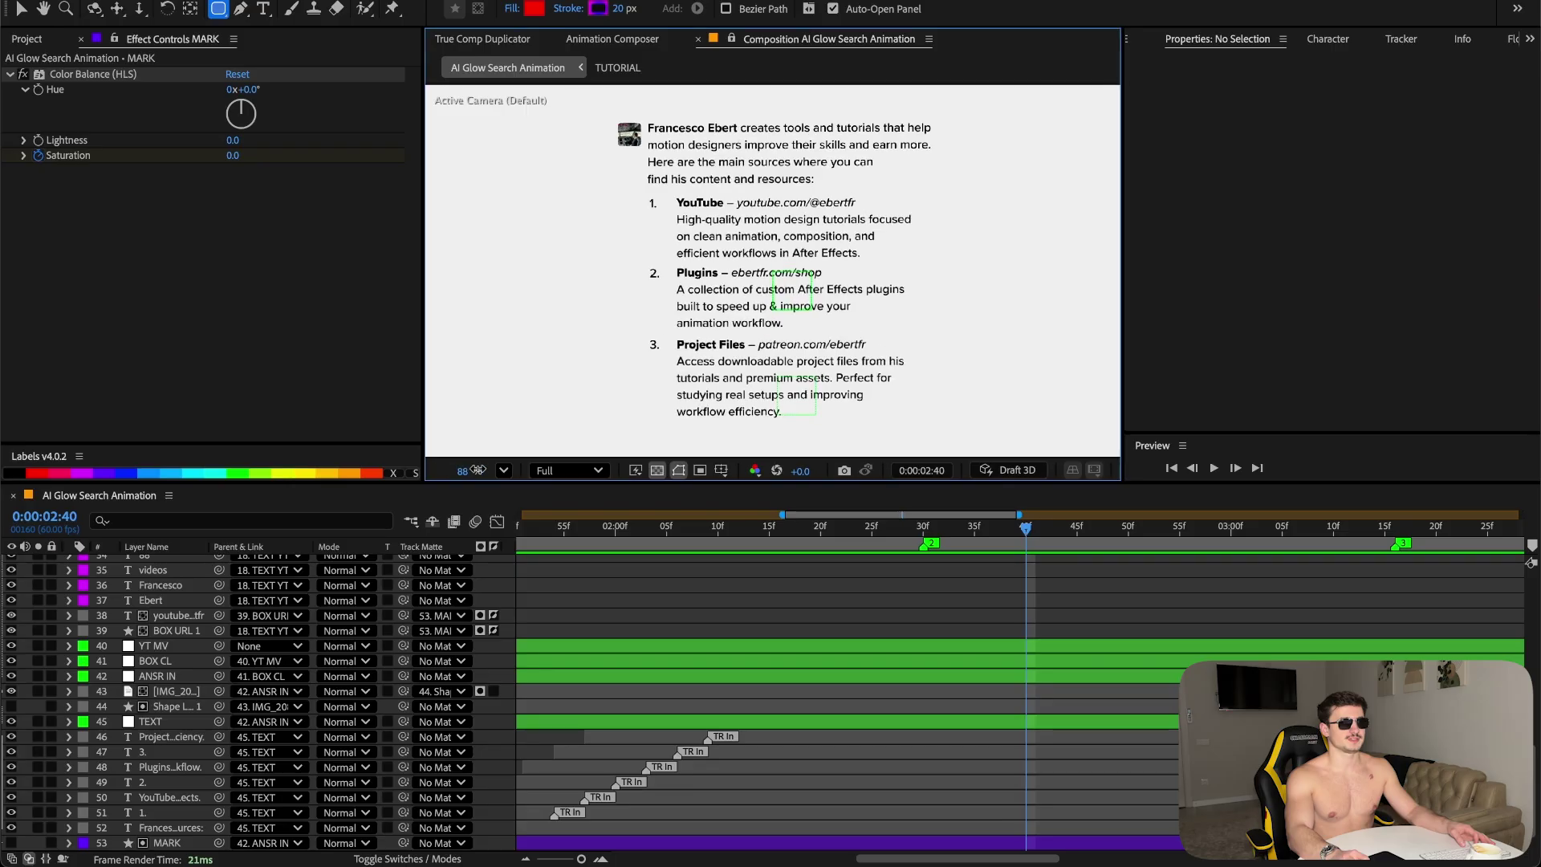
left_click_drag(758, 225, 702, 422)
left_click_drag(487, 233, 499, 242)
left_click_drag(500, 243, 1046, 358)
left_click(1412, 329)
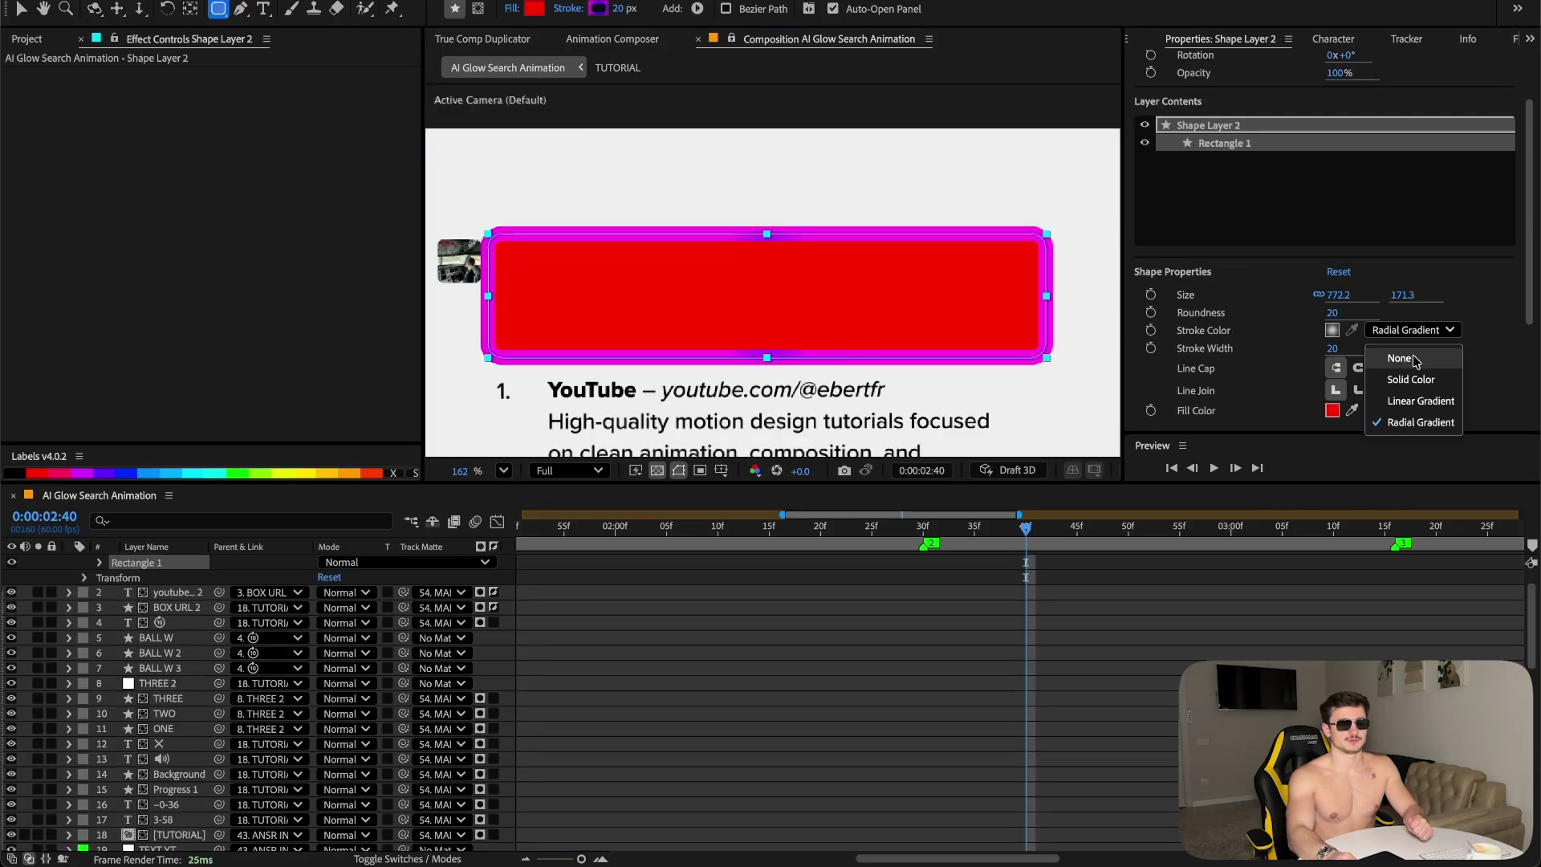
left_click(1415, 362)
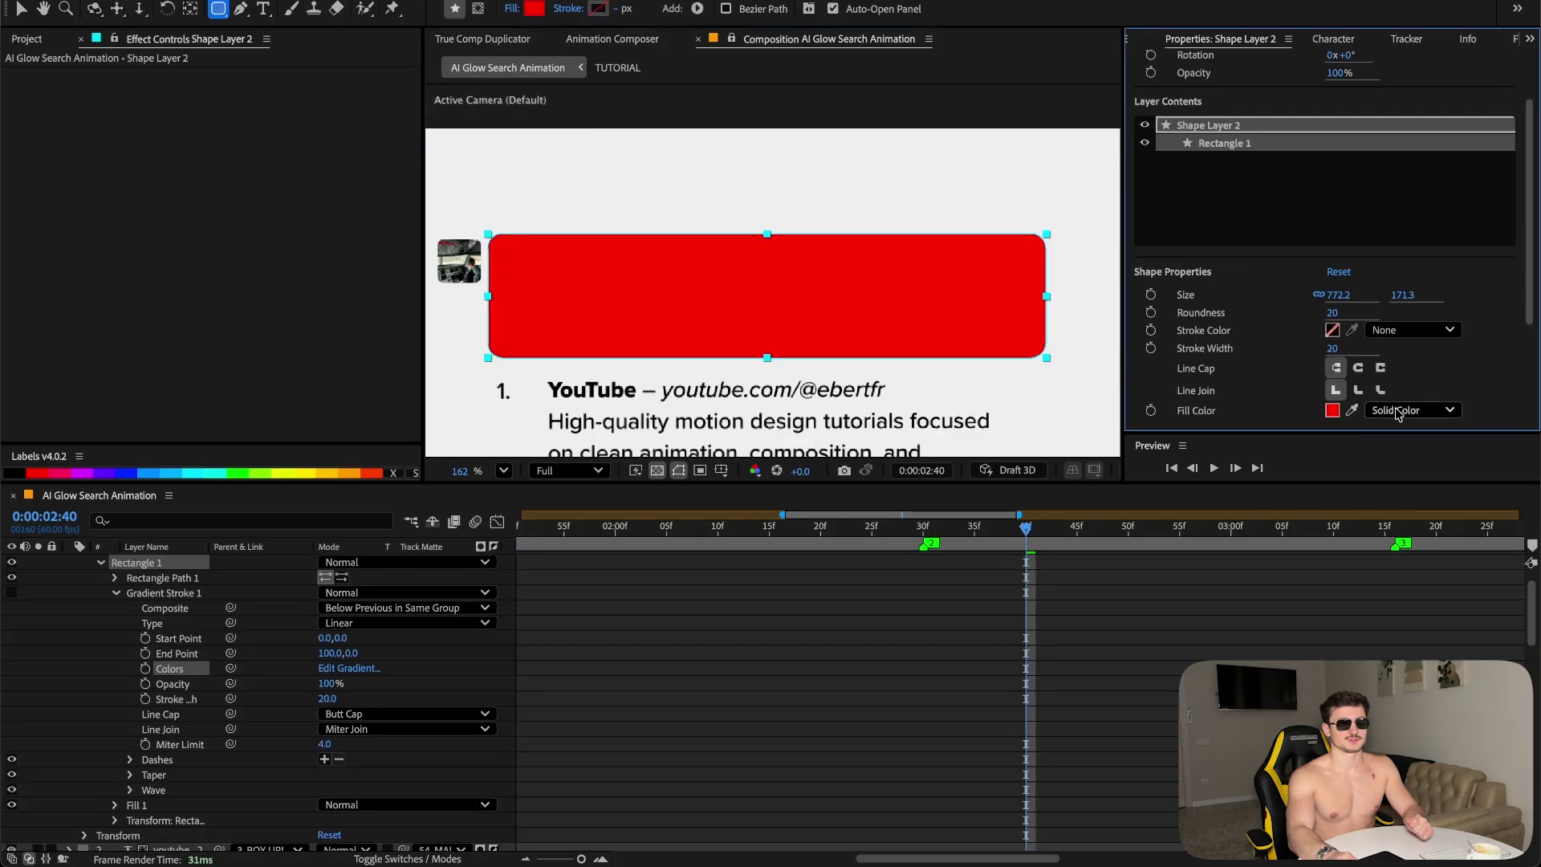
- Fill the new rectangle with solid color 2800FF and lower its layer opacity
left_click(1332, 410)
type("2800FF")
left_click(947, 324)
key("t")
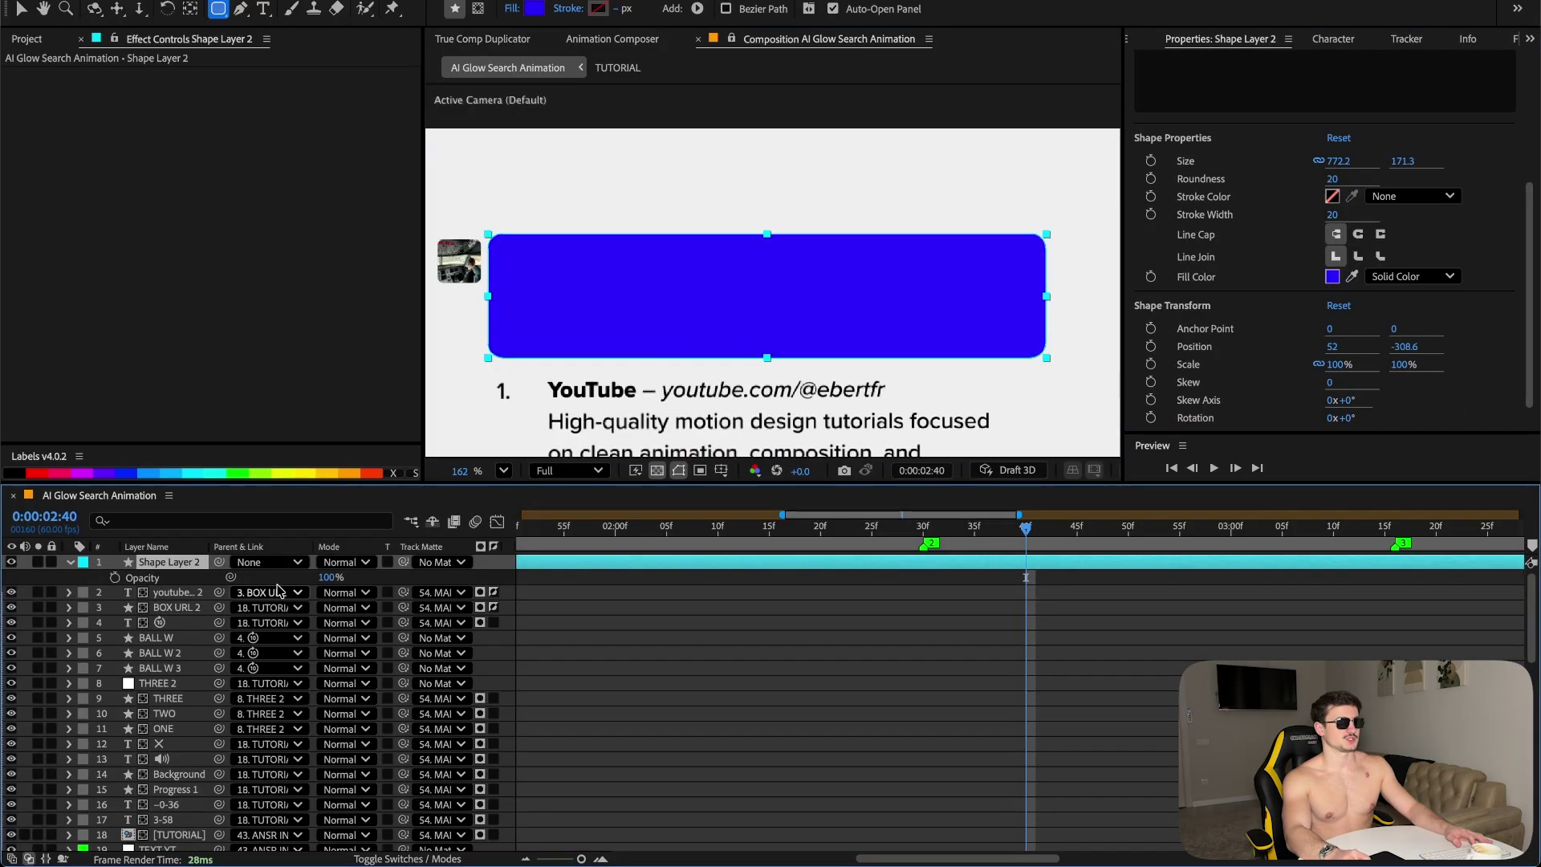
left_click(334, 577)
type("1.4")
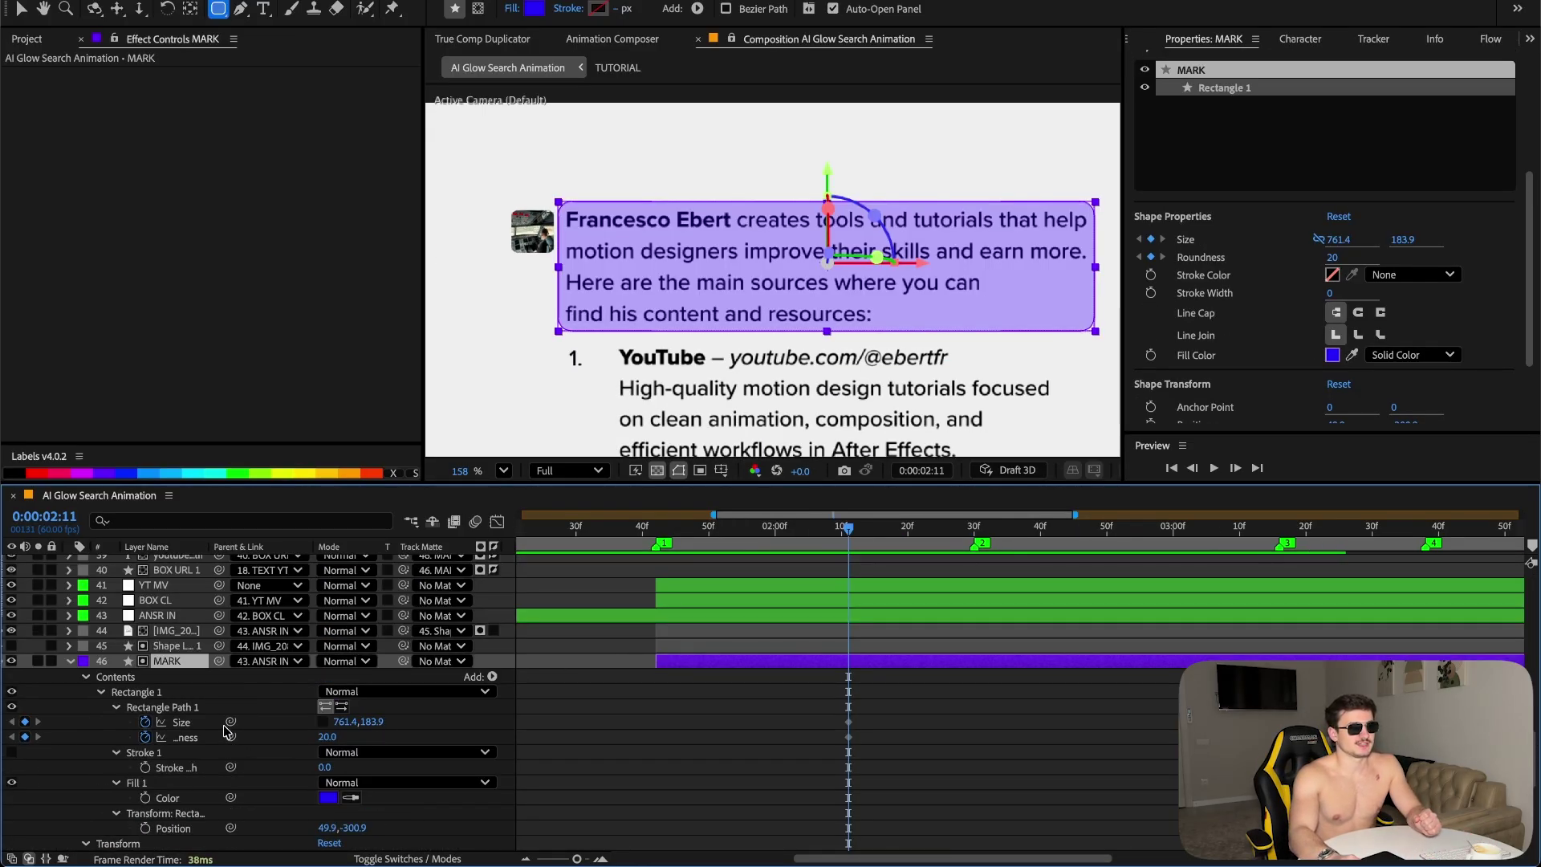
- Examine the MARK layer's keyframed Size, Roundness, X Position and Y Position properties
left_click(202, 706)
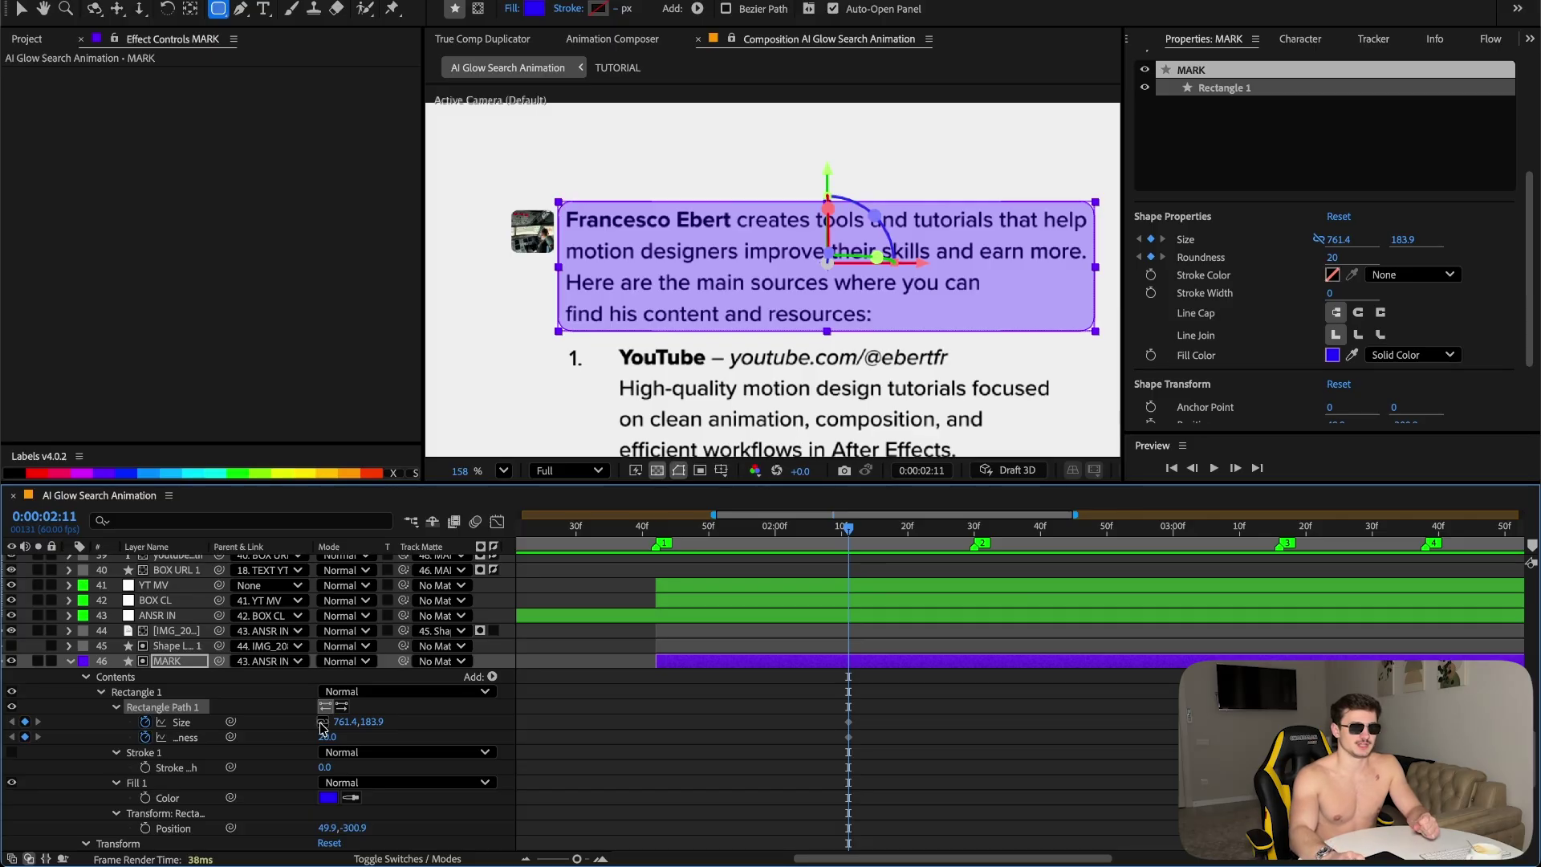
scroll(149, 752, "down", 3)
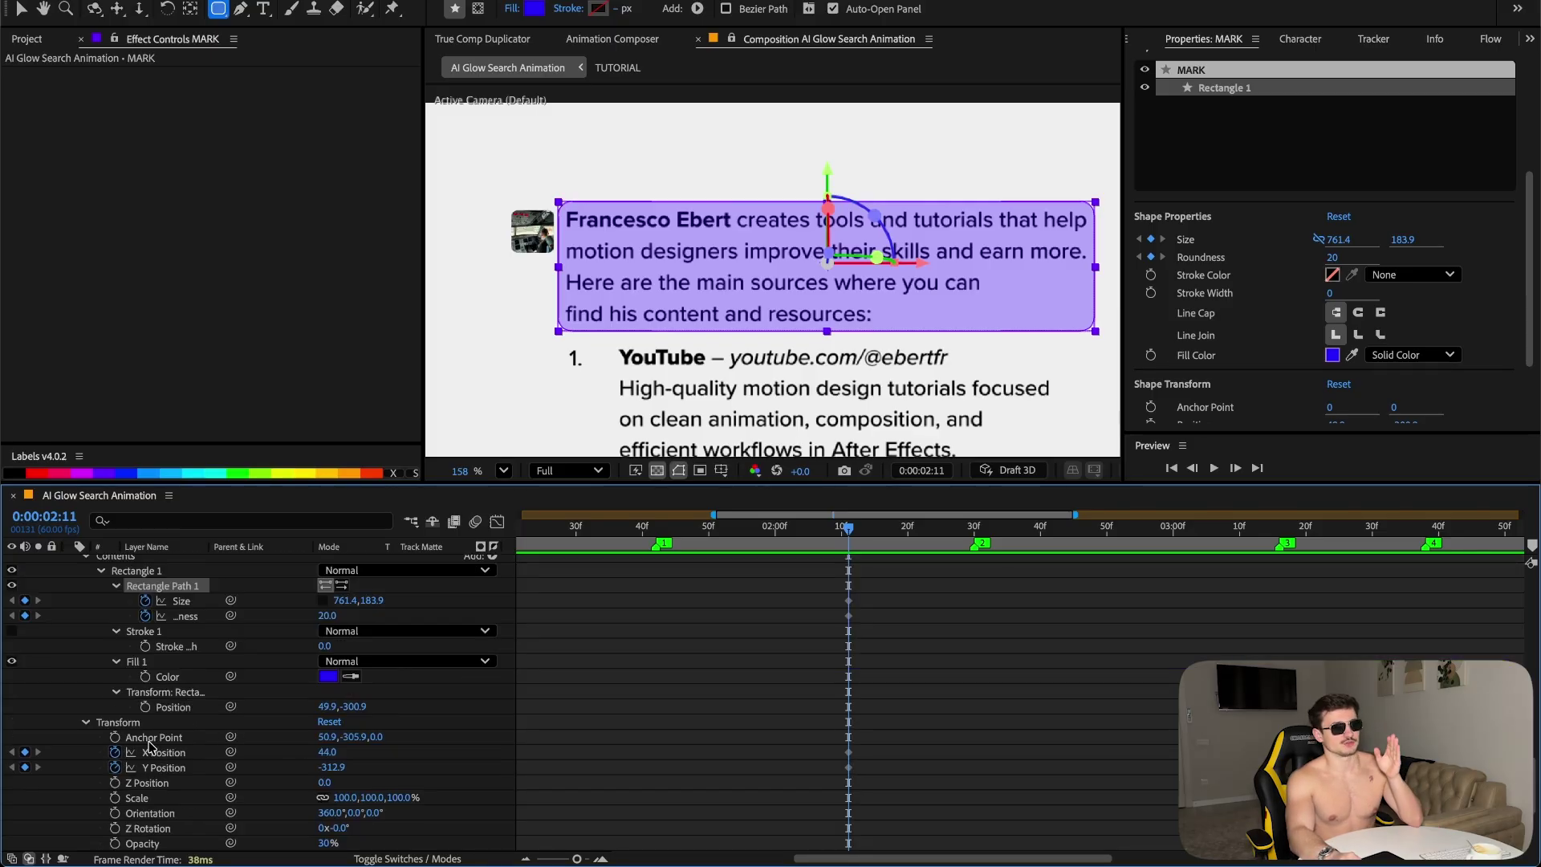
left_click(160, 754)
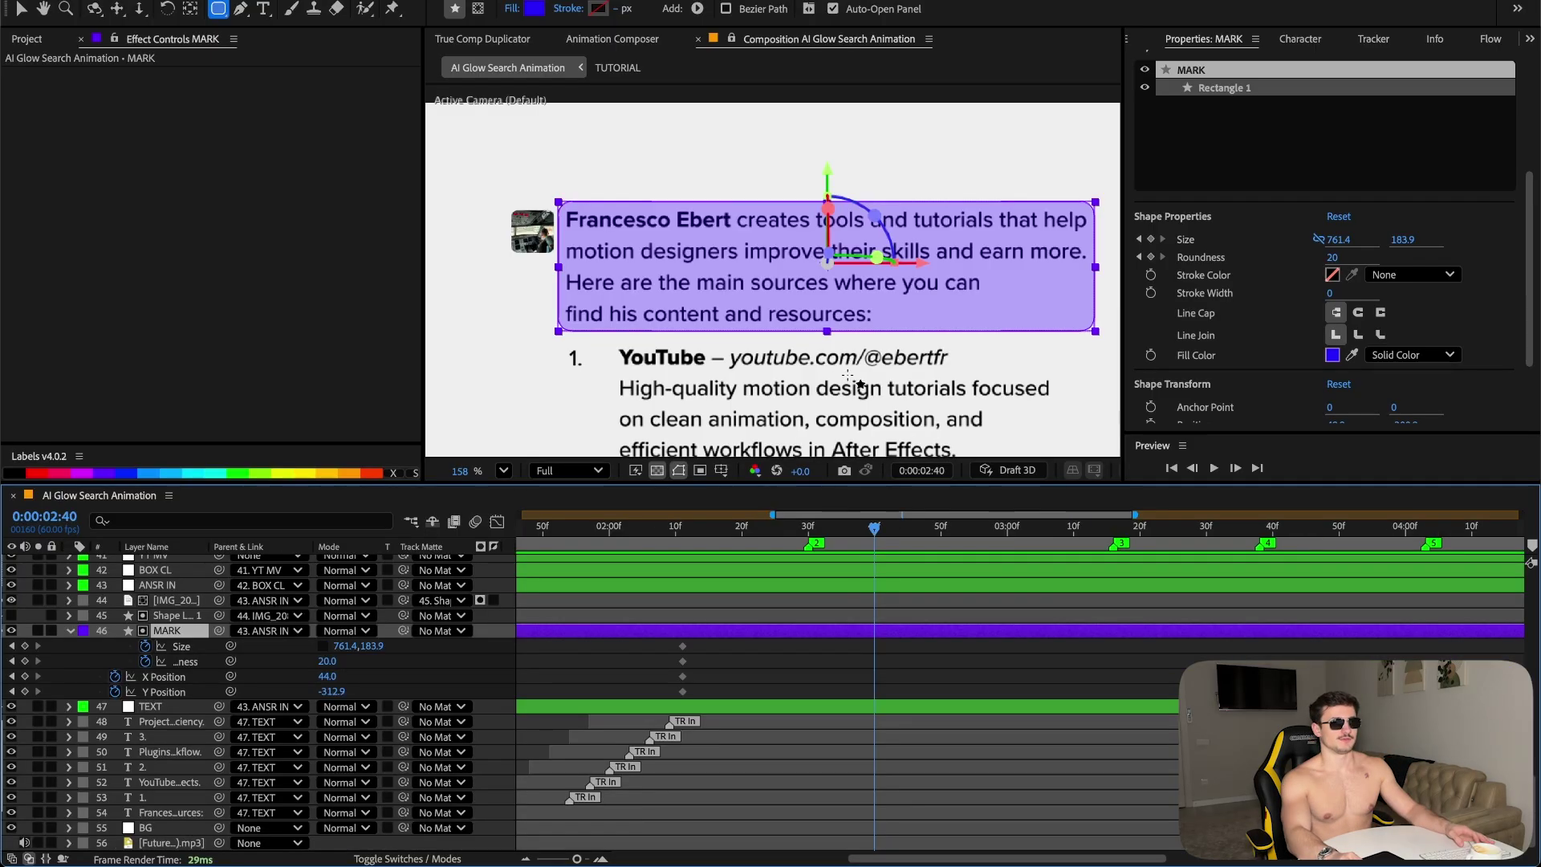
- At 0:00:02:40, adjust the MARK highlight's Y Position and Size to fit the YouTube list item
left_click_drag(892, 387, 848, 276)
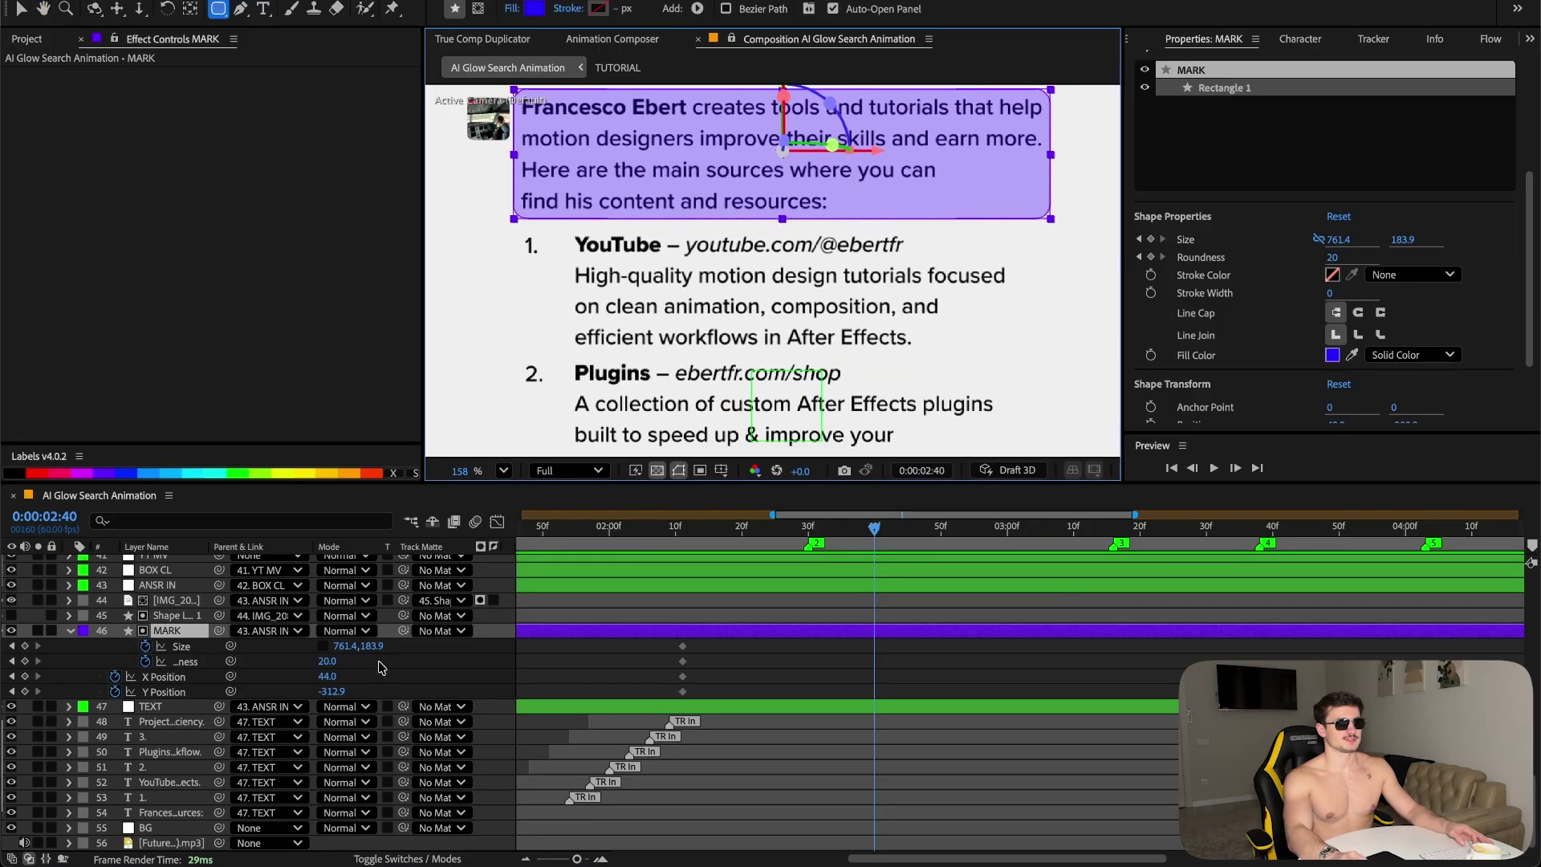
left_click_drag(339, 691, 494, 691)
left_click_drag(347, 645, 275, 656)
key("F2")
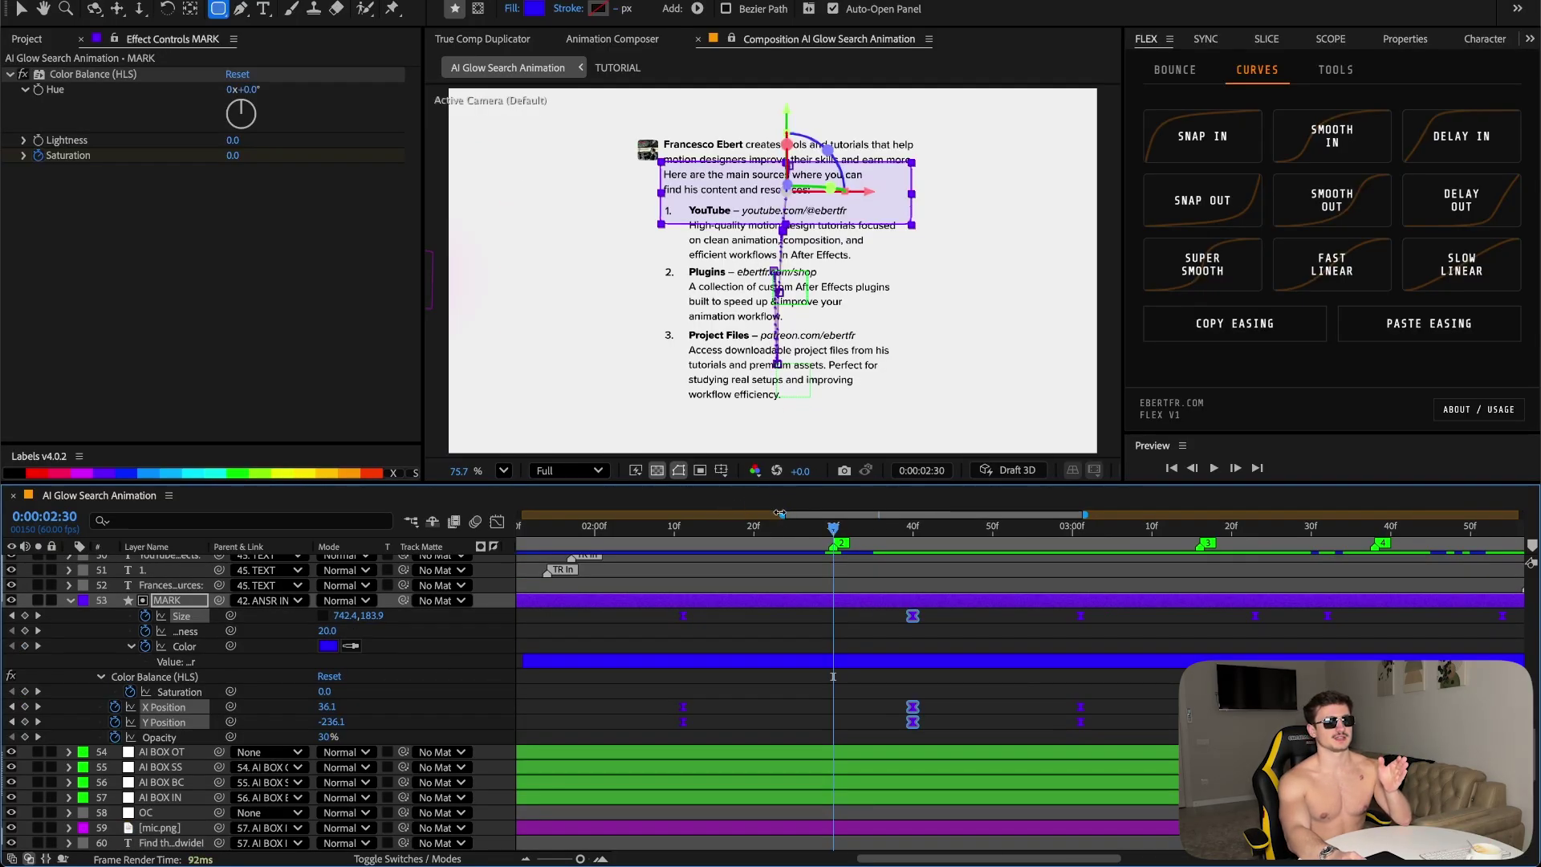
- Review the MARK highlight's Size and Position animation and its speed graph around marker 2
left_click(695, 532)
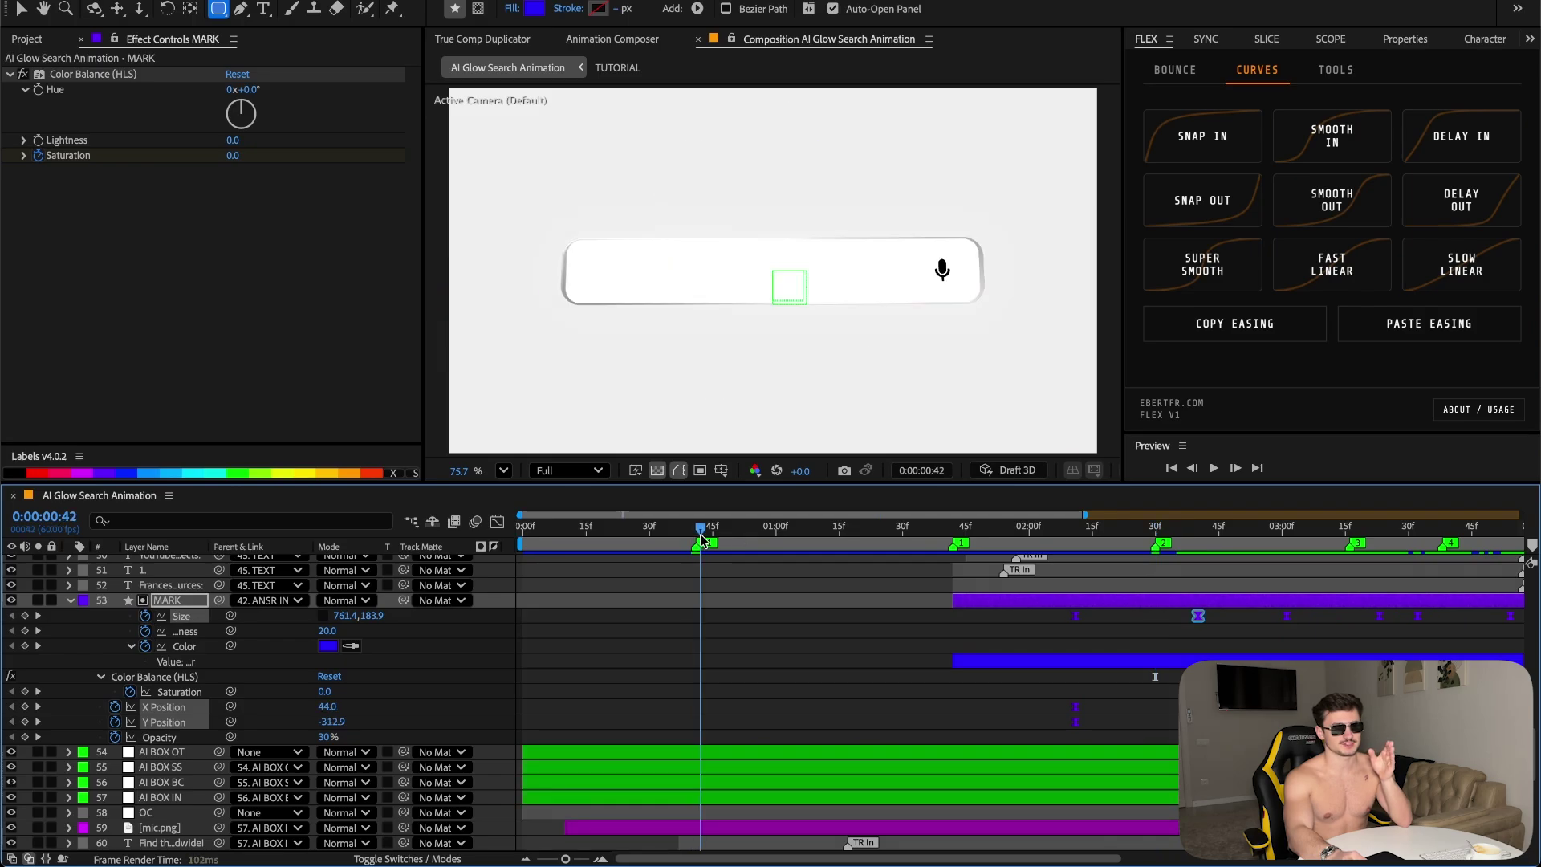
scroll(709, 559, "down", 5)
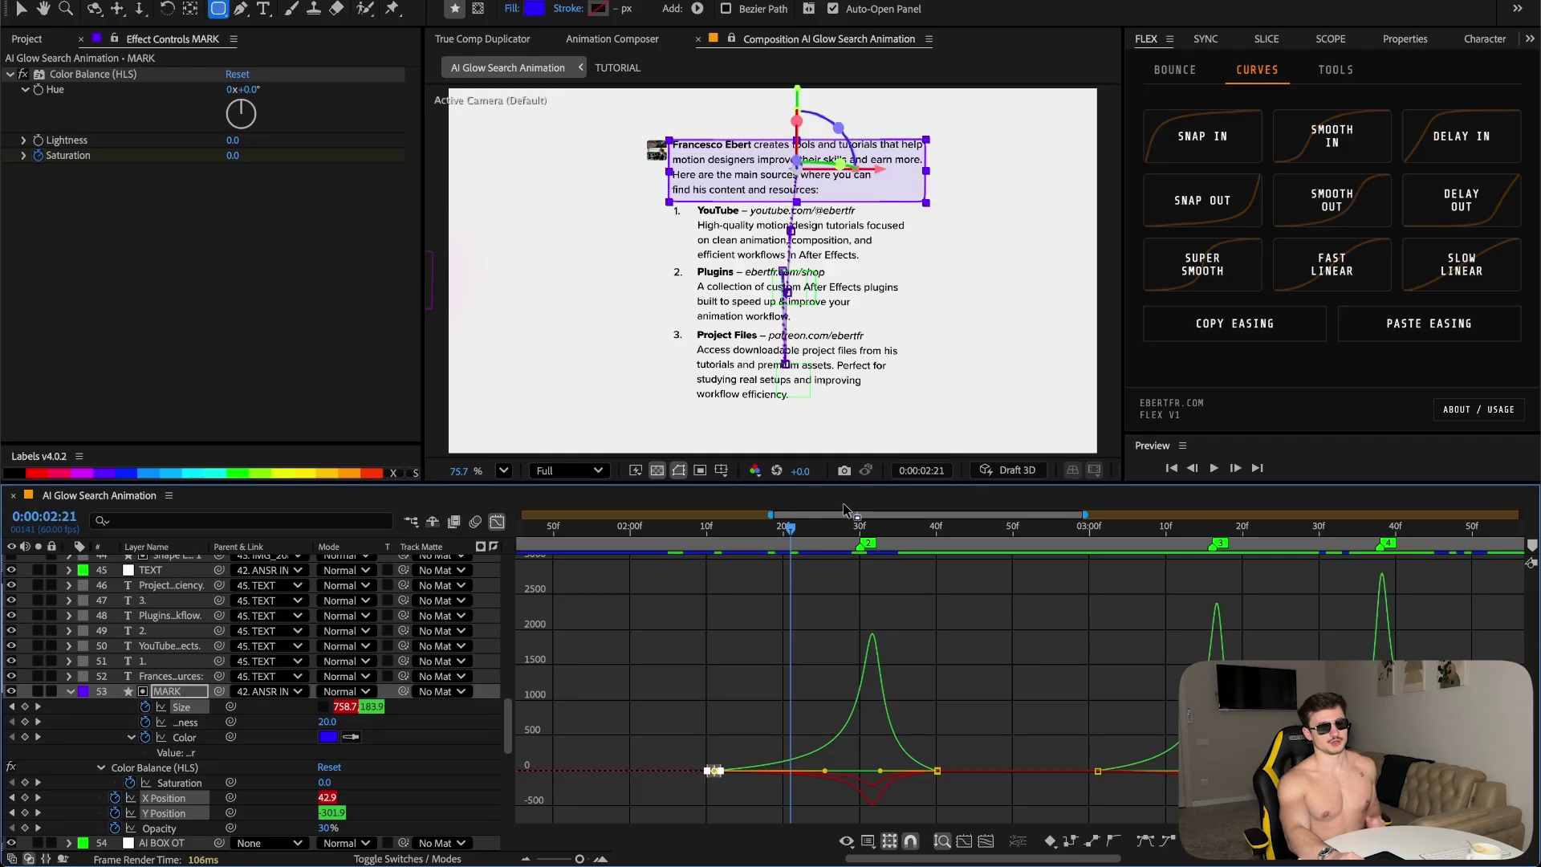
left_click(1006, 519)
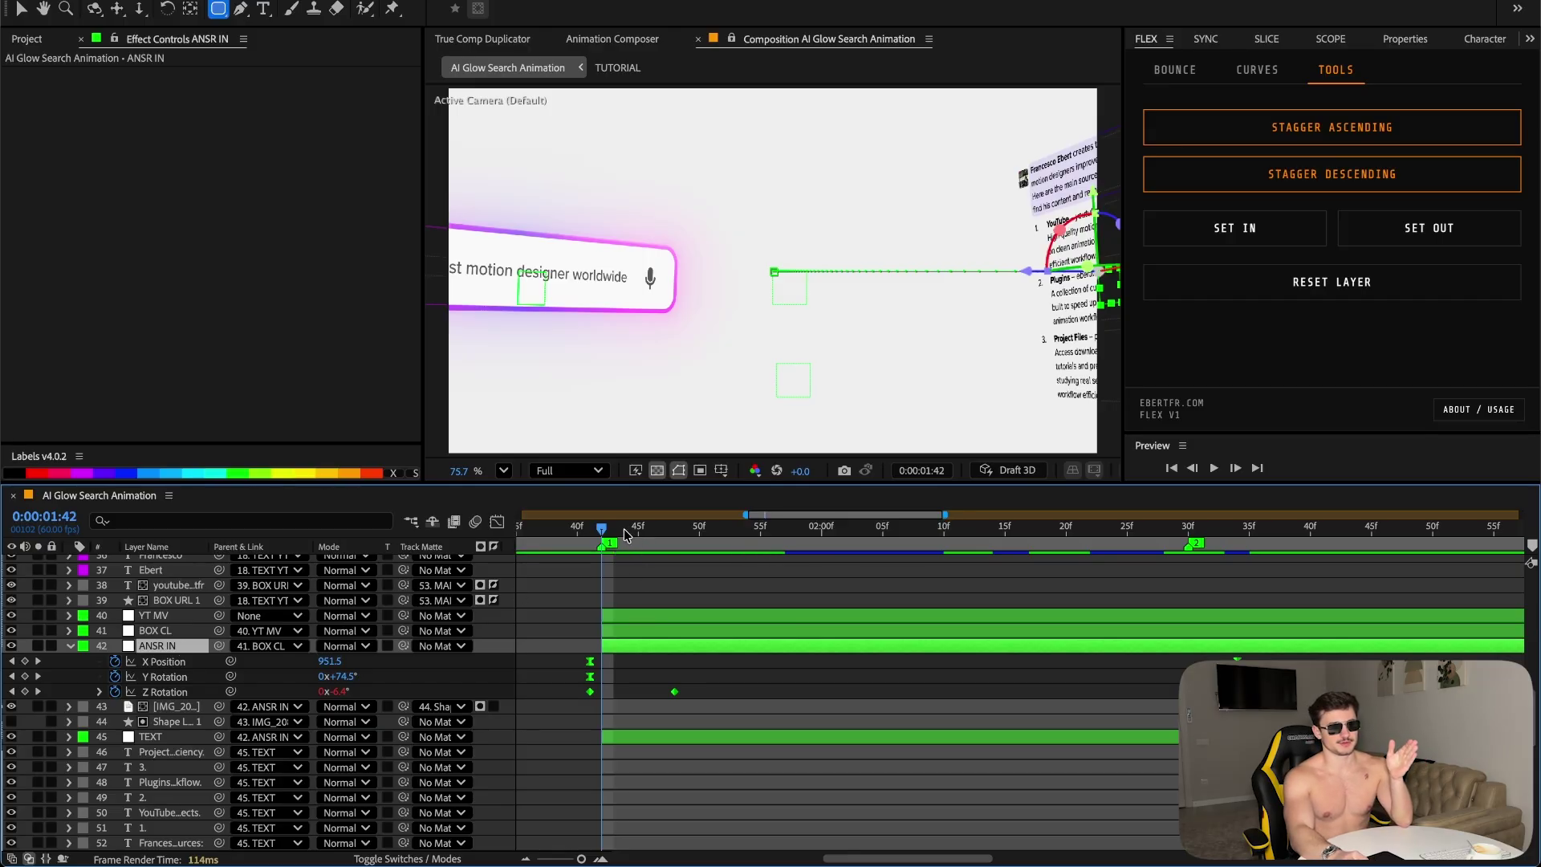
- Check the ANSR IN layer's starting X Position, Y Rotation and Z Rotation keyframes at 0:00:01:41
left_click_drag(603, 527, 592, 527)
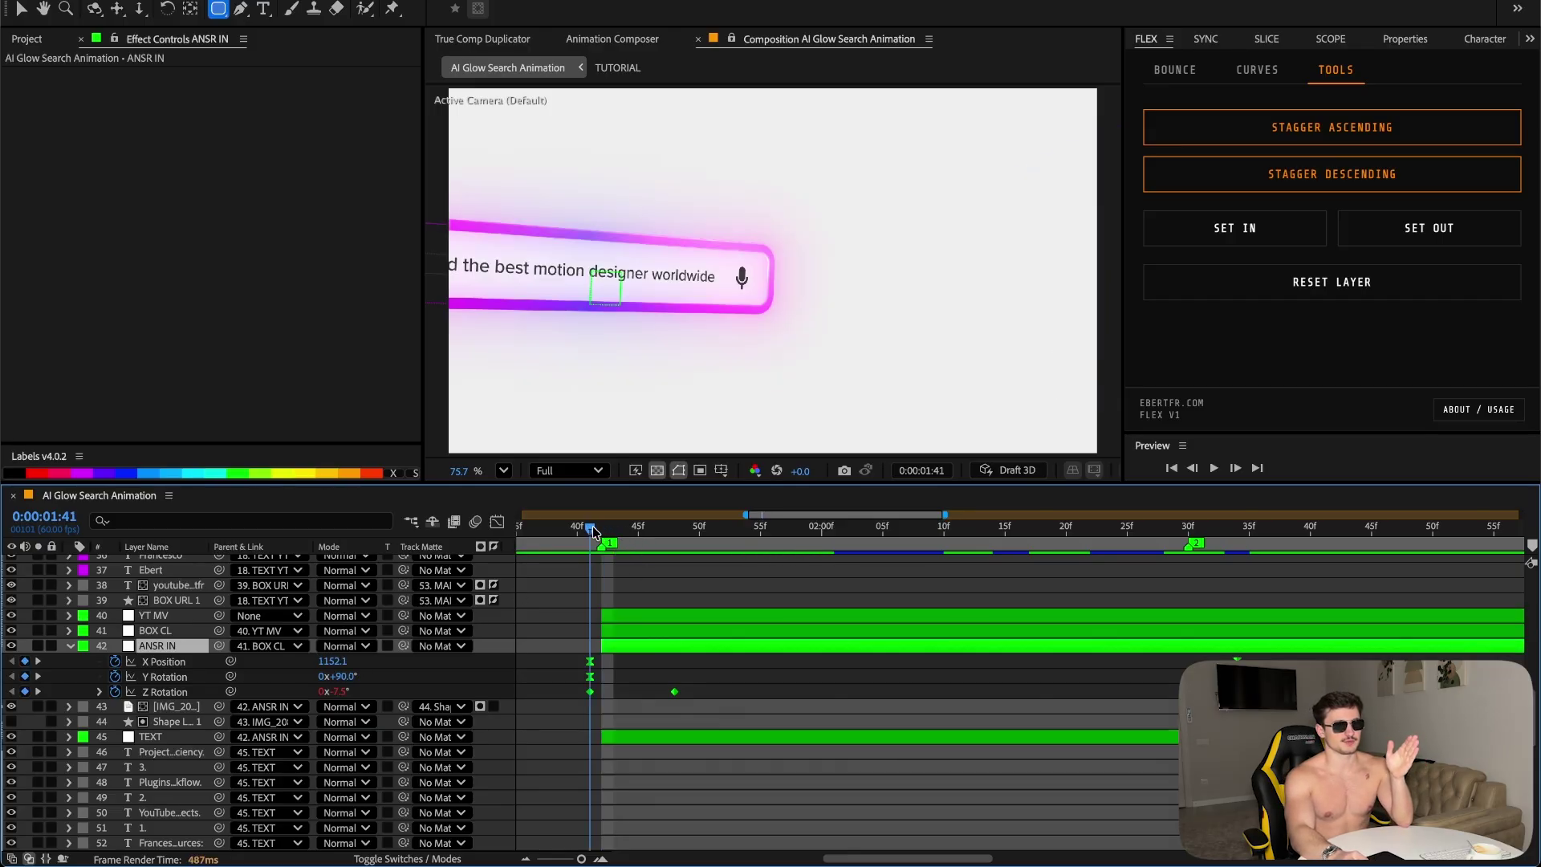
left_click(172, 678)
left_click(640, 676)
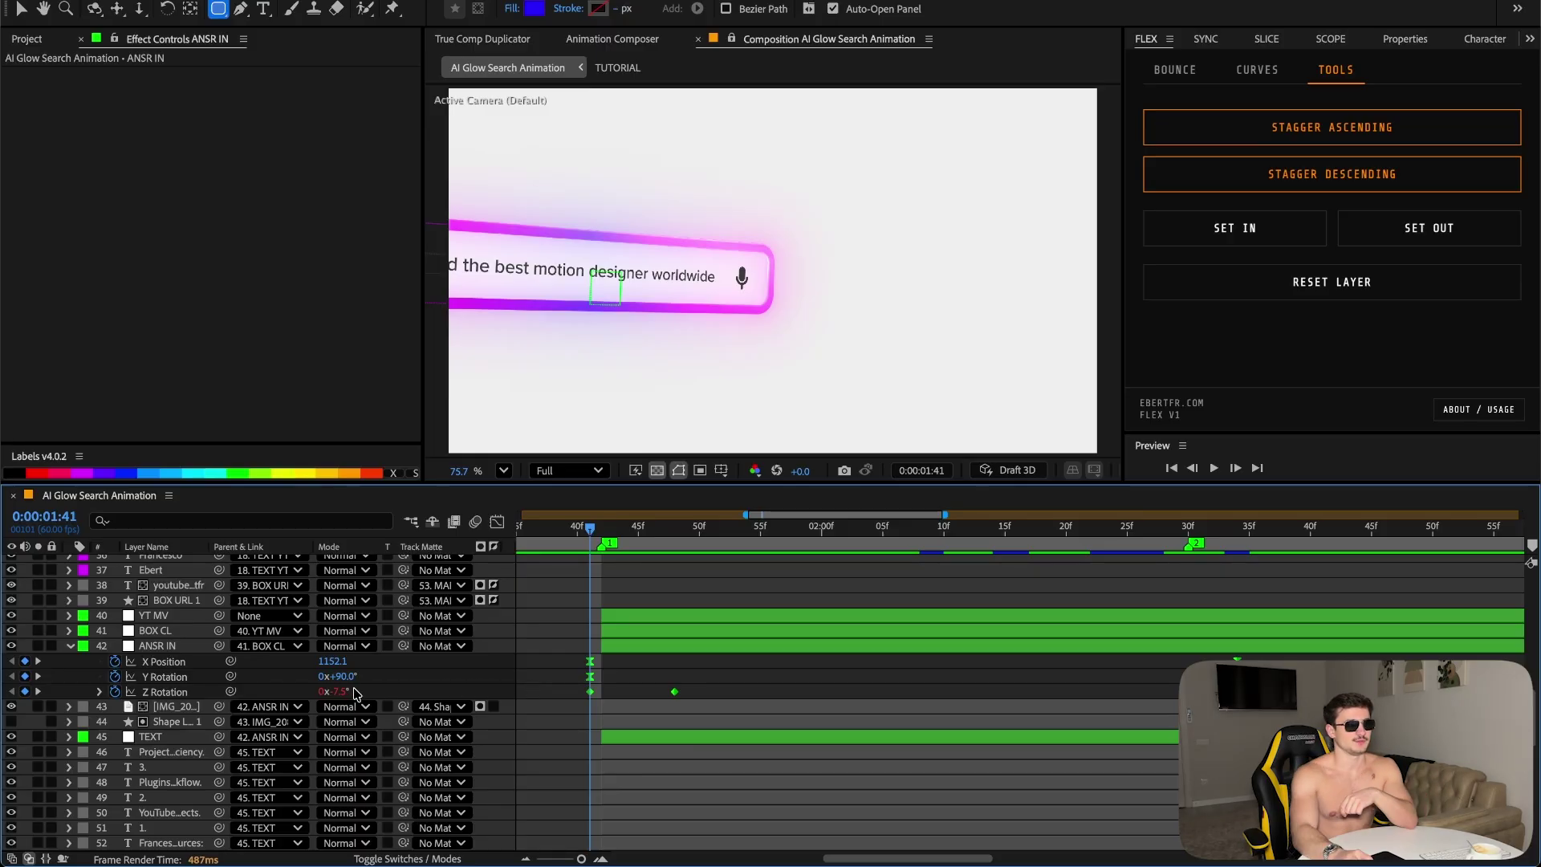
- Select ANSR IN's X Position and Y Rotation keyframes and view the Flex curve presets
left_click(160, 662)
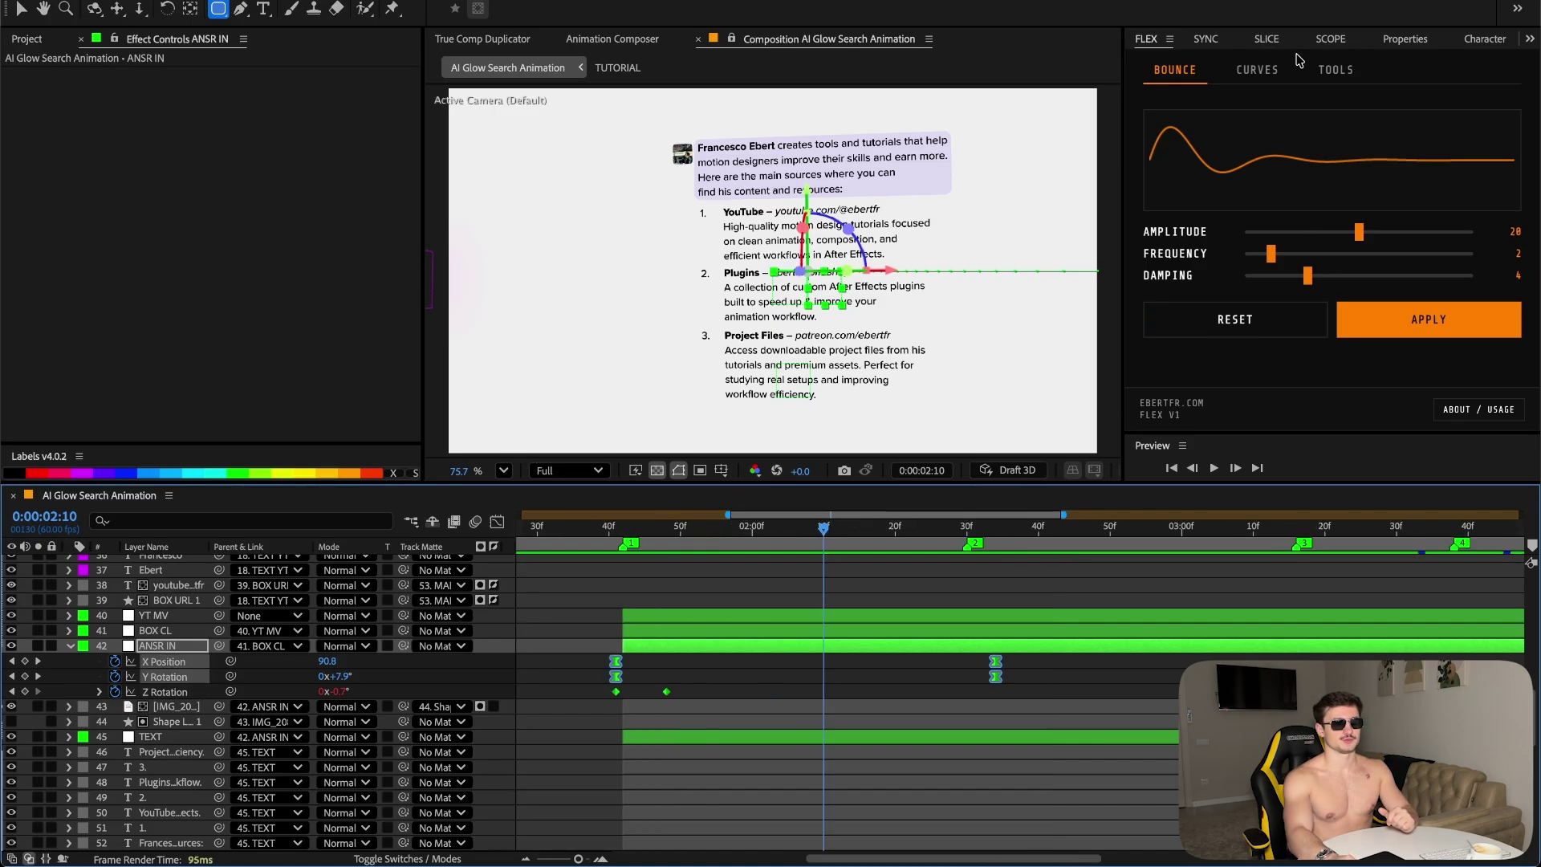
left_click(1260, 70)
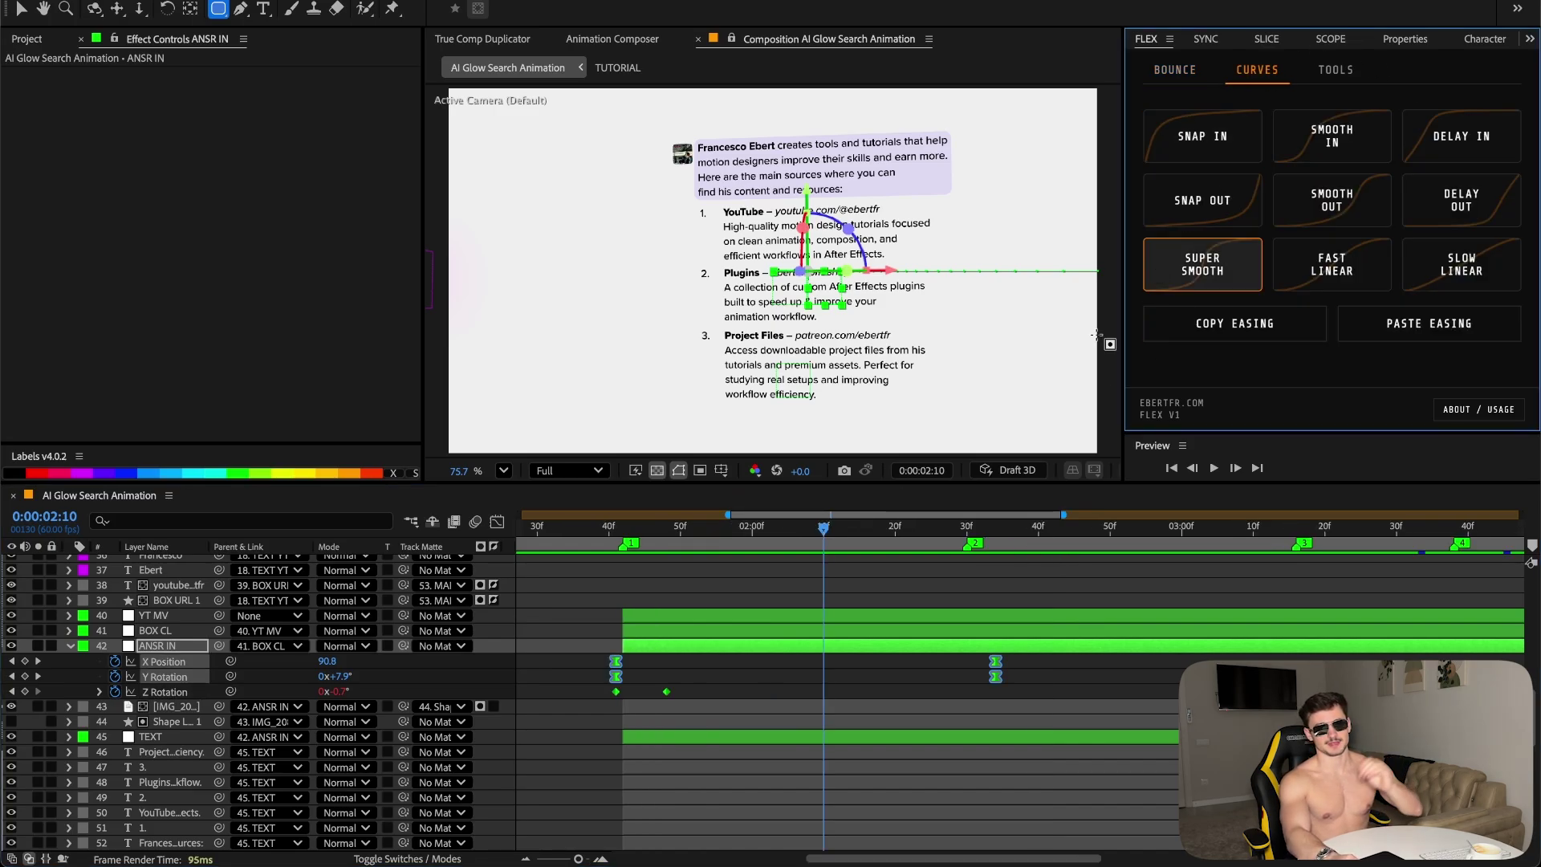
left_click(862, 675)
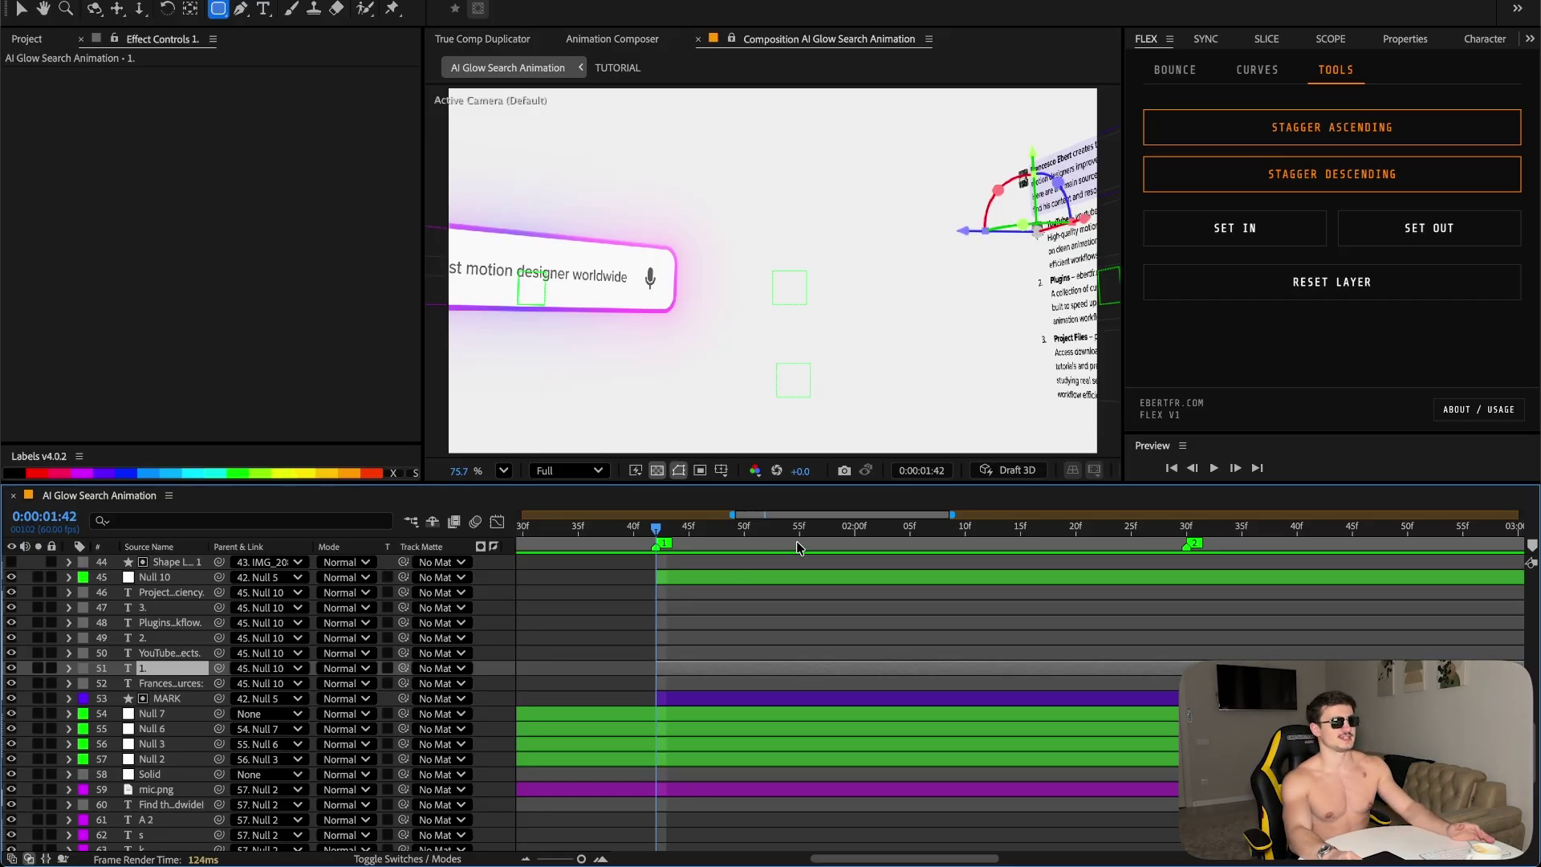
- Add the Fade Cubic In & Out 1 preset as an In transition to the six list text layers, 46 through 51
left_click(712, 529)
left_click_drag(723, 527, 643, 544)
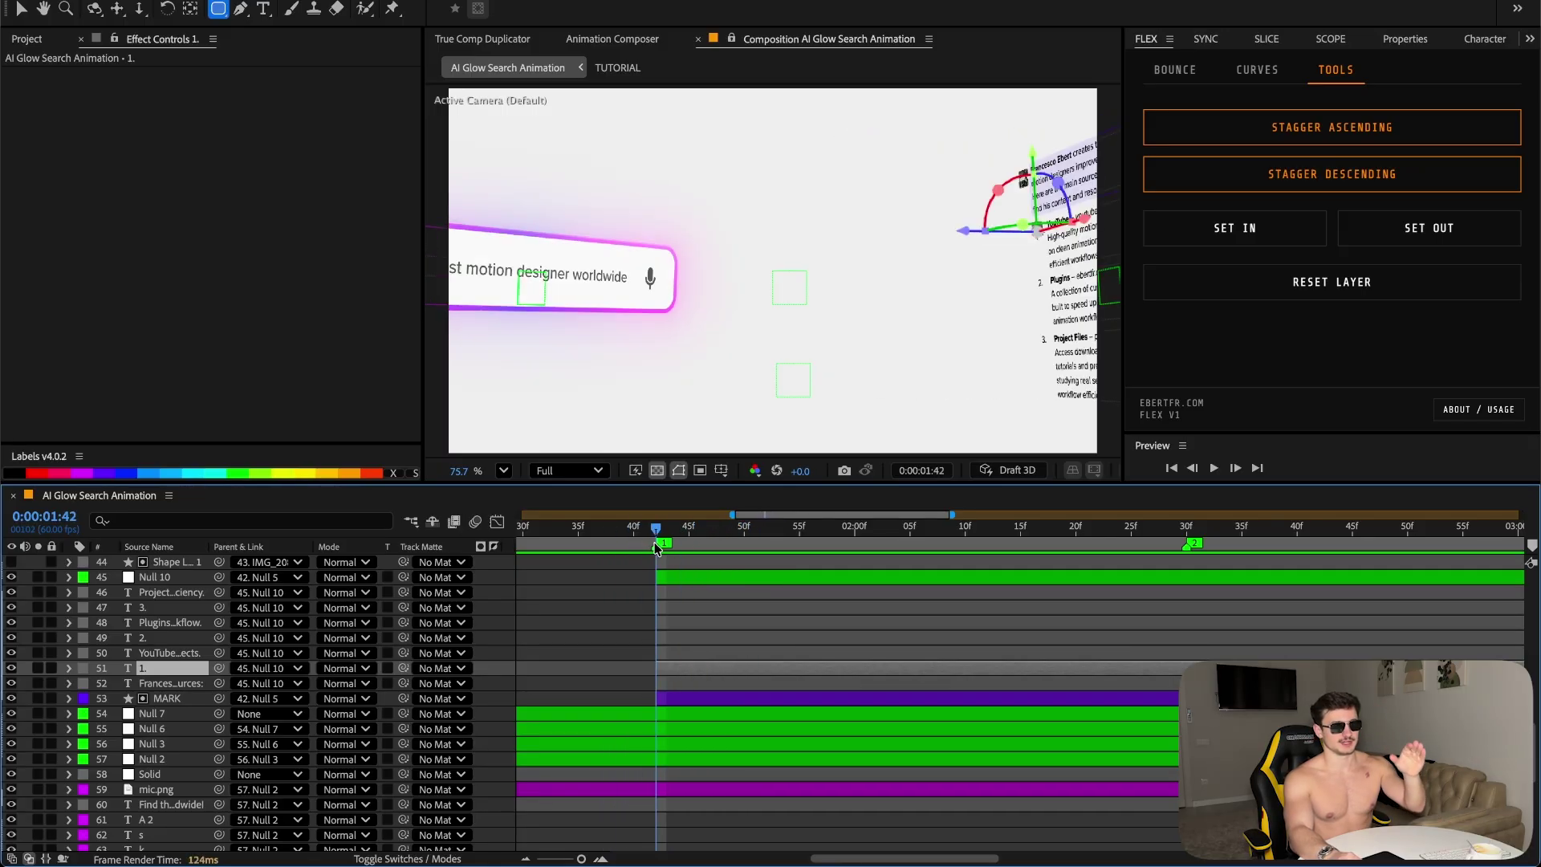
left_click(162, 595, "shift")
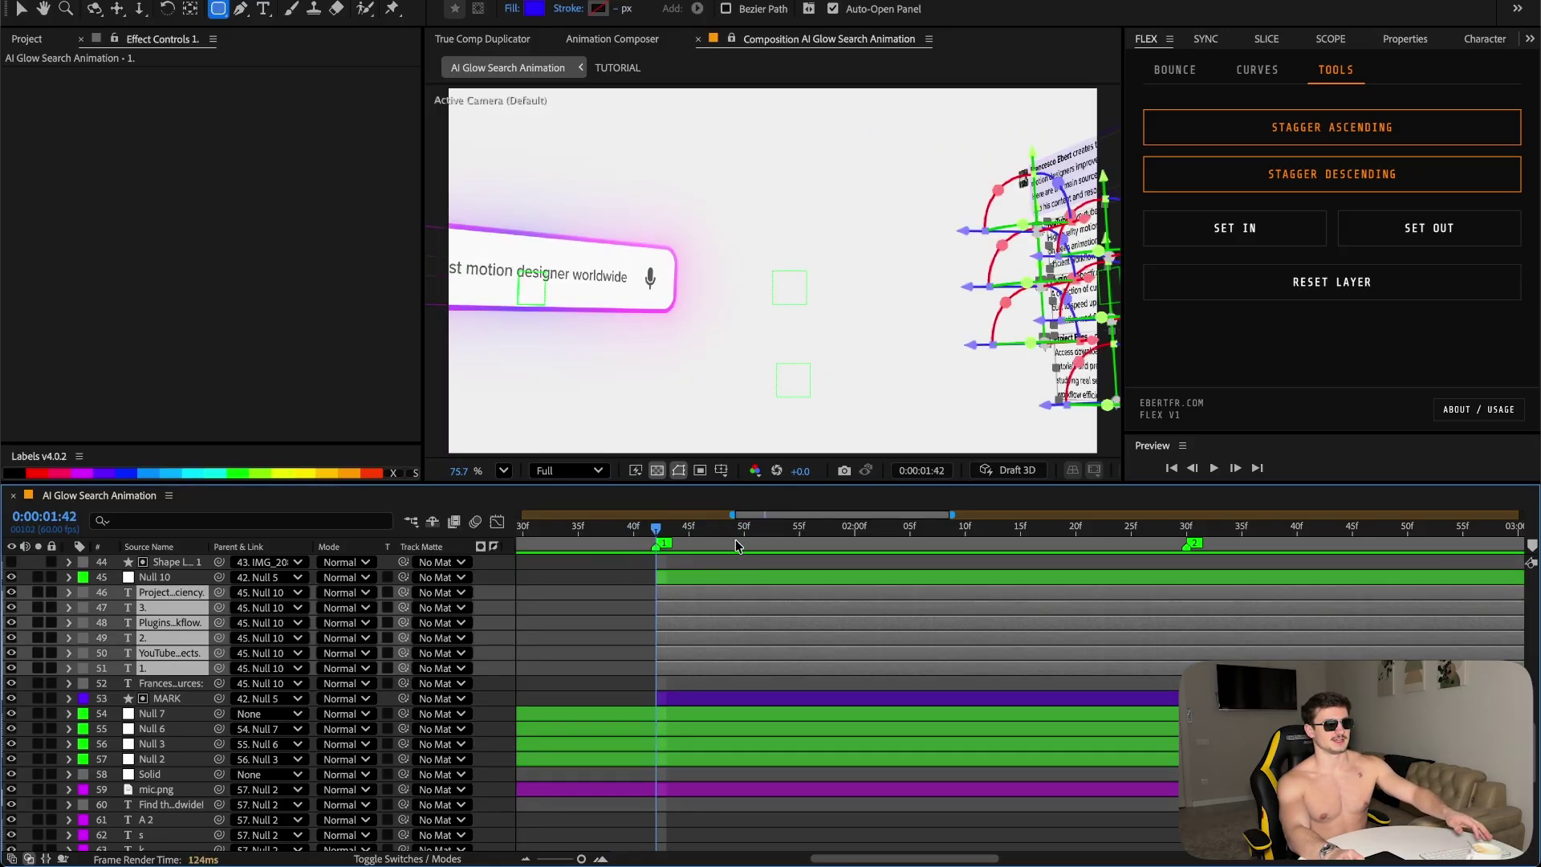
left_click(594, 39)
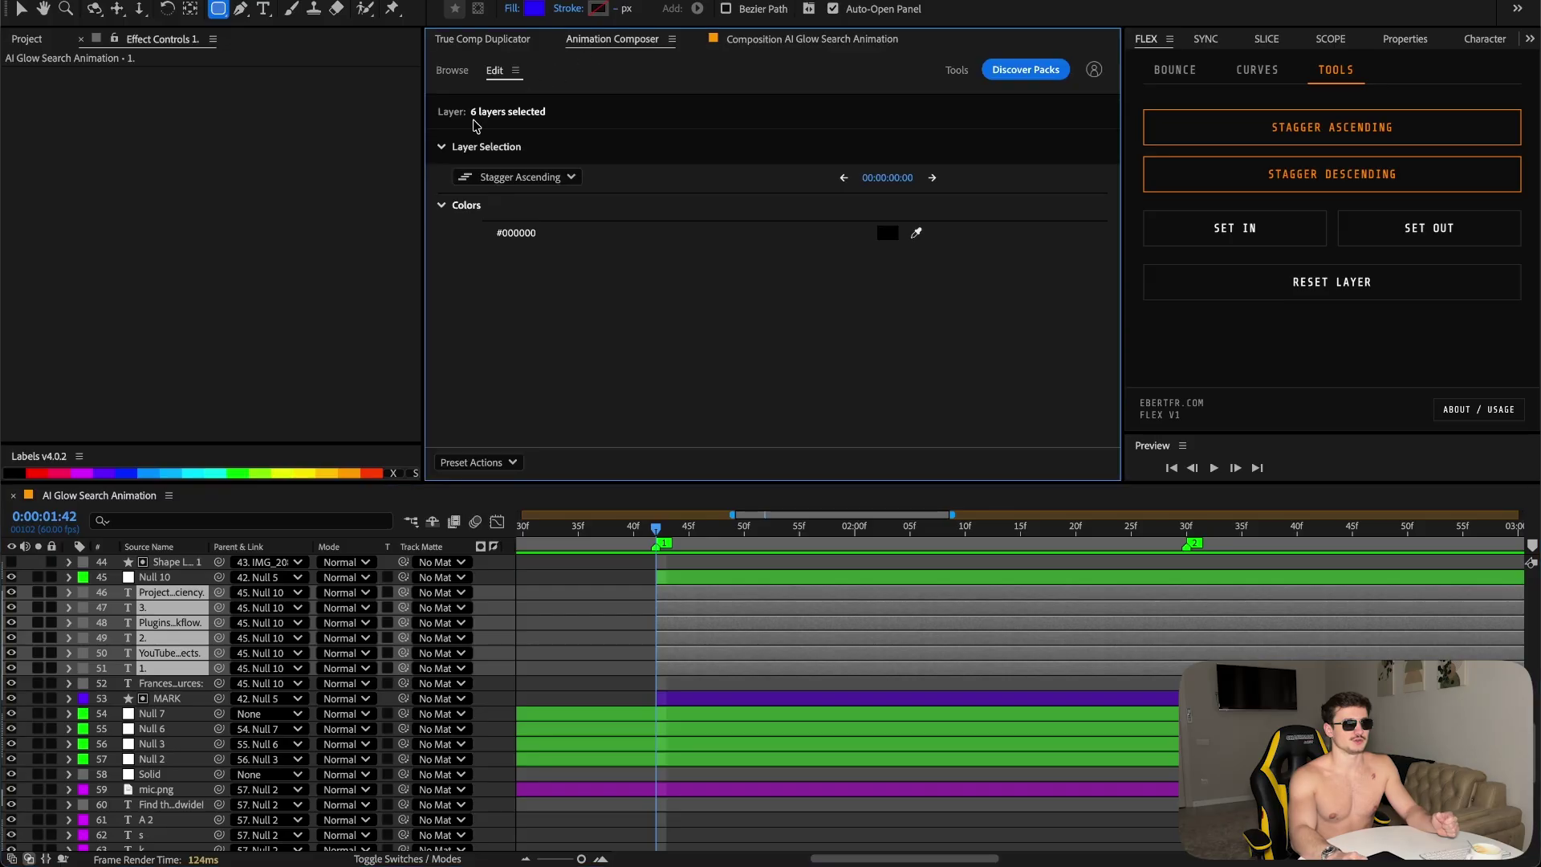
left_click(451, 70)
type("fade")
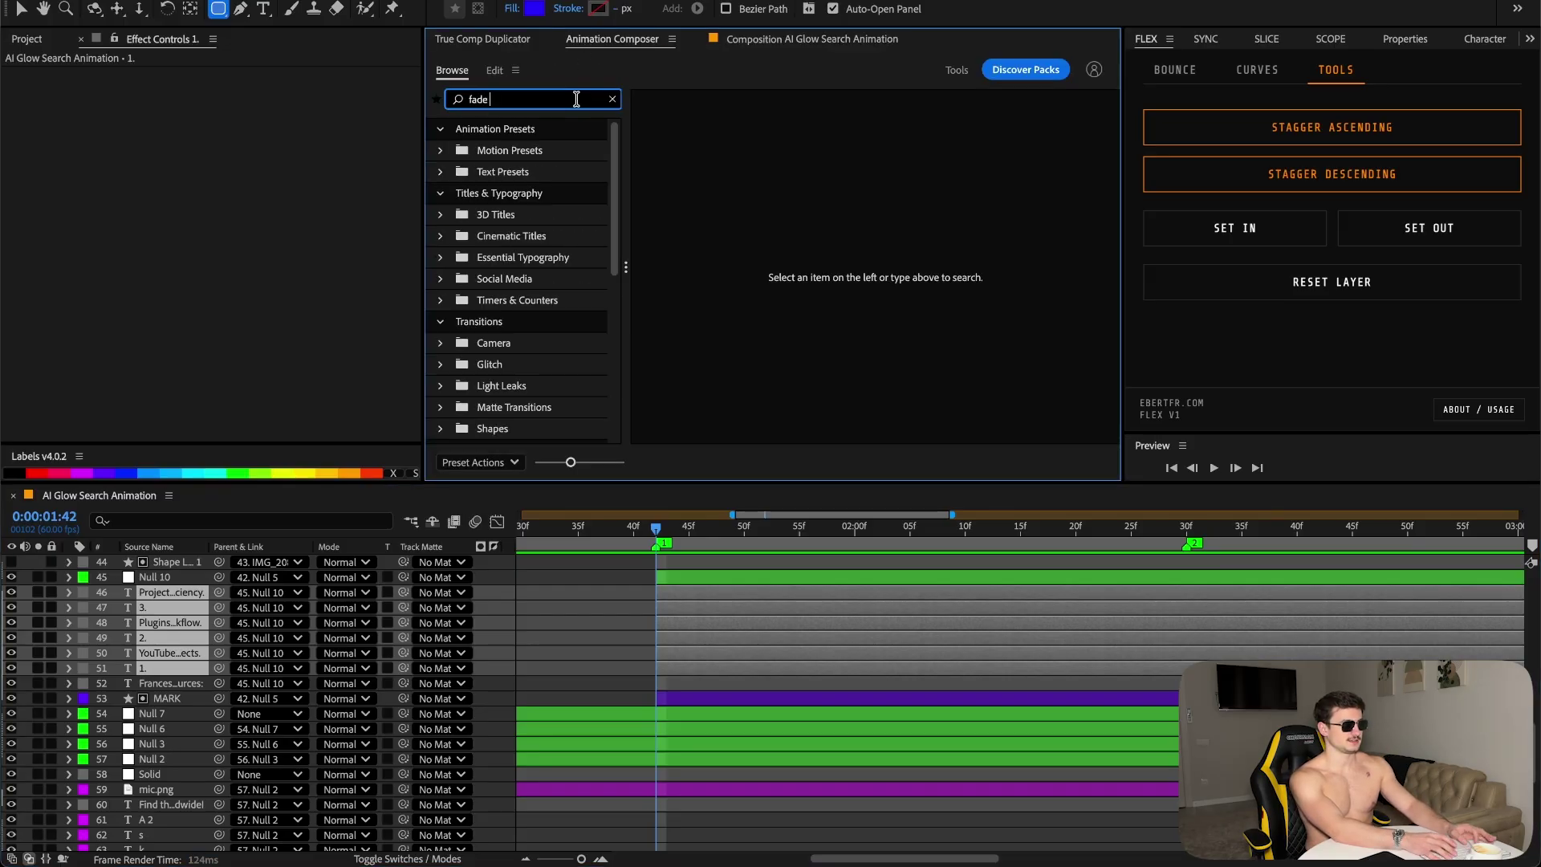
type(" cubic")
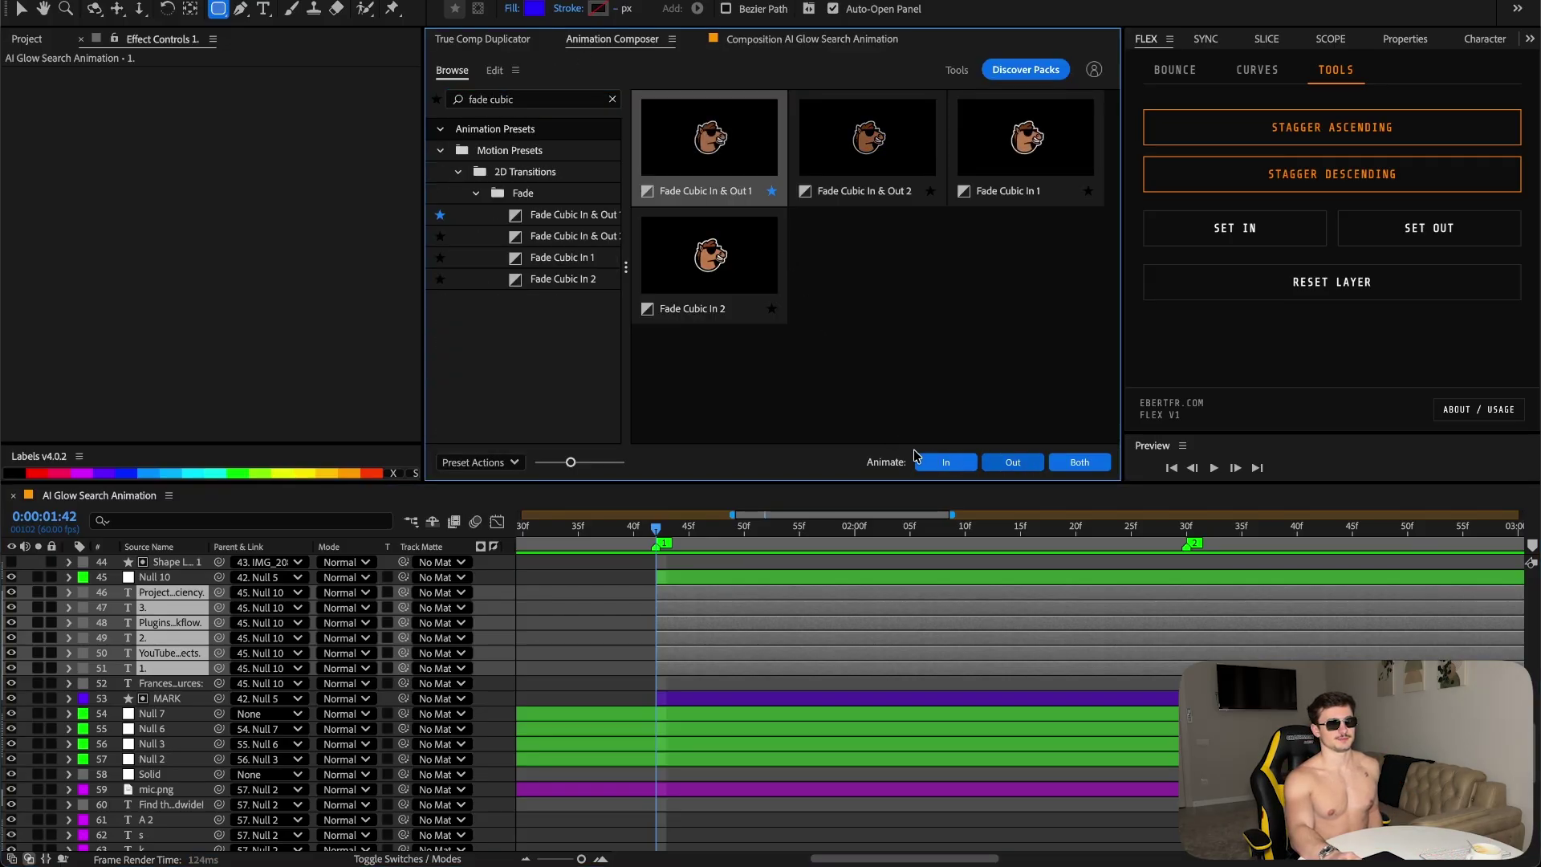
left_click(945, 462)
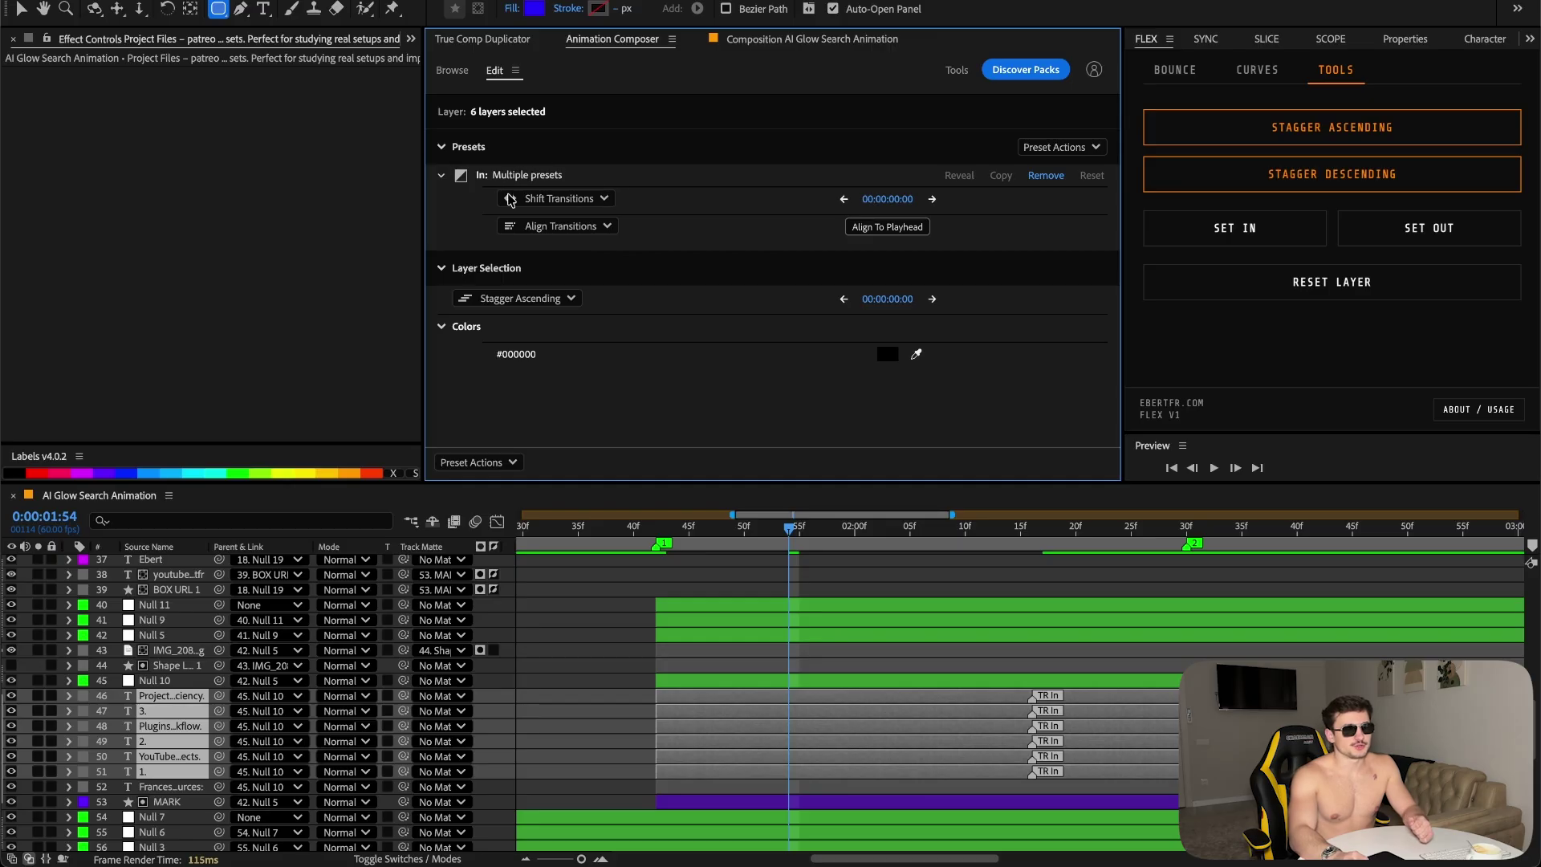
- Shift the six In transition markers back to 0:00:01:54, stagger the layers in ascending order and preview the reveal
left_click(510, 201)
left_click(548, 251)
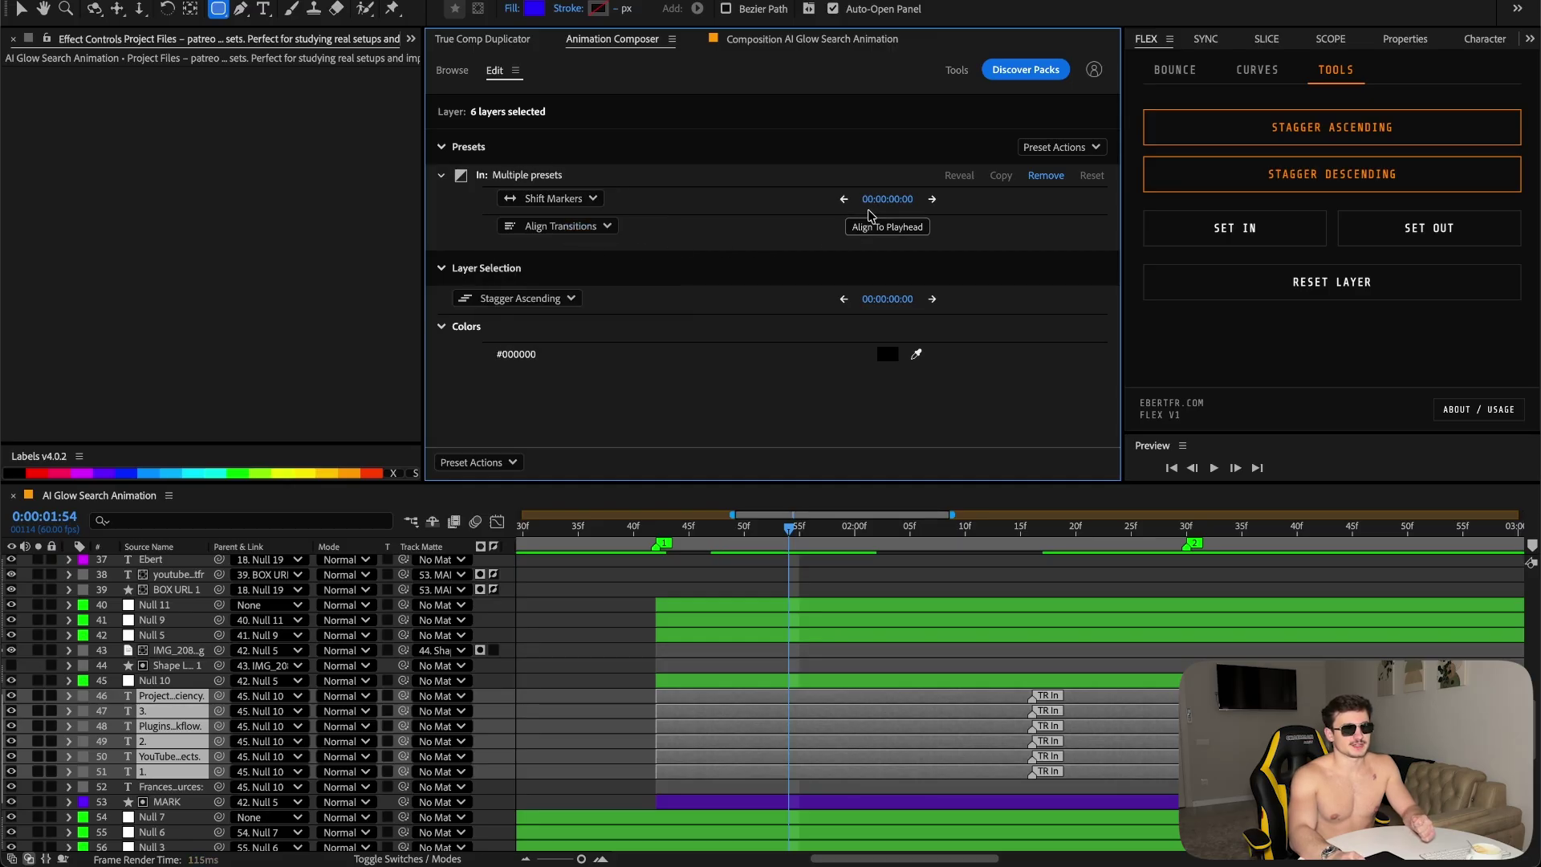
left_click_drag(879, 201, 868, 205)
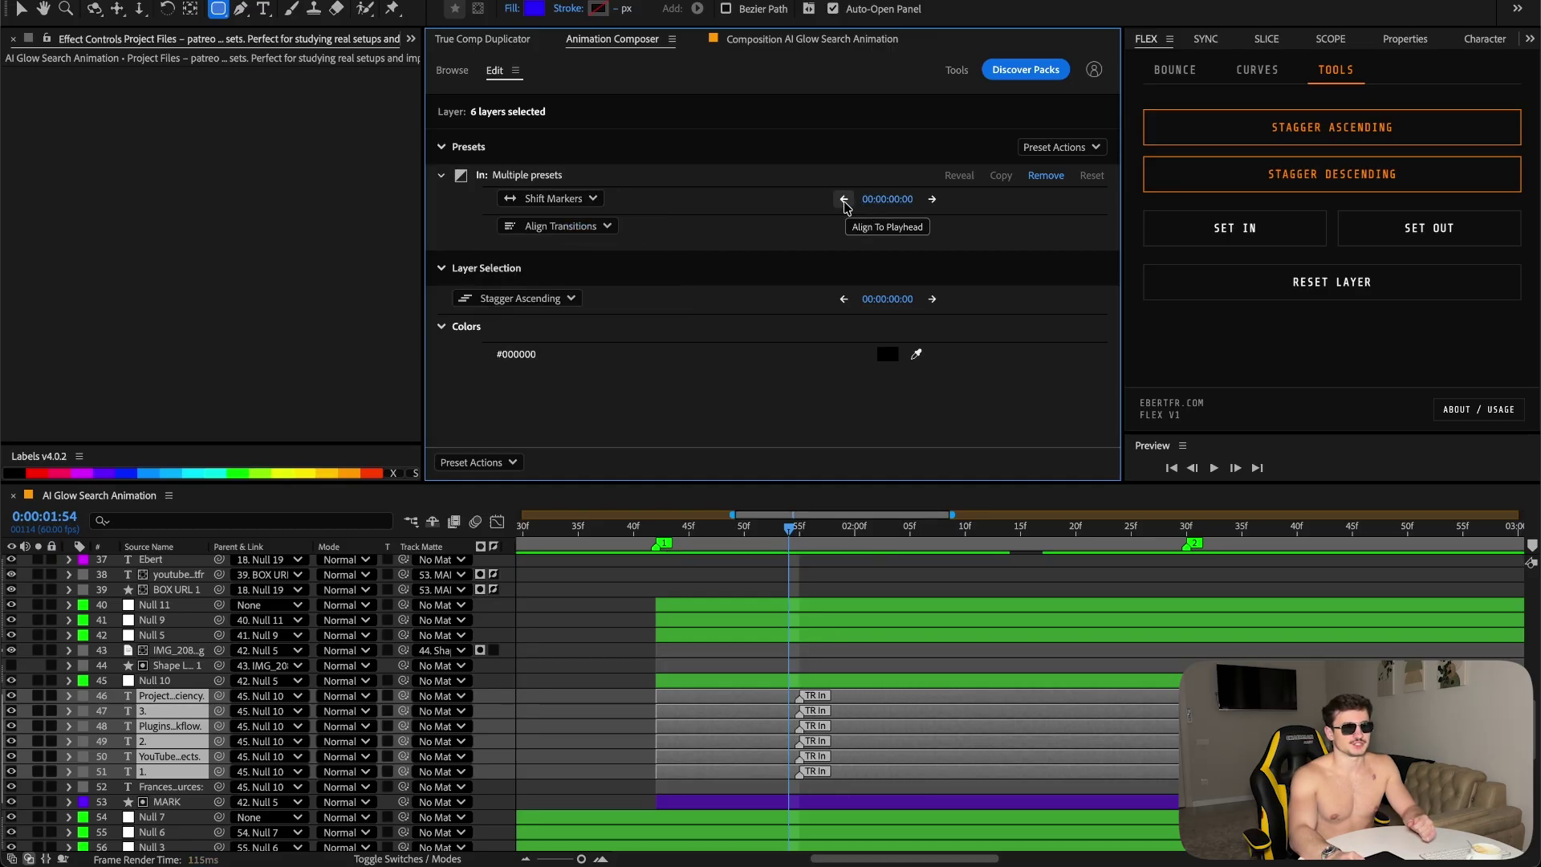
left_click(843, 201)
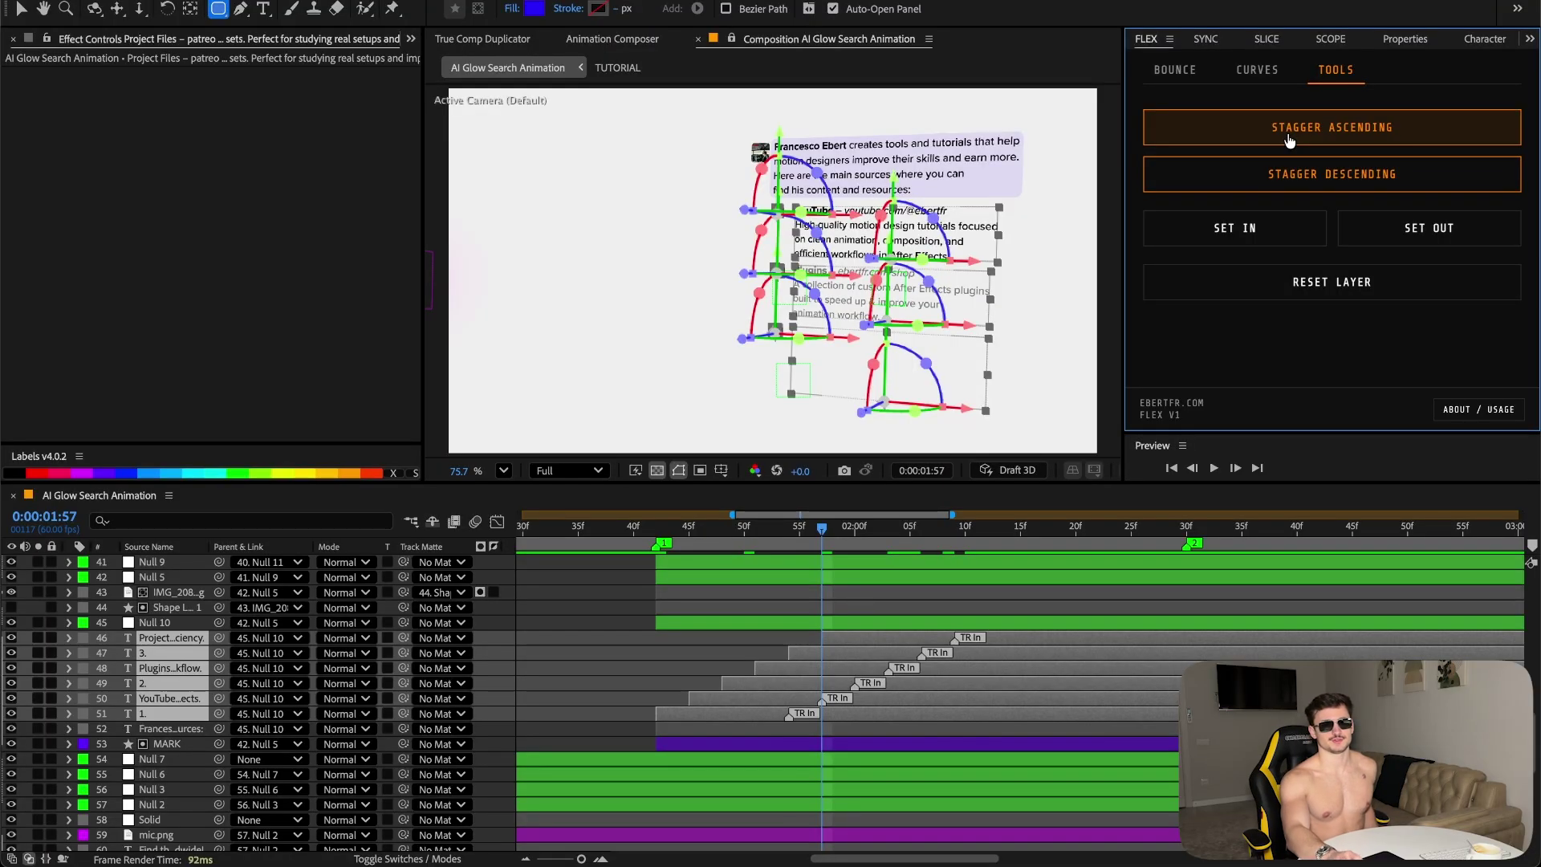
left_click_drag(698, 529, 936, 523)
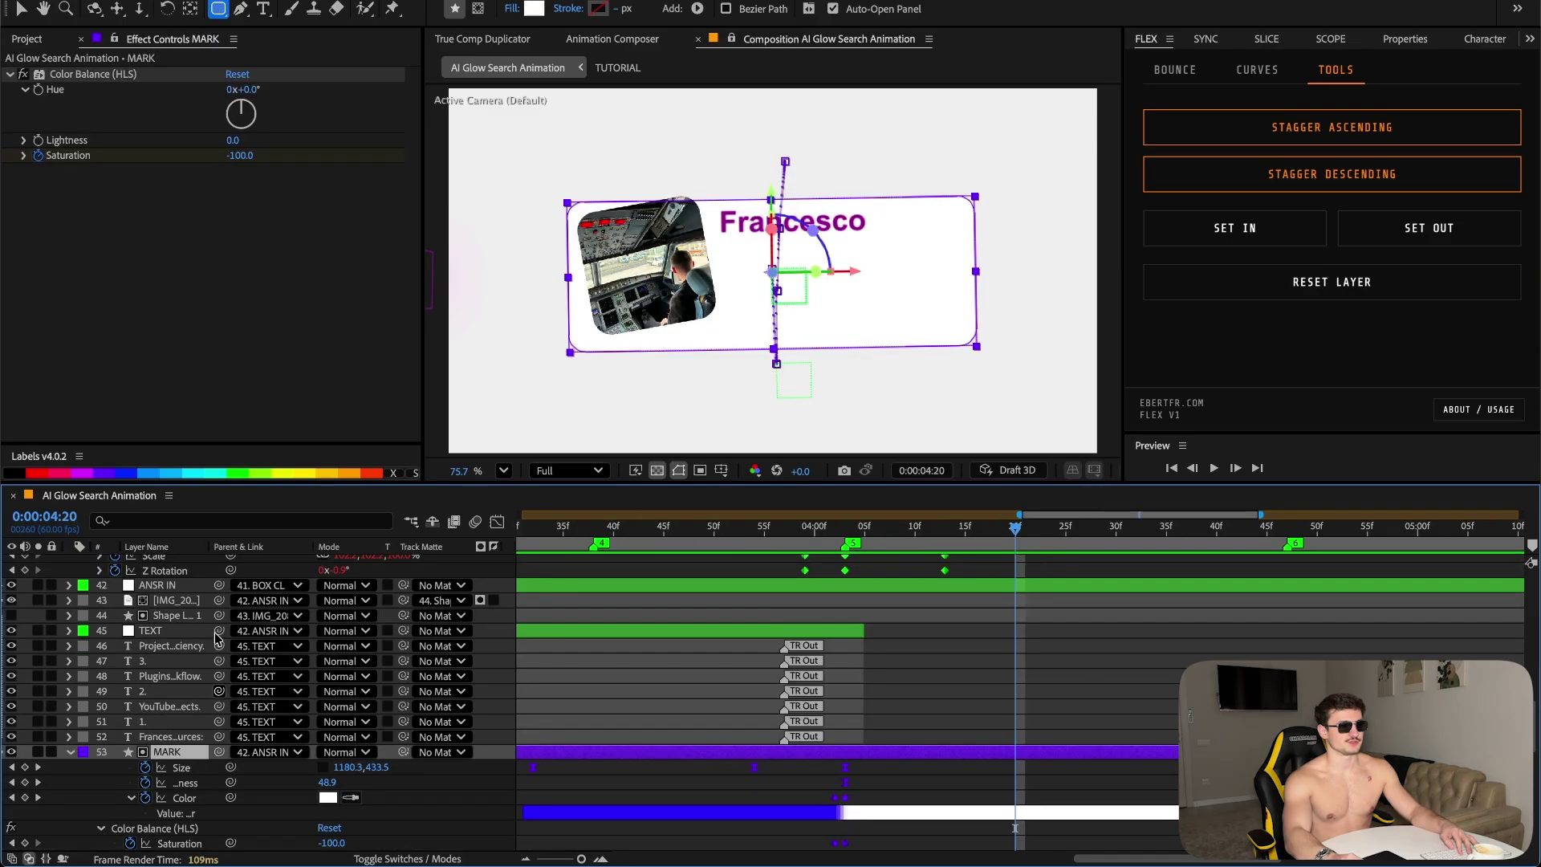
- Inspect the TEXT and ANSR IN nulls and select BOX CL at its starting Scale and Z Rotation keyframes at 0:00:03:59
left_click(167, 632)
scroll(167, 633, "up", 1)
left_click(206, 630)
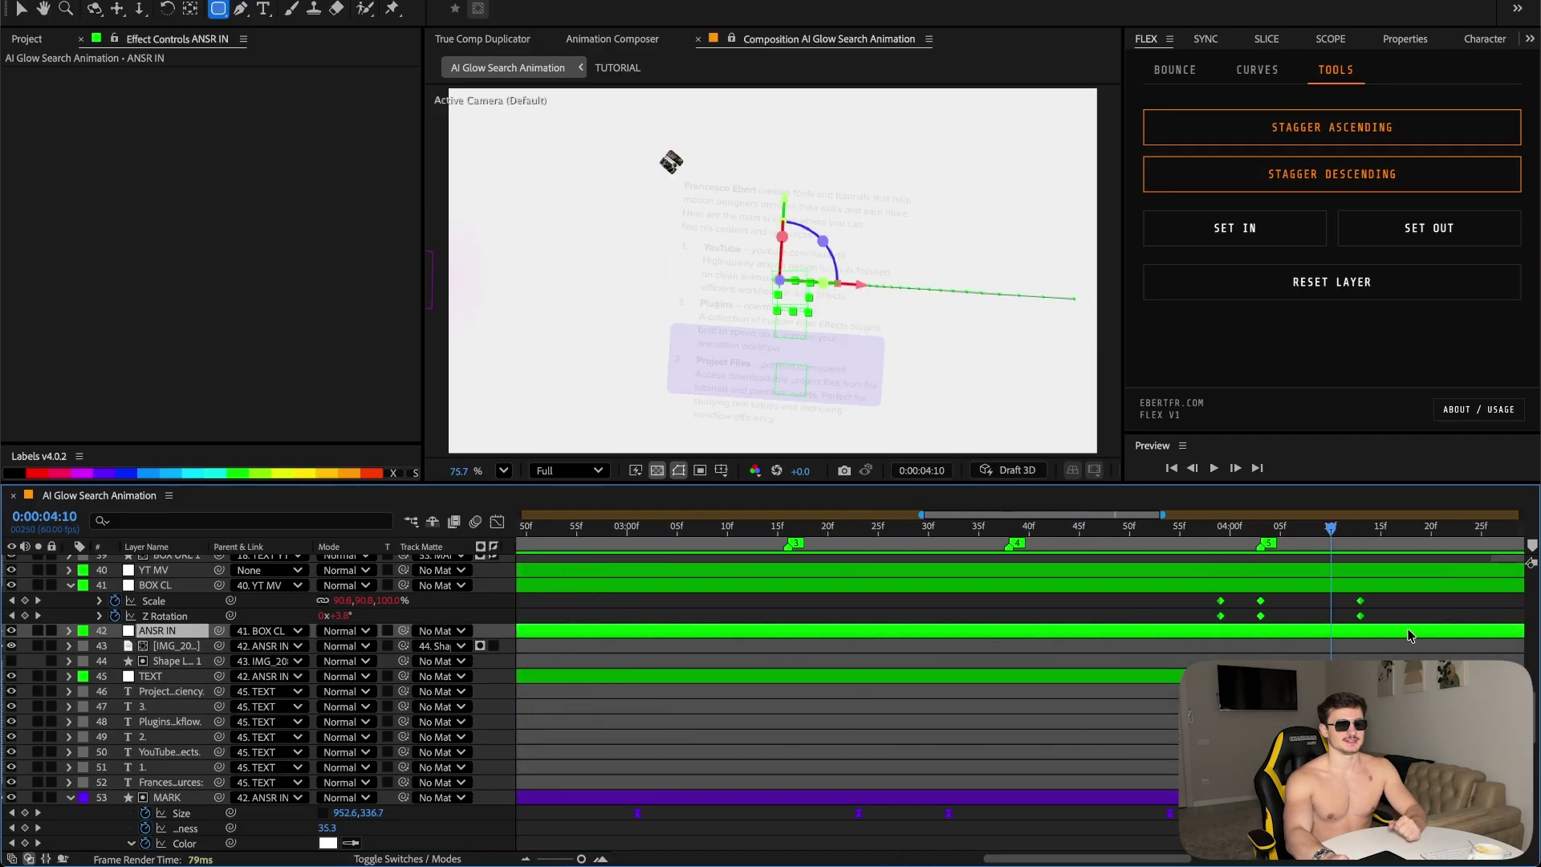
left_click_drag(1173, 599, 1019, 581)
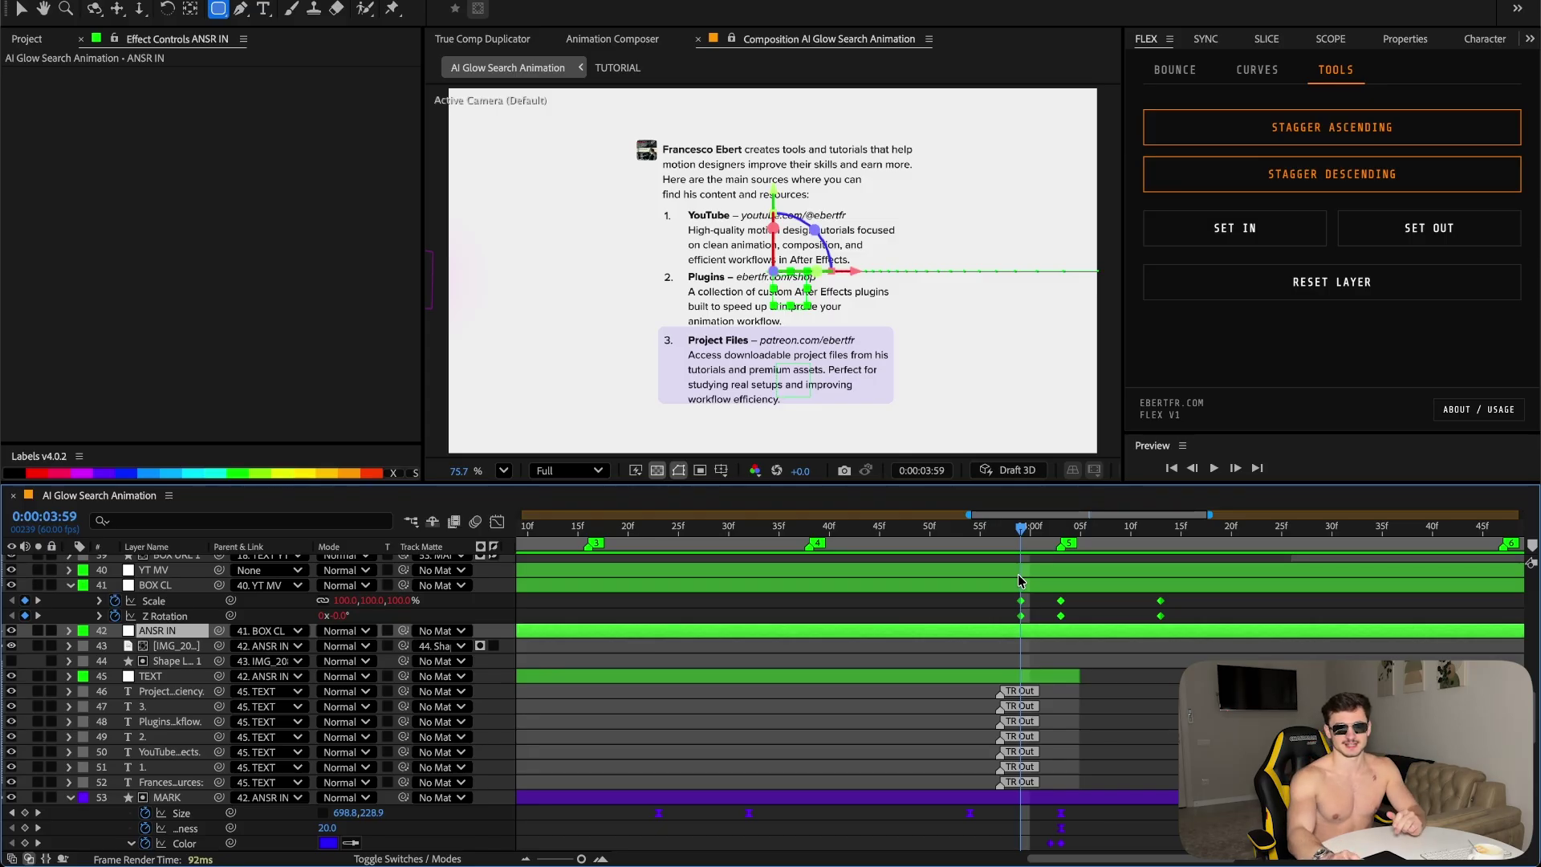
left_click(1051, 585)
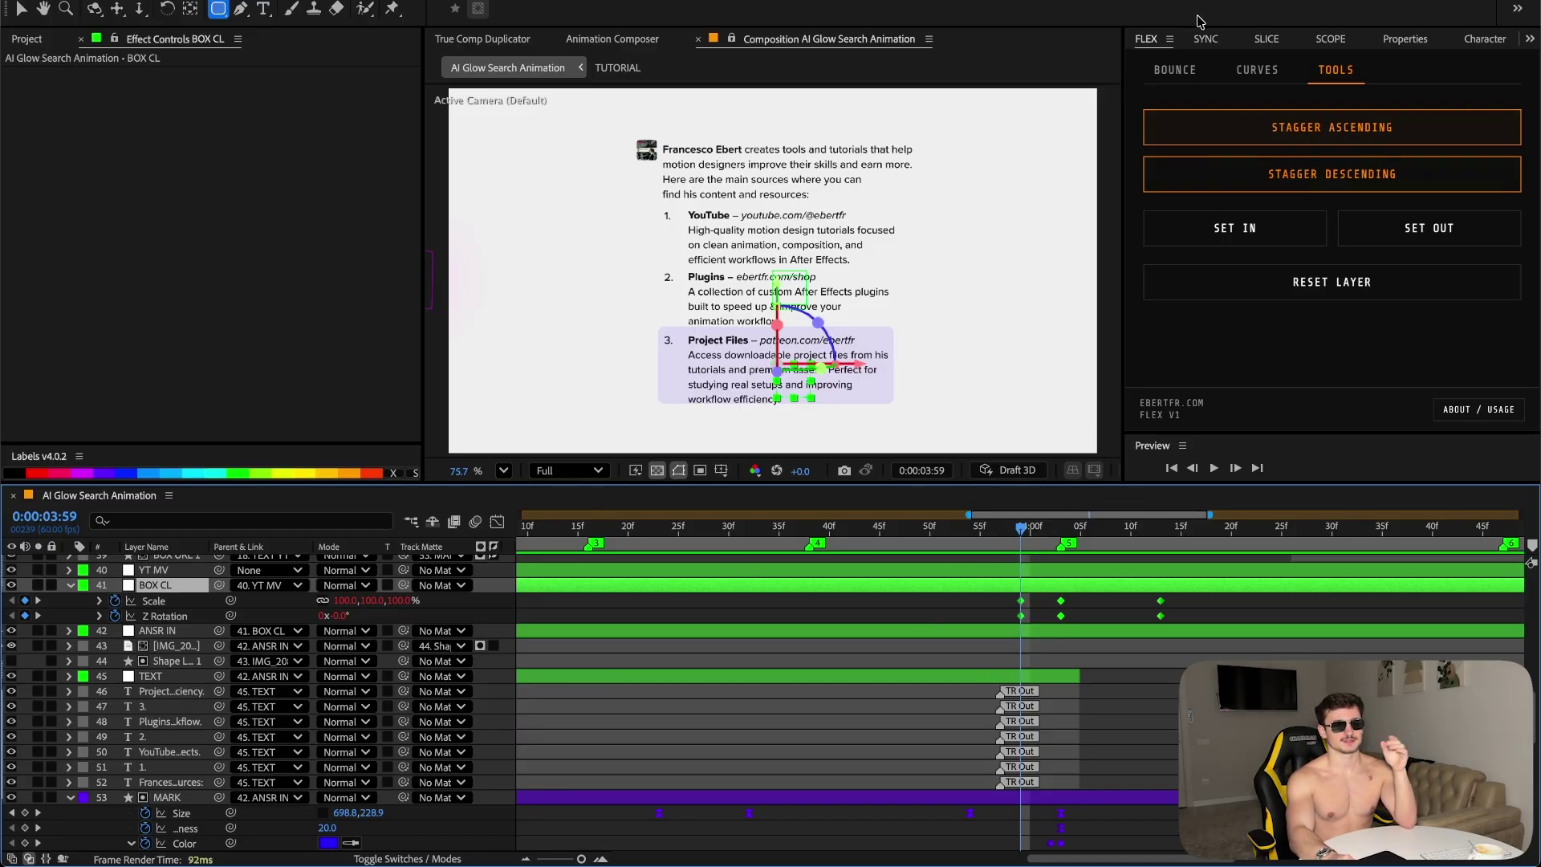
- At 0:00:04:03, set the BOX CL null's Z Rotation to 5° and its Scale to 88%
left_click_drag(1036, 532, 1060, 532)
left_click(345, 616)
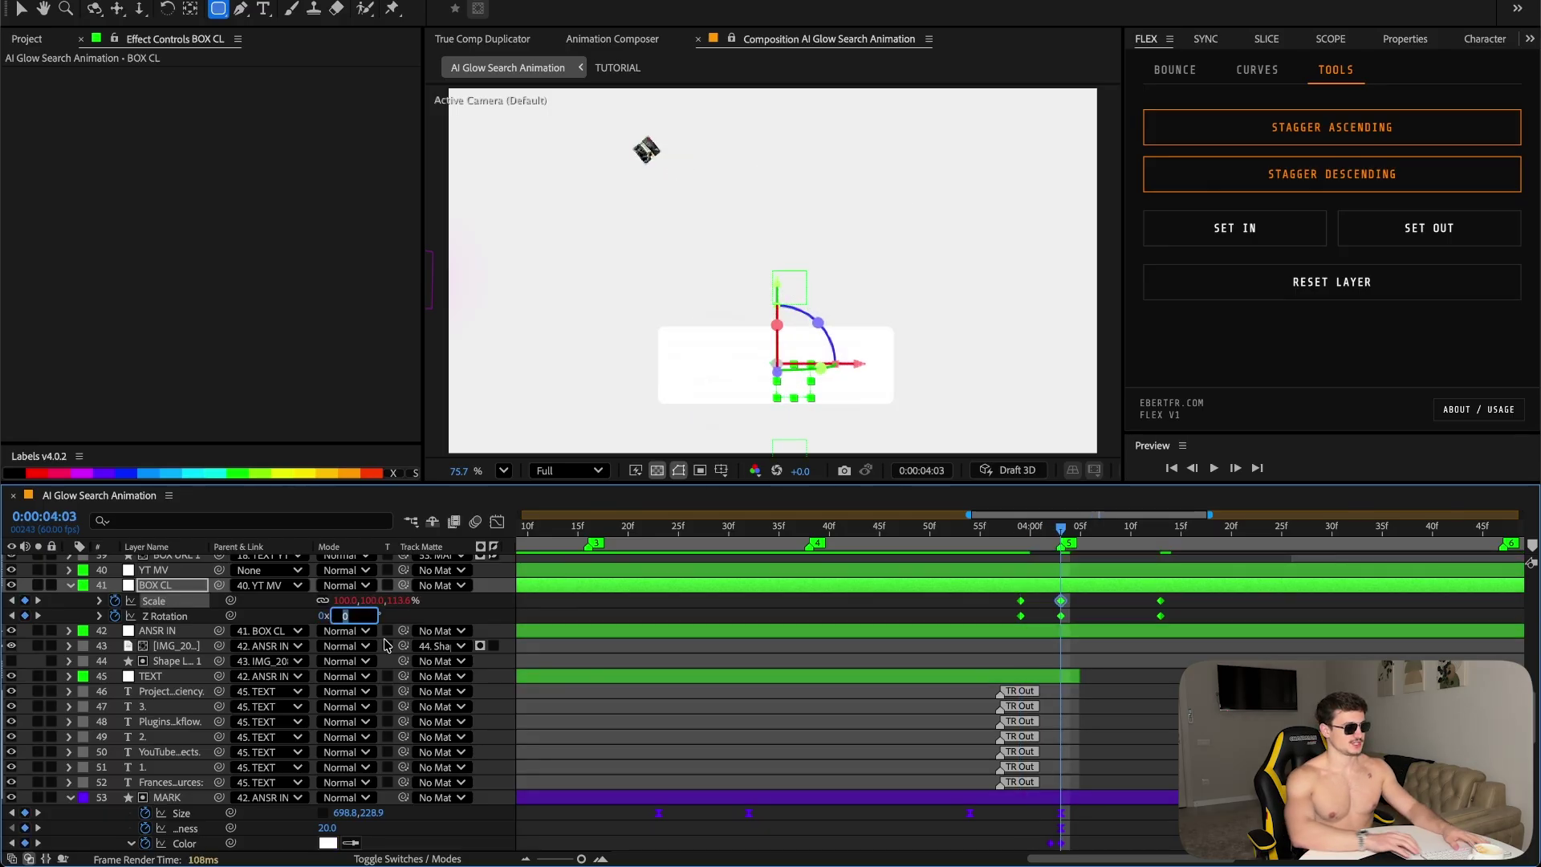
type("5")
key("Return")
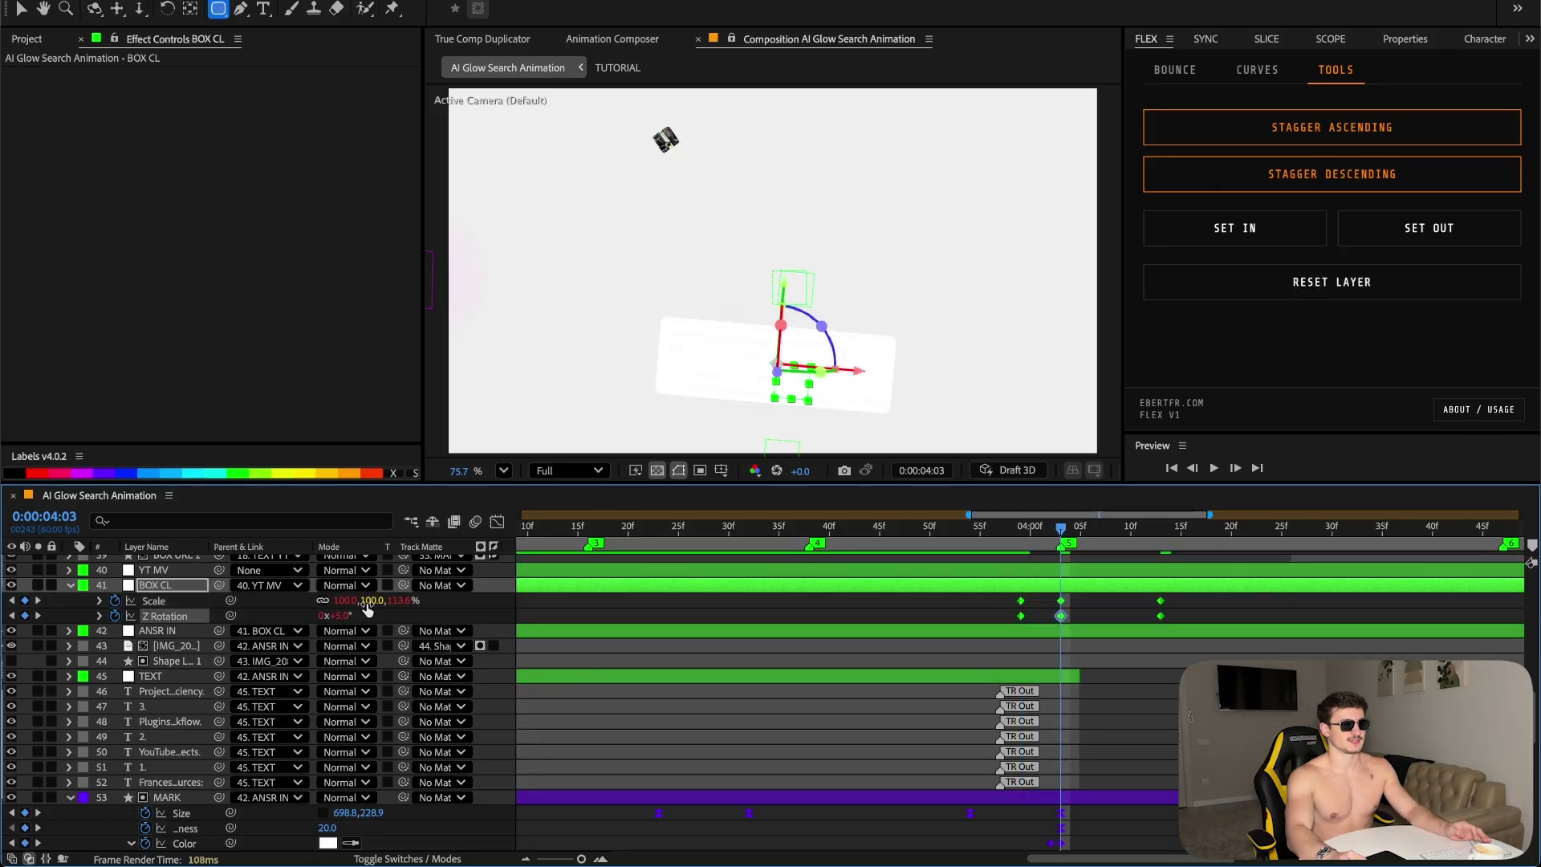
left_click(367, 601)
type("88")
key("Return")
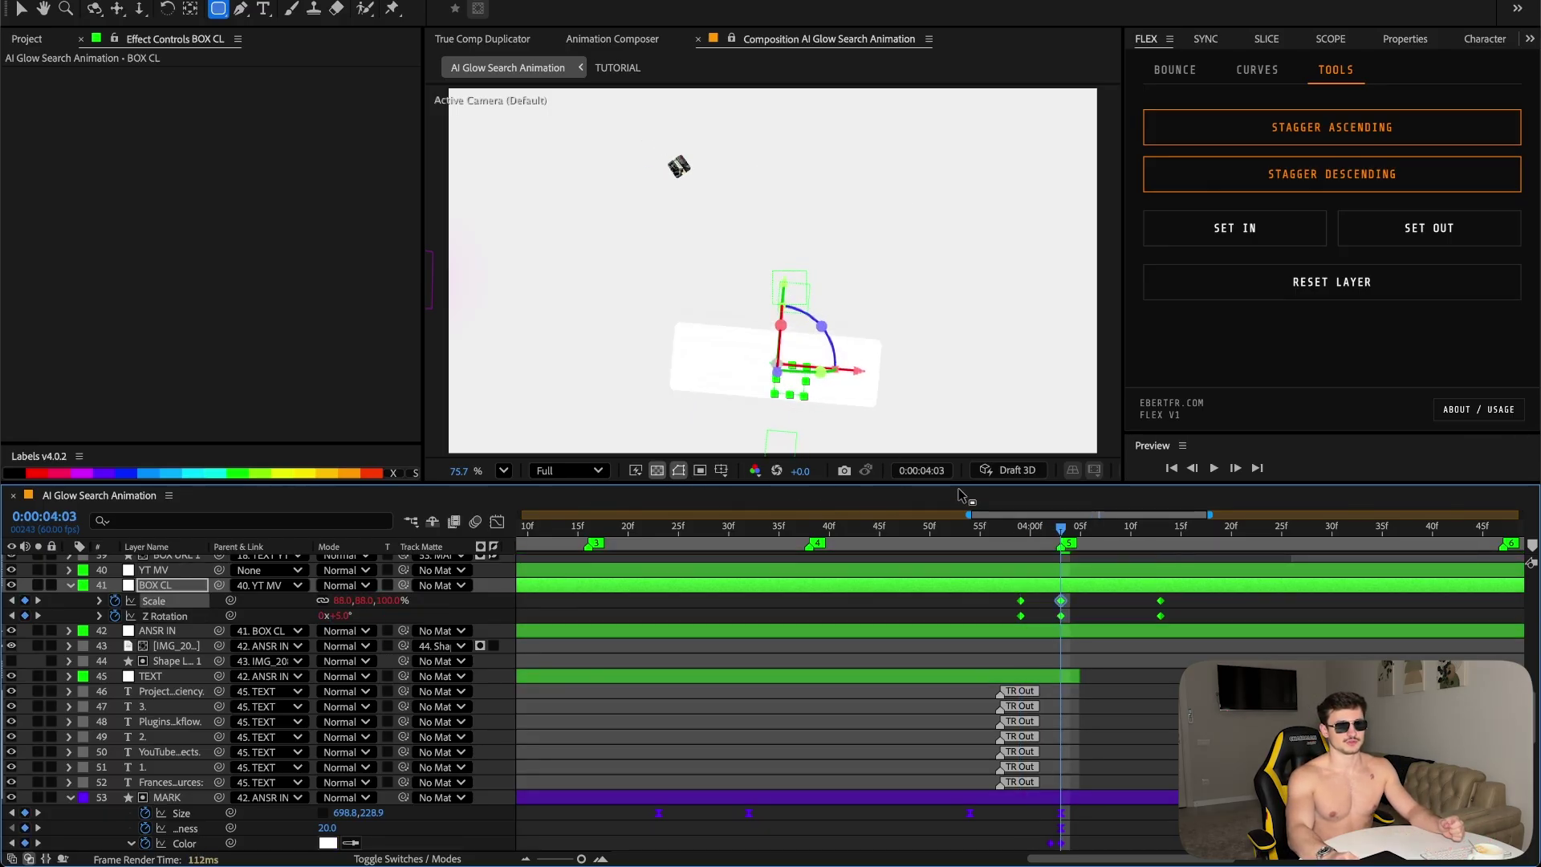
- Review BOX CL's animation up to its final keyframes at 0:00:04:13 and return to 0:00:04:03
left_click_drag(1010, 532, 1058, 535)
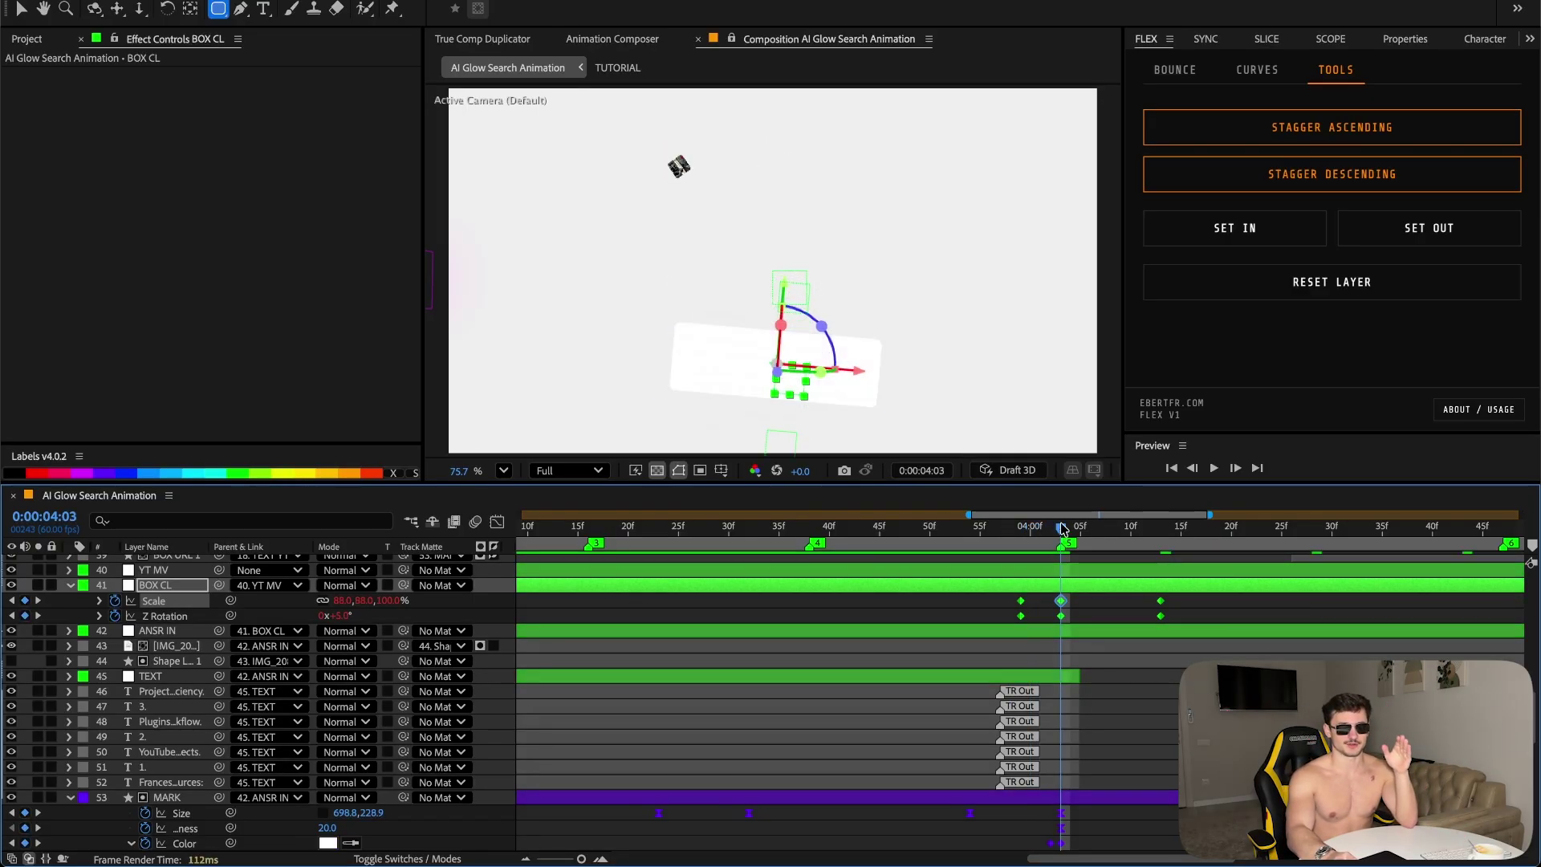
left_click_drag(1061, 523, 1160, 526)
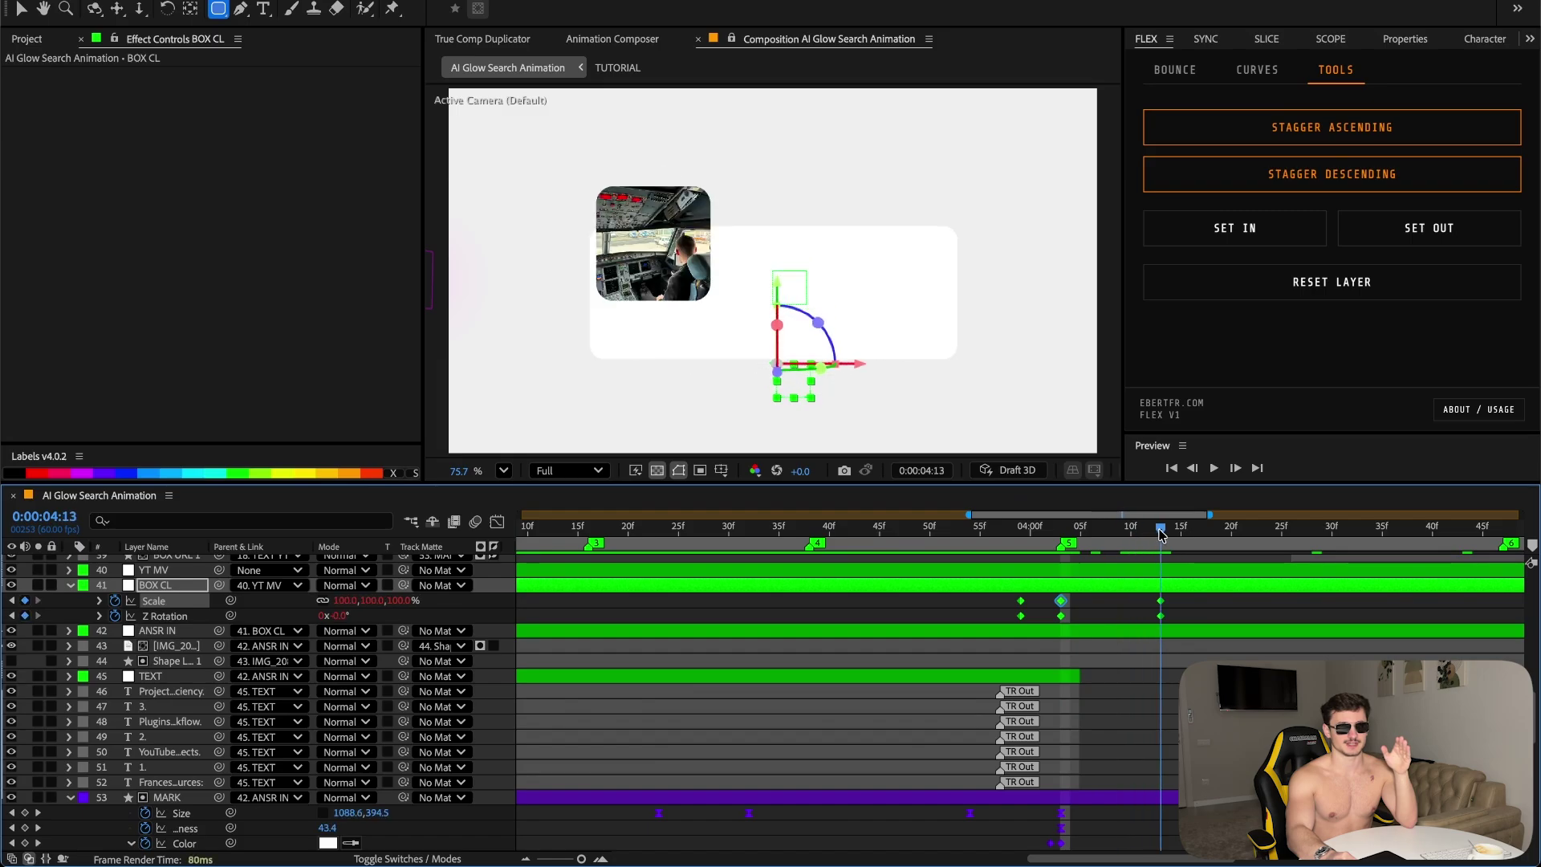
left_click(1185, 604)
key("j")
- Examine the MARK layer's Size, Roundness, Color, Saturation, Position and Opacity keyframes around 0:00:04:03
scroll(1045, 648, "up", 3)
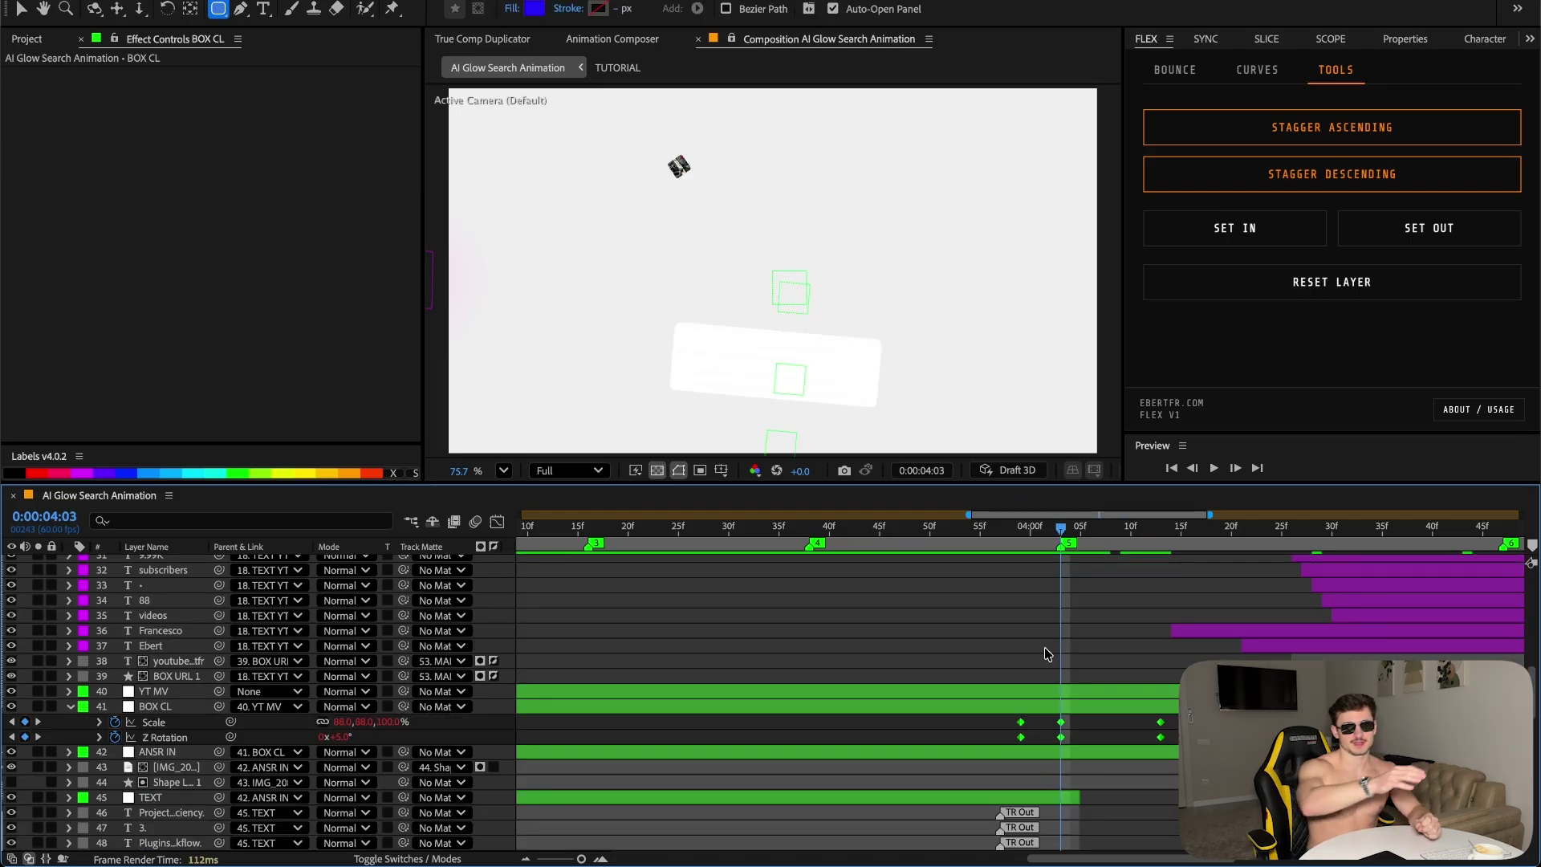
scroll(1035, 654, "down", 5)
left_click(1035, 676)
key("u")
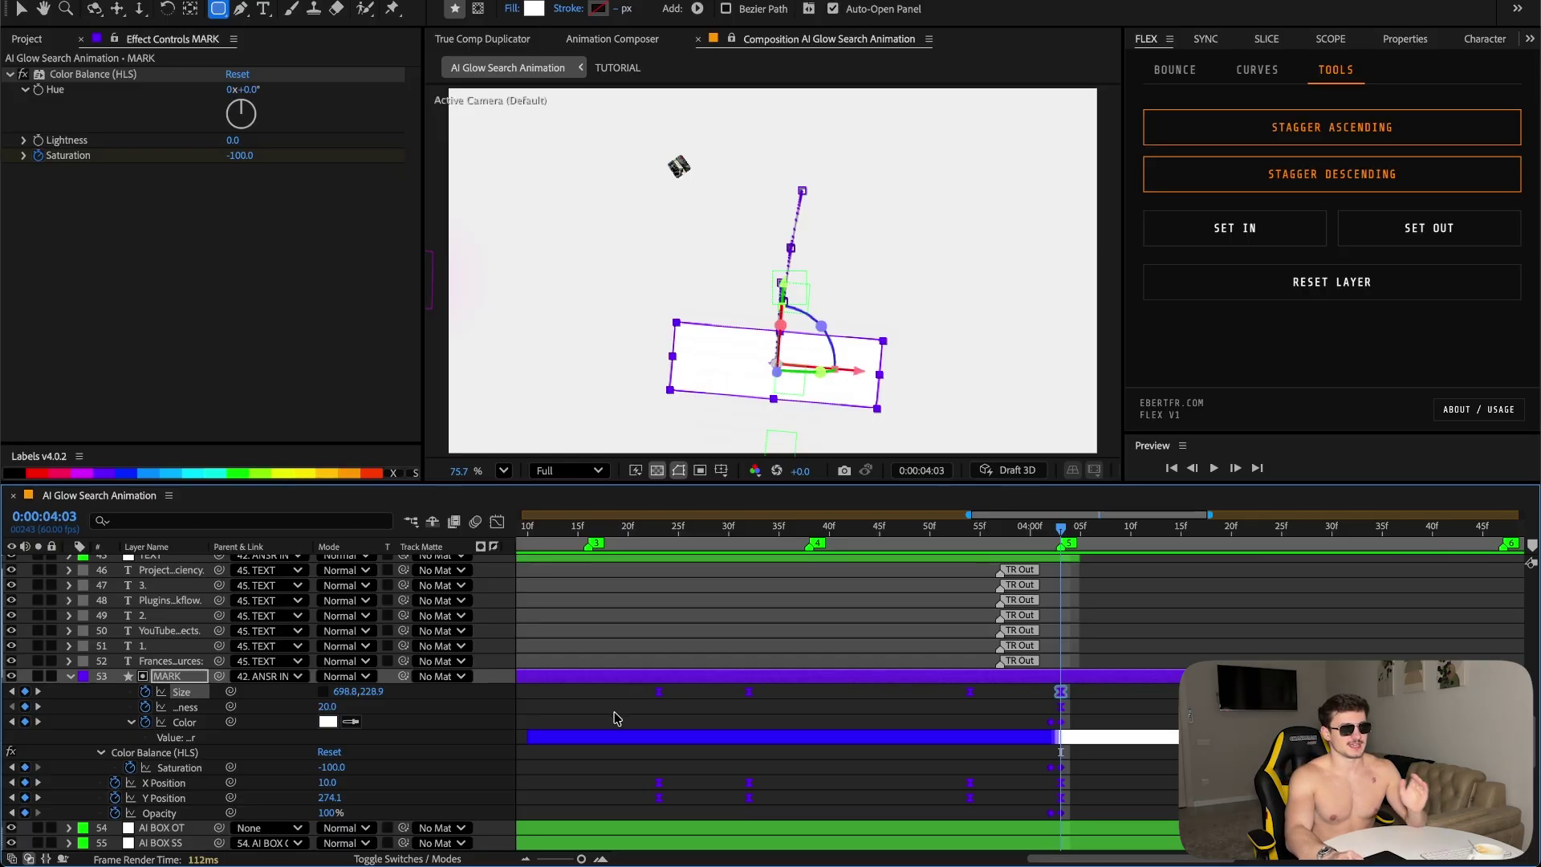
left_click(1107, 801)
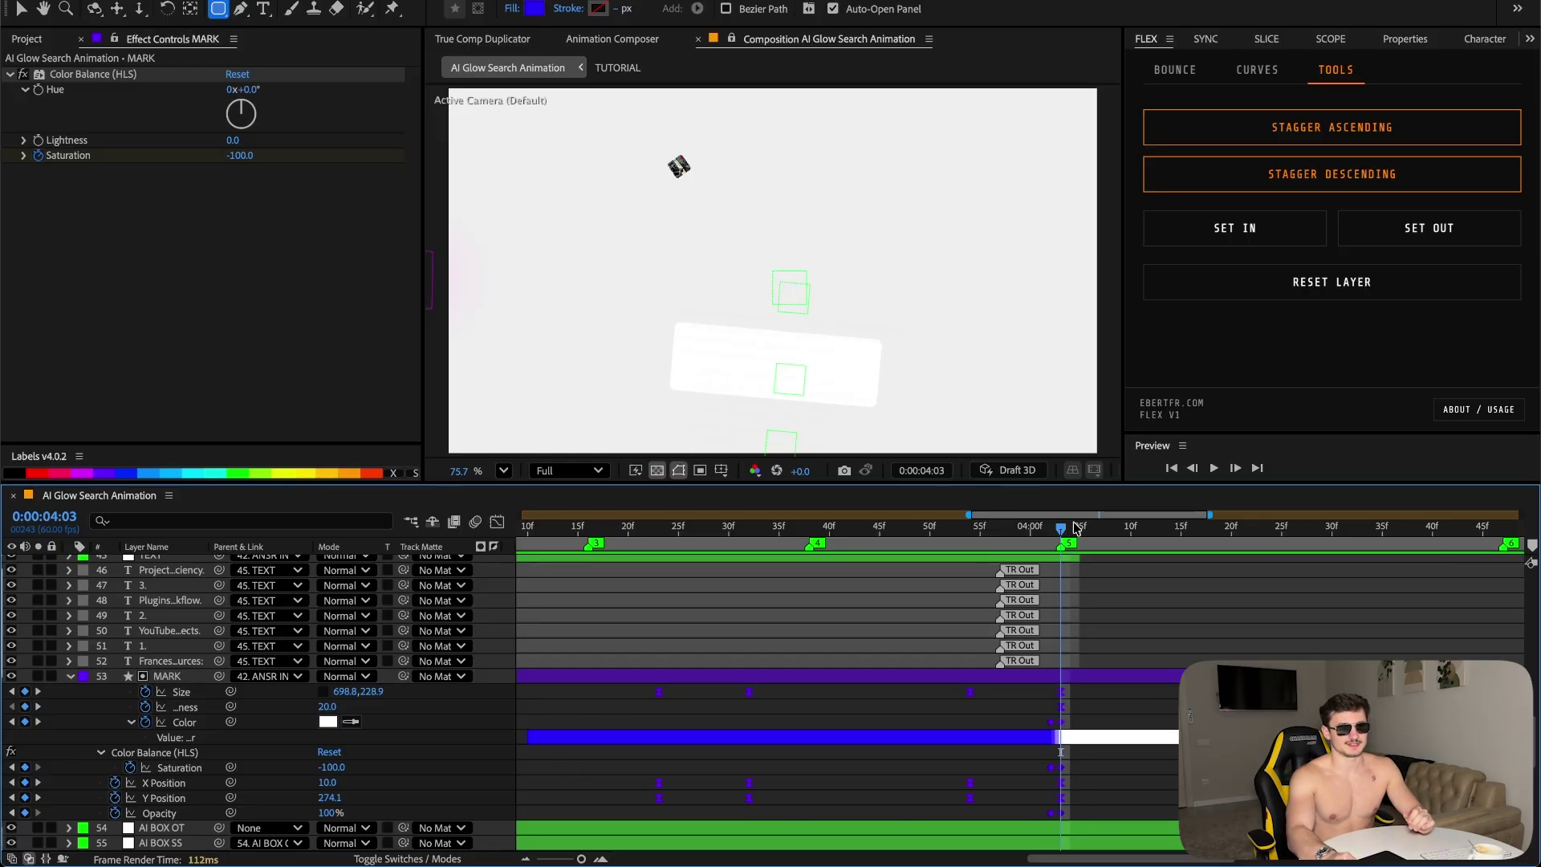
scroll(959, 573, "right", 3)
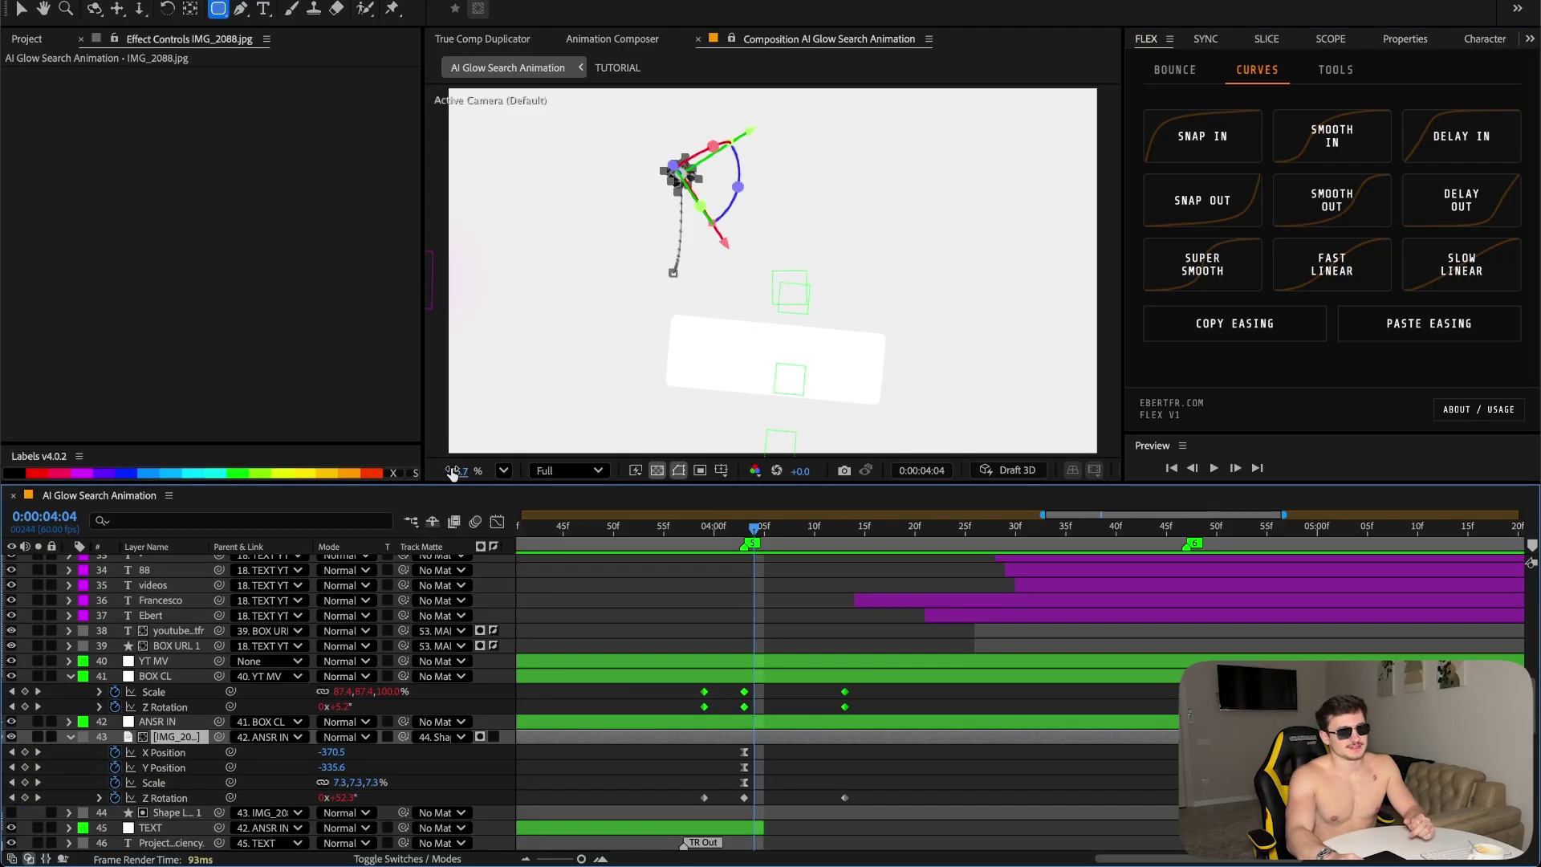
- Review the profile picture's Position, Scale and Z Rotation animation between 0:00:03:58 and 0:00:04:13
scroll(541, 431, "up", 2)
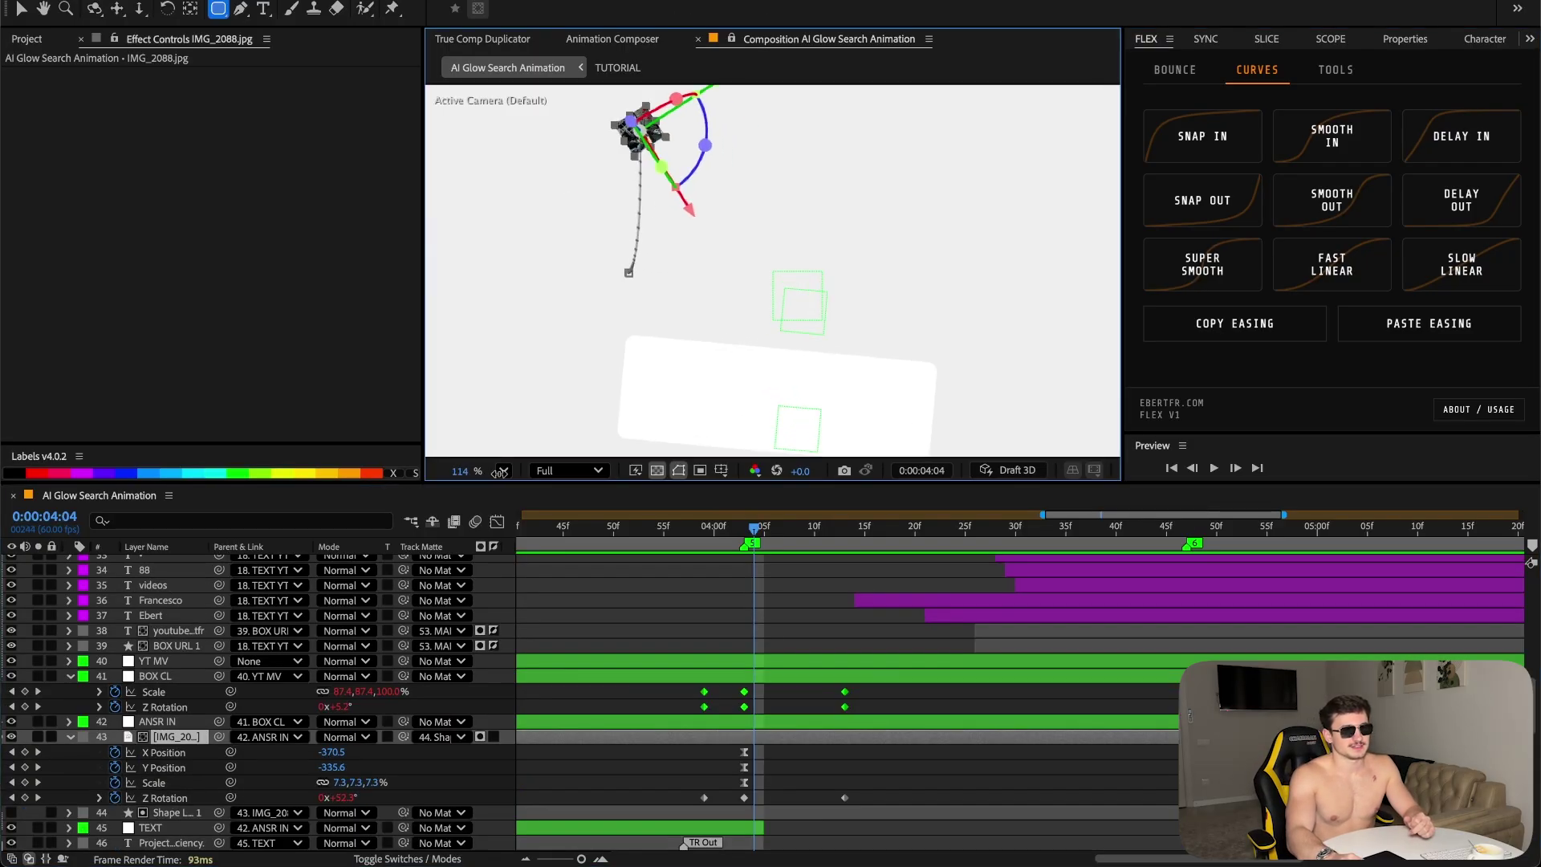
left_click(695, 528)
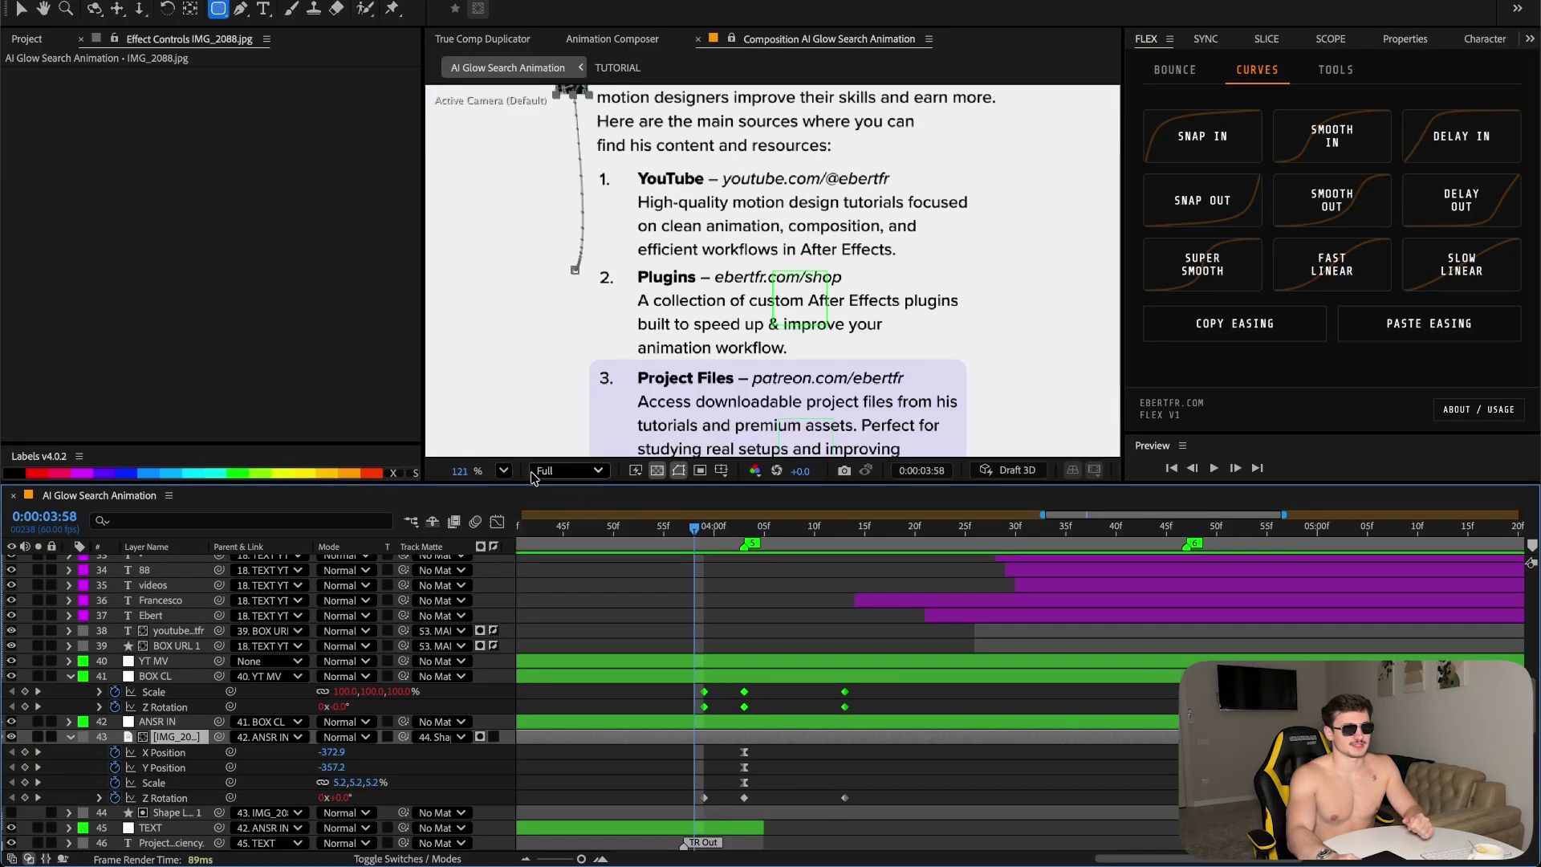
left_click(503, 470)
left_click(535, 503)
left_click(1036, 527)
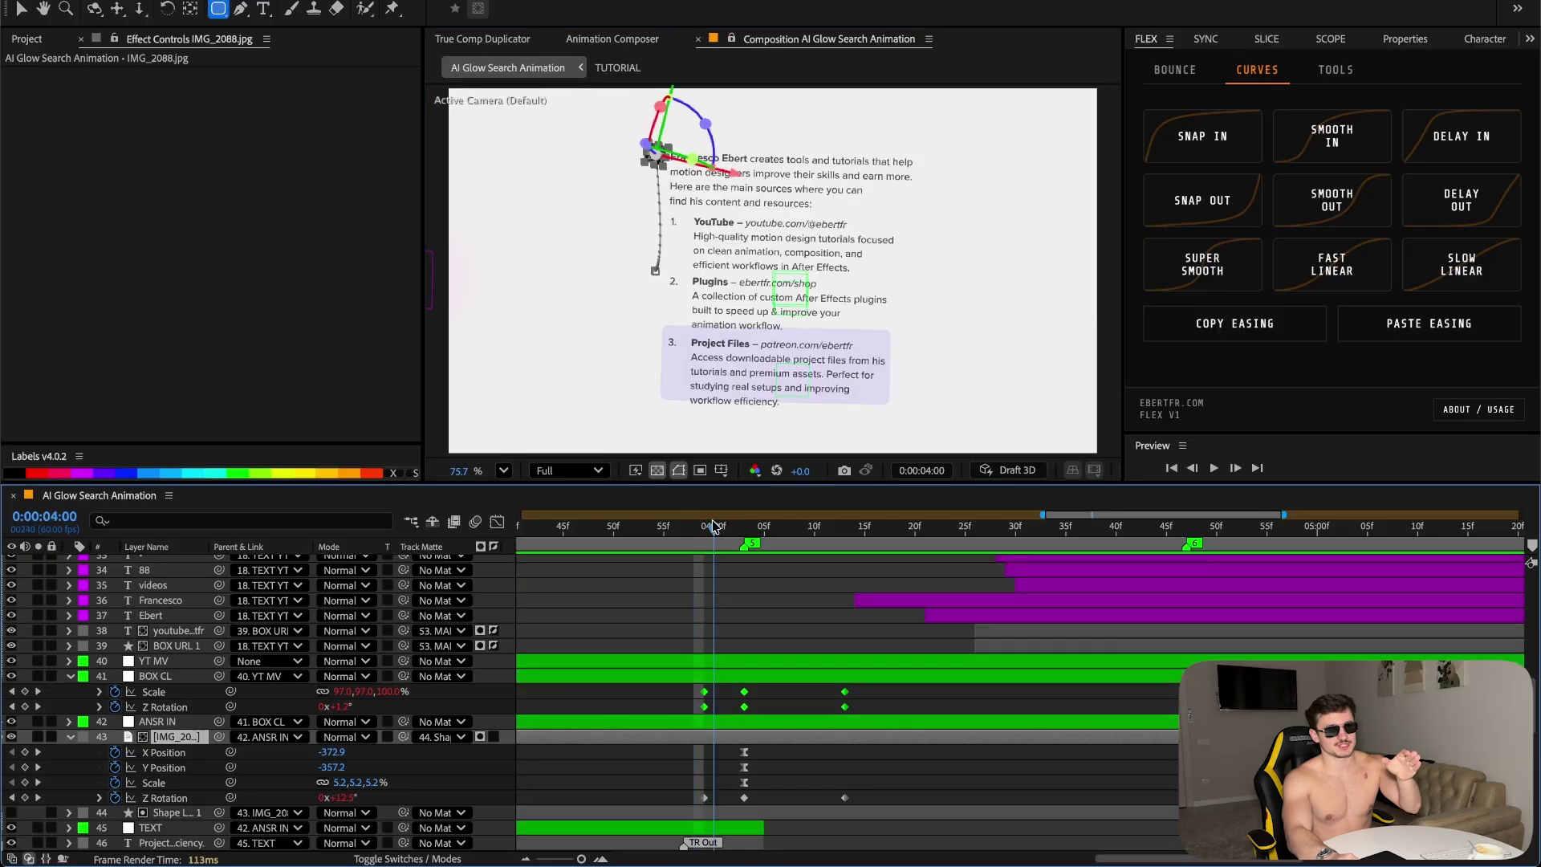
left_click_drag(1063, 540, 743, 645)
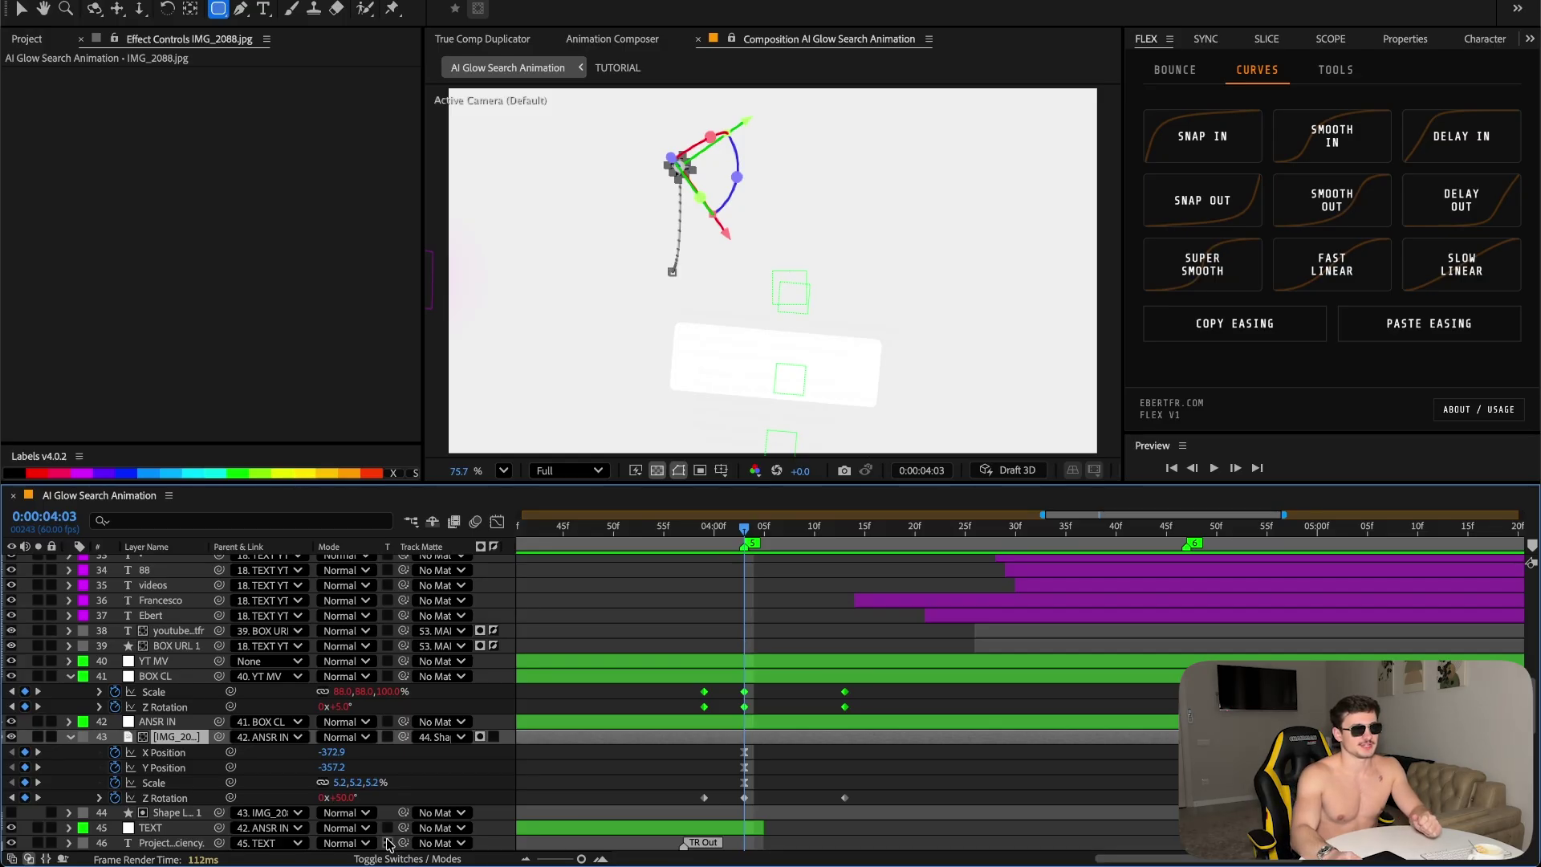
left_click(844, 532)
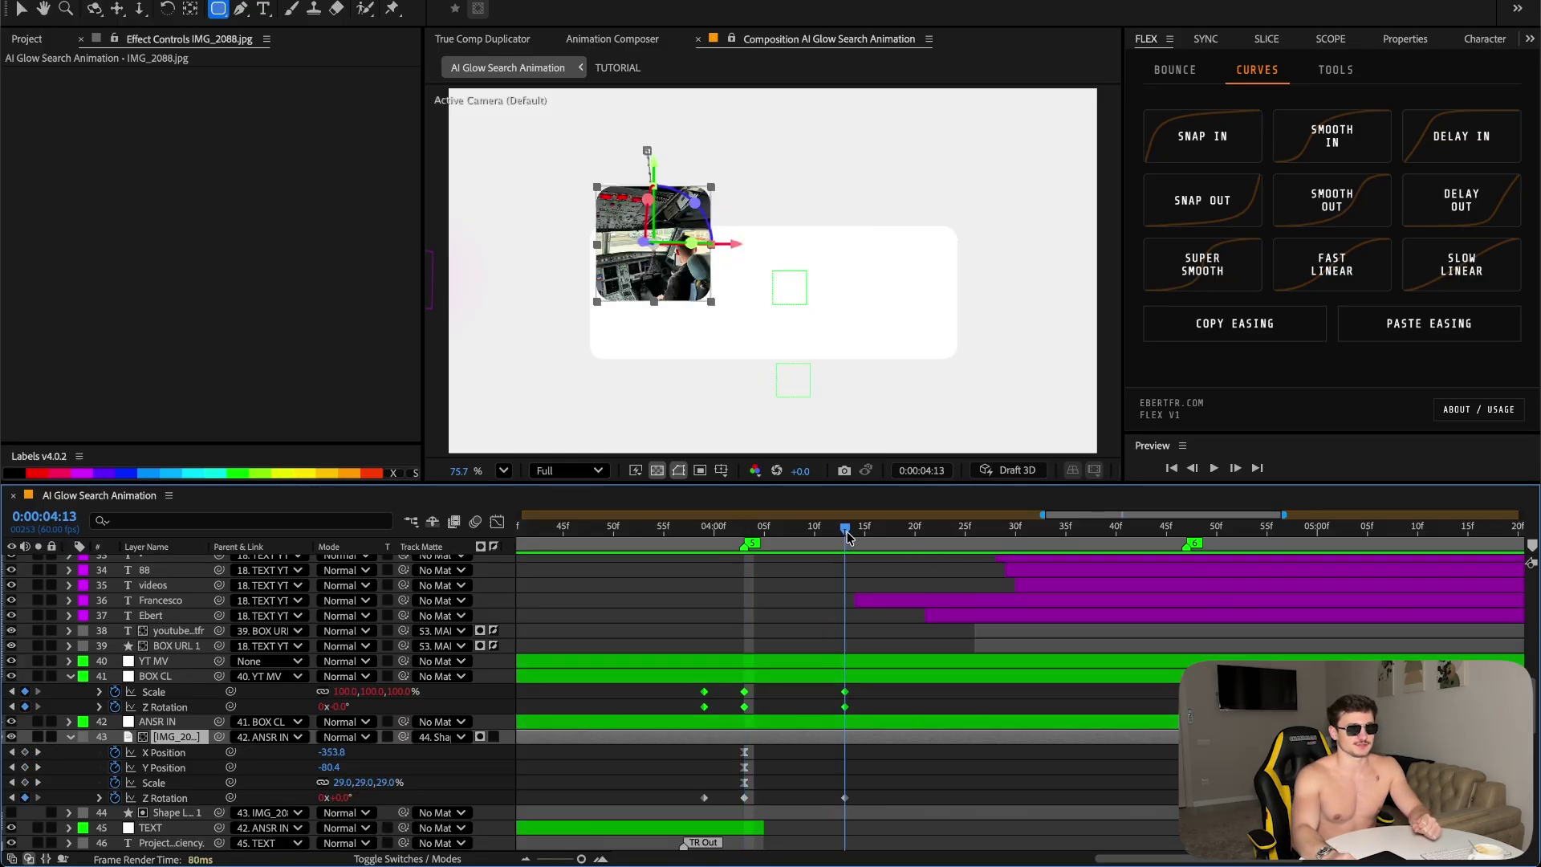
- Check the curves of the profile picture's keyframes in the Graph Editor
left_click_drag(849, 536, 1186, 621)
left_click_drag(1170, 747, 1200, 788)
left_click(497, 522)
left_click(497, 522)
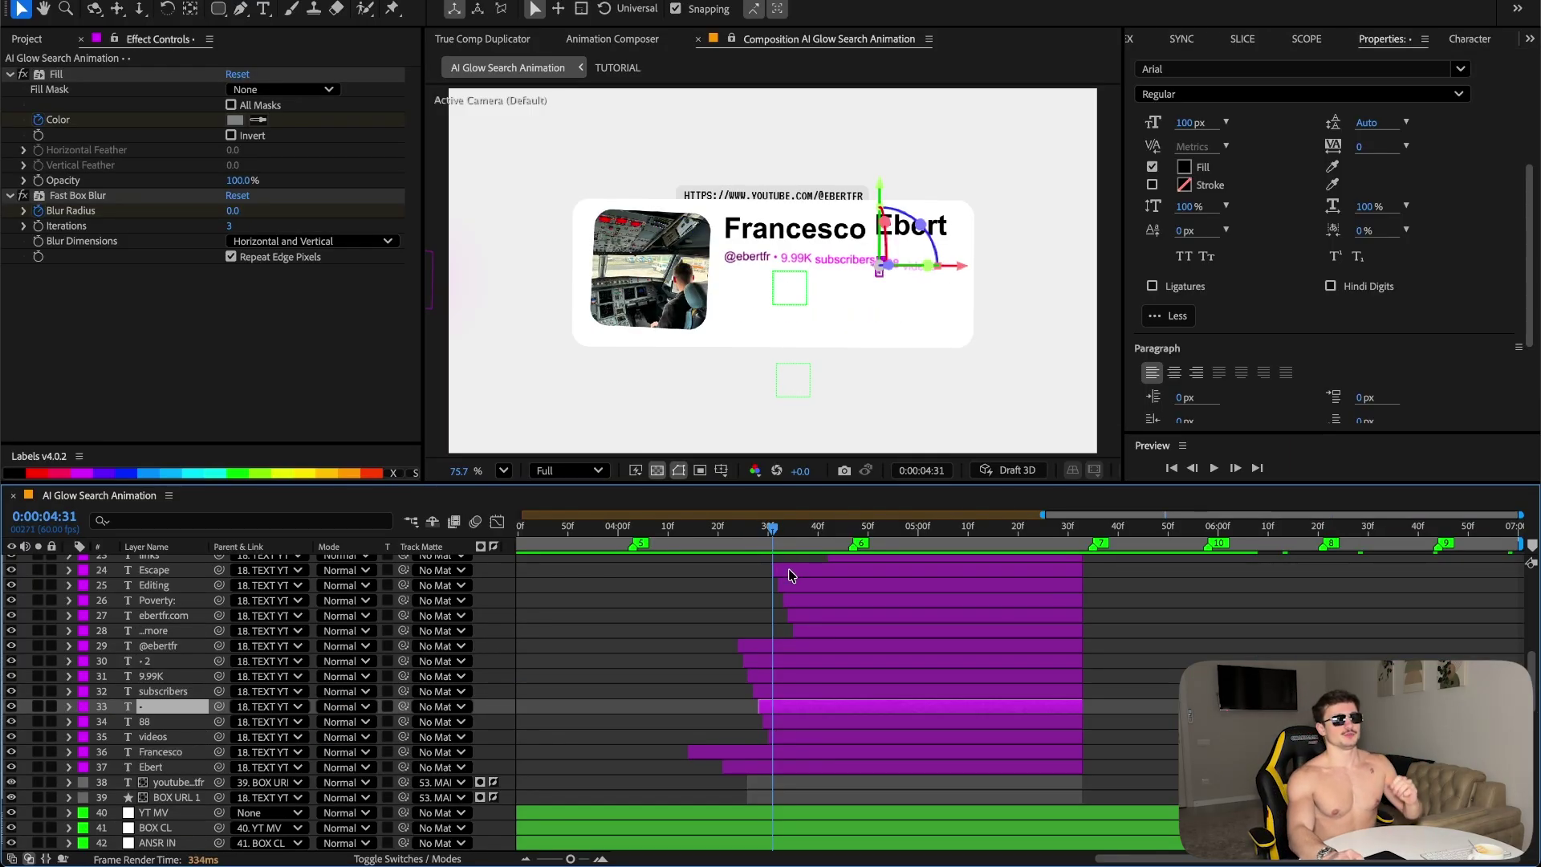
- Review the YouTube card's staggered text reveal from 0:00:04:31 and show the Slice tool for splitting text
left_click_drag(786, 551, 905, 549)
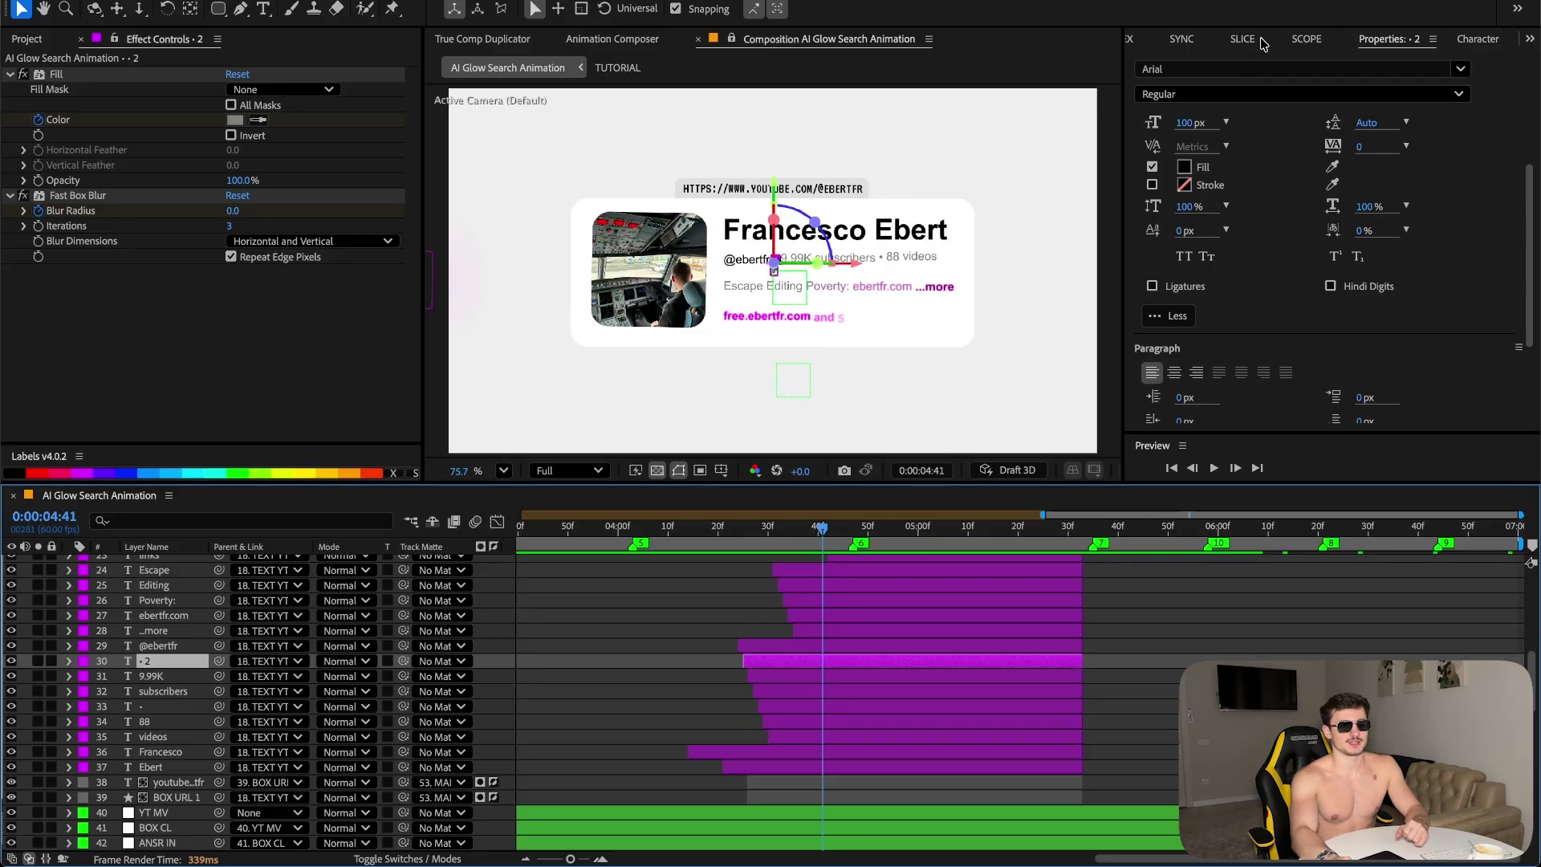
left_click(1242, 39)
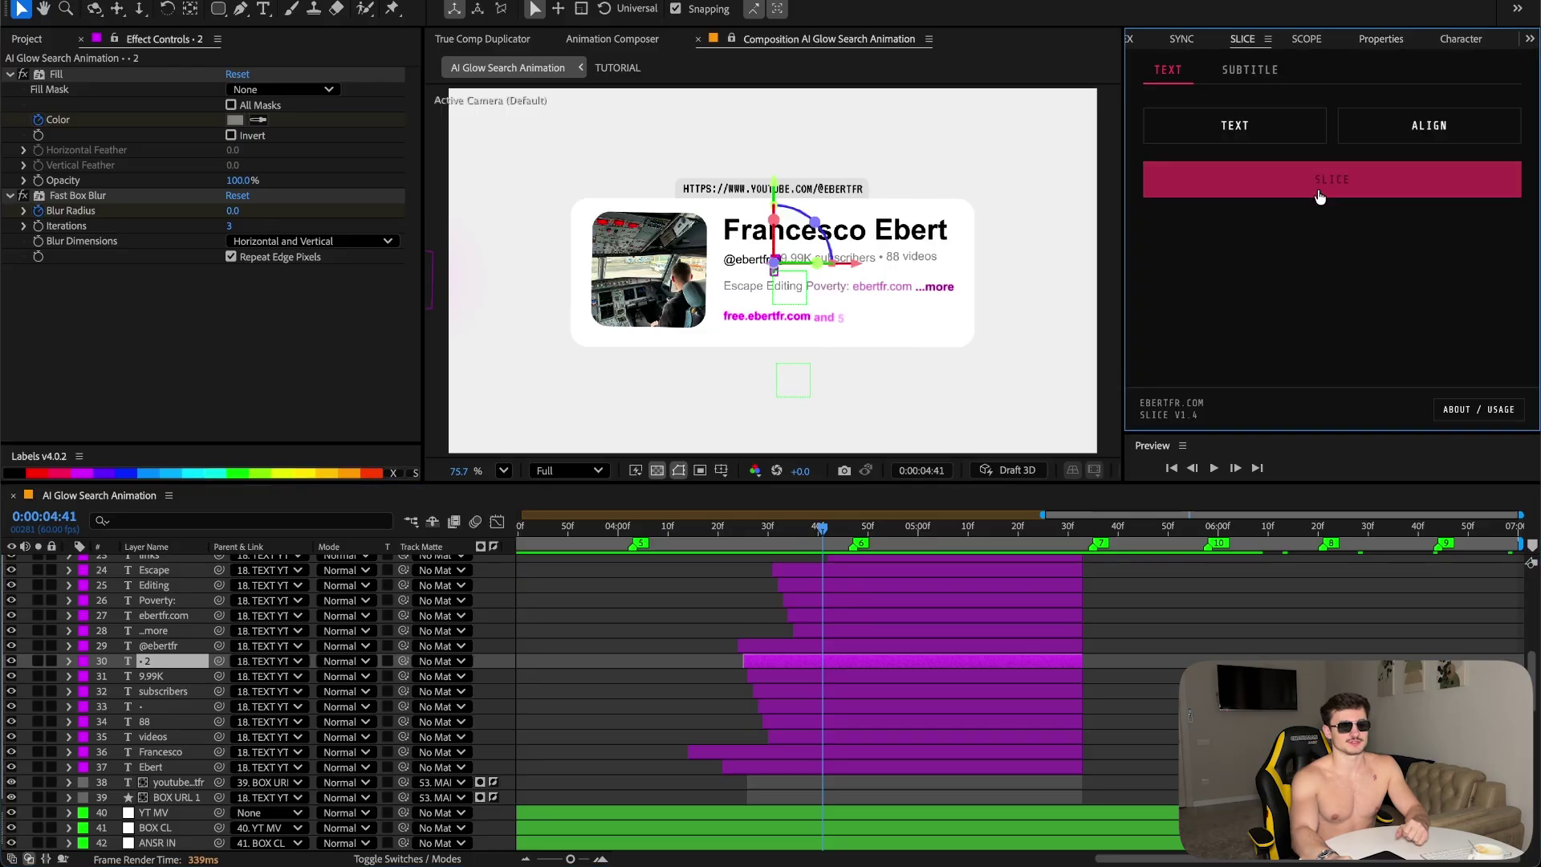
left_click(1317, 191)
- Inspect the fill Color, Blur Radius, Y Position and Opacity keyframes of the bullet text layer 30
left_click(855, 665)
key("u")
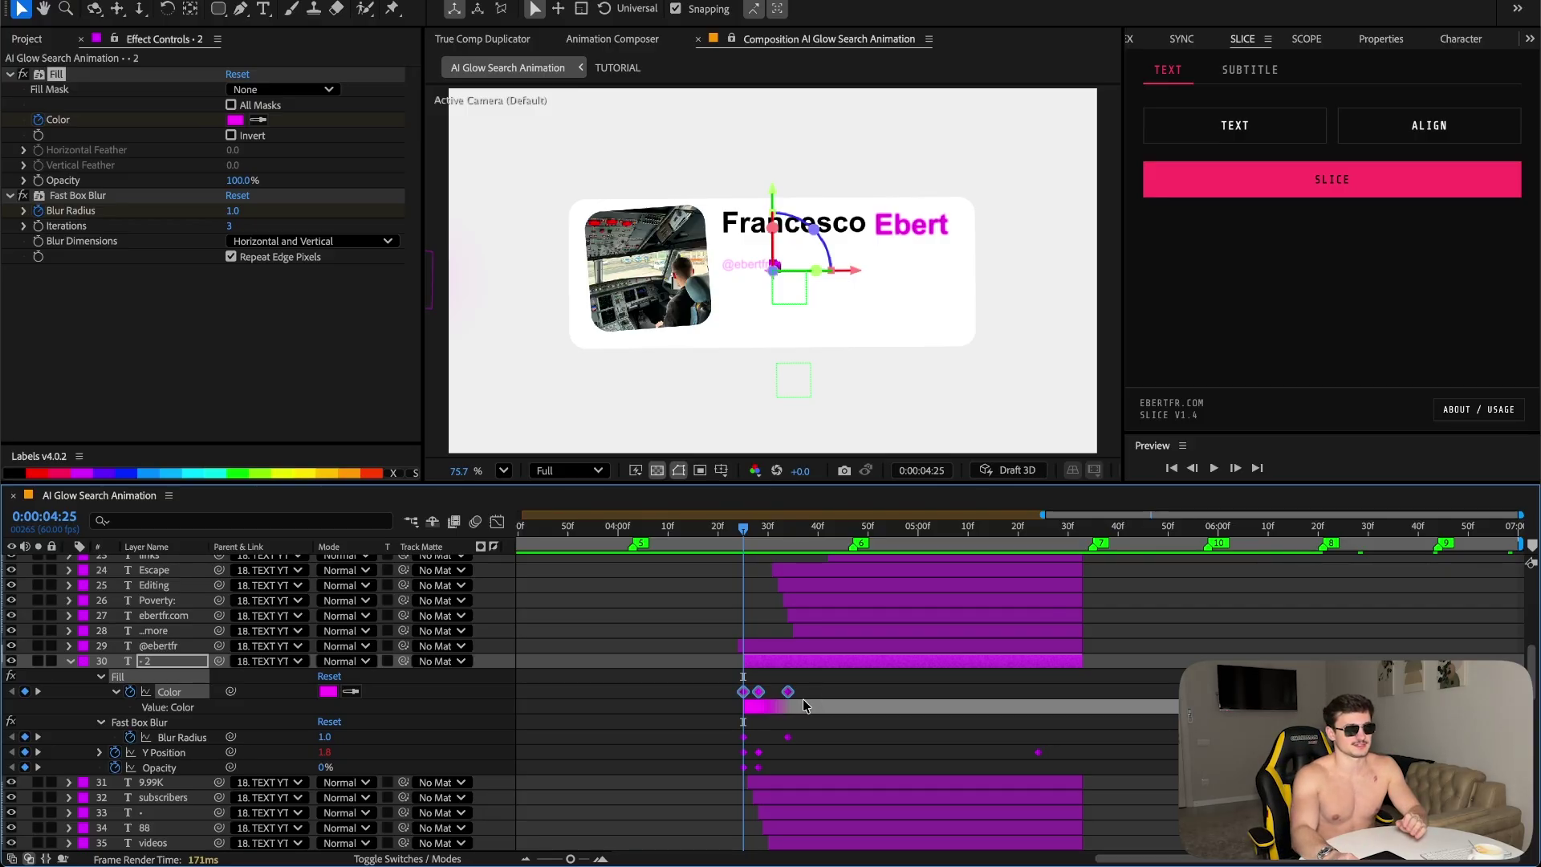
key("u")
key("ctrl+Up")
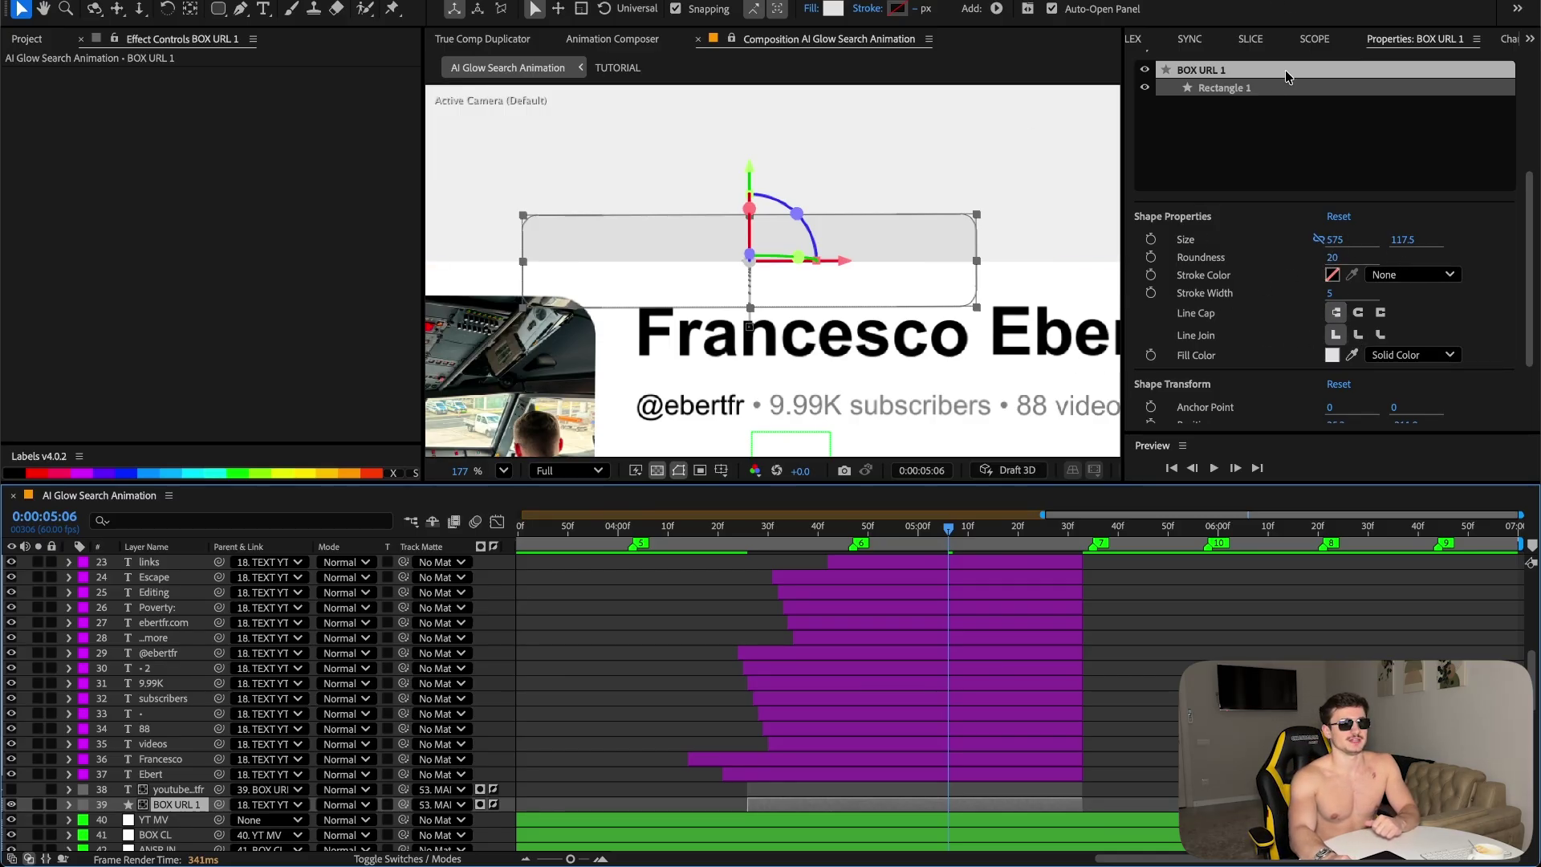
- Turn on the visibility of the YouTube URL text layer above BOX URL 1 and check its text settings
left_click(172, 789)
left_click(12, 790)
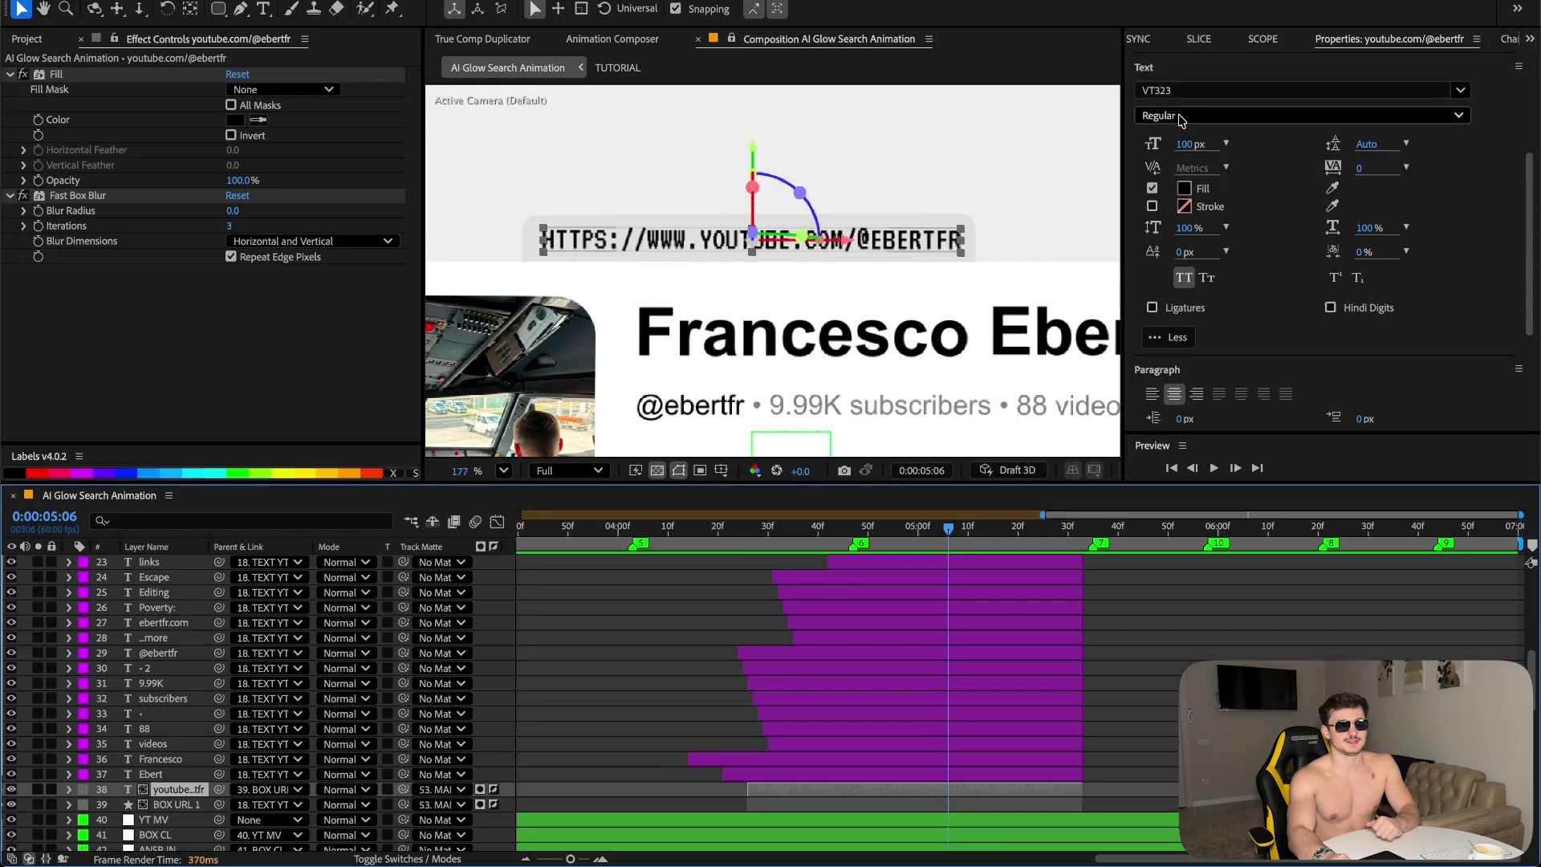
left_click(691, 600)
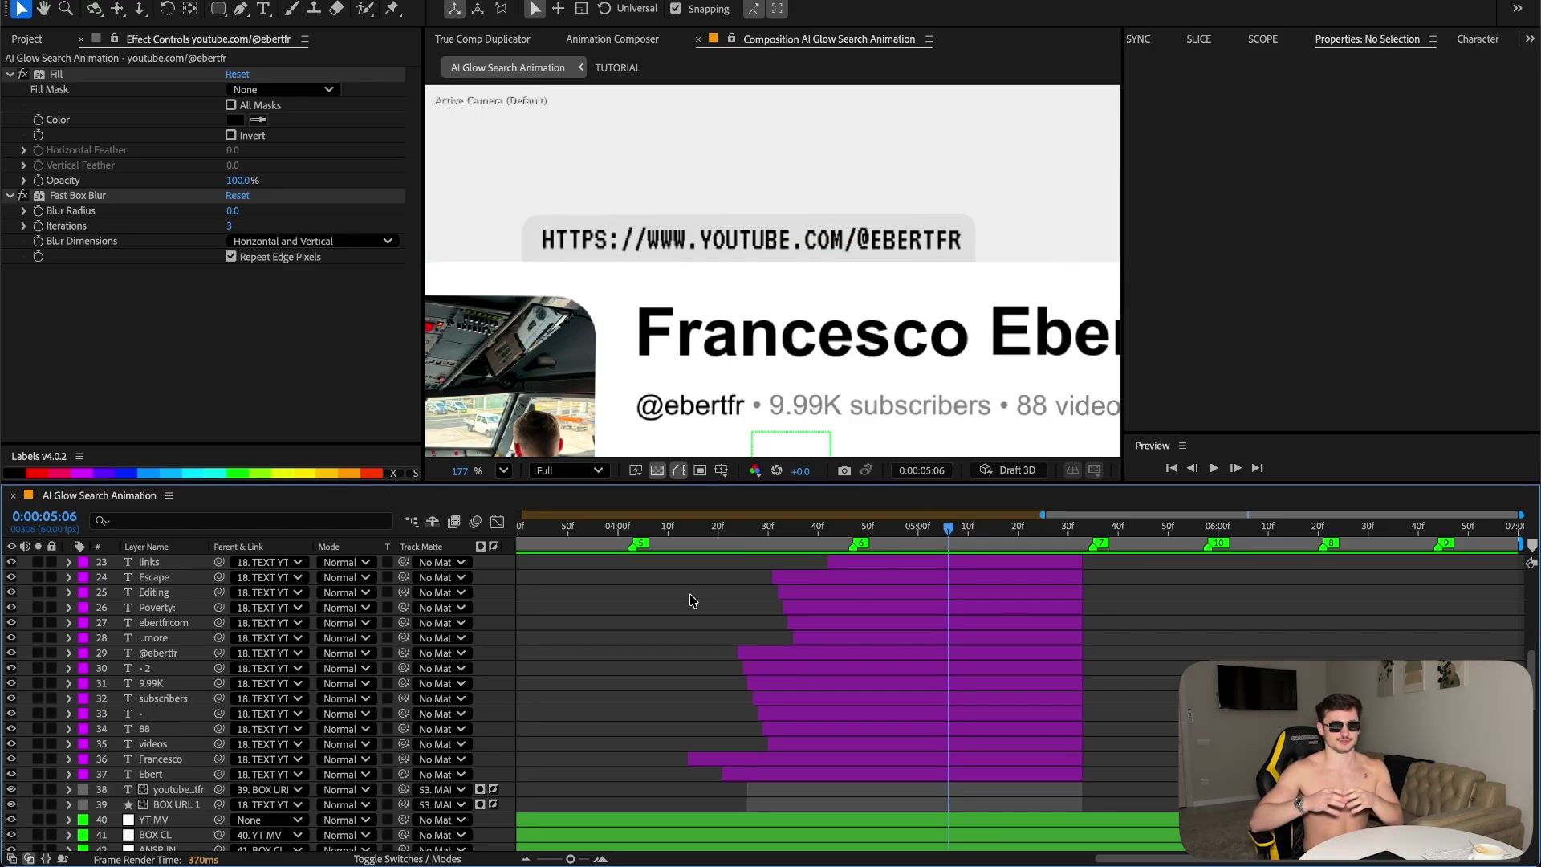
- Set MARK as the inverted track matte of both the YouTube URL text layer and BOX URL 1
left_click_drag(402, 698, 198, 630)
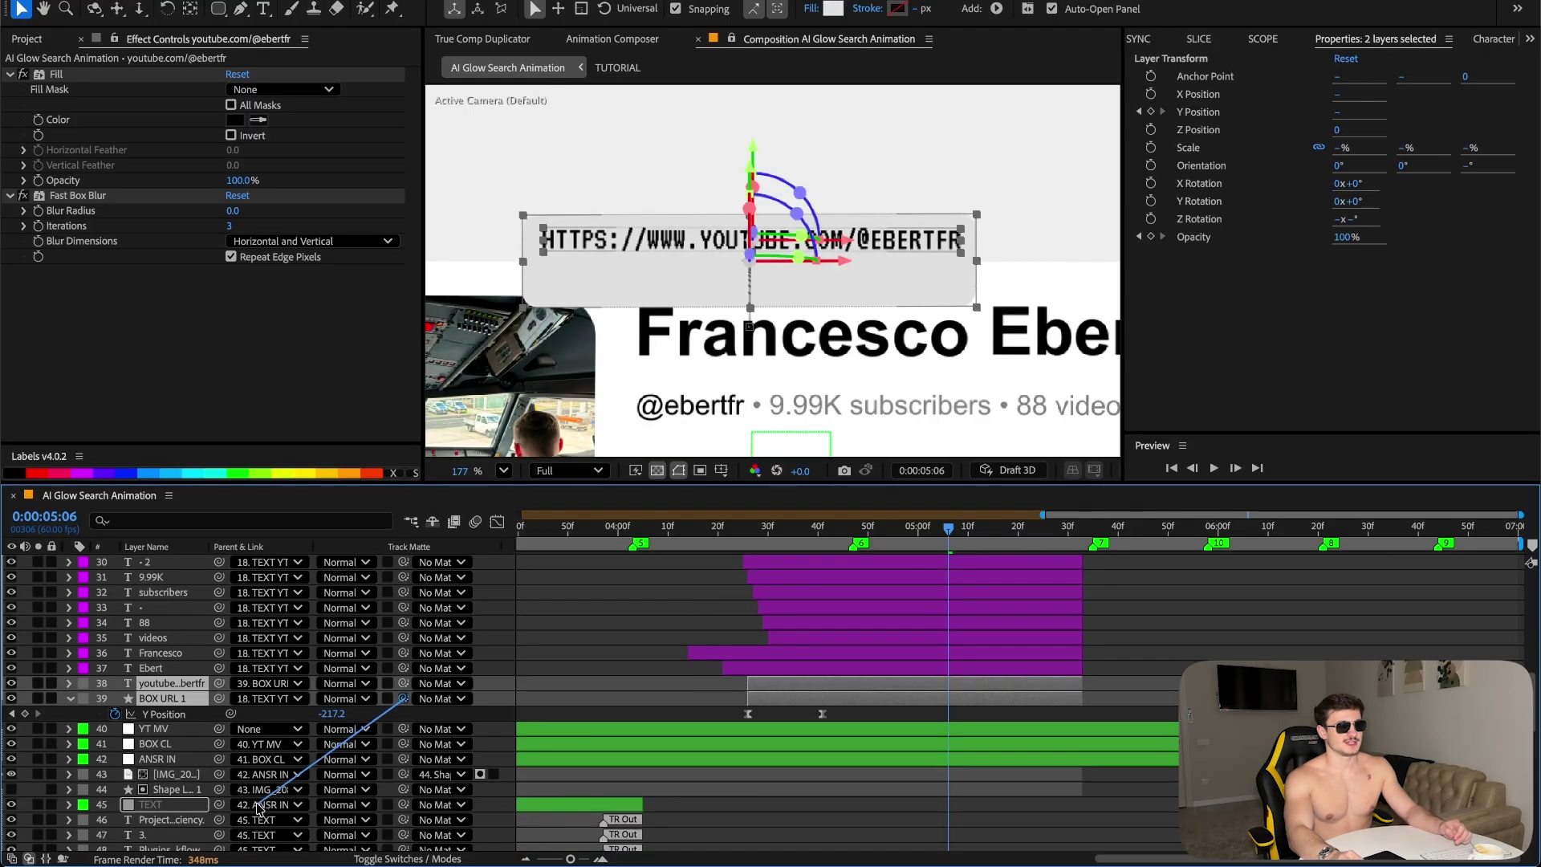
scroll(201, 631, "up", 7)
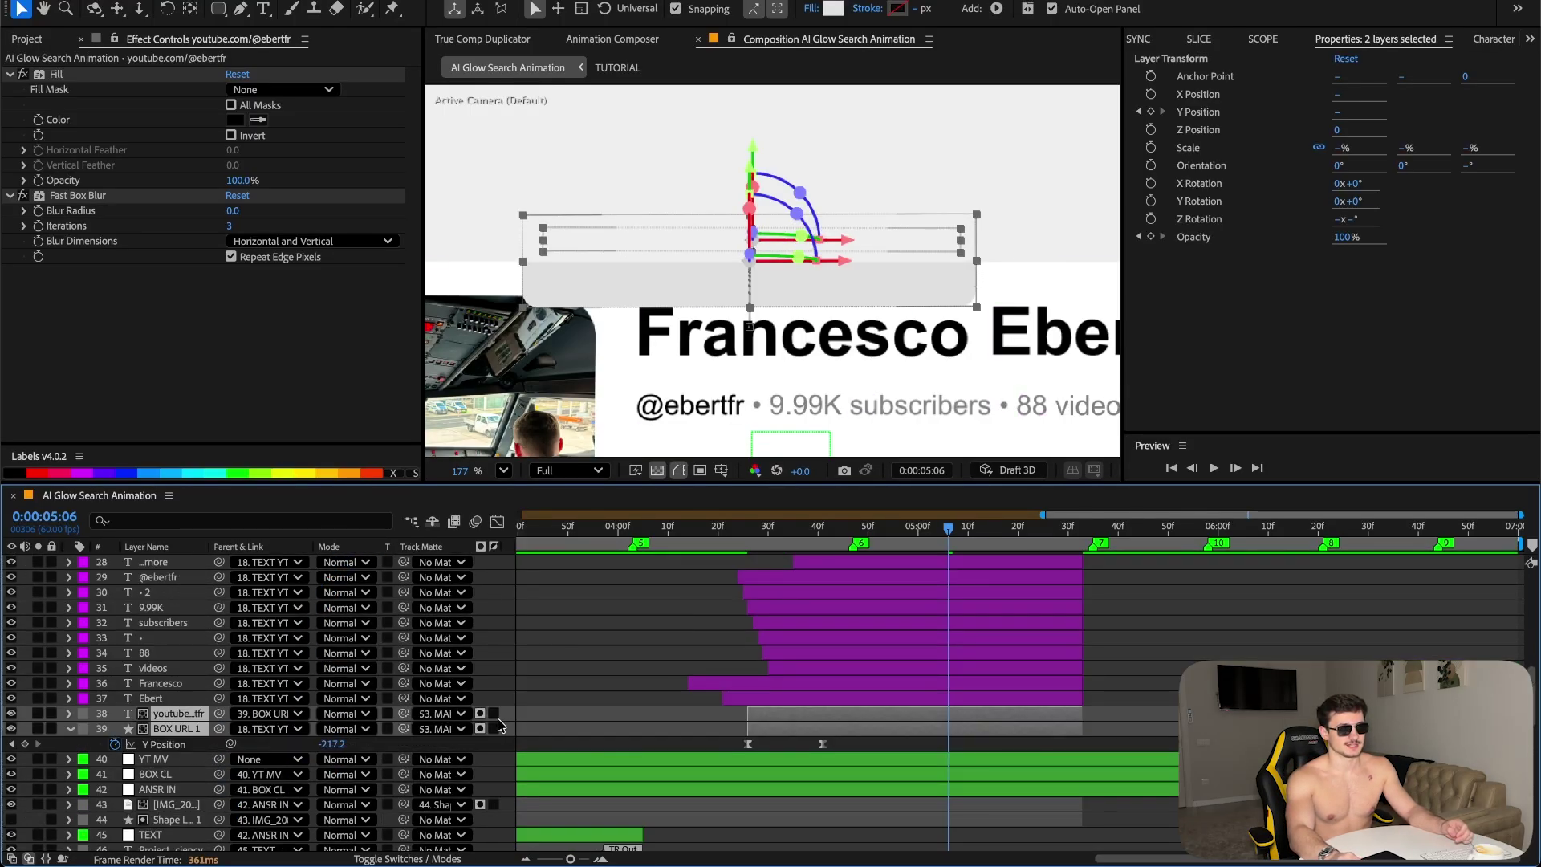
left_click(495, 713)
left_click(493, 728)
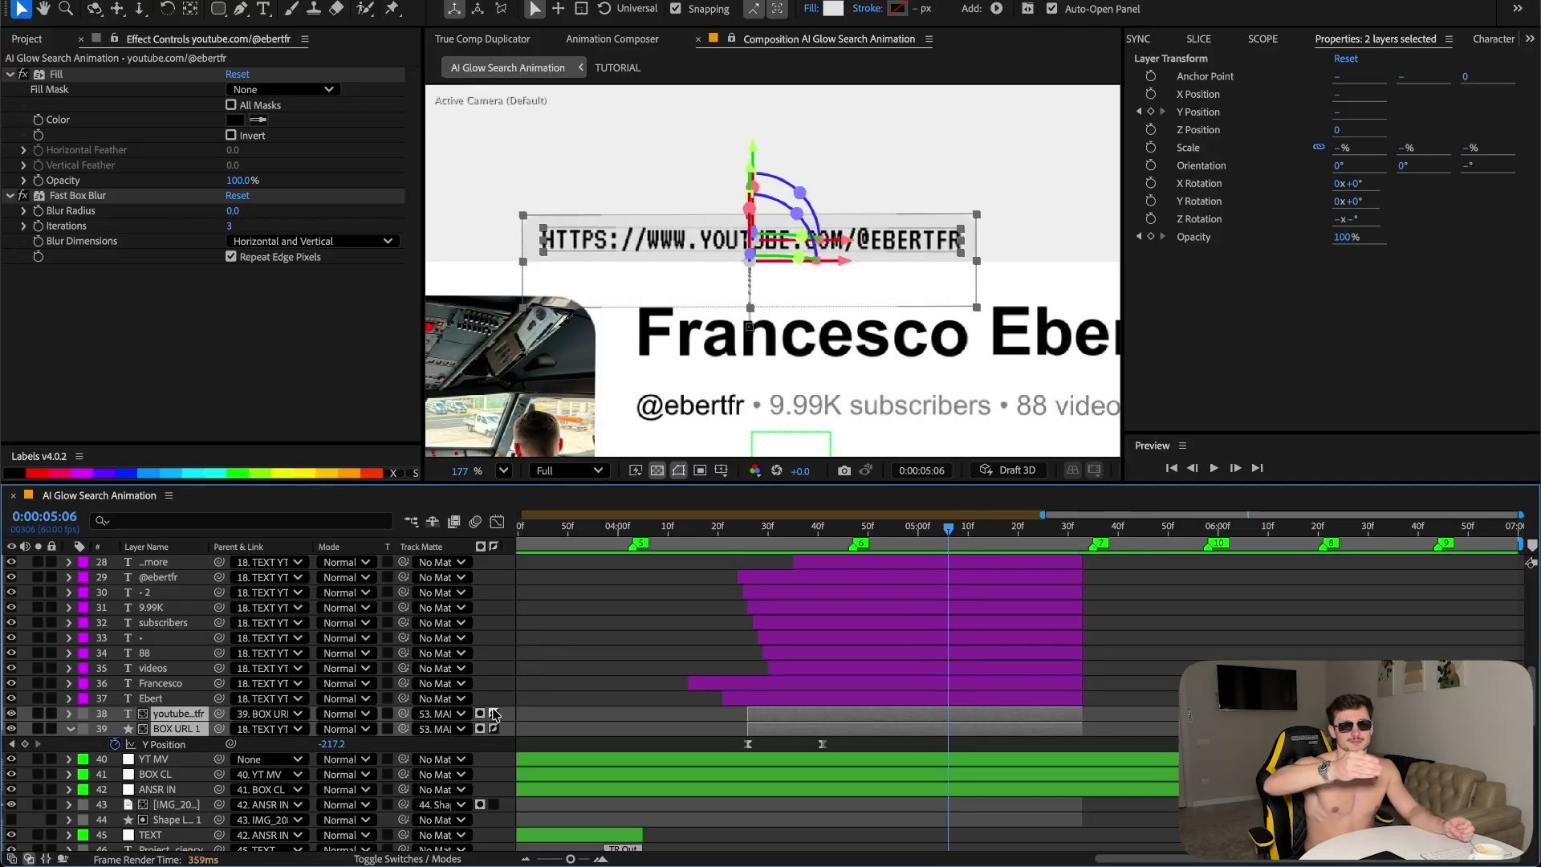
left_click(610, 642)
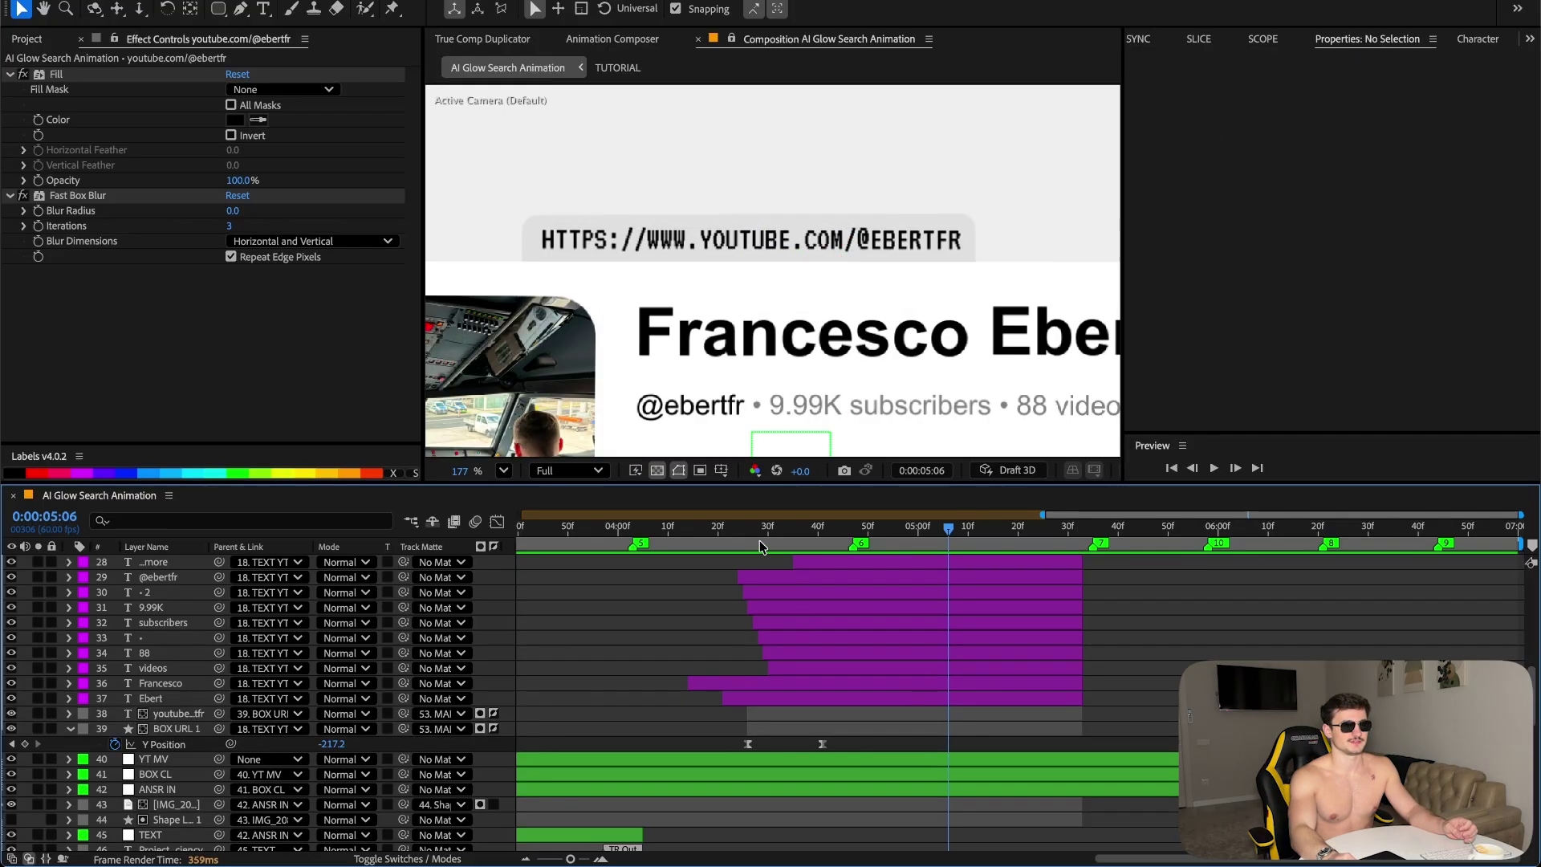
- Apply the Snap In easing curve to BOX URL 1's first Y Position keyframe and review the URL tab's reveal
left_click_drag(756, 537, 768, 537)
left_click_drag(714, 736, 757, 745)
left_click(1145, 38)
left_click(1210, 149)
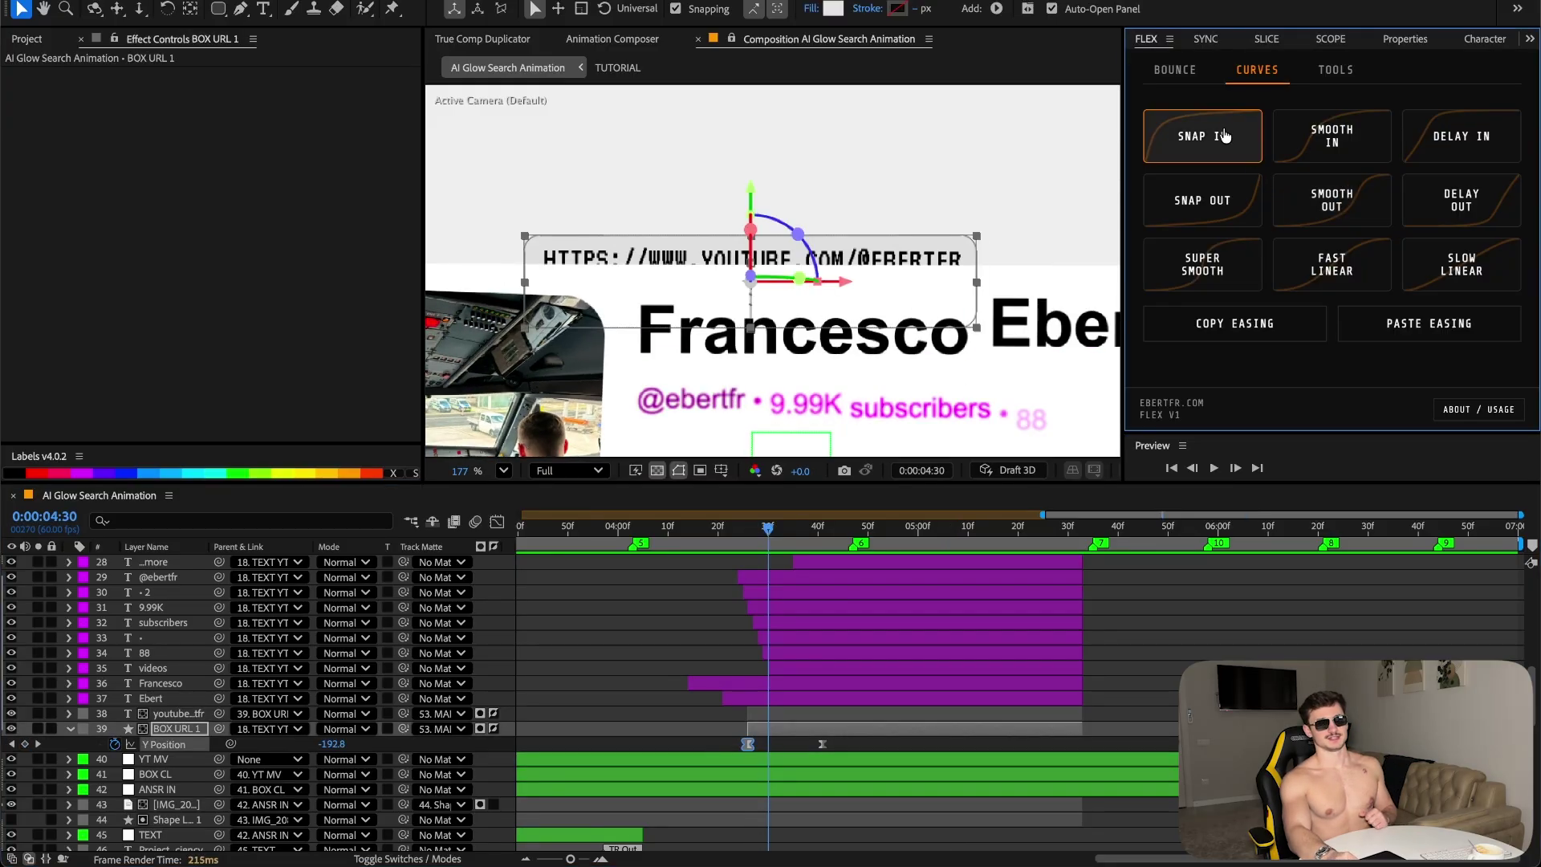
left_click_drag(768, 528, 794, 542)
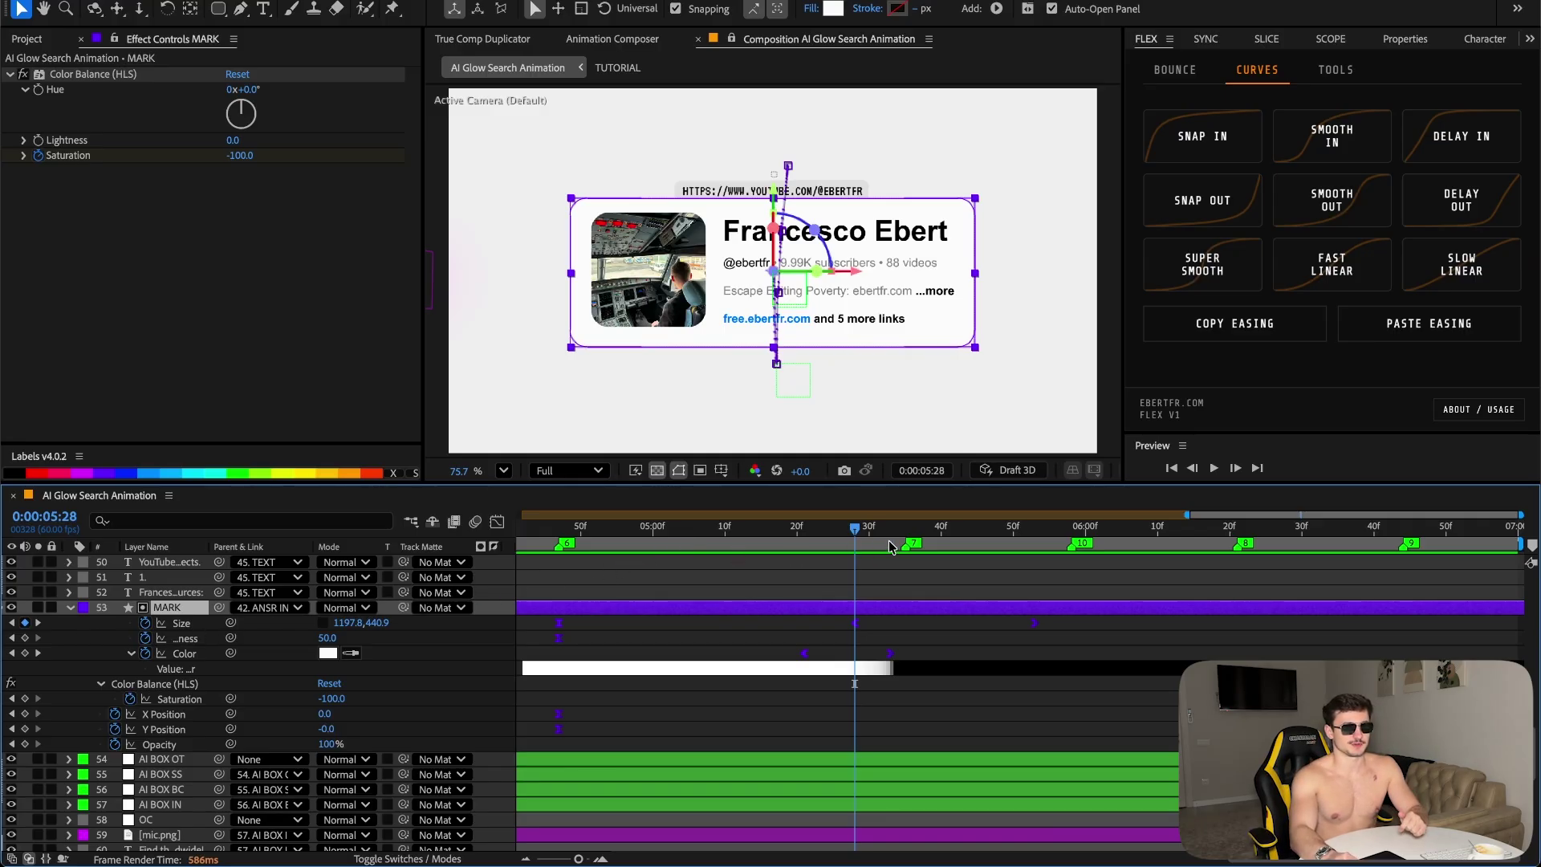
- Return from the TUTORIAL precomp to AI Glow Search Animation and set MARK as the TUTORIAL layer's track matte
left_click_drag(872, 533, 1036, 538)
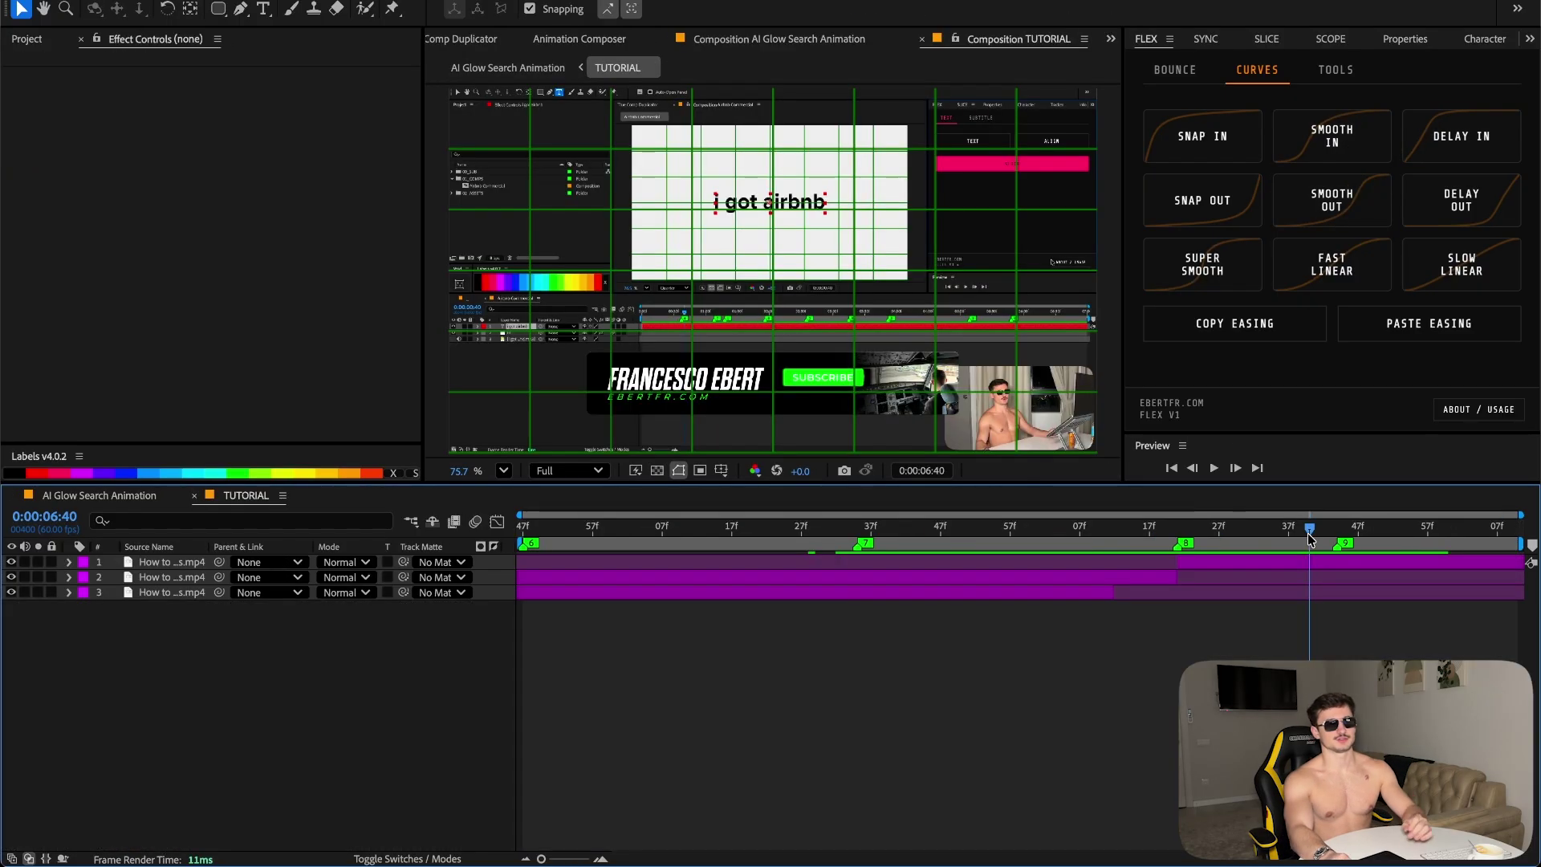
key("super+w")
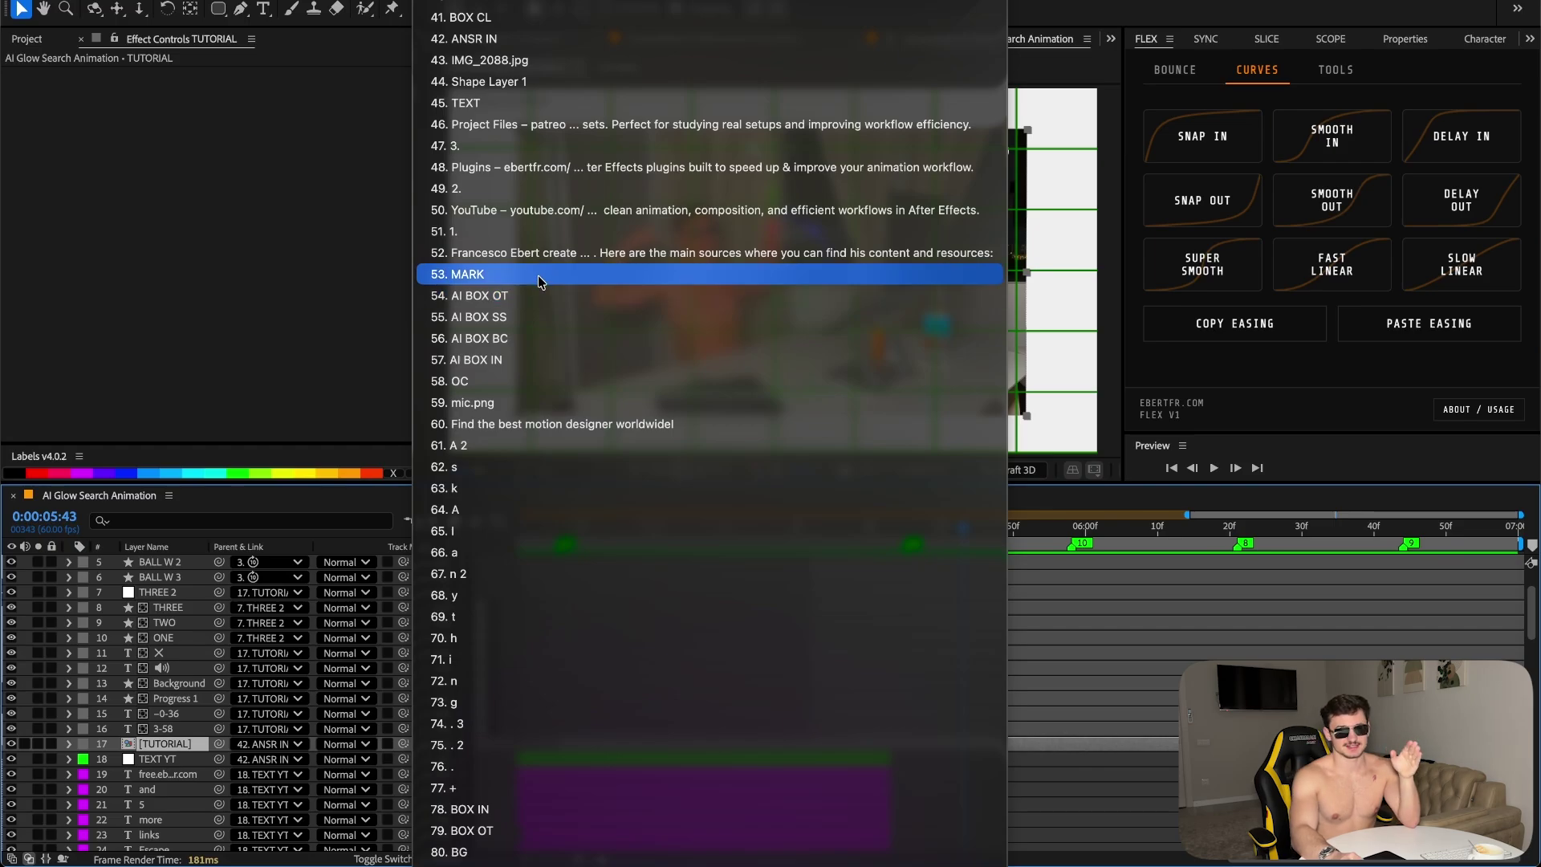
left_click(480, 274)
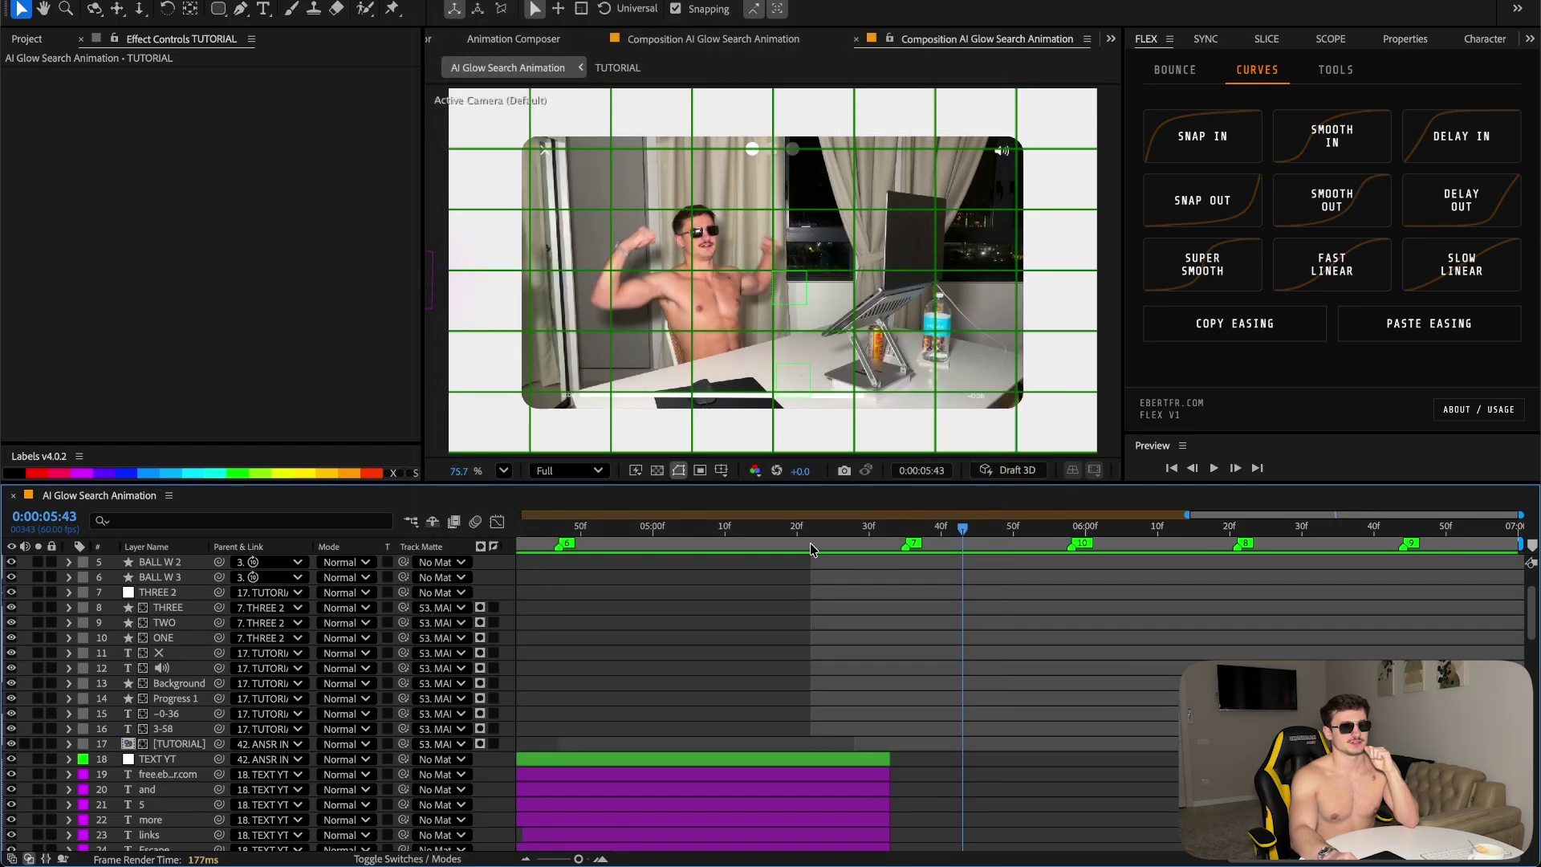
left_click_drag(972, 542, 1001, 543)
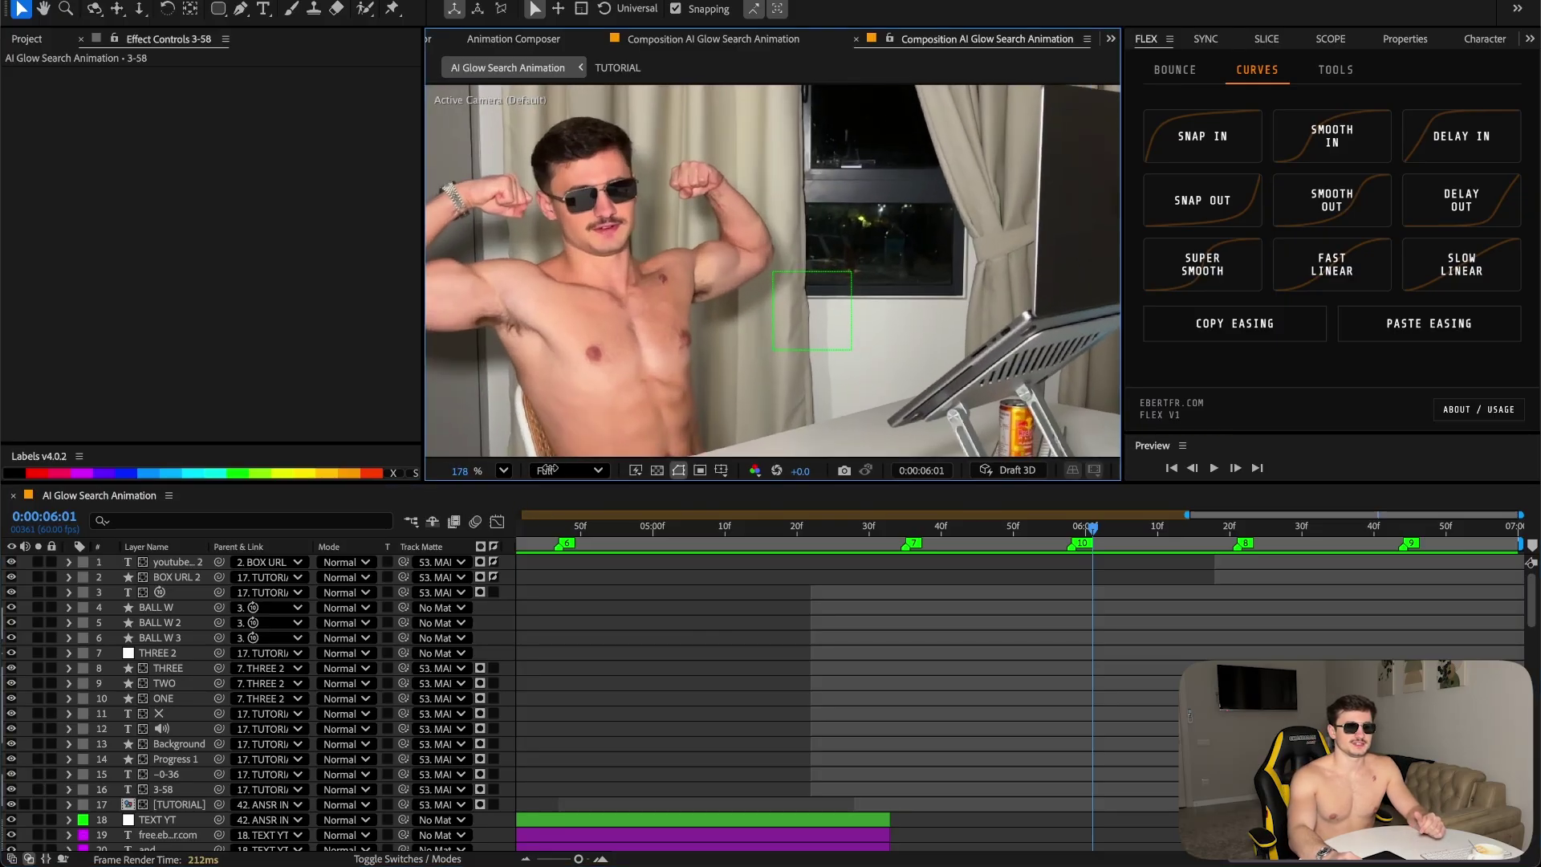
- Inspect the text settings of the X symbol on layer 11 and examine the speaker symbol on layer 12
mouse_move(550, 468)
left_mouse_down()
mouse_move(496, 467)
mouse_move(544, 467)
left_mouse_up()
left_click_drag(635, 185, 1008, 508)
double_click(158, 713)
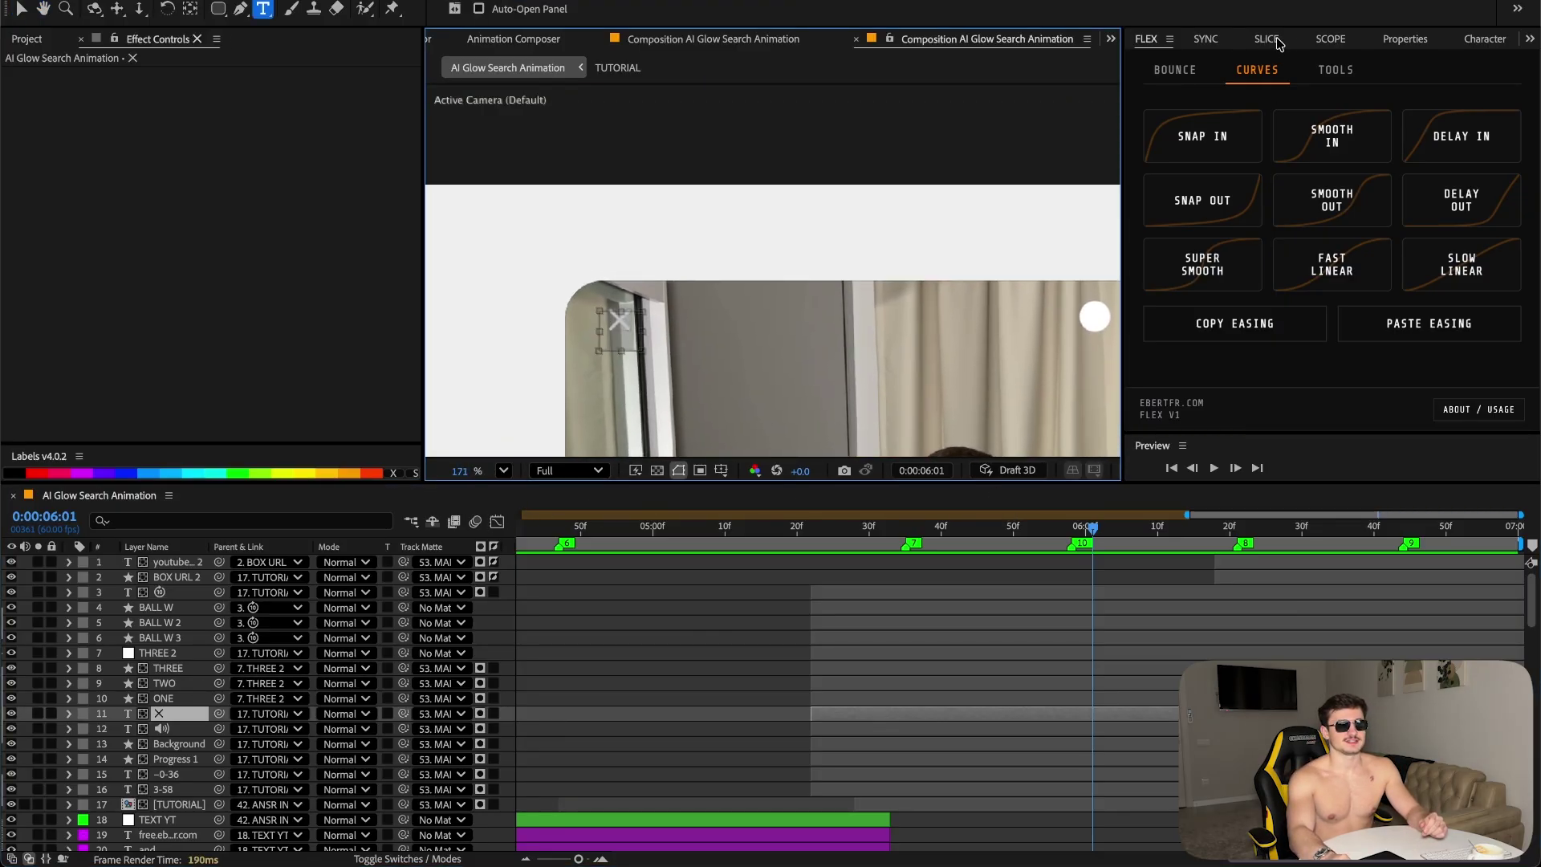
left_click(1404, 38)
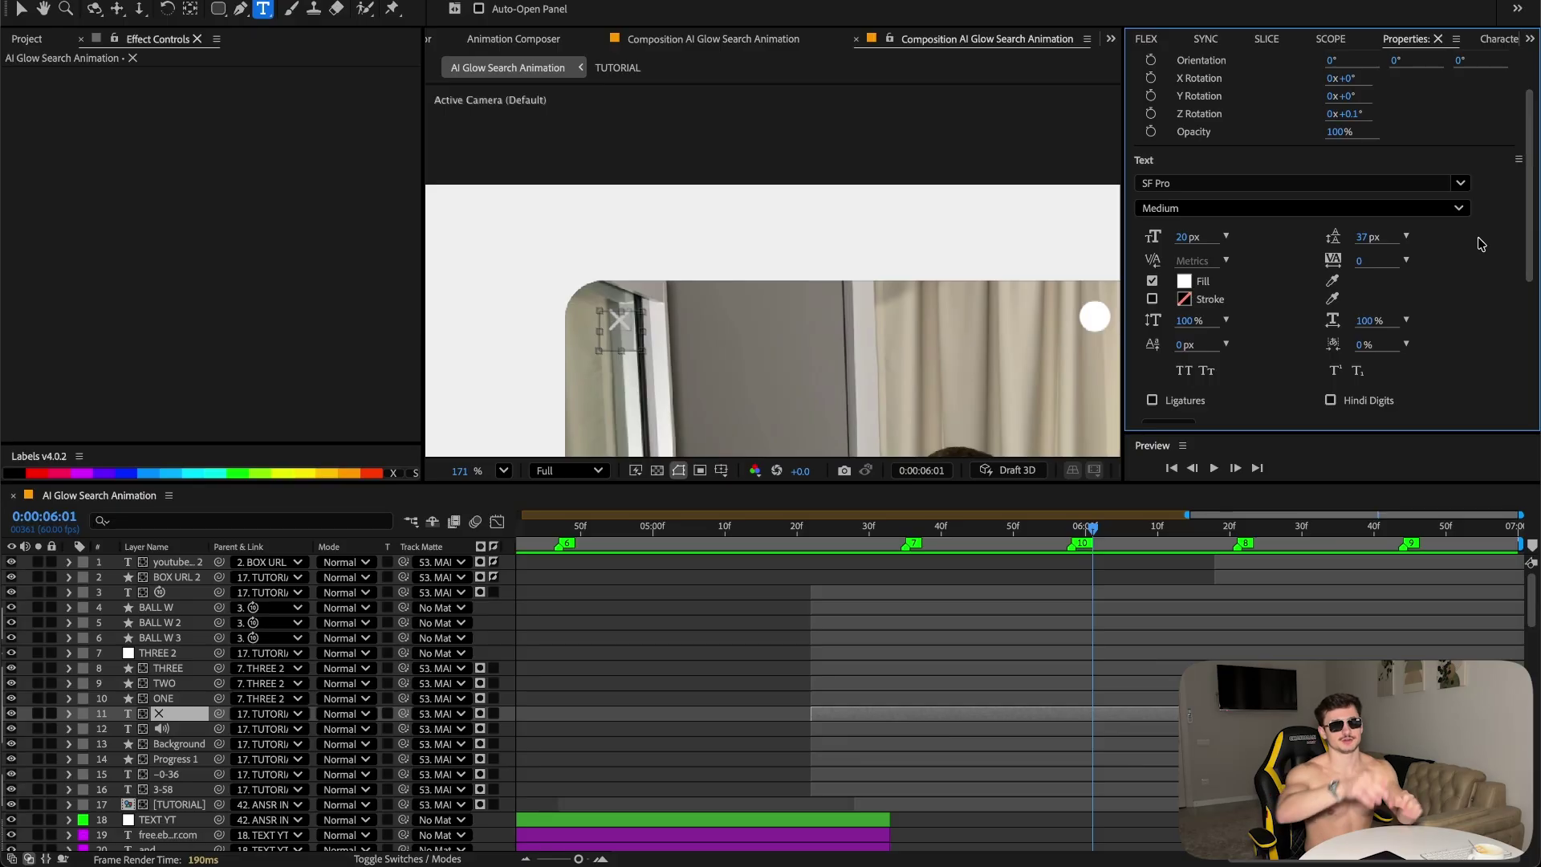
left_click_drag(460, 469, 635, 466)
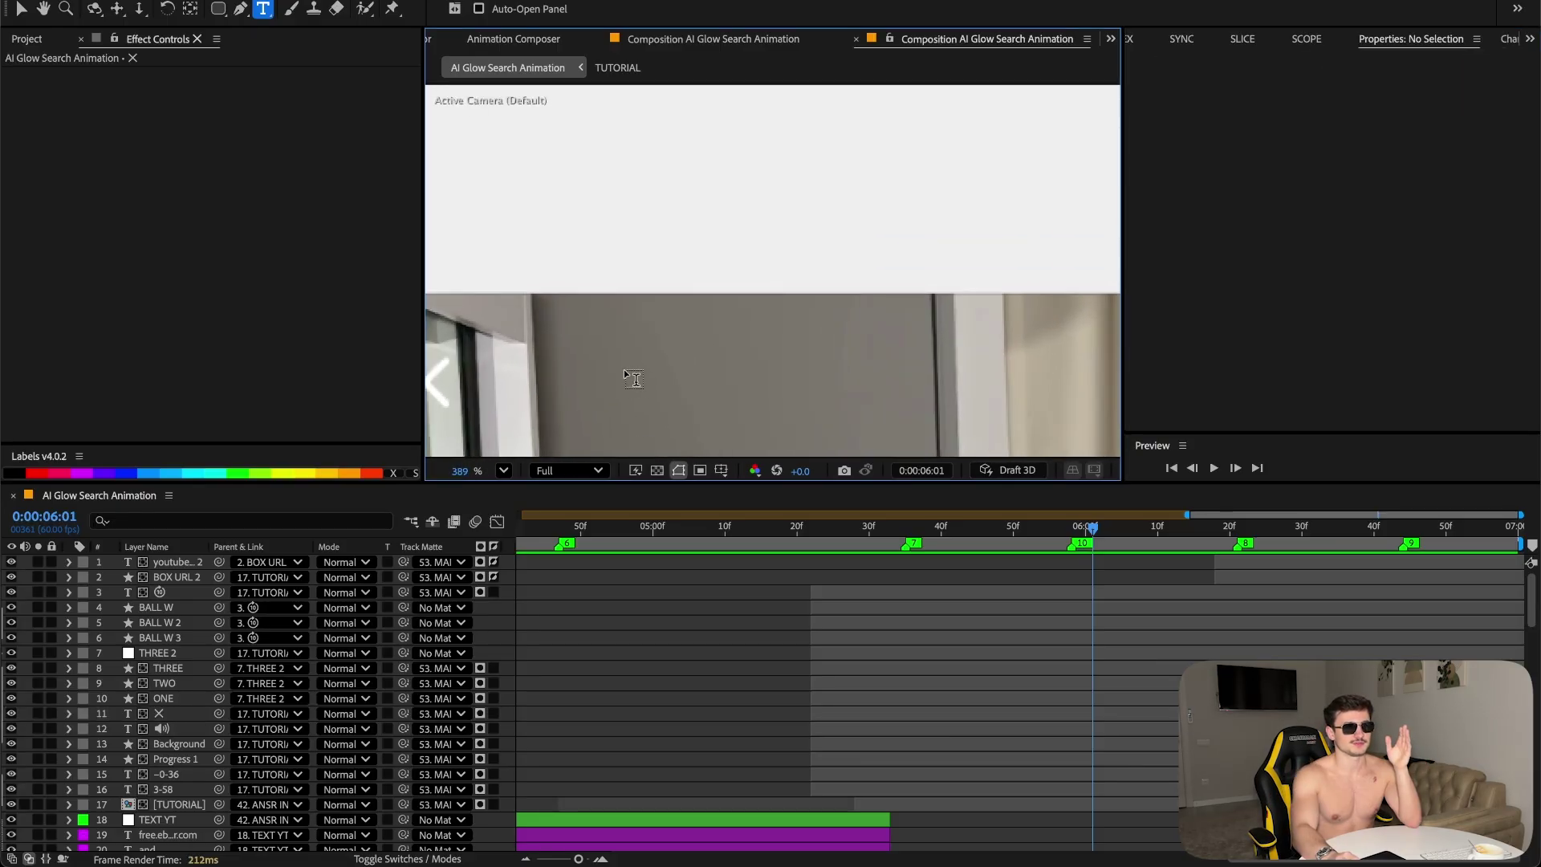
left_click_drag(636, 378, 893, 241)
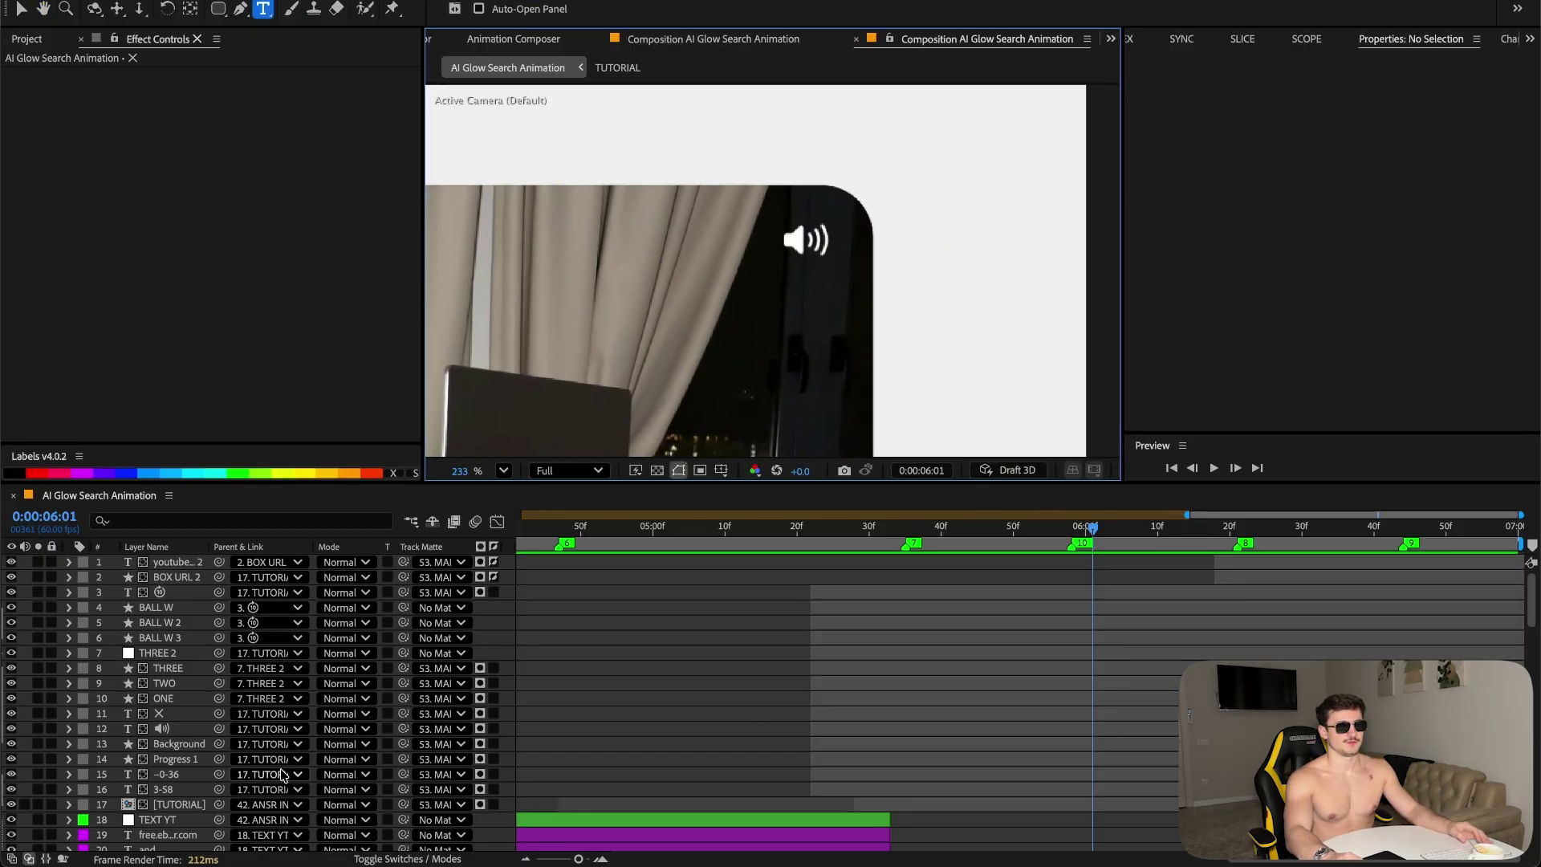
left_click(195, 729)
left_click(729, 653)
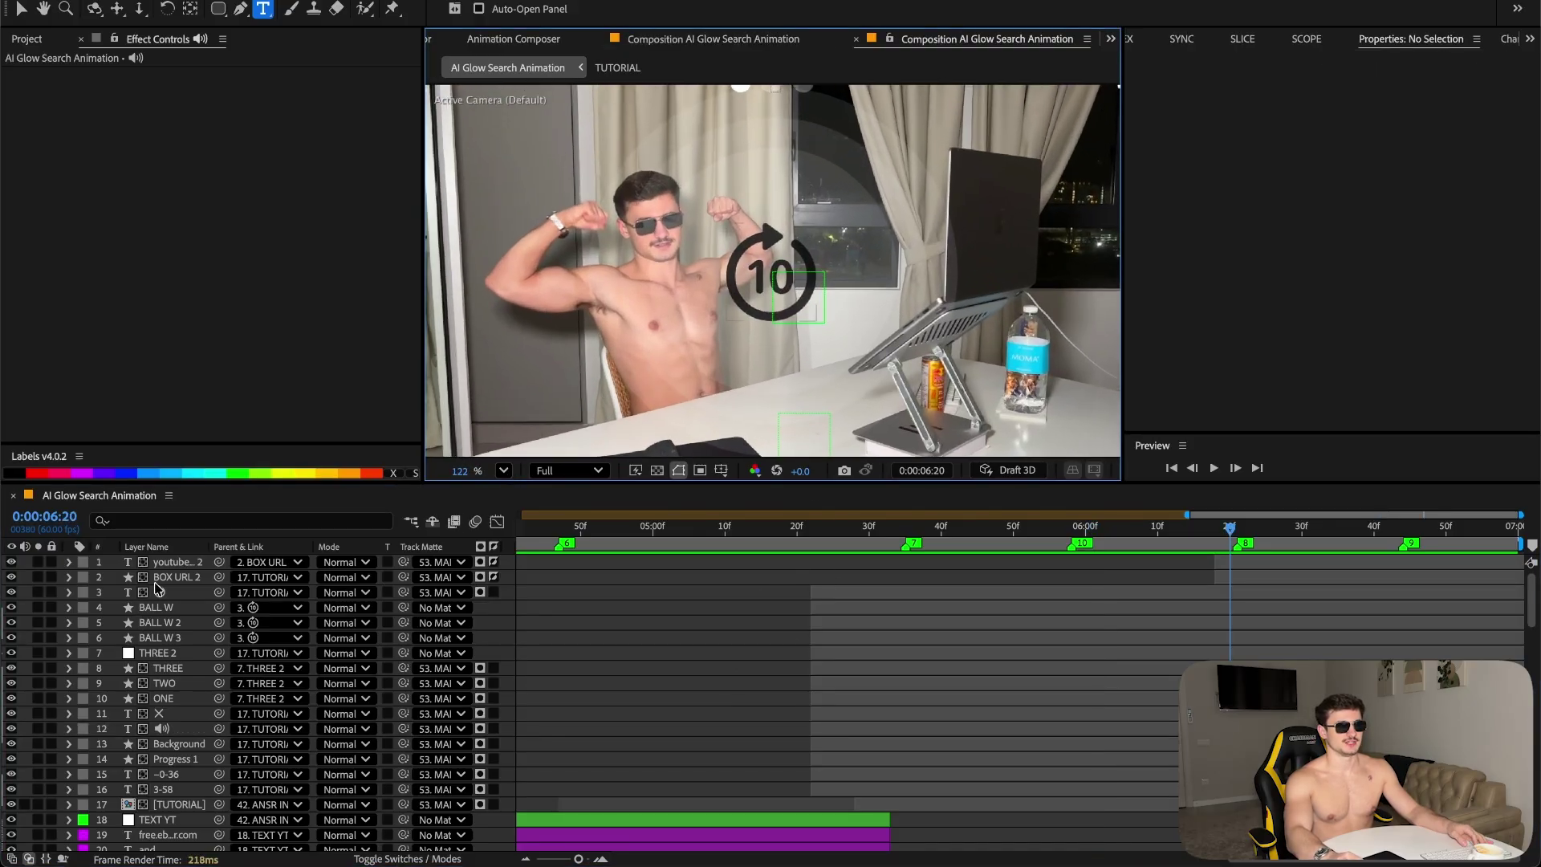
- Inspect the effects and text settings of the 10-second skip icon on layer 3 at 0:00:06:20
left_click(175, 592)
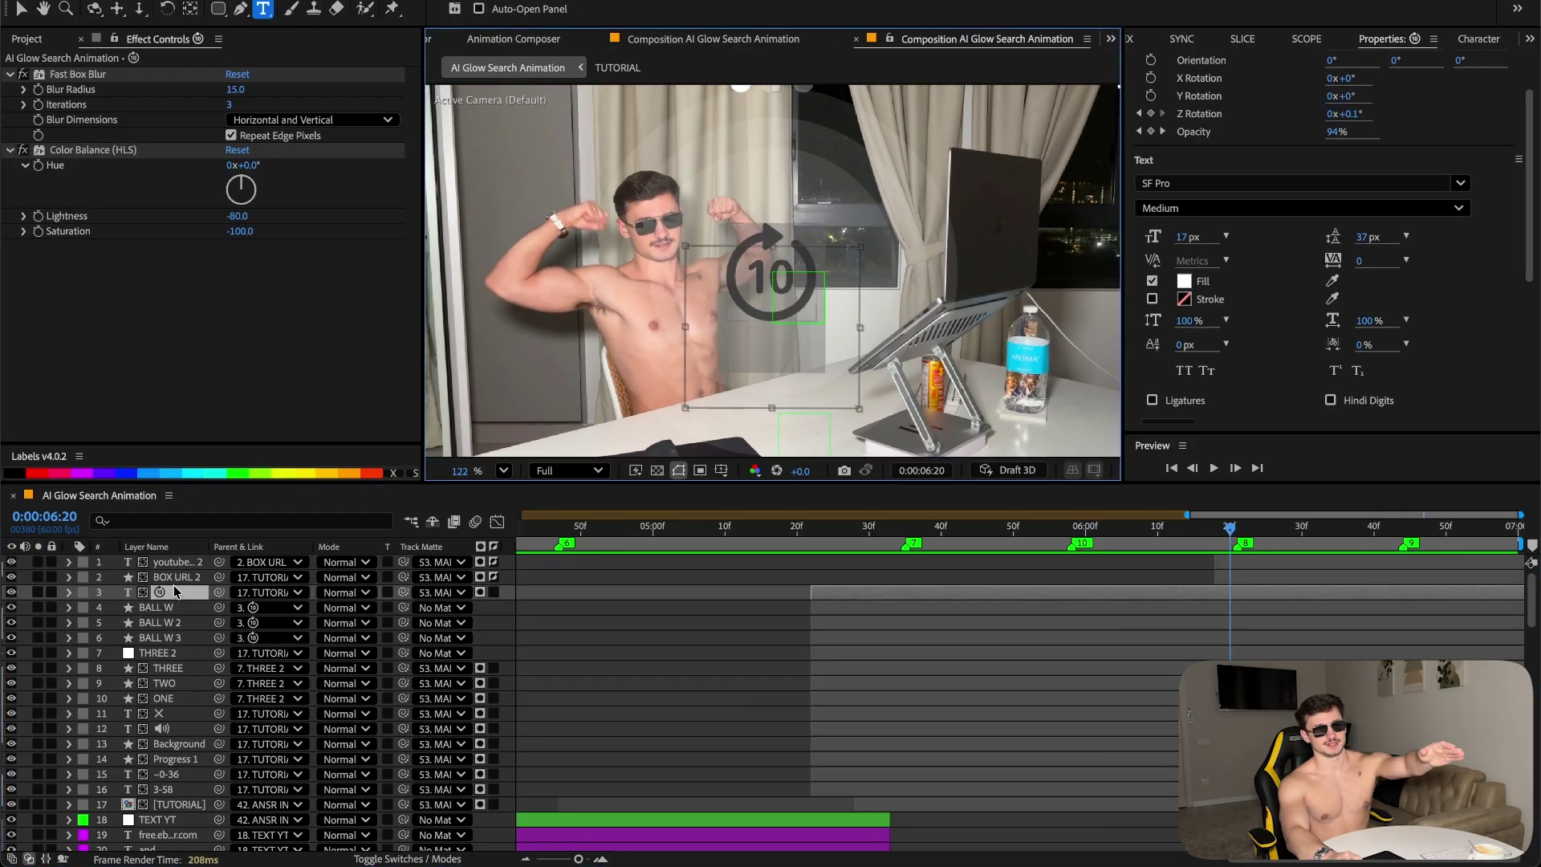
left_click(713, 658)
left_click(884, 529)
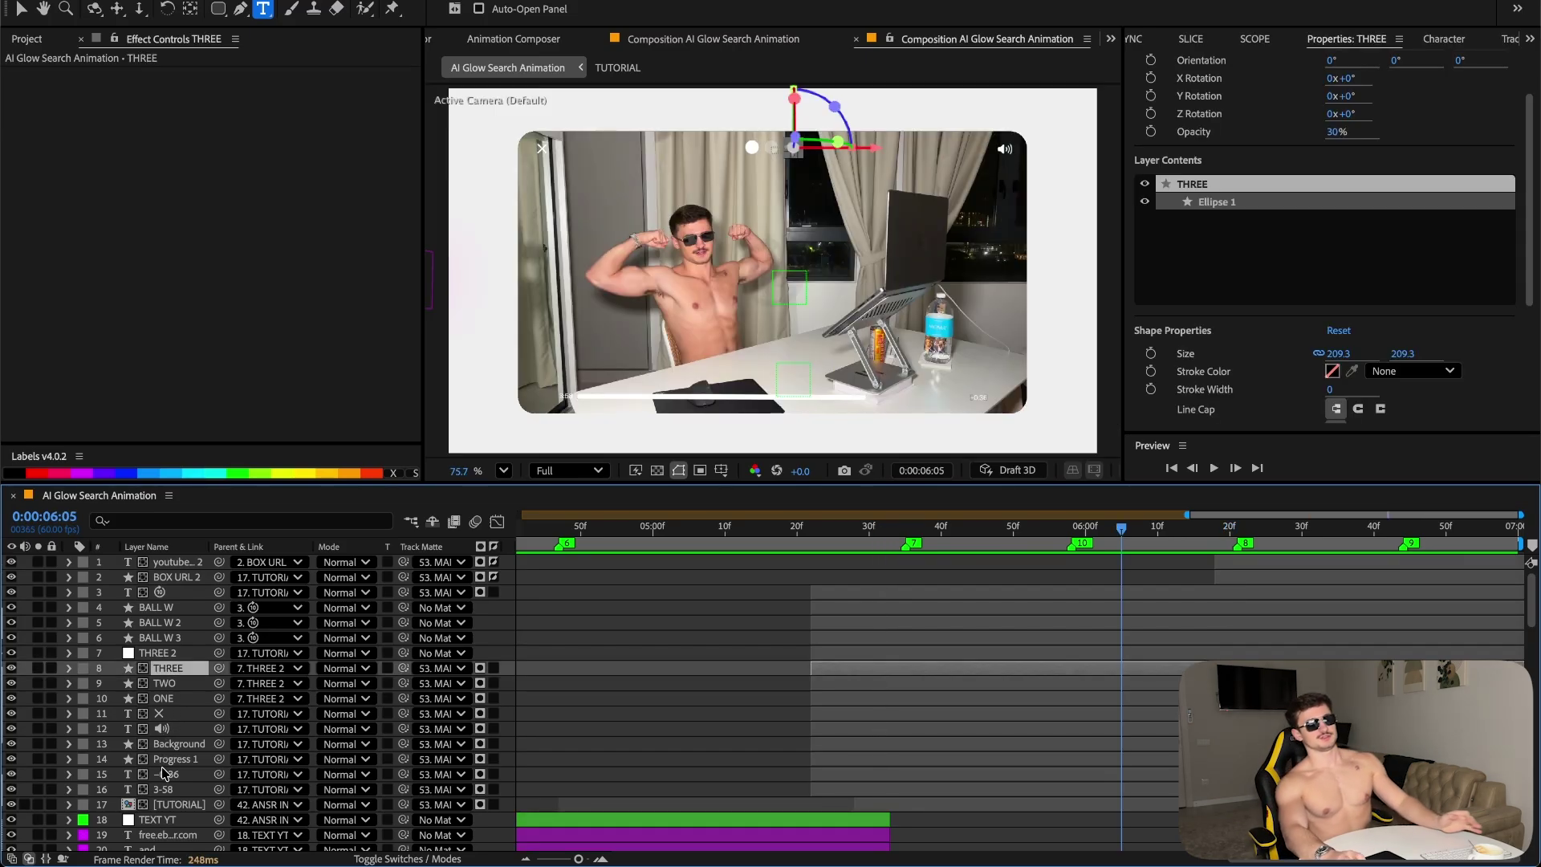
- Select the player overlay layers THREE through 3-58 and check which layer serves as their track matte
left_click(183, 793, "shift")
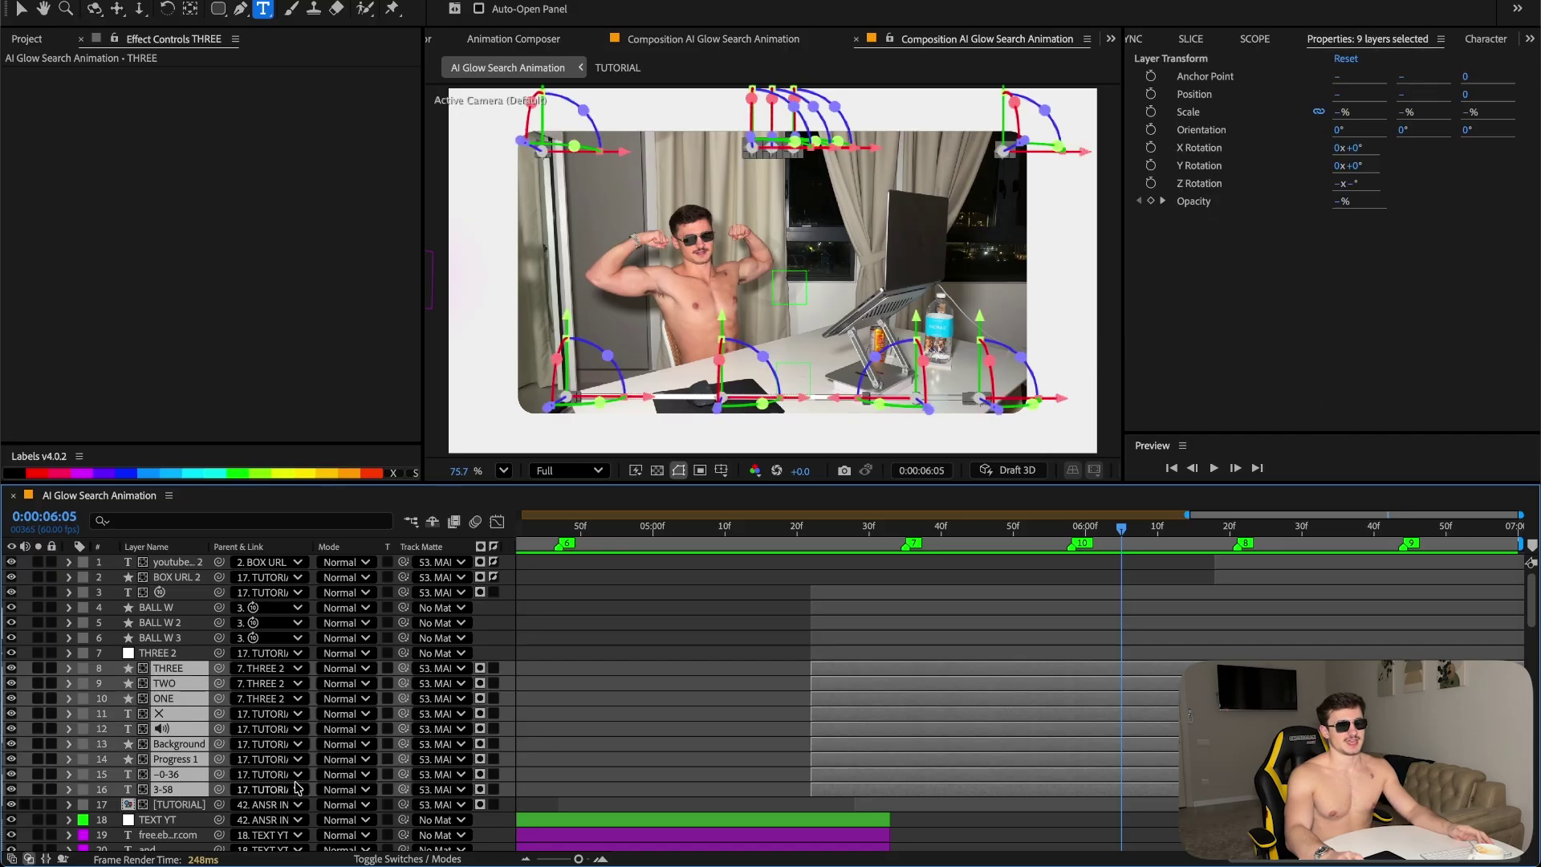
left_click(441, 682)
scroll(543, 764, "down", 10)
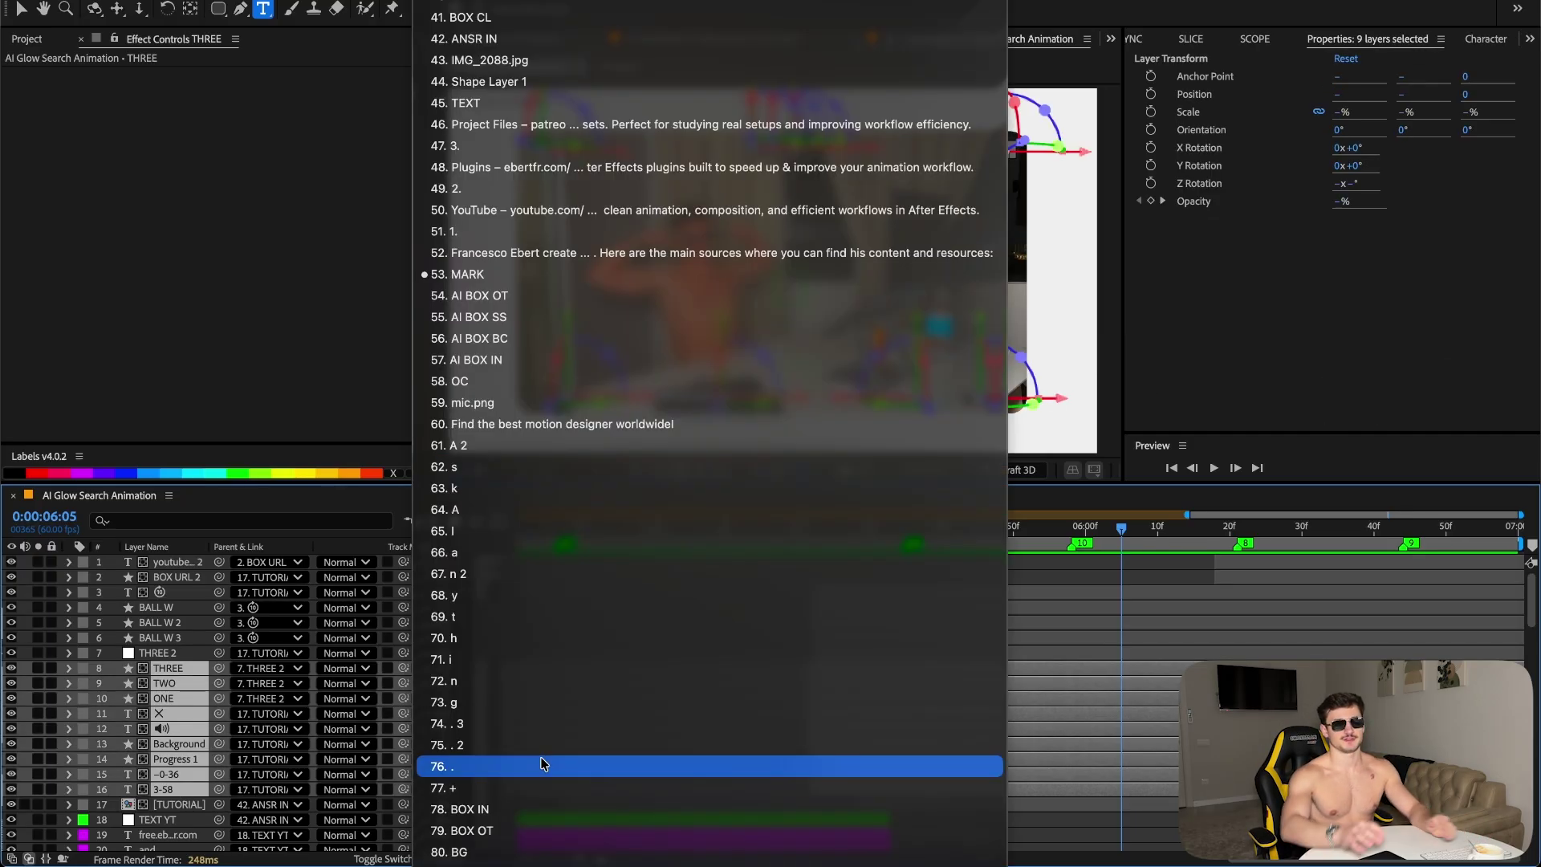
left_click(1155, 705)
left_click_drag(1042, 530, 926, 544)
key("super+shift+a")
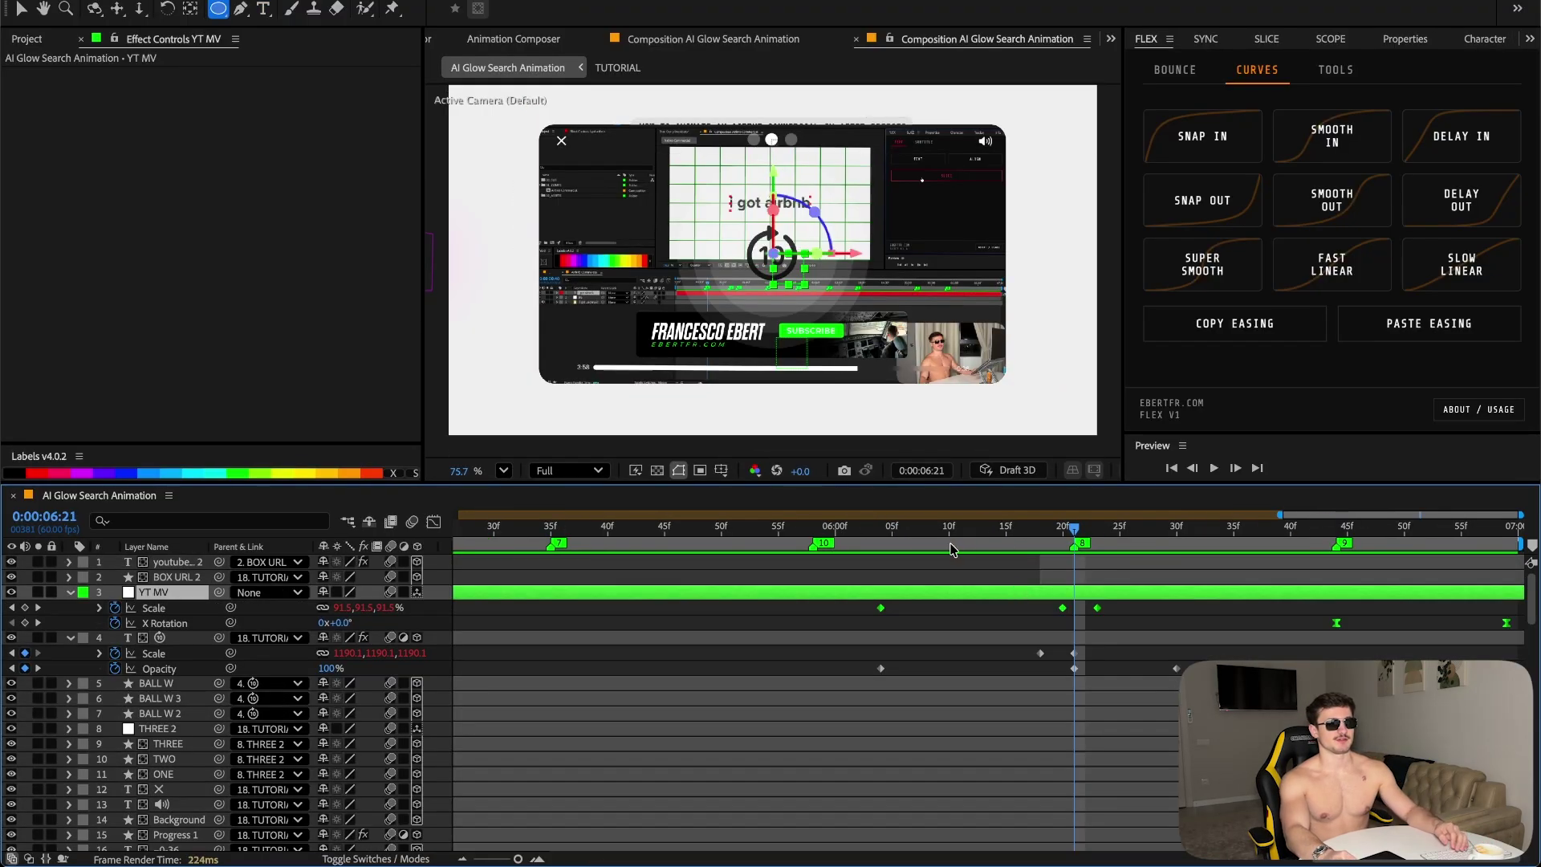
- Review the YT MV null's Scale keyframes and the skip icon's pop-in from 0:00:06:04
left_click(874, 545)
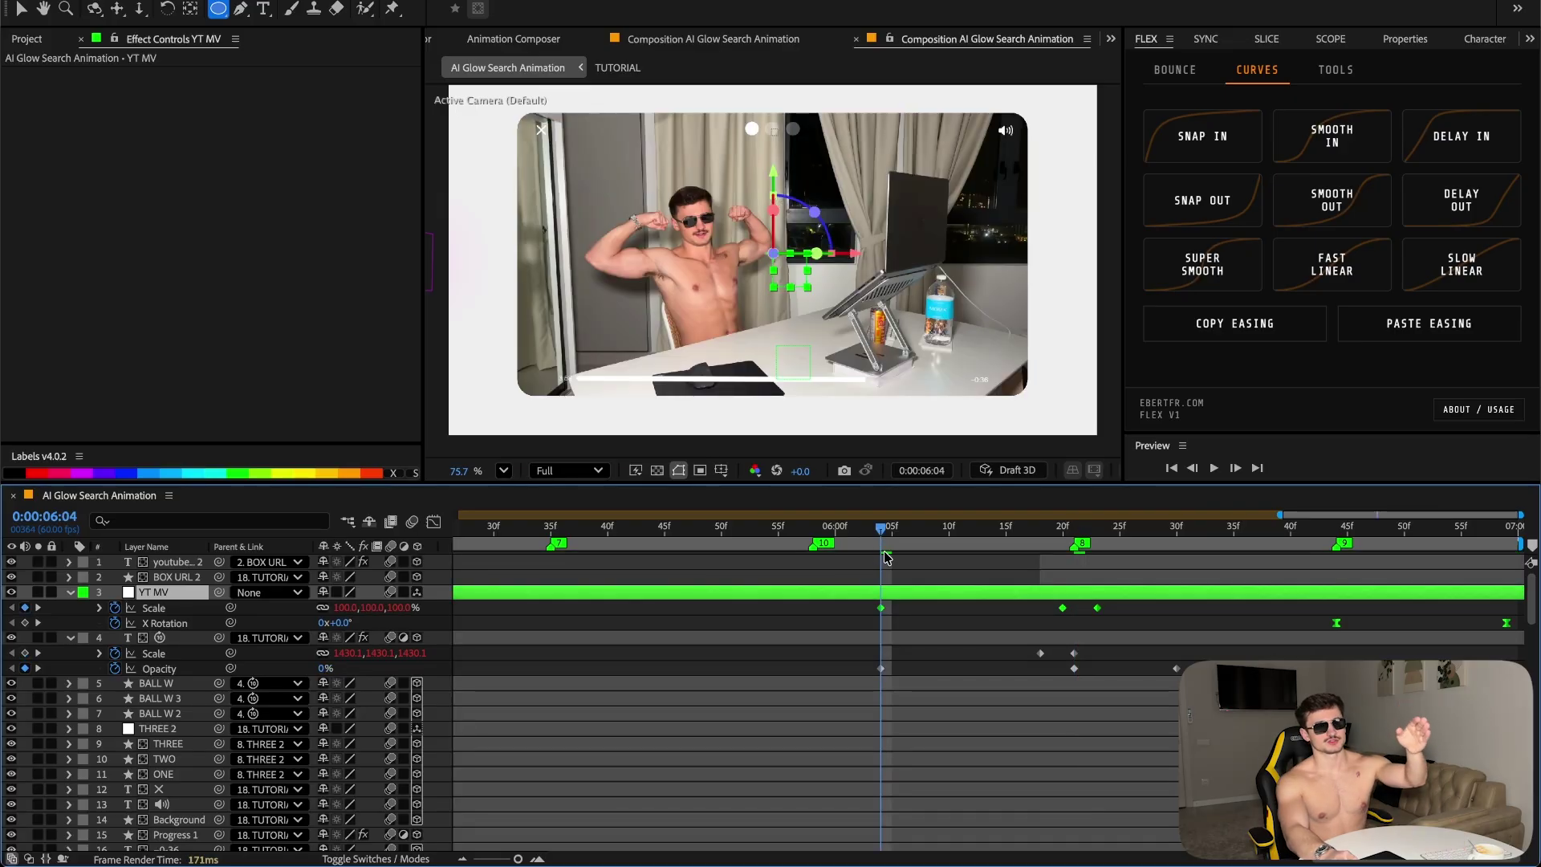
left_click_drag(885, 556, 1047, 562)
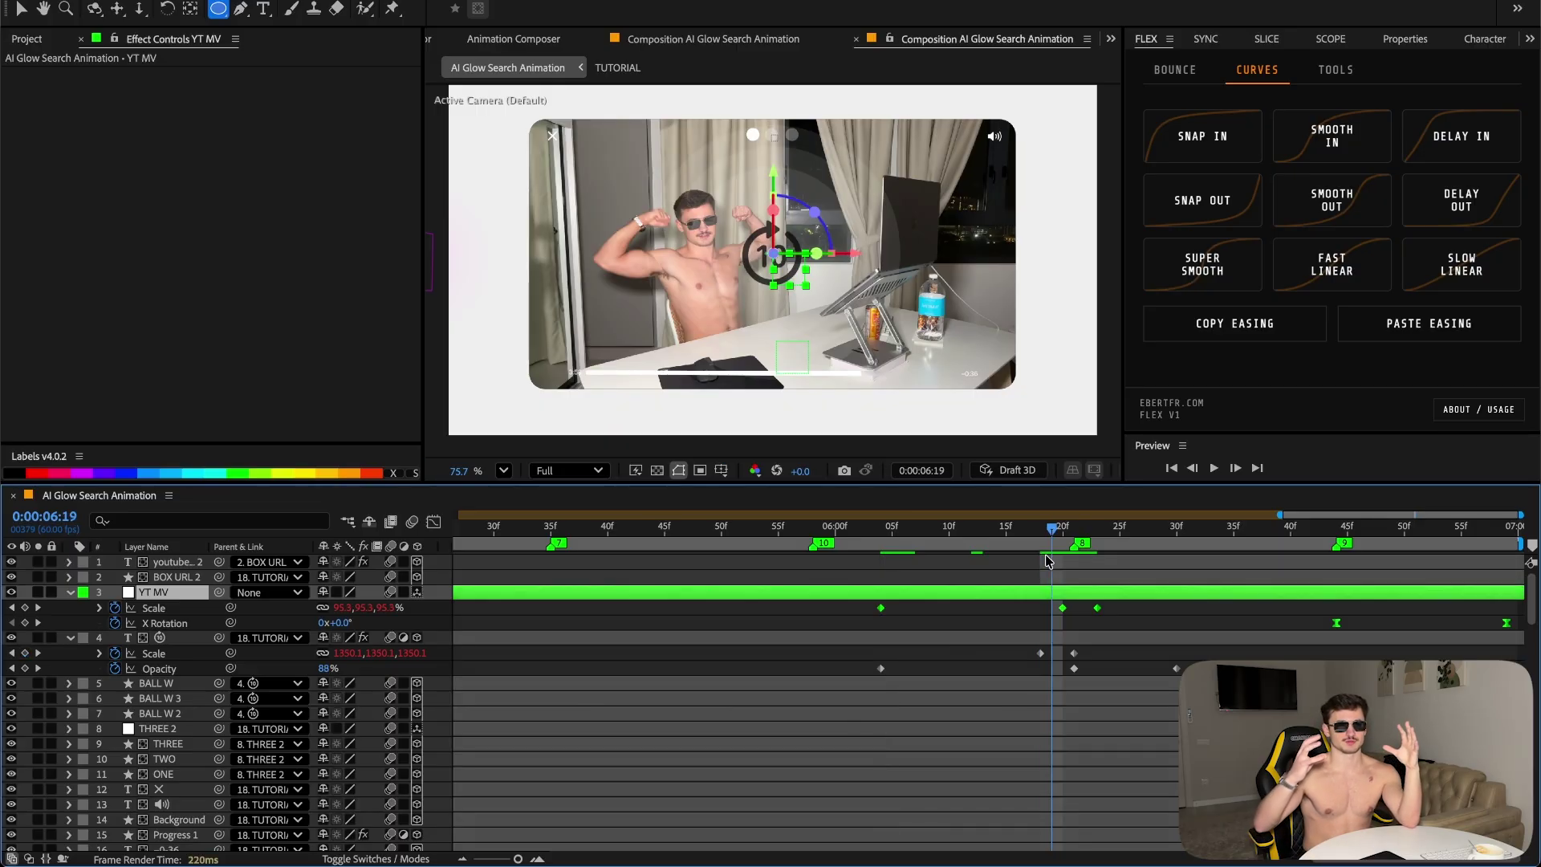
left_click(1067, 550)
left_click_drag(1076, 540, 1106, 539)
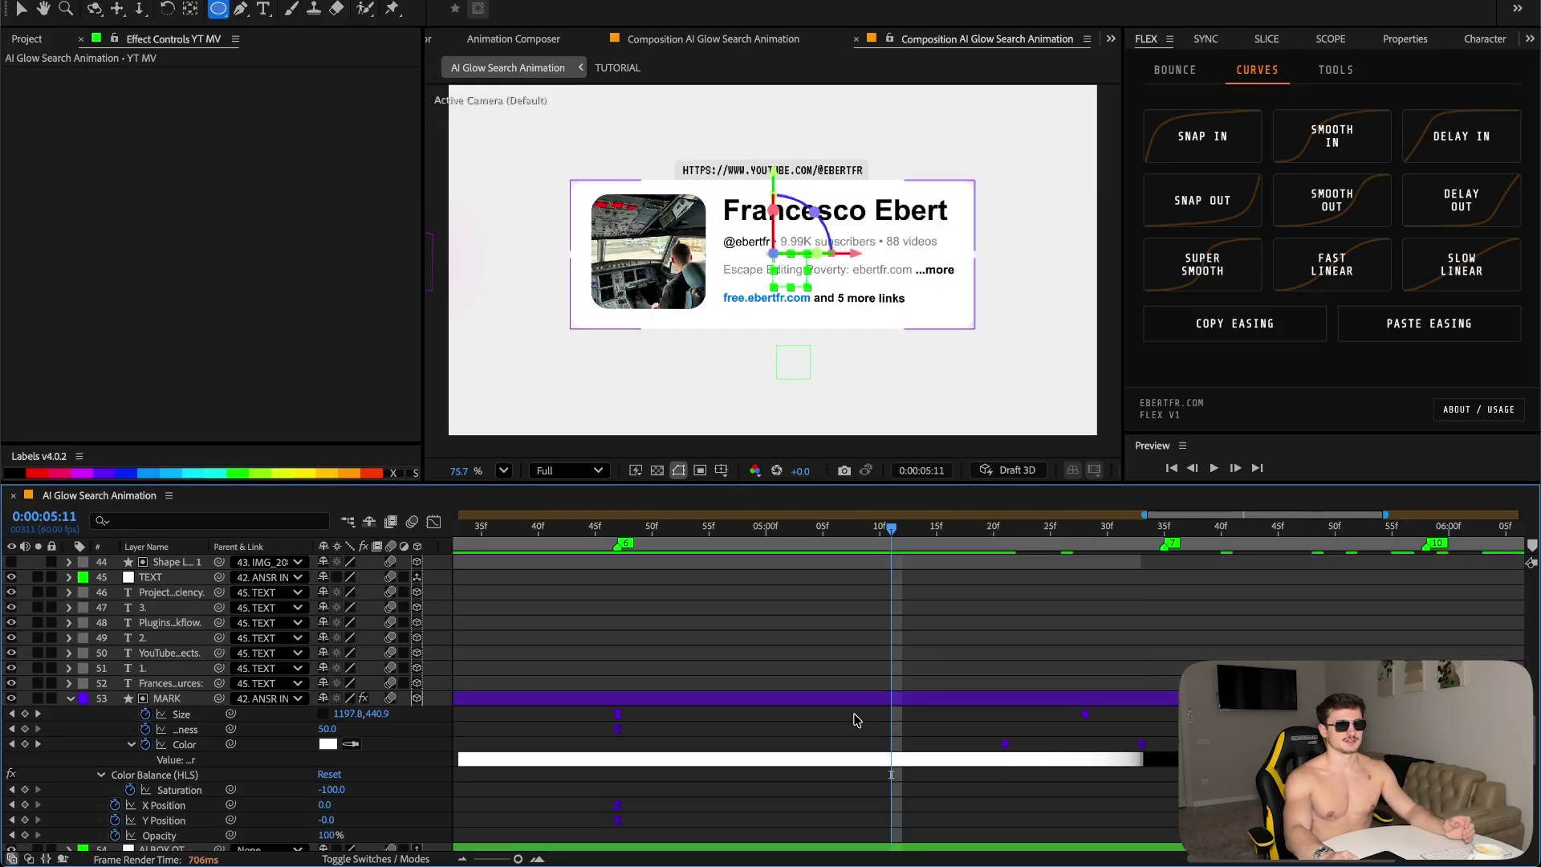
- Compare the URL text and BOX URL 1 layers with the title tab's text layer and BOX URL 2 at 0:00:06:41
left_click(174, 730)
left_click(175, 745, "ctrl")
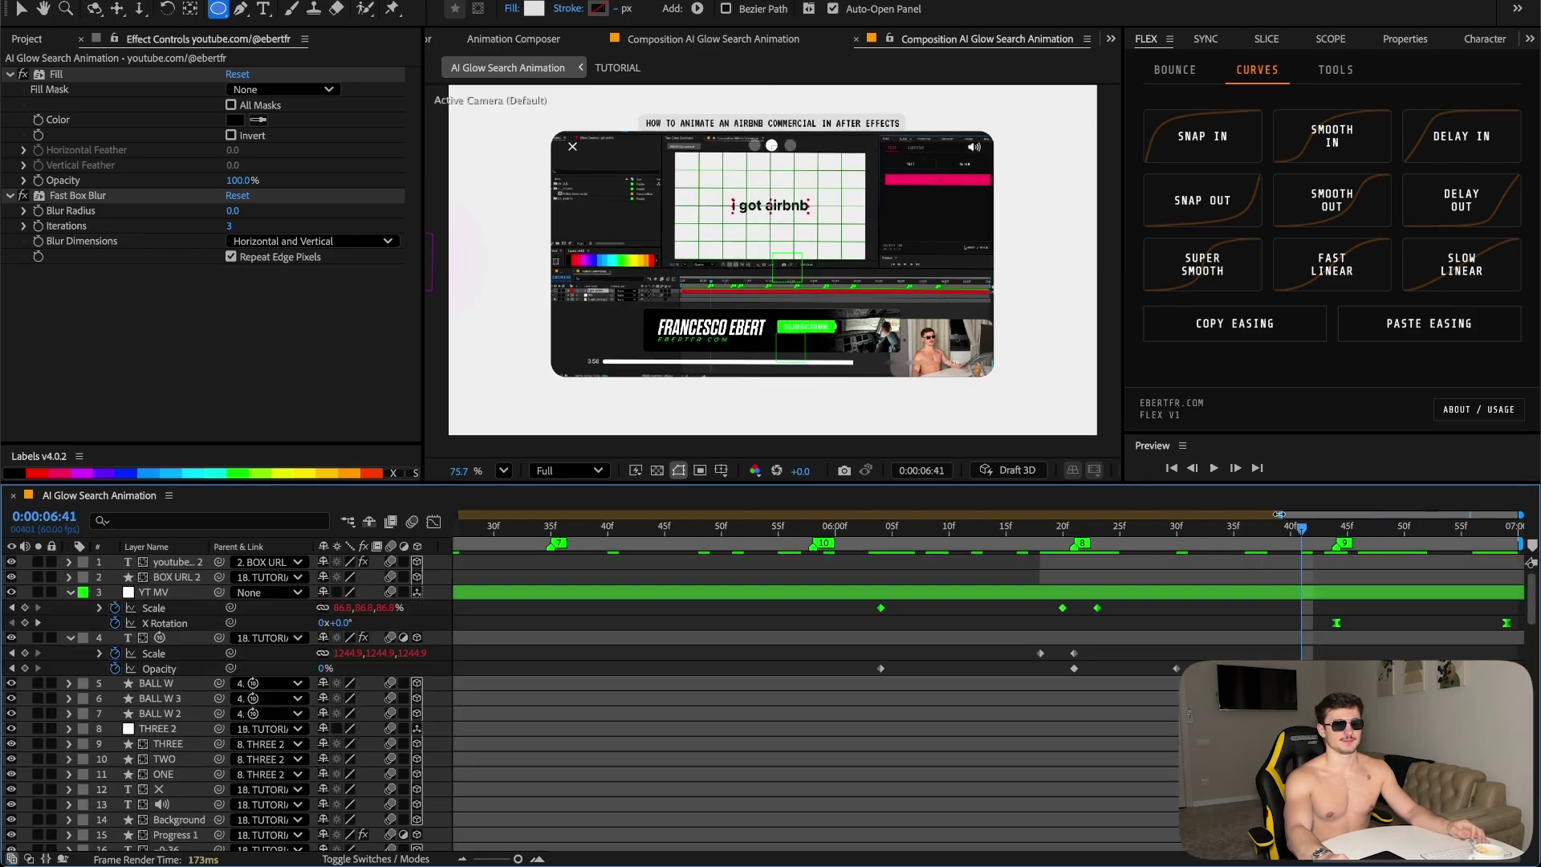
left_click_drag(1279, 514, 1377, 514)
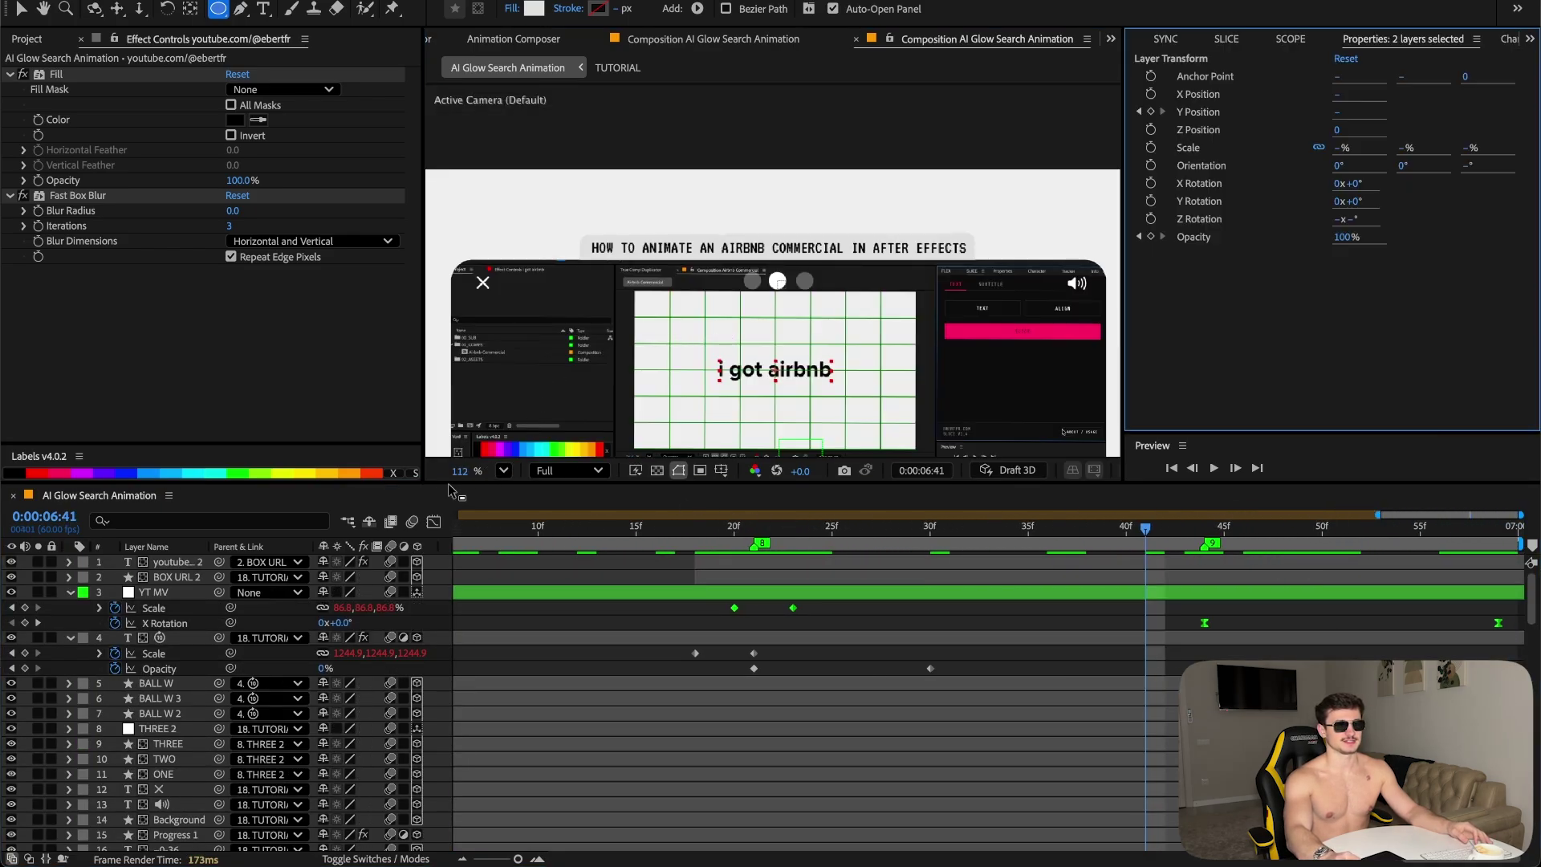
left_click_drag(459, 471, 474, 471)
left_click(172, 577)
left_click(173, 565)
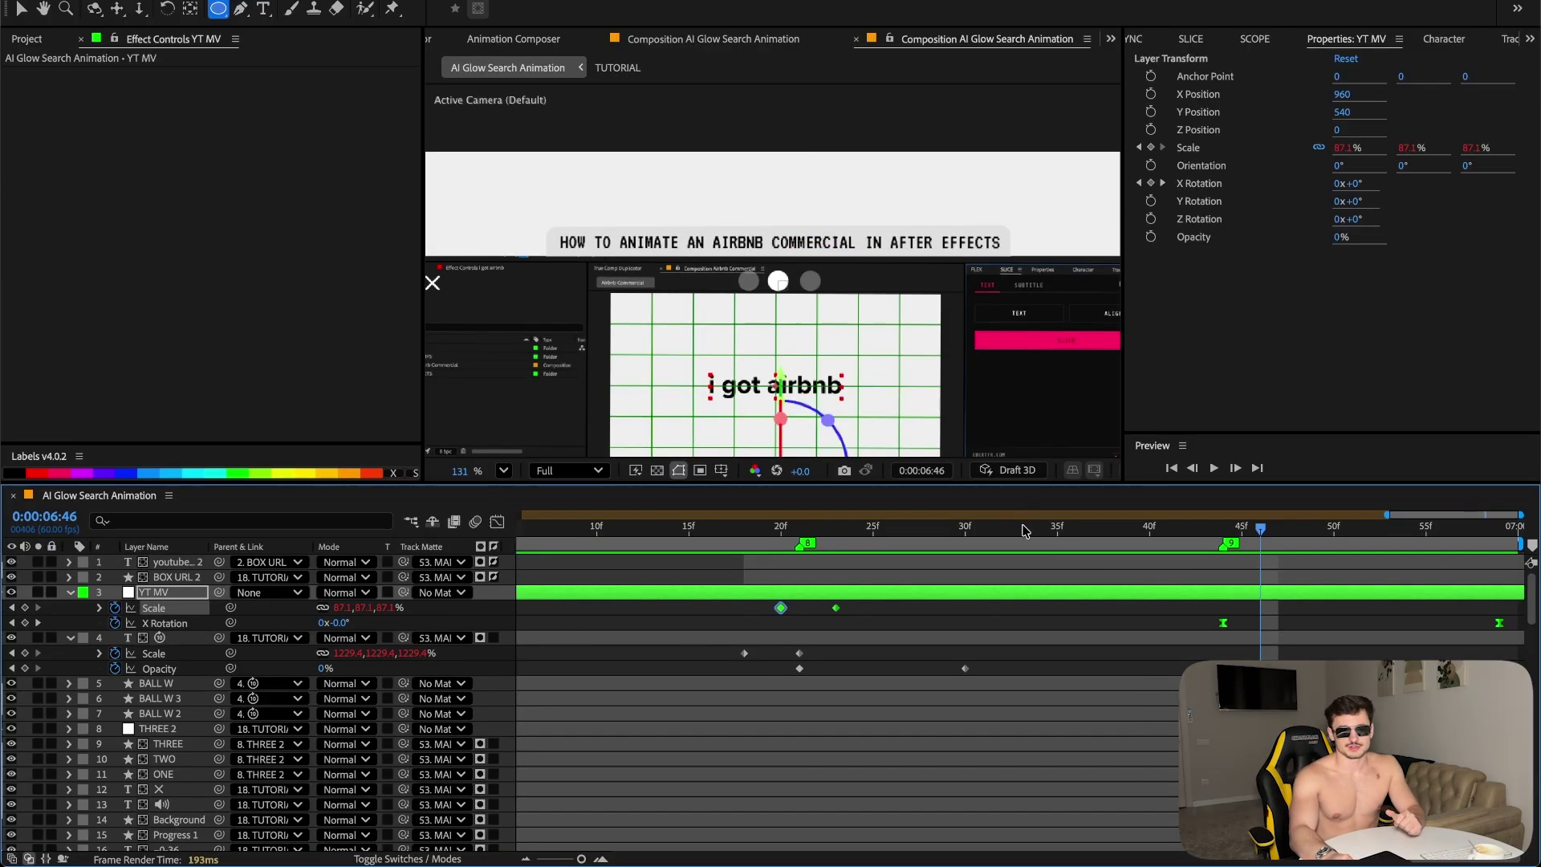
- Review the YT MV null's X Rotation keyframes and check the rotation value at 0:00:06:59
left_click(1023, 528)
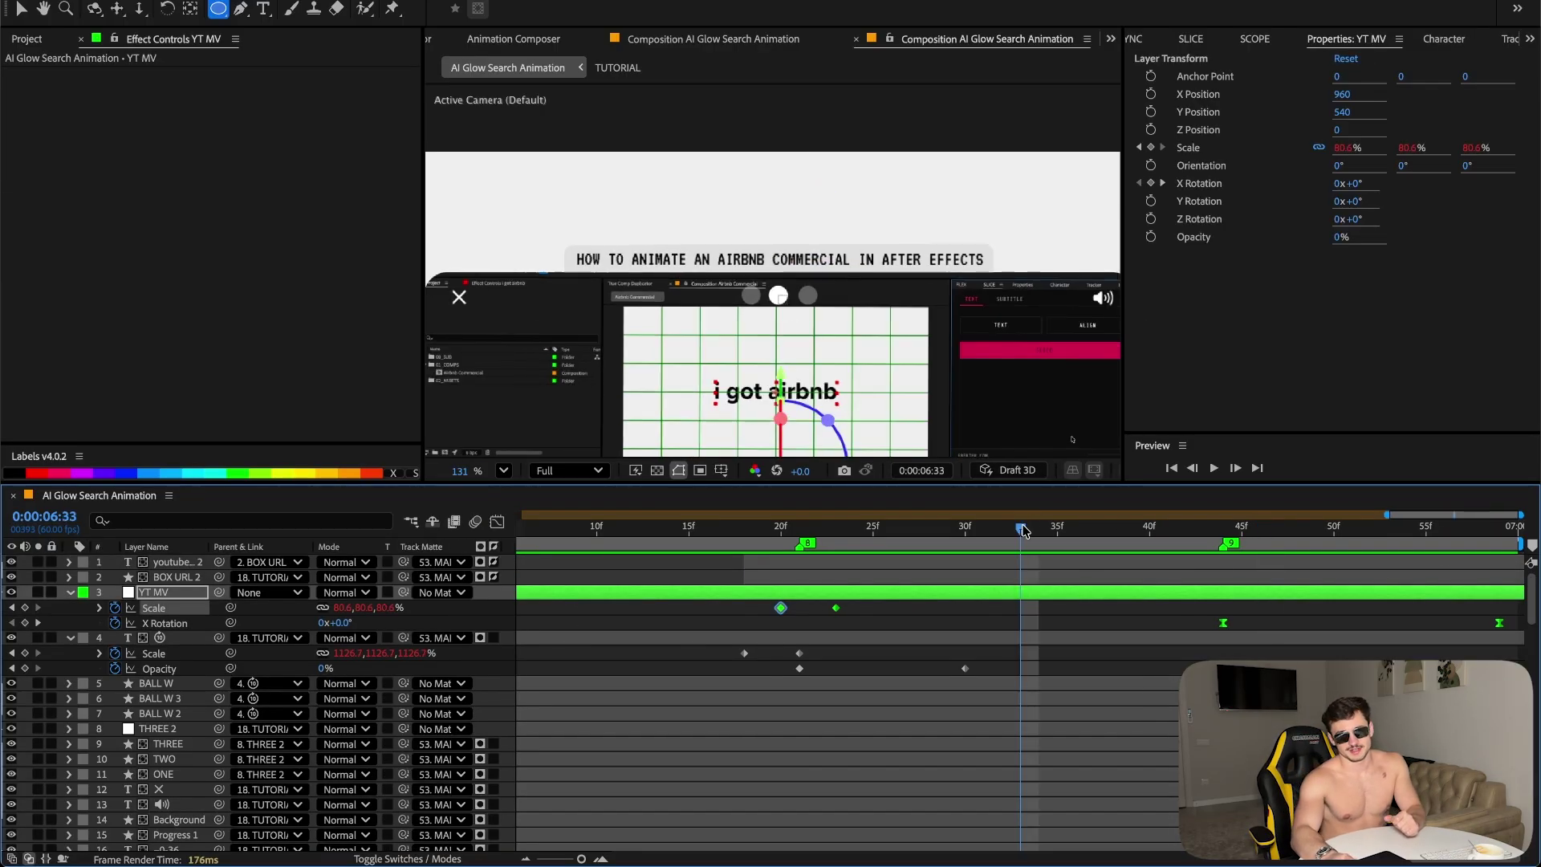
left_click(943, 528)
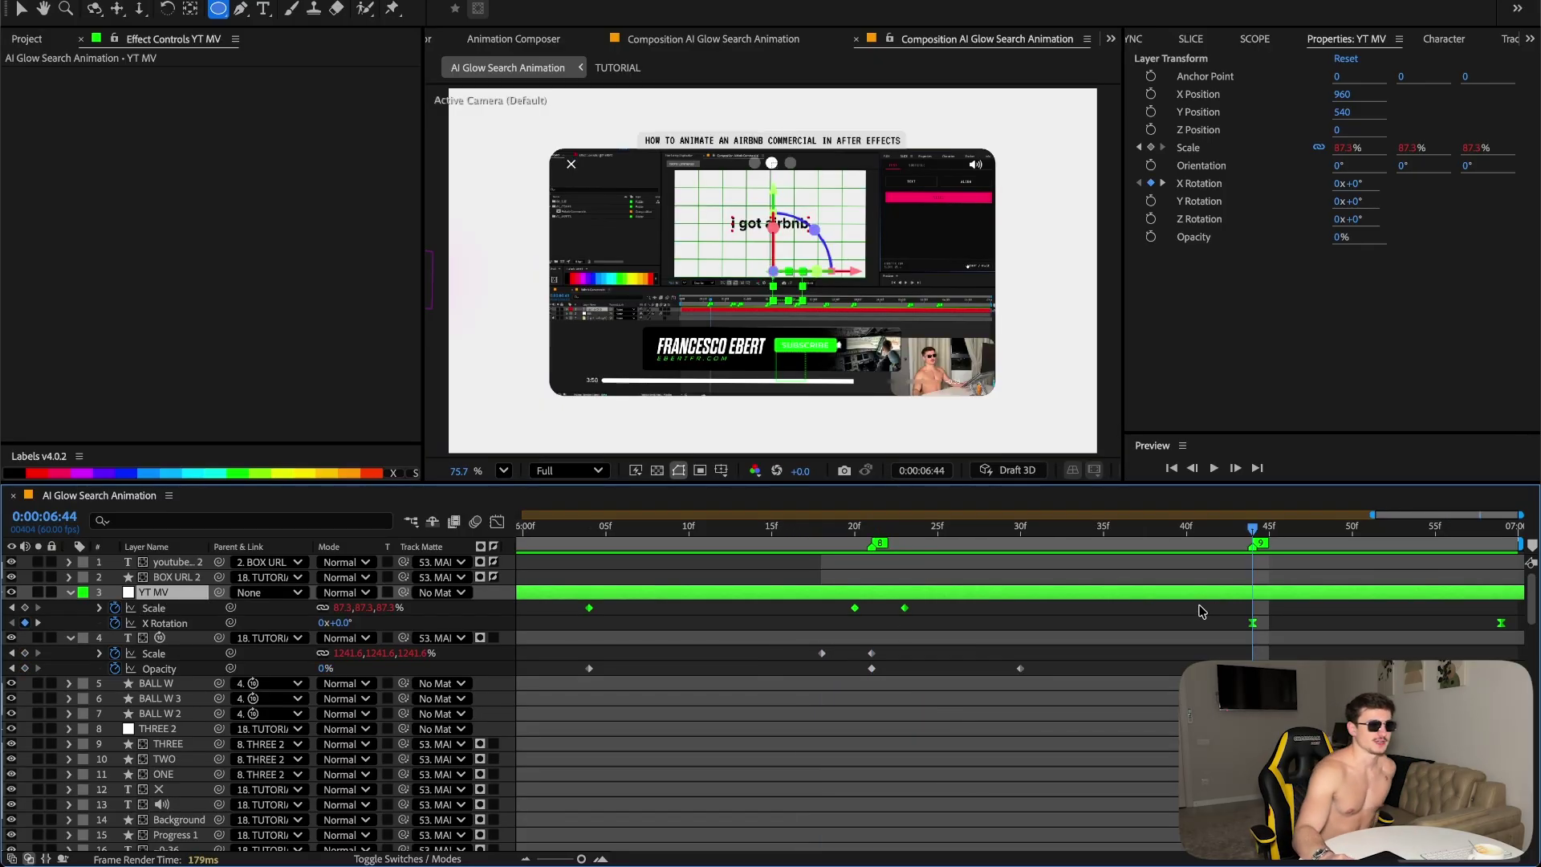
key("F4")
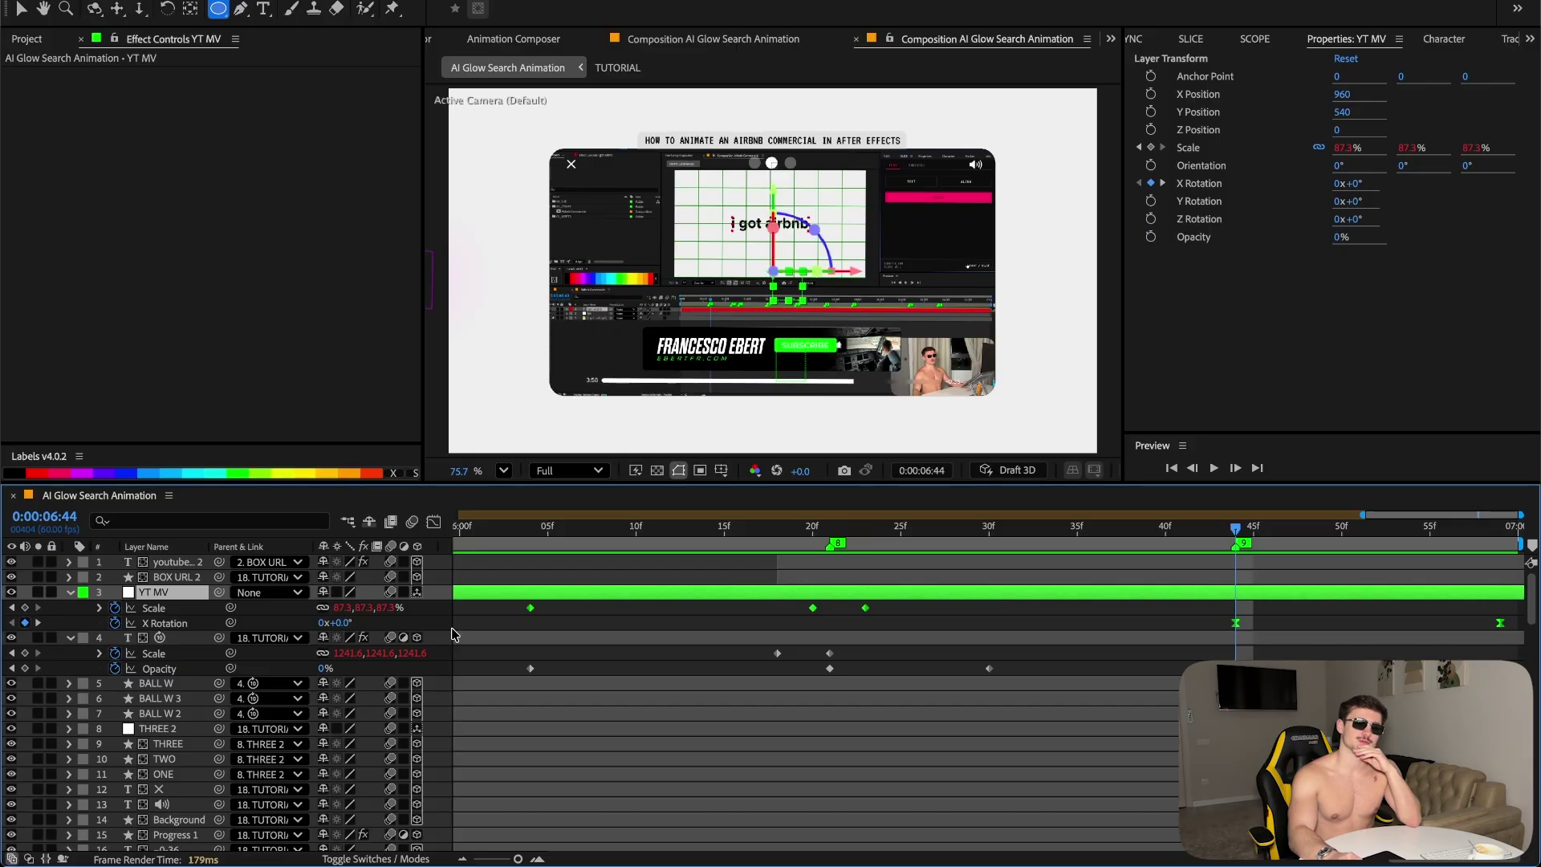
left_click(761, 612)
left_click_drag(1235, 529, 1517, 549)
left_click(344, 622)
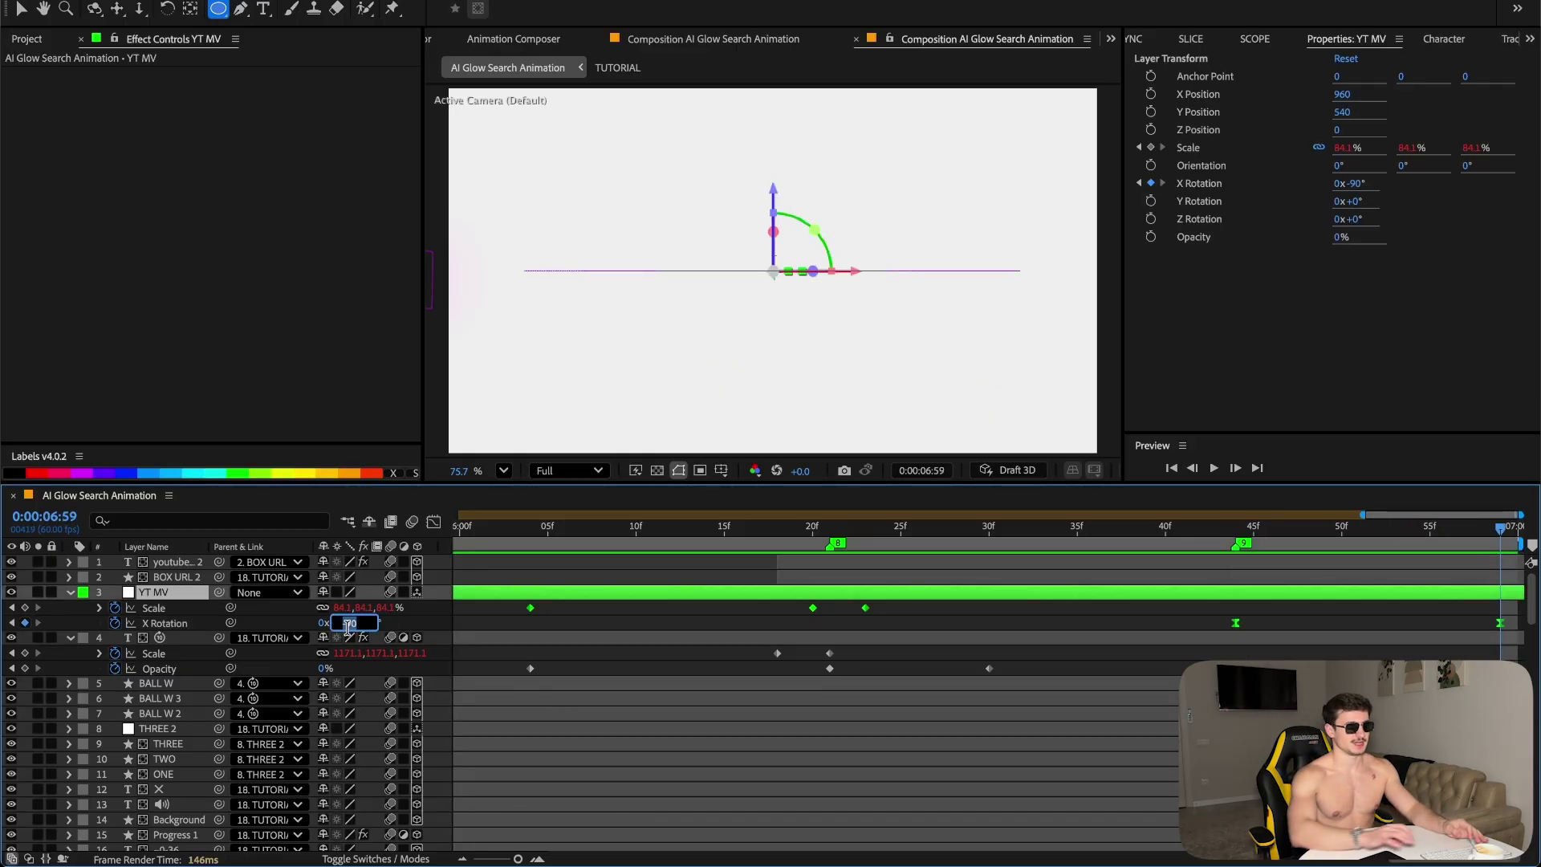
left_click(1334, 616)
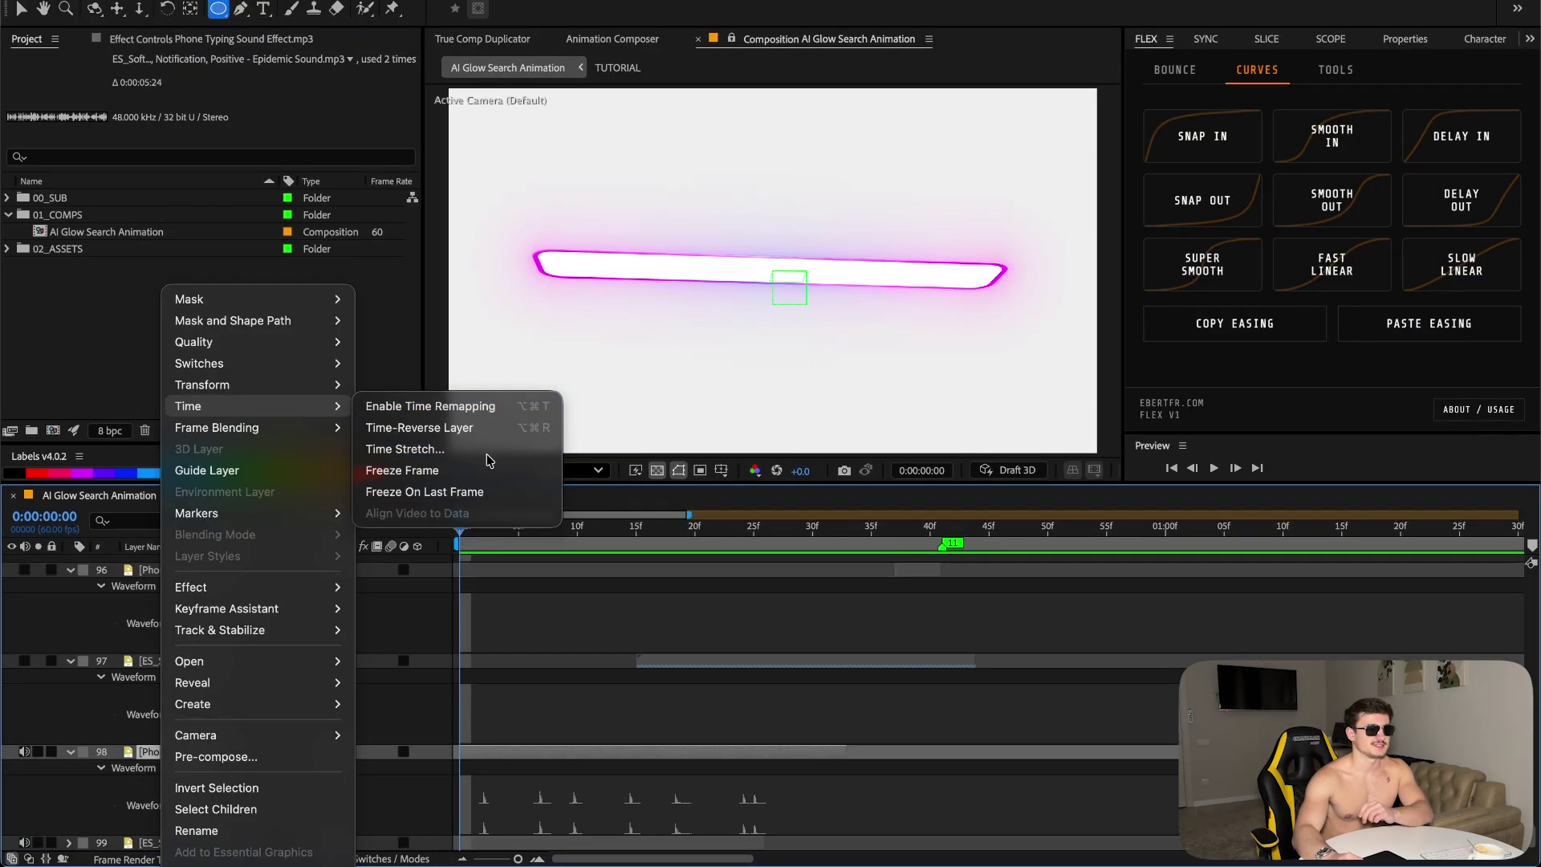
- Check the Time Stretch settings of the phone typing sound on layer 98, leave them unapplied and preview the audio
left_click(486, 454)
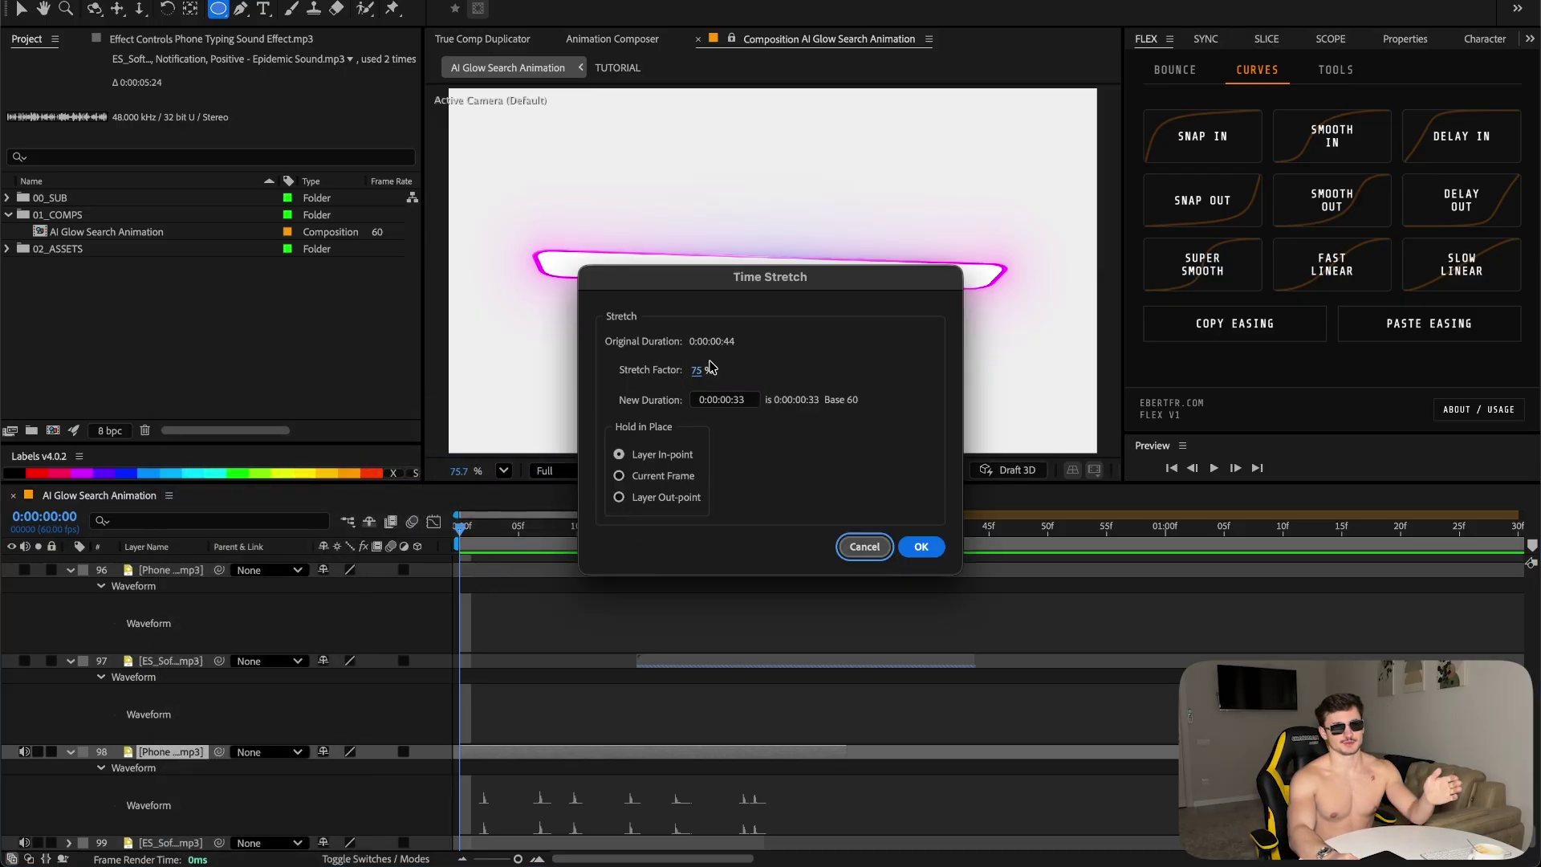
left_click(864, 546)
key("space")
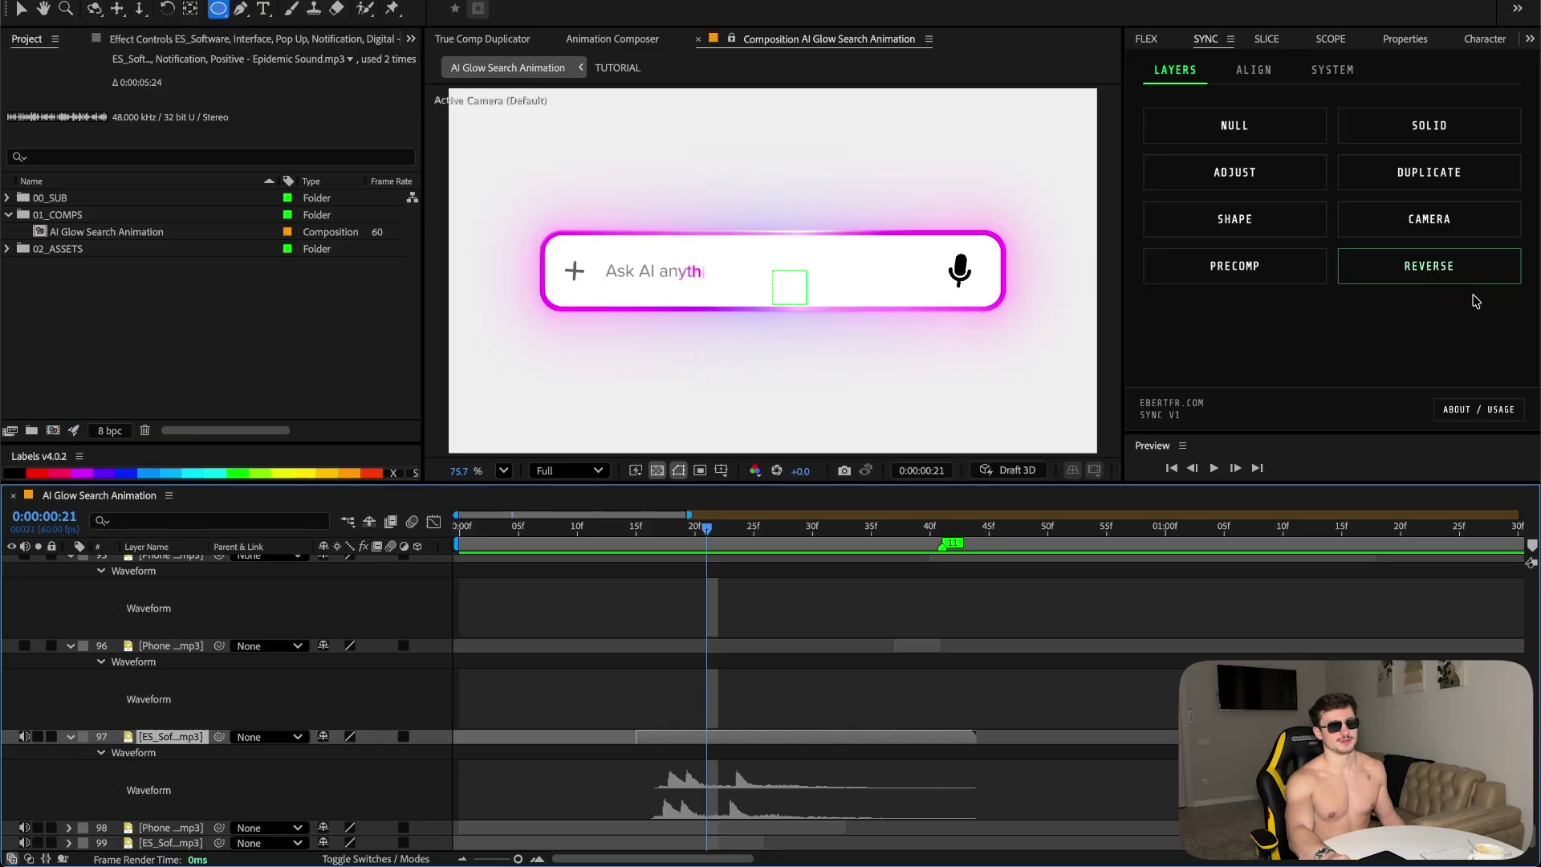
- Time-reverse the notification sound on layer 97 and preview it from 0:00:00:19
left_click(1417, 276)
left_click_drag(706, 530, 684, 554)
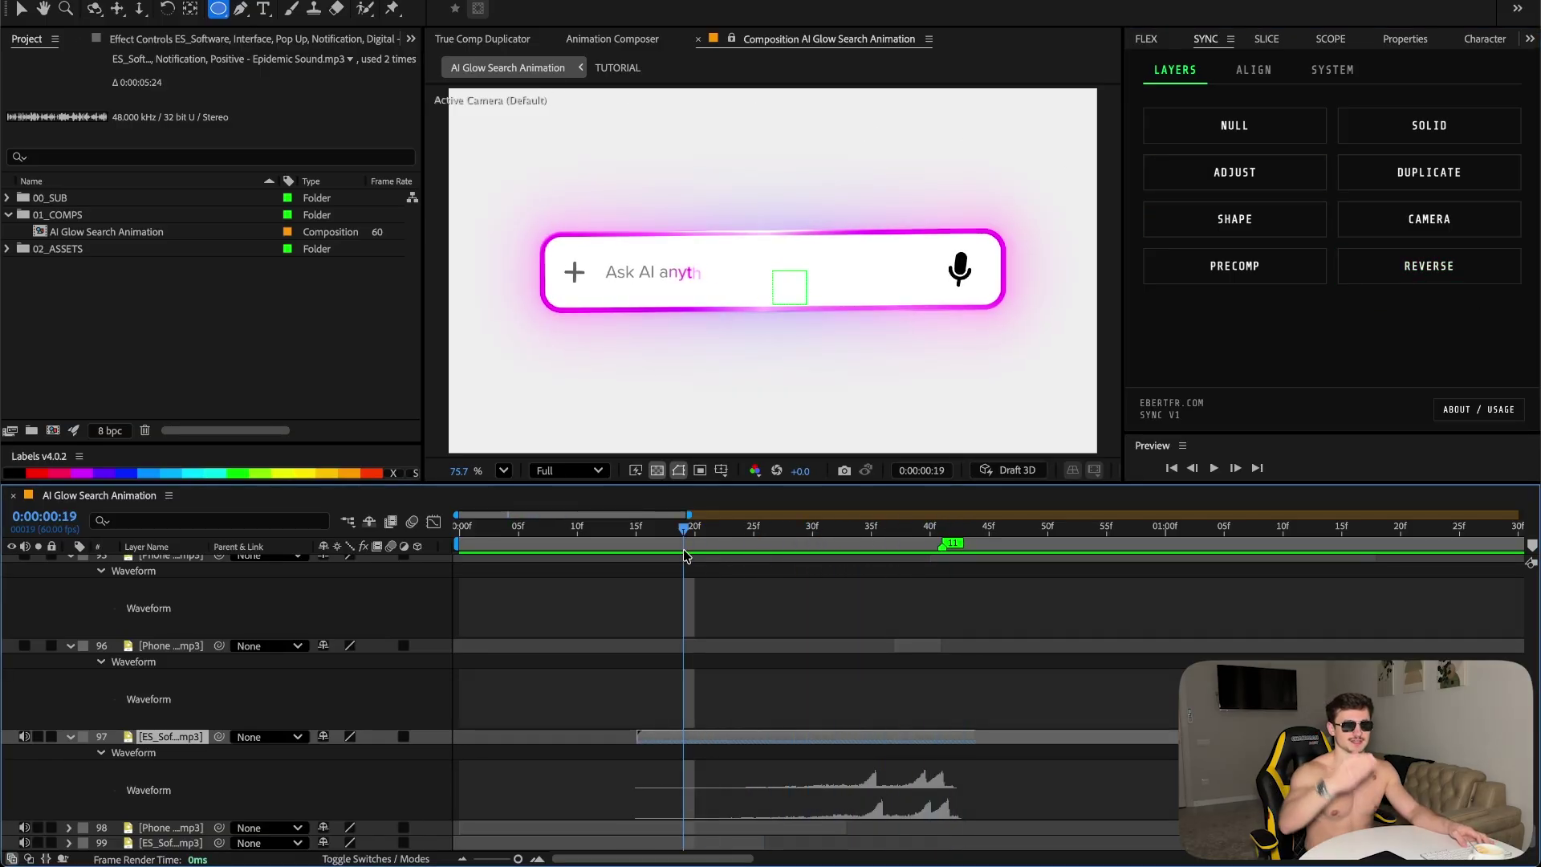
key("space")
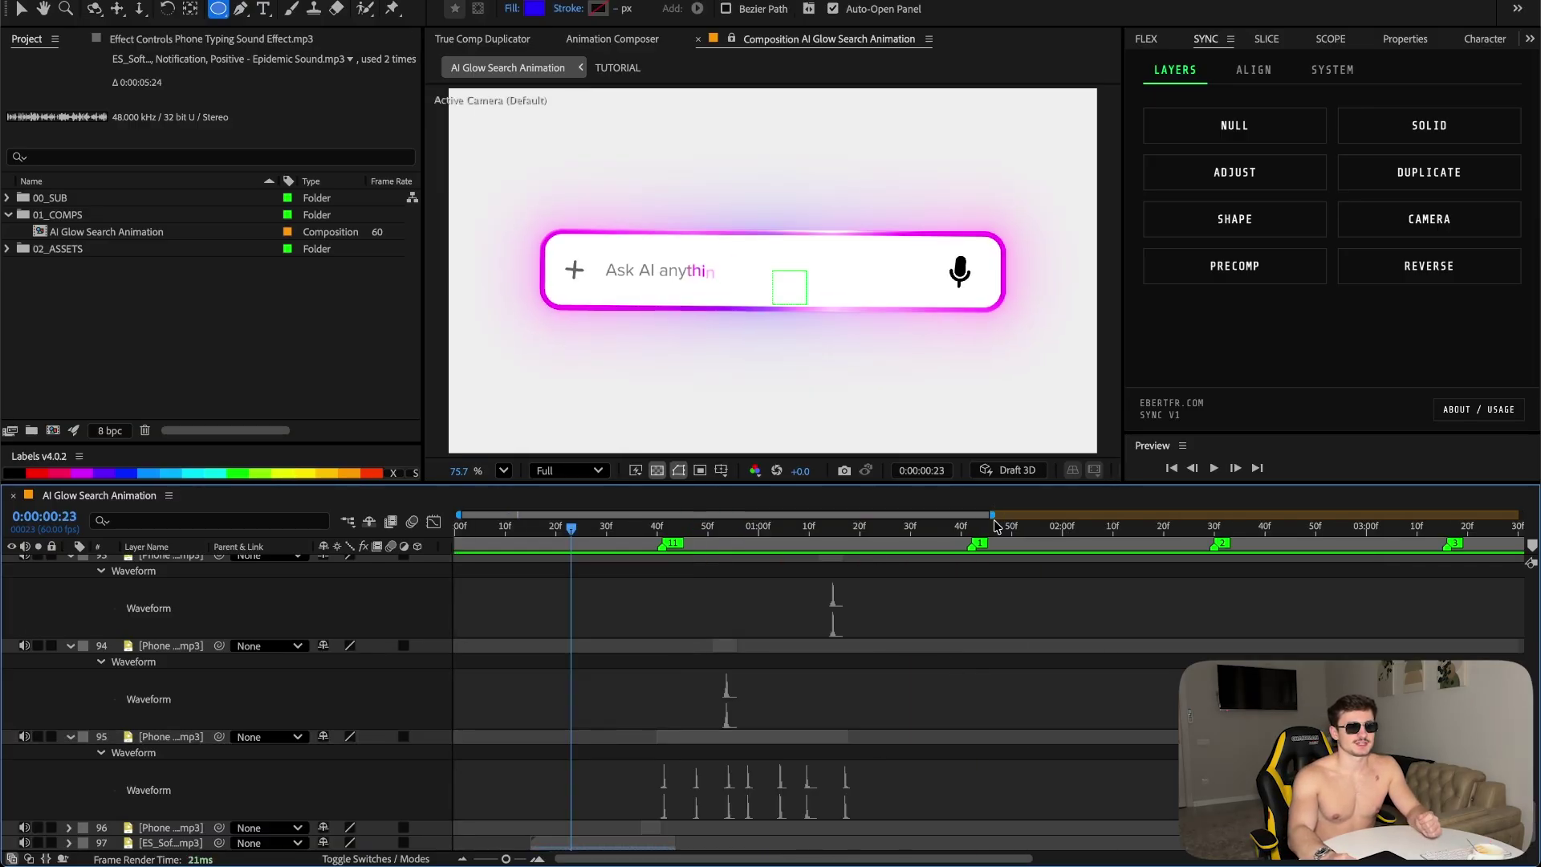
- Solo the phone typing sound on layer 95 and preview its keystrokes against the search text up to 0:00:01:16
left_click_drag(993, 514, 852, 519)
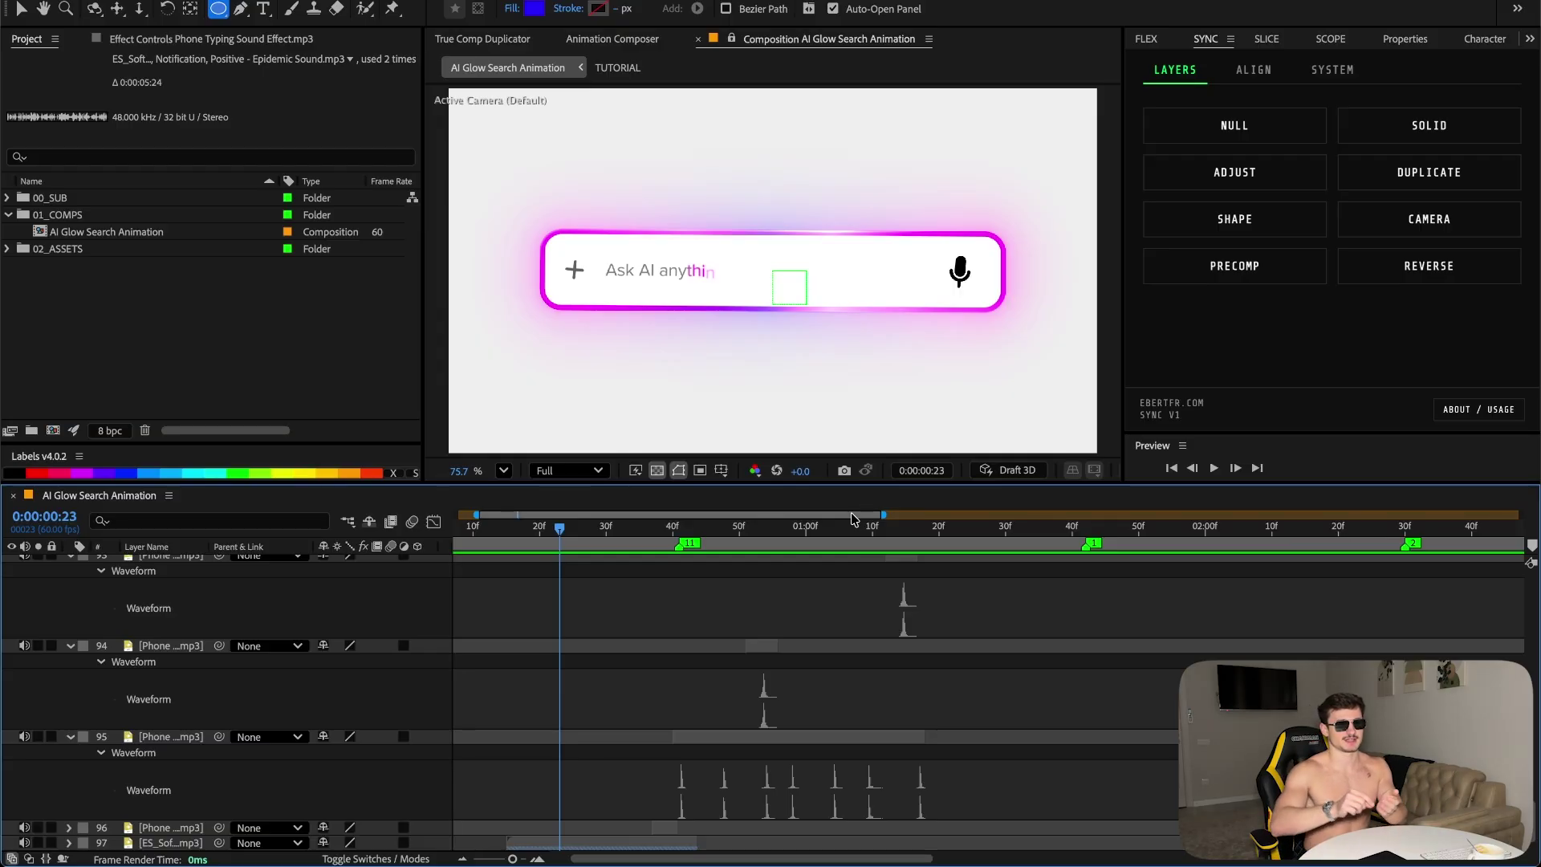
left_click(626, 527)
left_click(37, 736)
left_click(646, 532)
key("space")
key("space")
left_click_drag(649, 532, 913, 531)
left_click(911, 743)
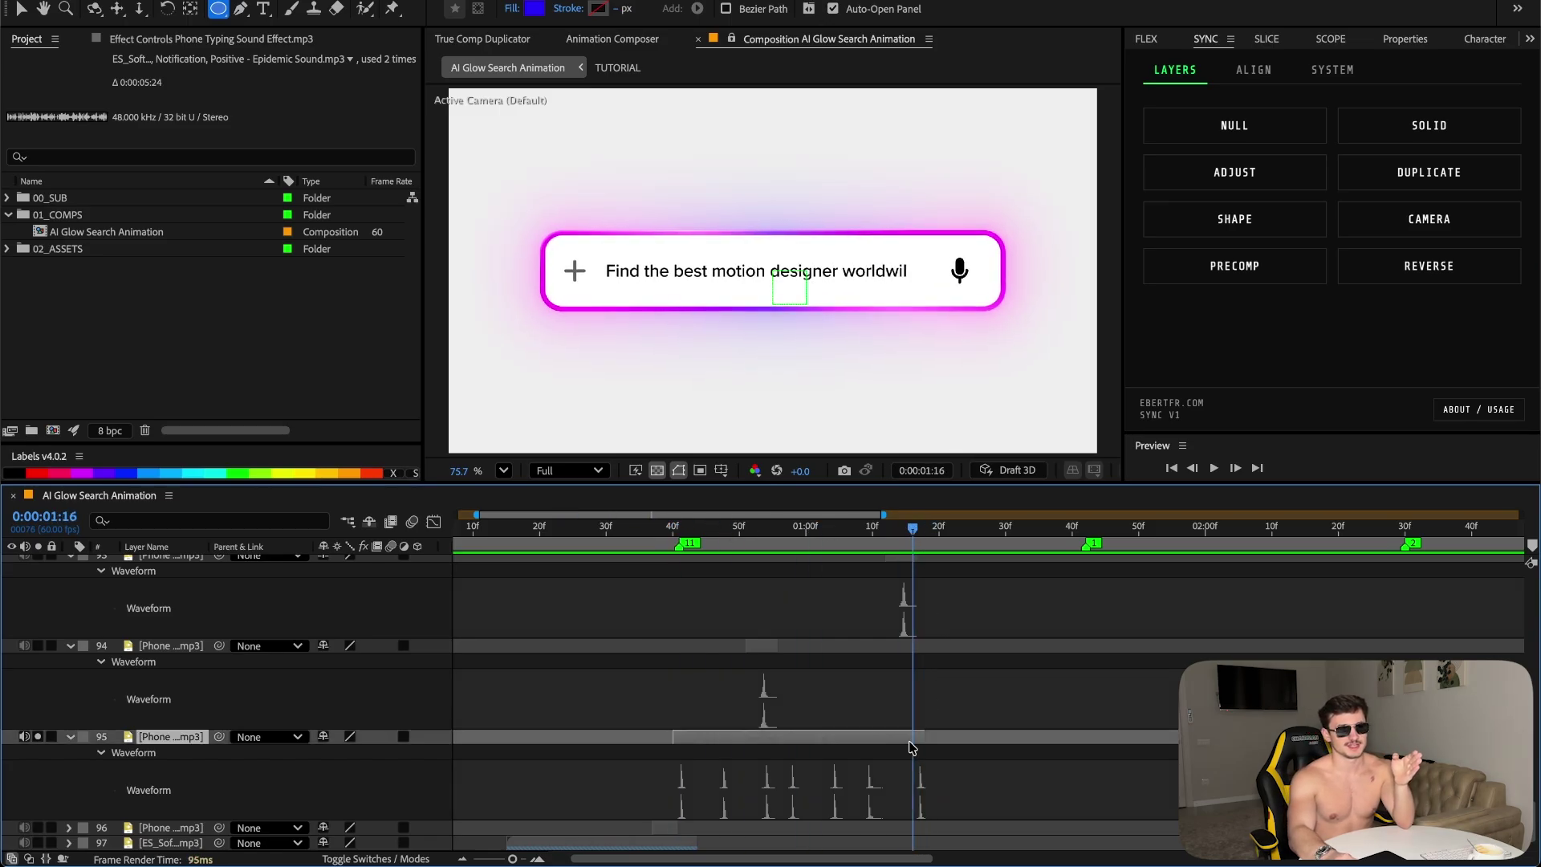
- Preview the single typing hits on layers 93 and 94, playing layer 94 from 0:00:00:48
left_click(919, 536)
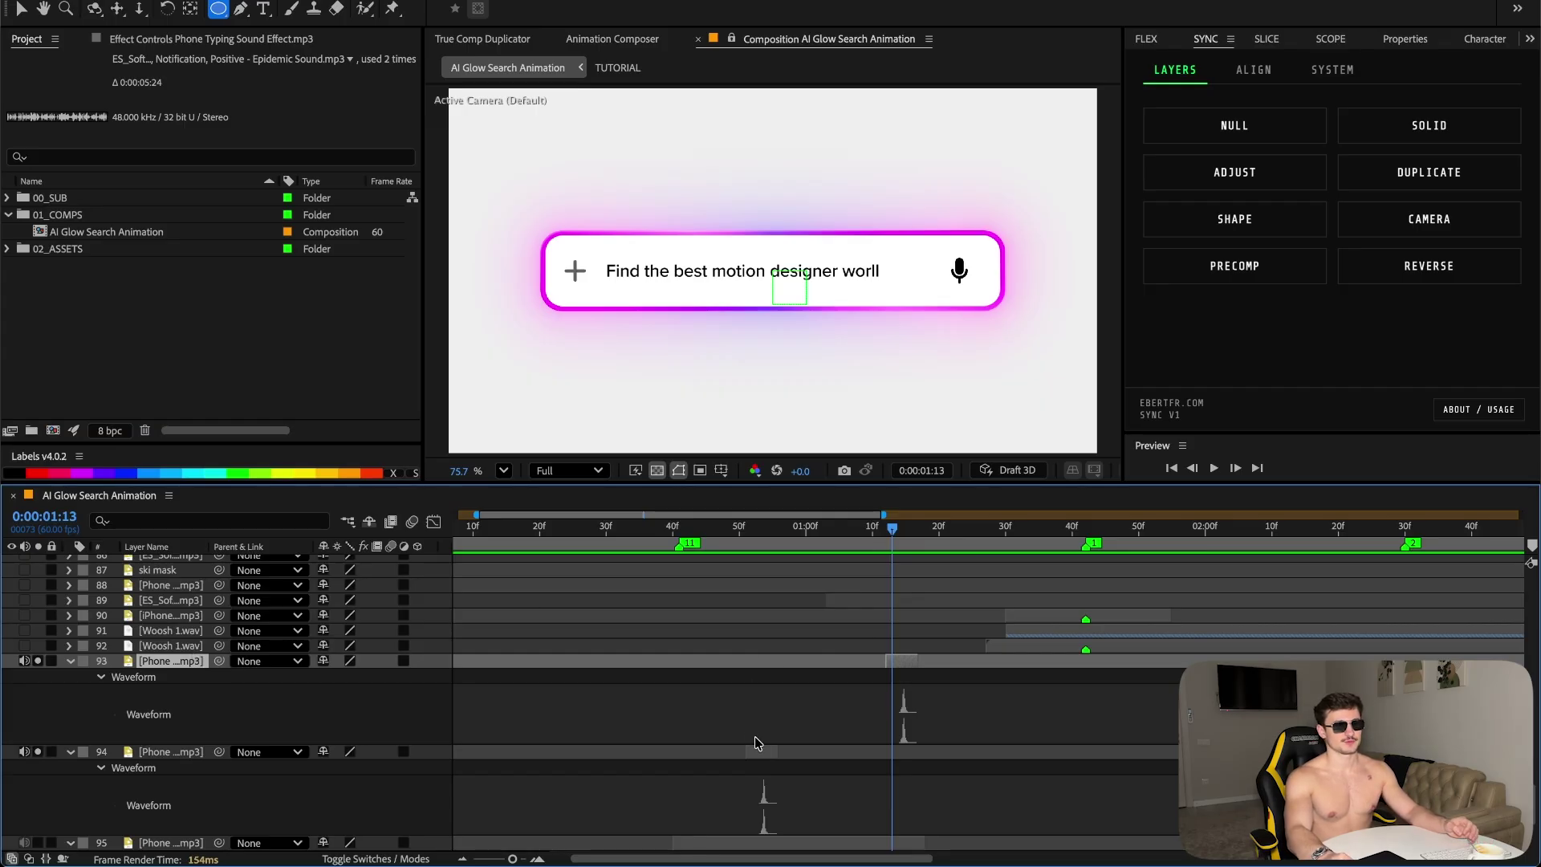
left_click(758, 748)
left_click(724, 537)
key("space")
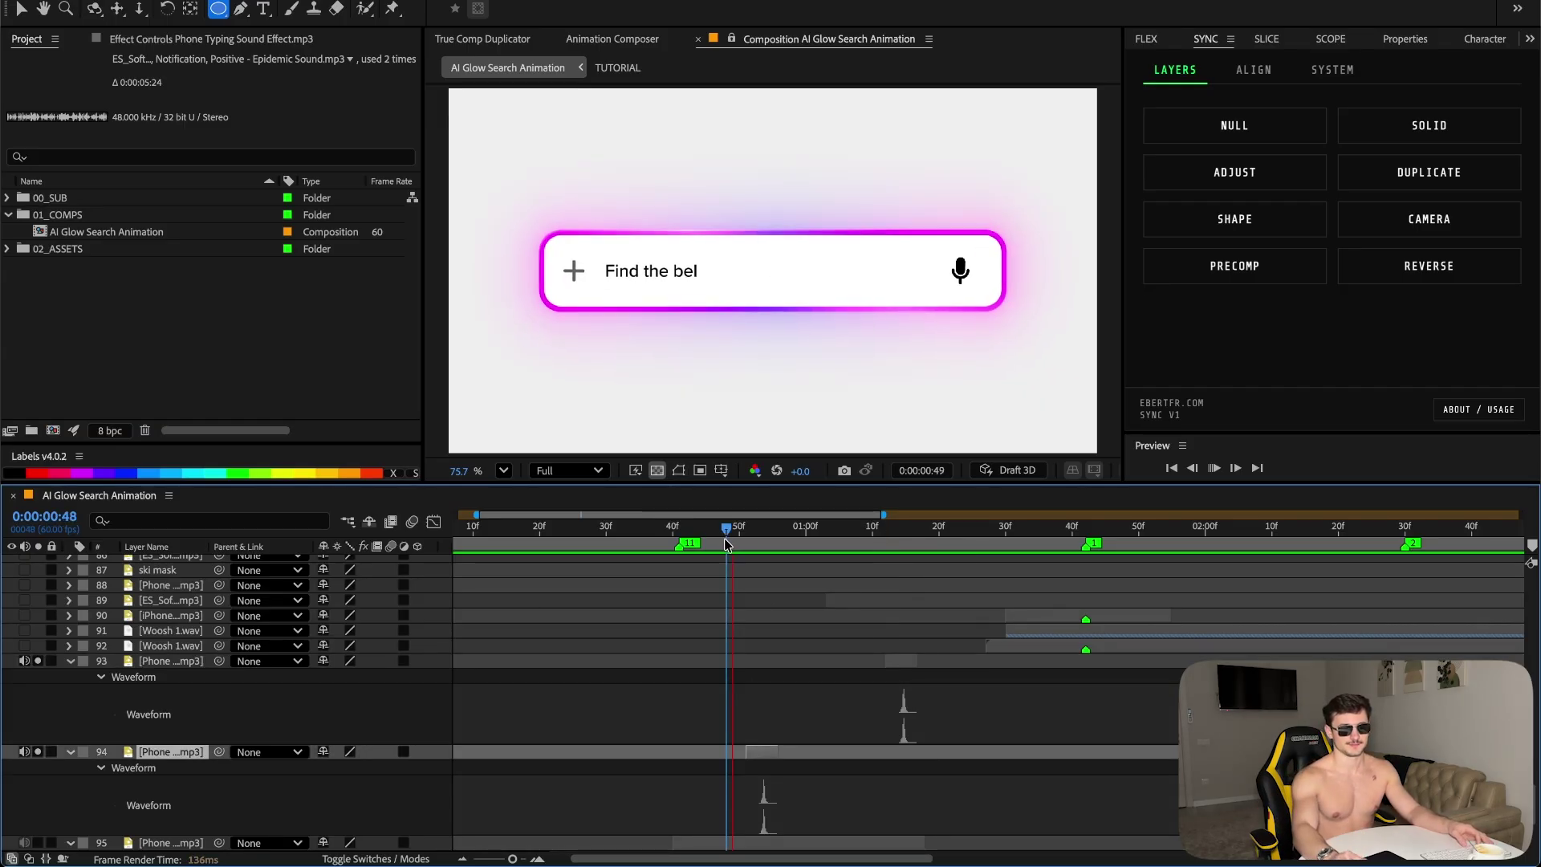
scroll(763, 596, "down", 1)
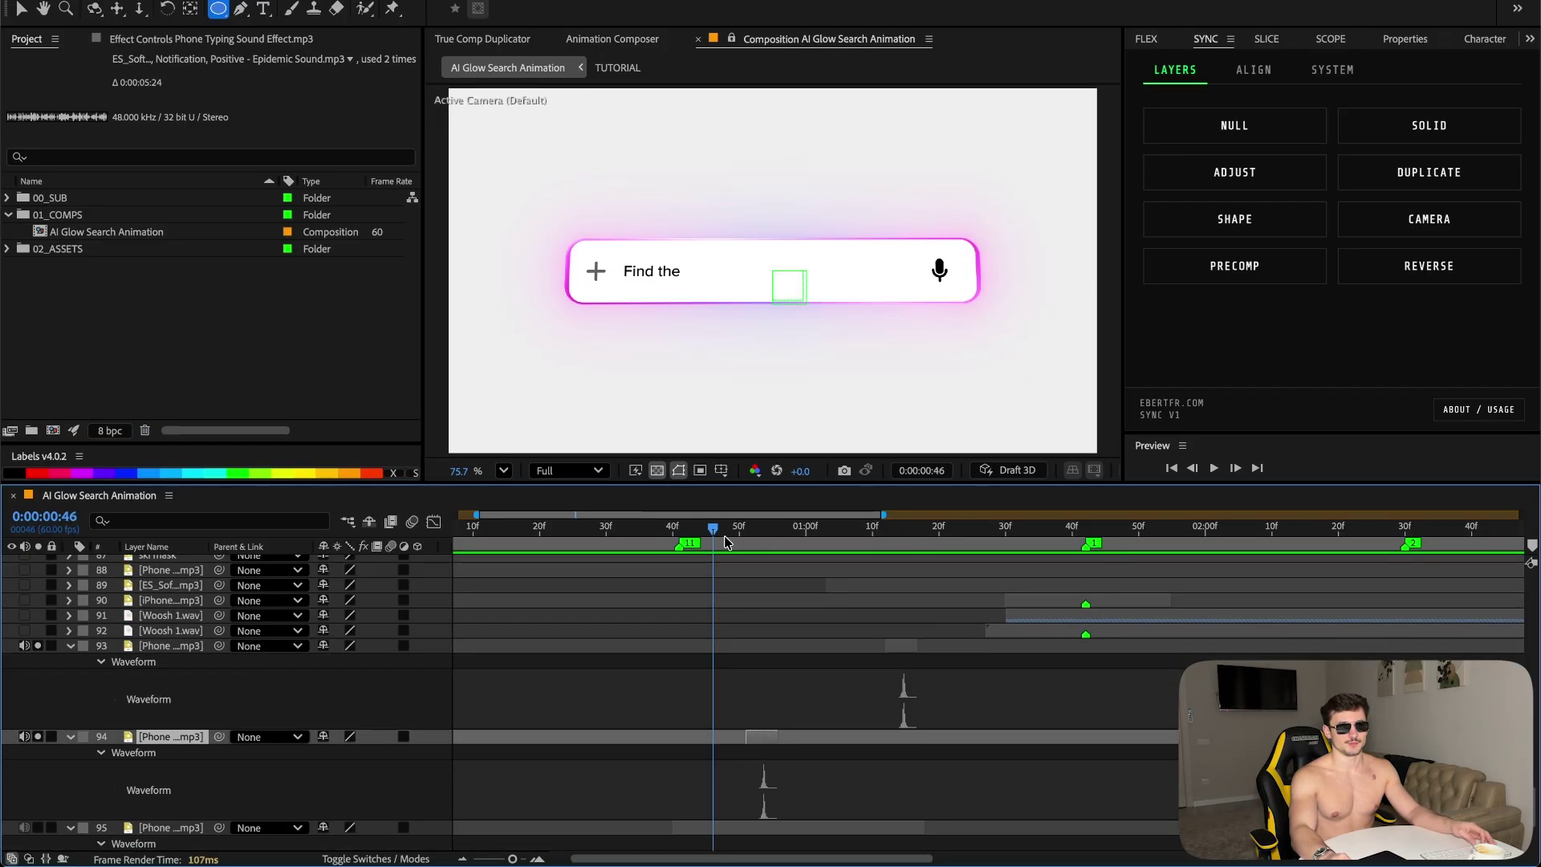
left_click_drag(724, 542, 846, 536)
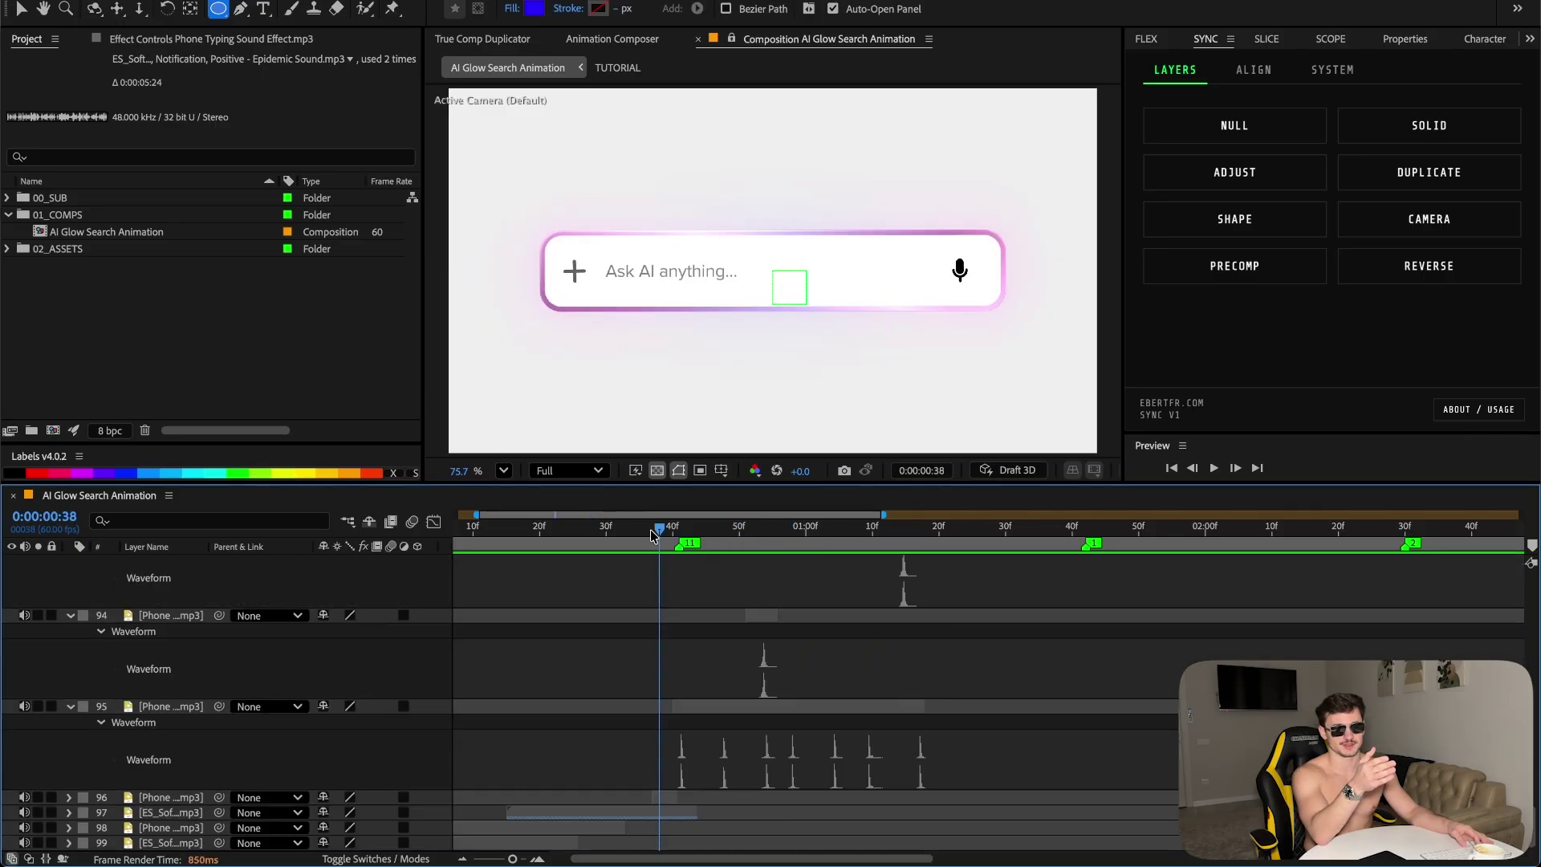
- Preview the typing sounds on layers 93, 94 and 95 together from 0:00:00:38 and review their waveforms
key("space")
key("space")
scroll(722, 594, "up", 2)
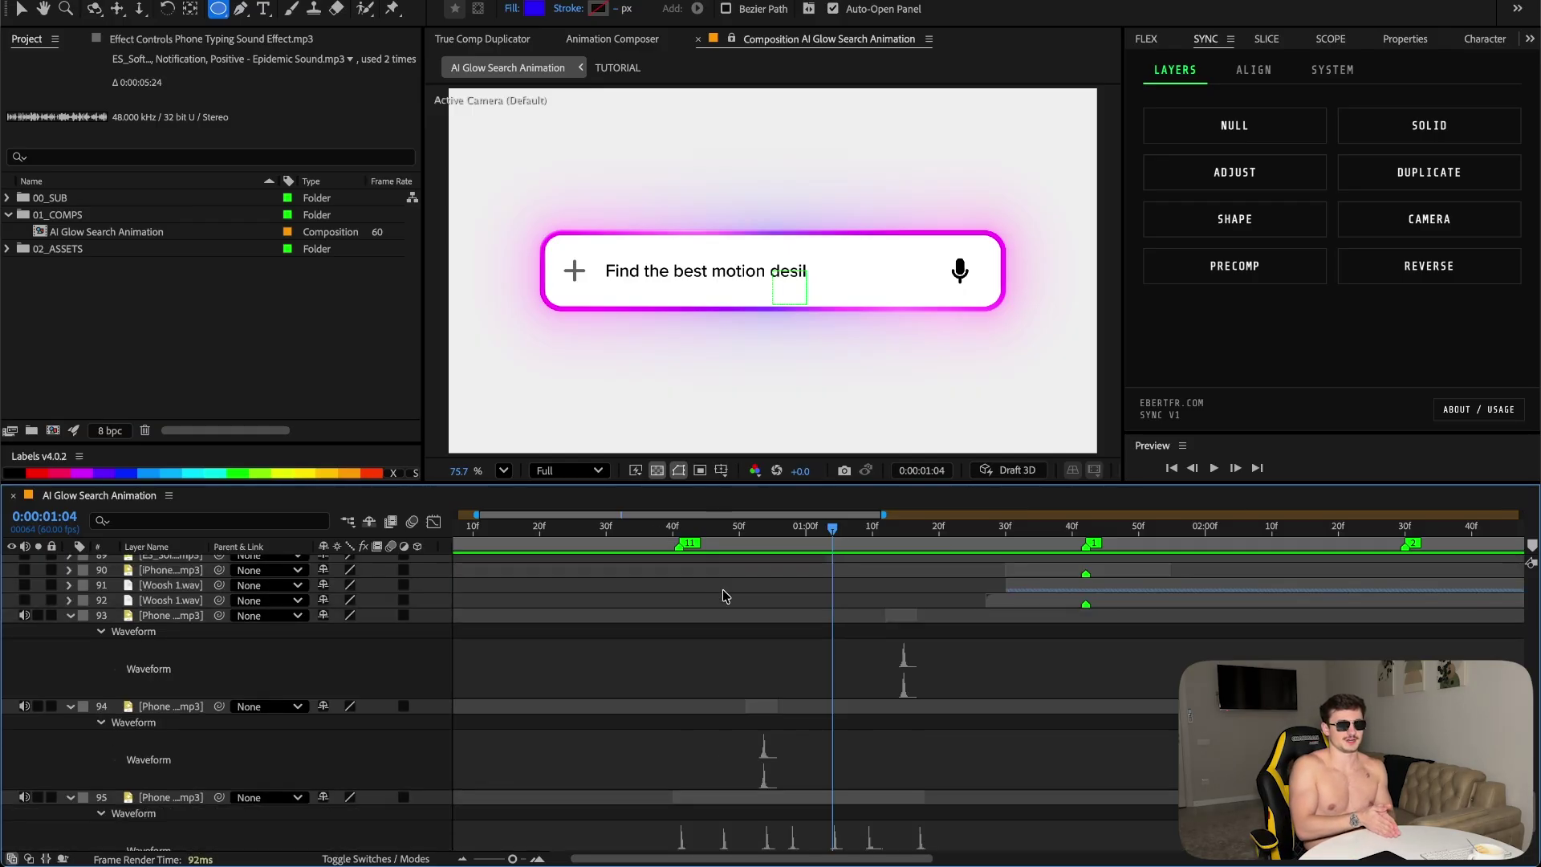
scroll(682, 614, "down", 2)
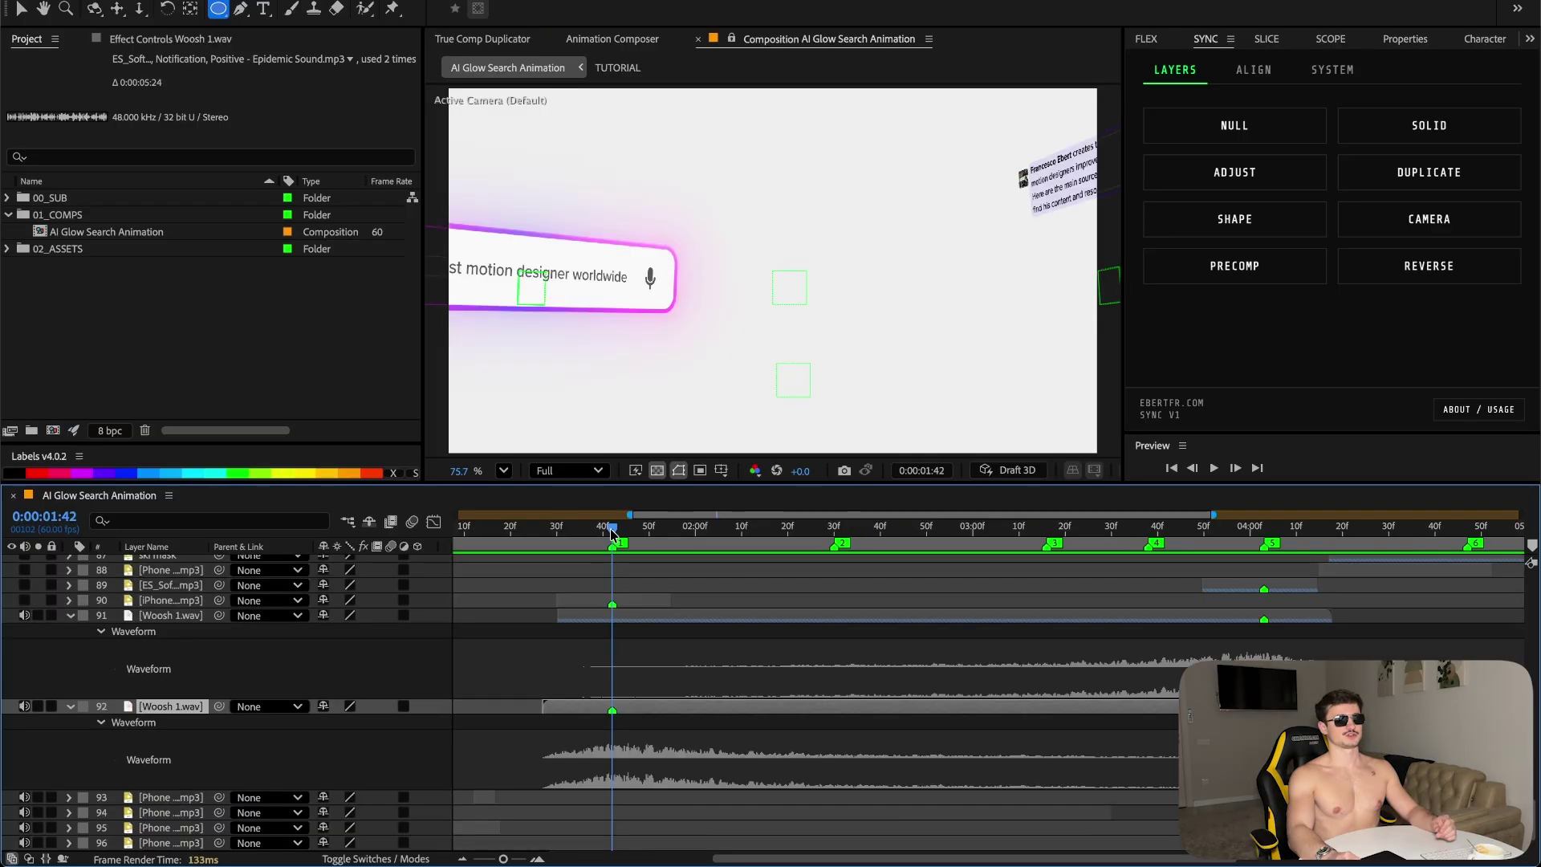
- Check the peak of the Woosh 1 sound on layer 92 at 0:00:01:42 and its marker options, leaving them unapplied
scroll(609, 528, "down", 1)
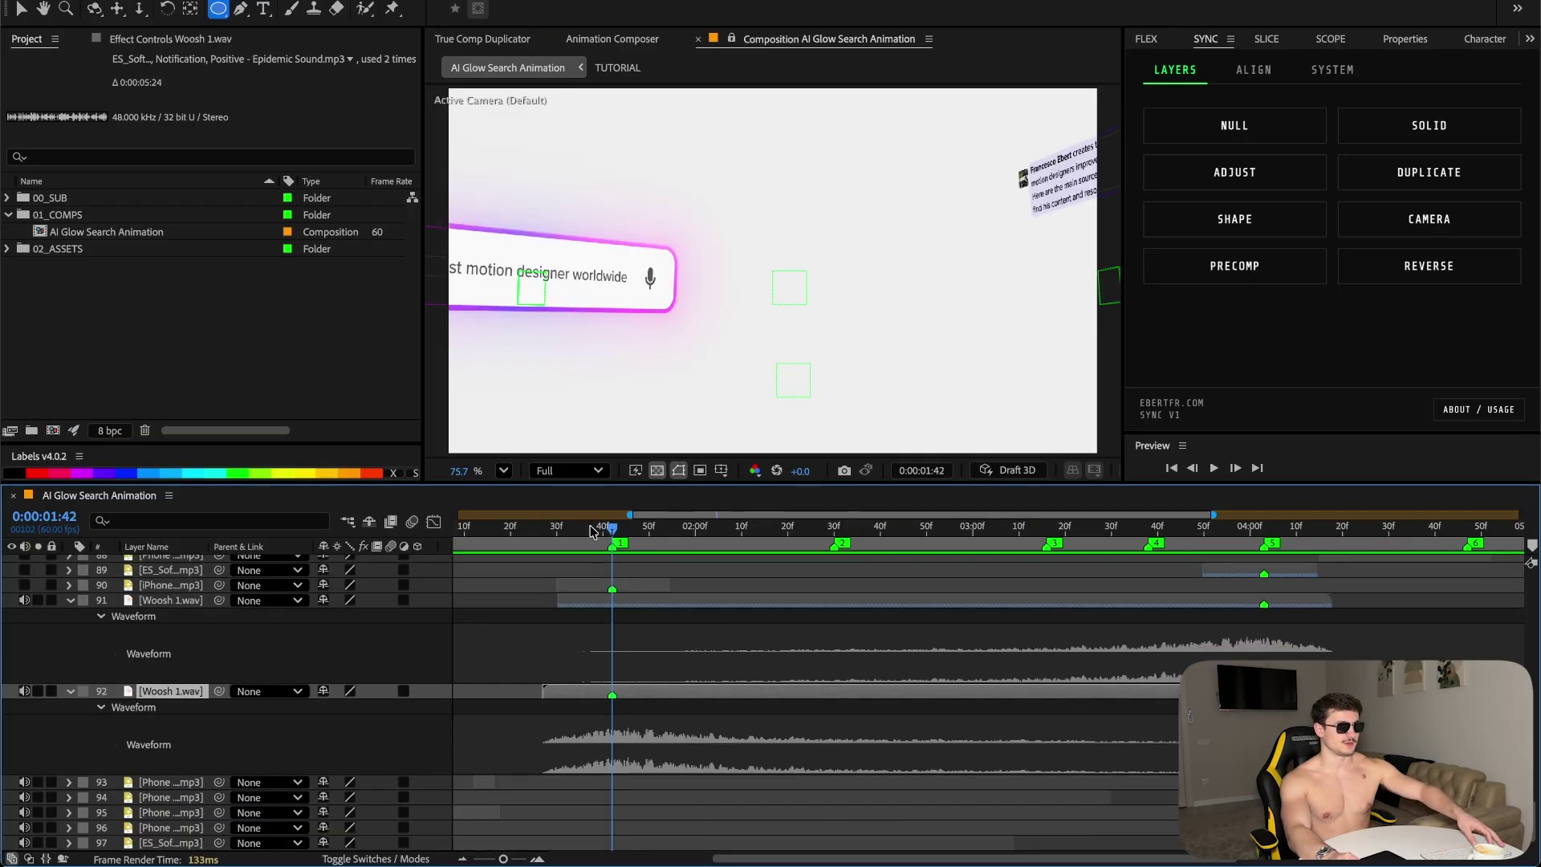
left_click_drag(590, 525, 610, 528)
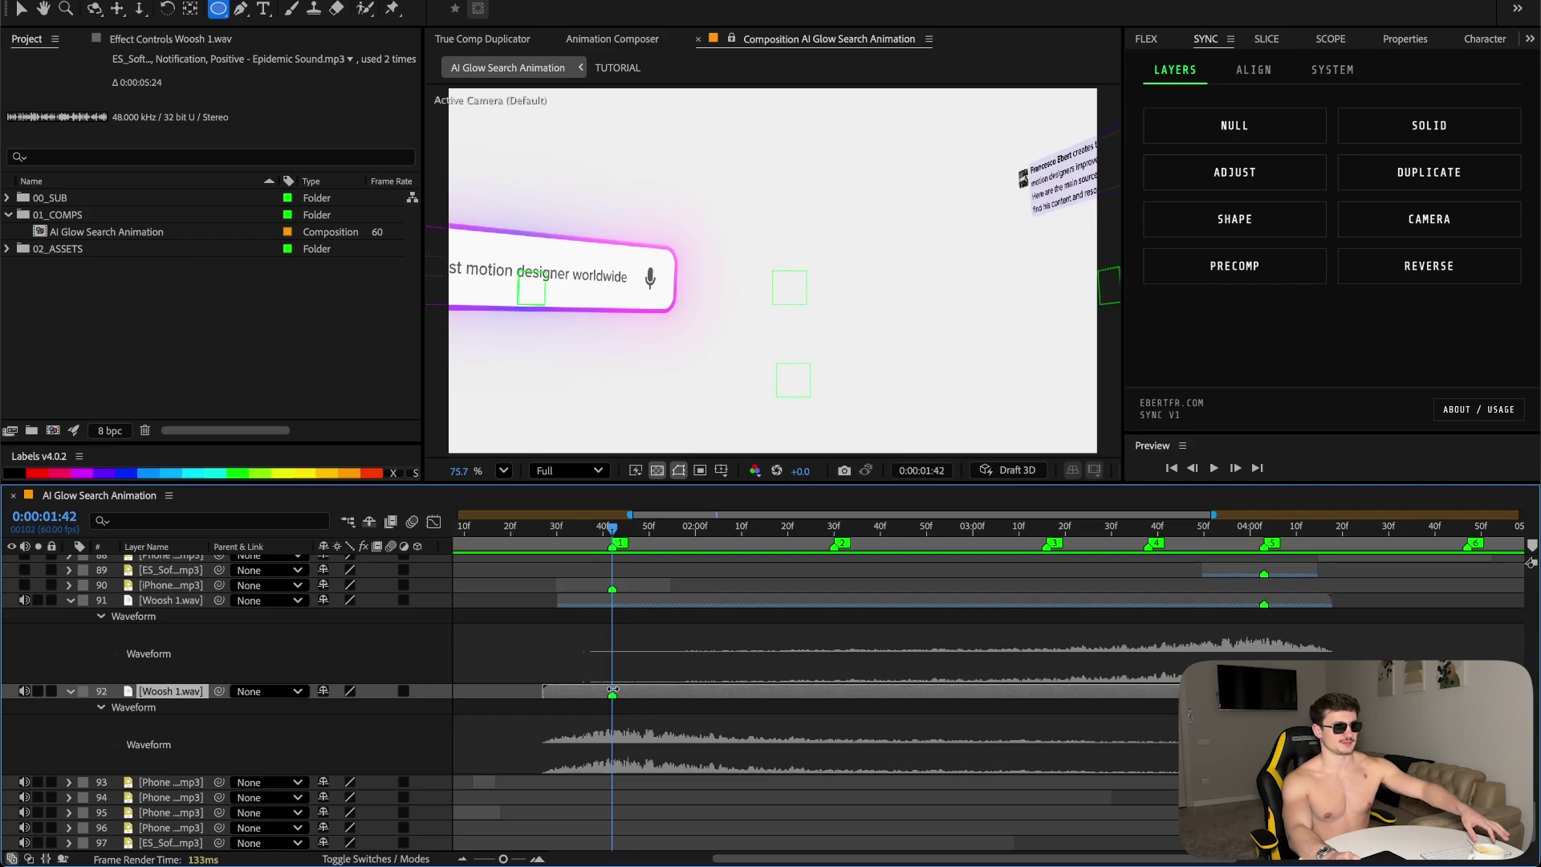
right_click(639, 691)
mouse_move(726, 513)
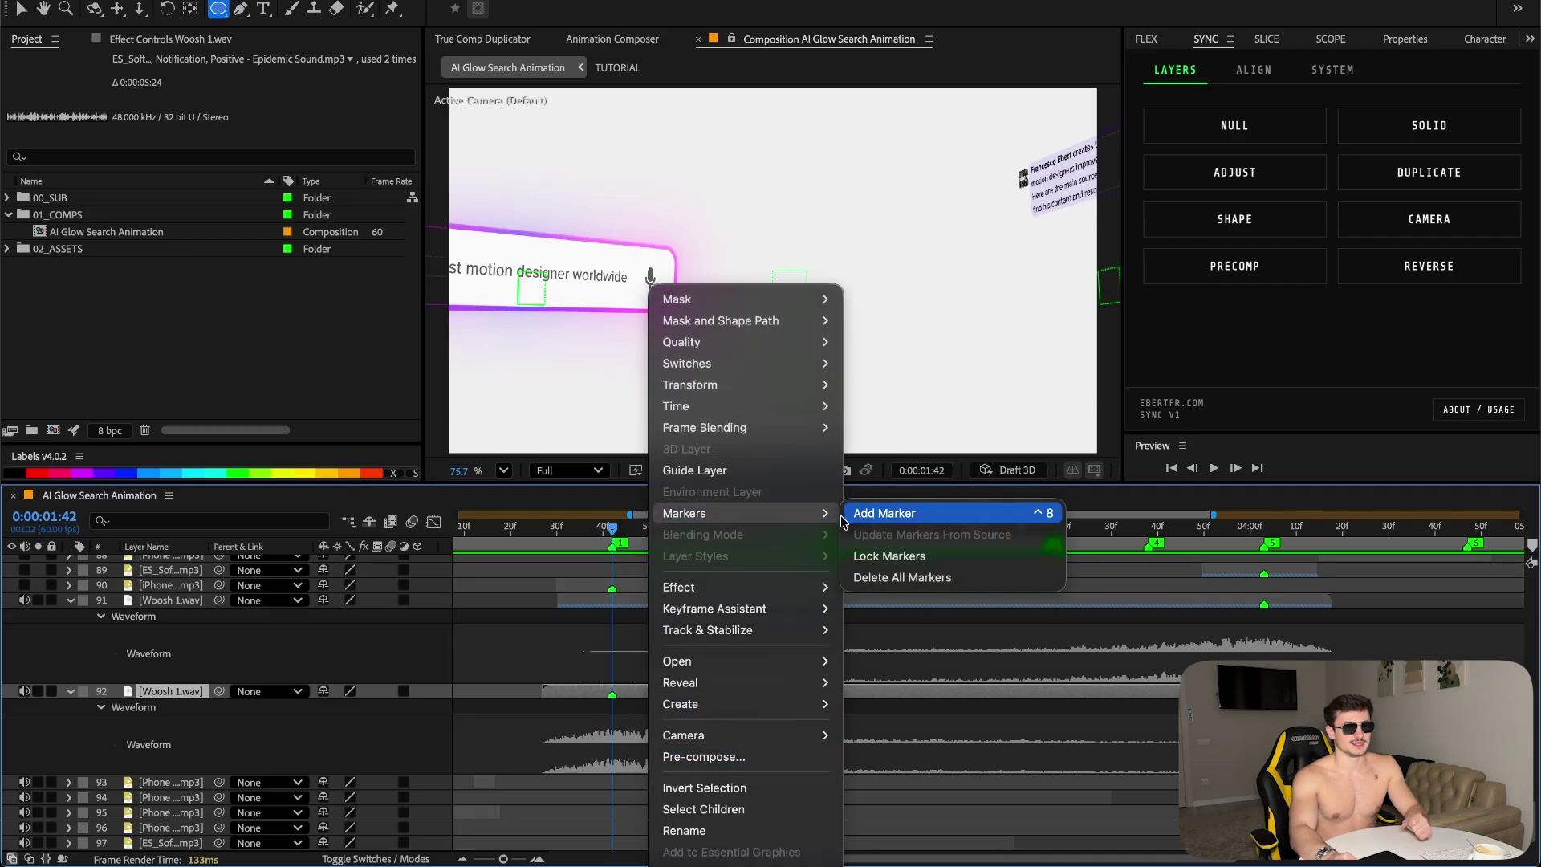
left_click(624, 544)
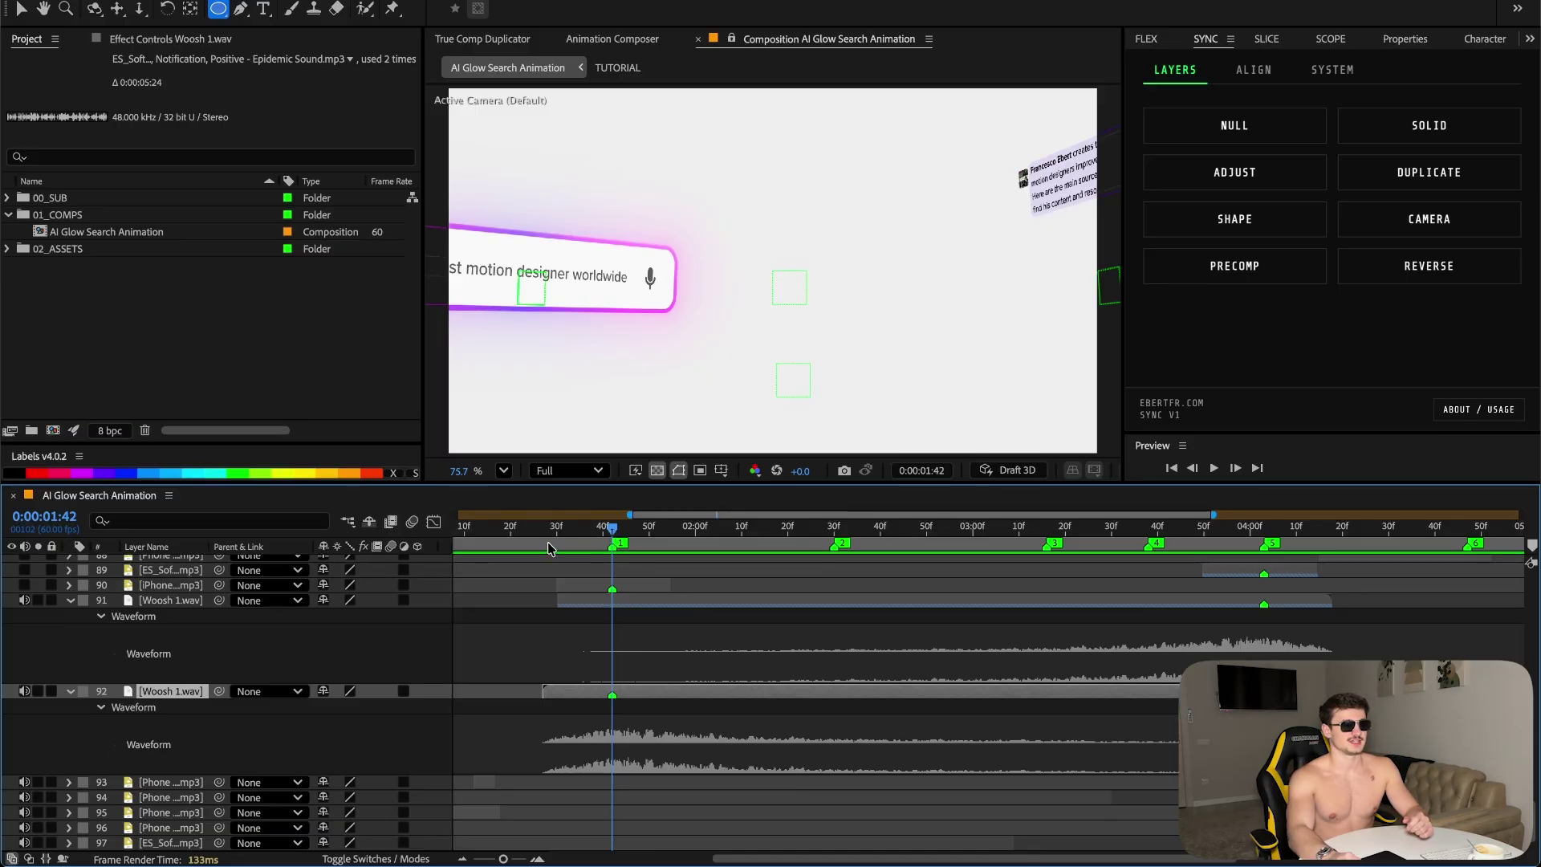
- Check the Time Stretch settings of the Woosh 1 sound on layer 92 and leave them unapplied
left_click_drag(548, 534, 607, 530)
key("super+alt+r")
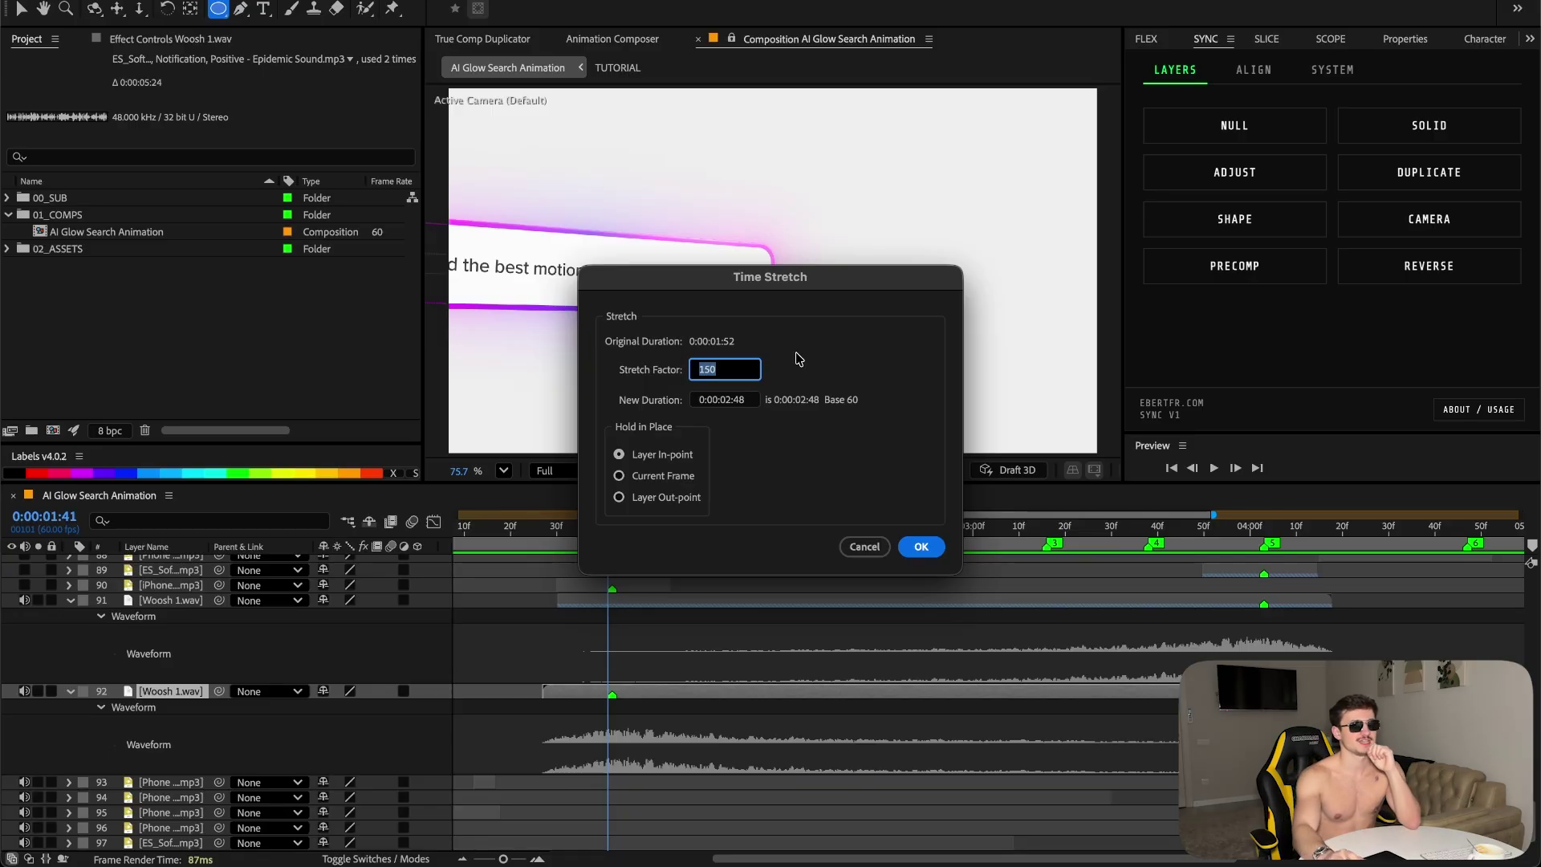
left_click(858, 547)
- Compare the Woosh 1 waveform on layer 91 with the transition around marker 5 at 0:00:04:03
left_click_drag(623, 530, 1082, 543)
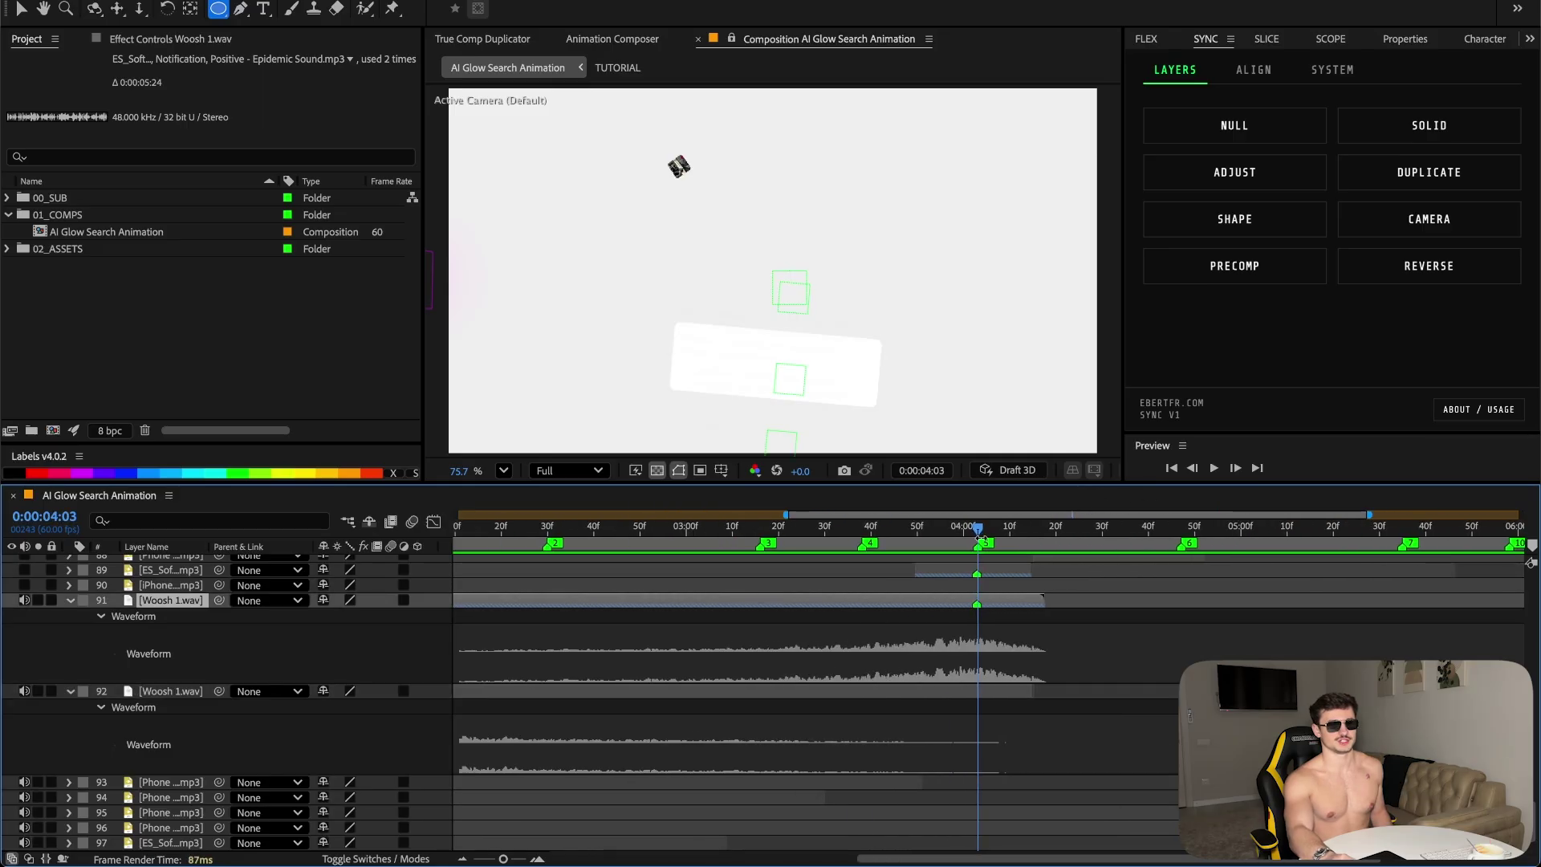
left_click_drag(977, 529, 1520, 536)
scroll(1084, 602, "up", 4)
left_click(1083, 602)
left_click_drag(1061, 523, 1135, 531)
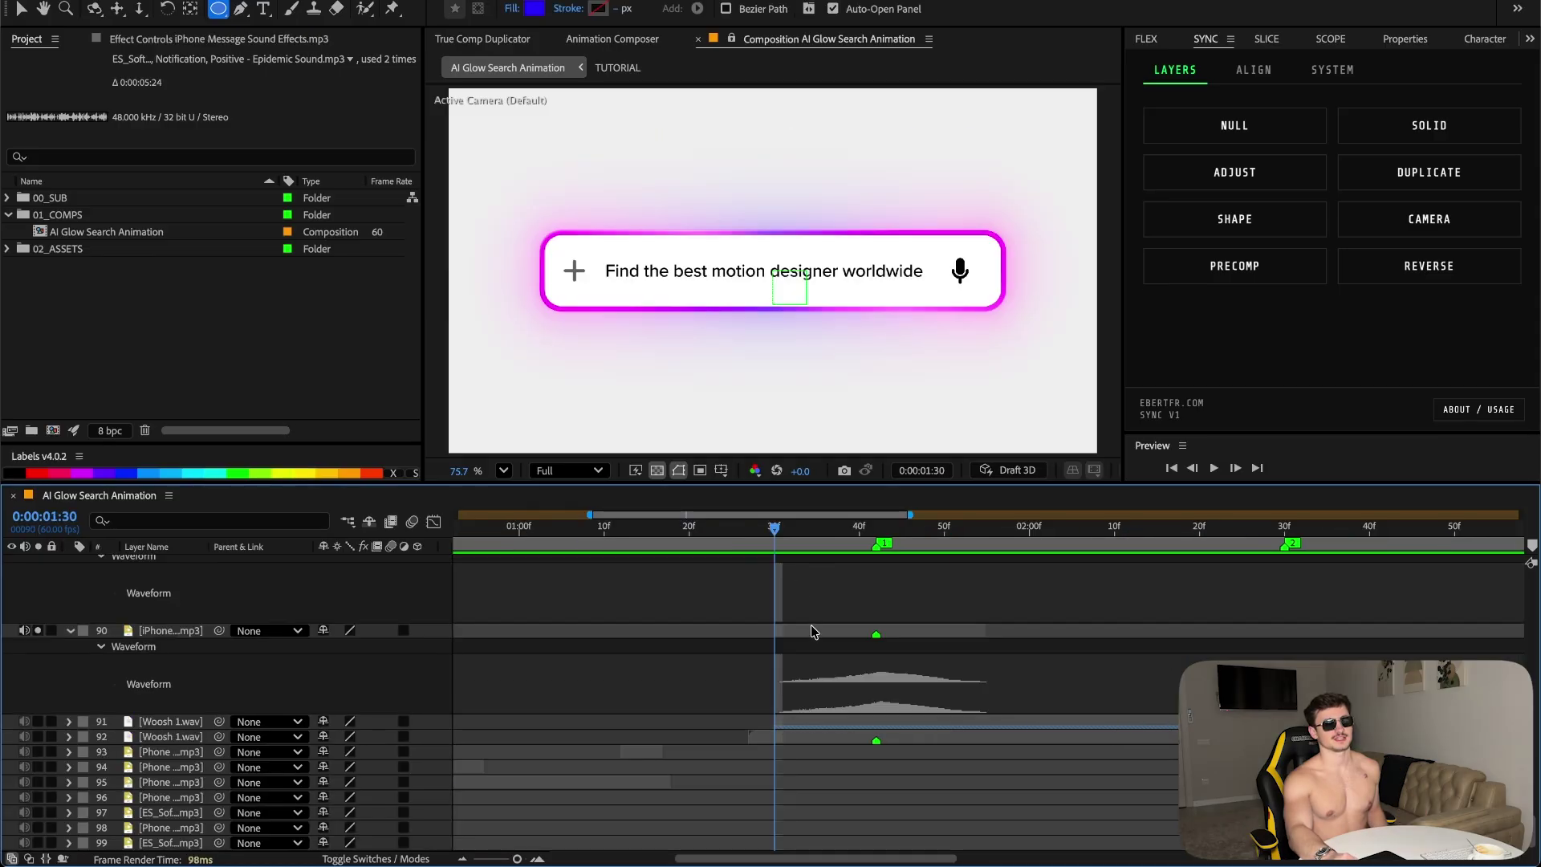
- Preview the iPhone message sound on layer 90 from 0:00:01:30 and the notification sound on layer 89 from 0:00:03:49
left_click(813, 634)
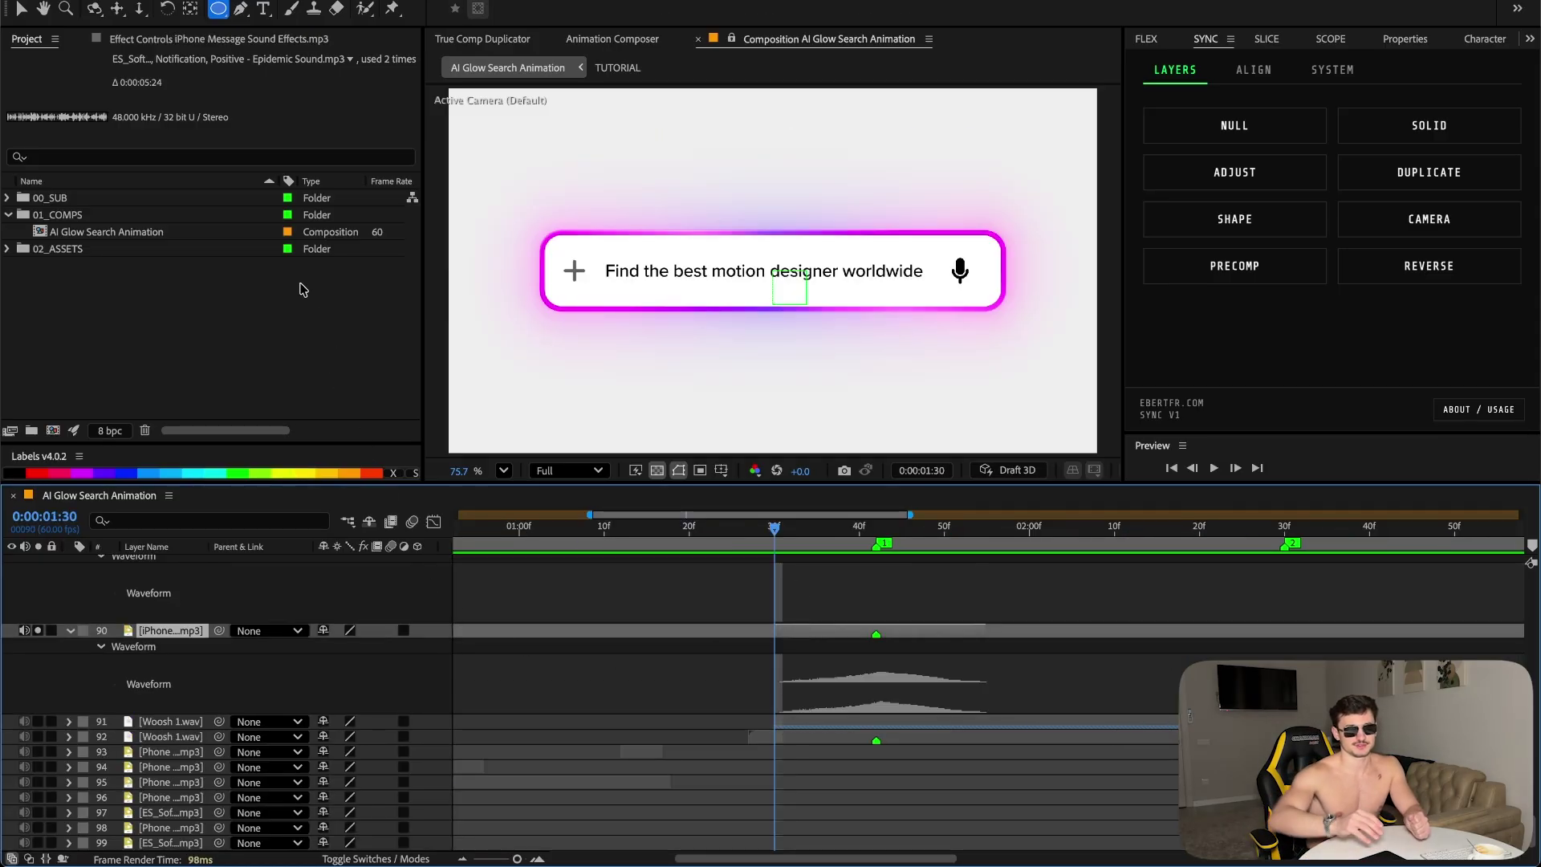
key("space")
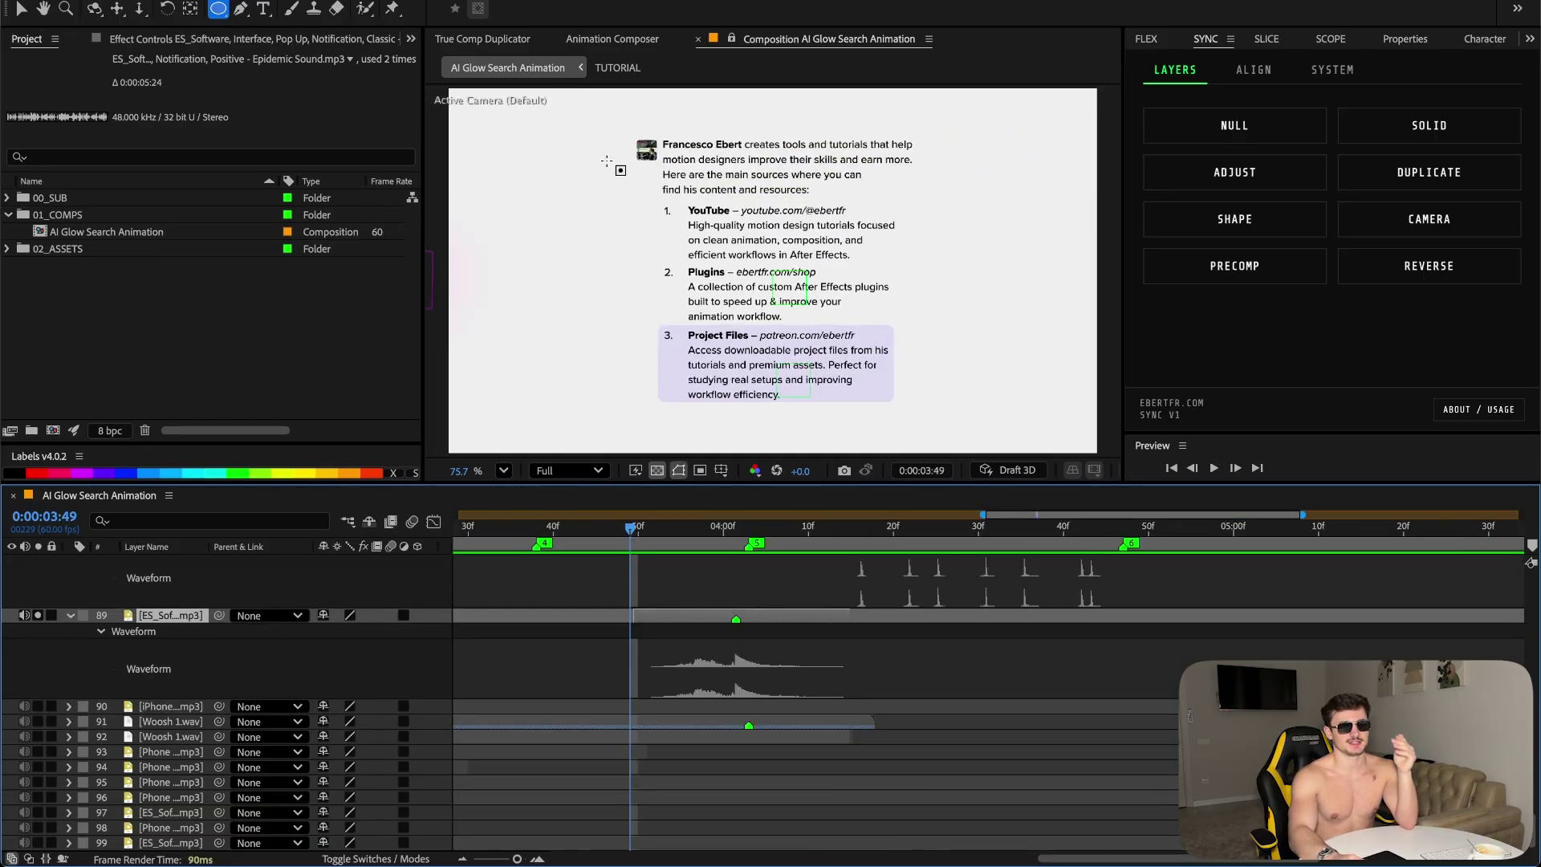
left_click(1453, 275)
key("space")
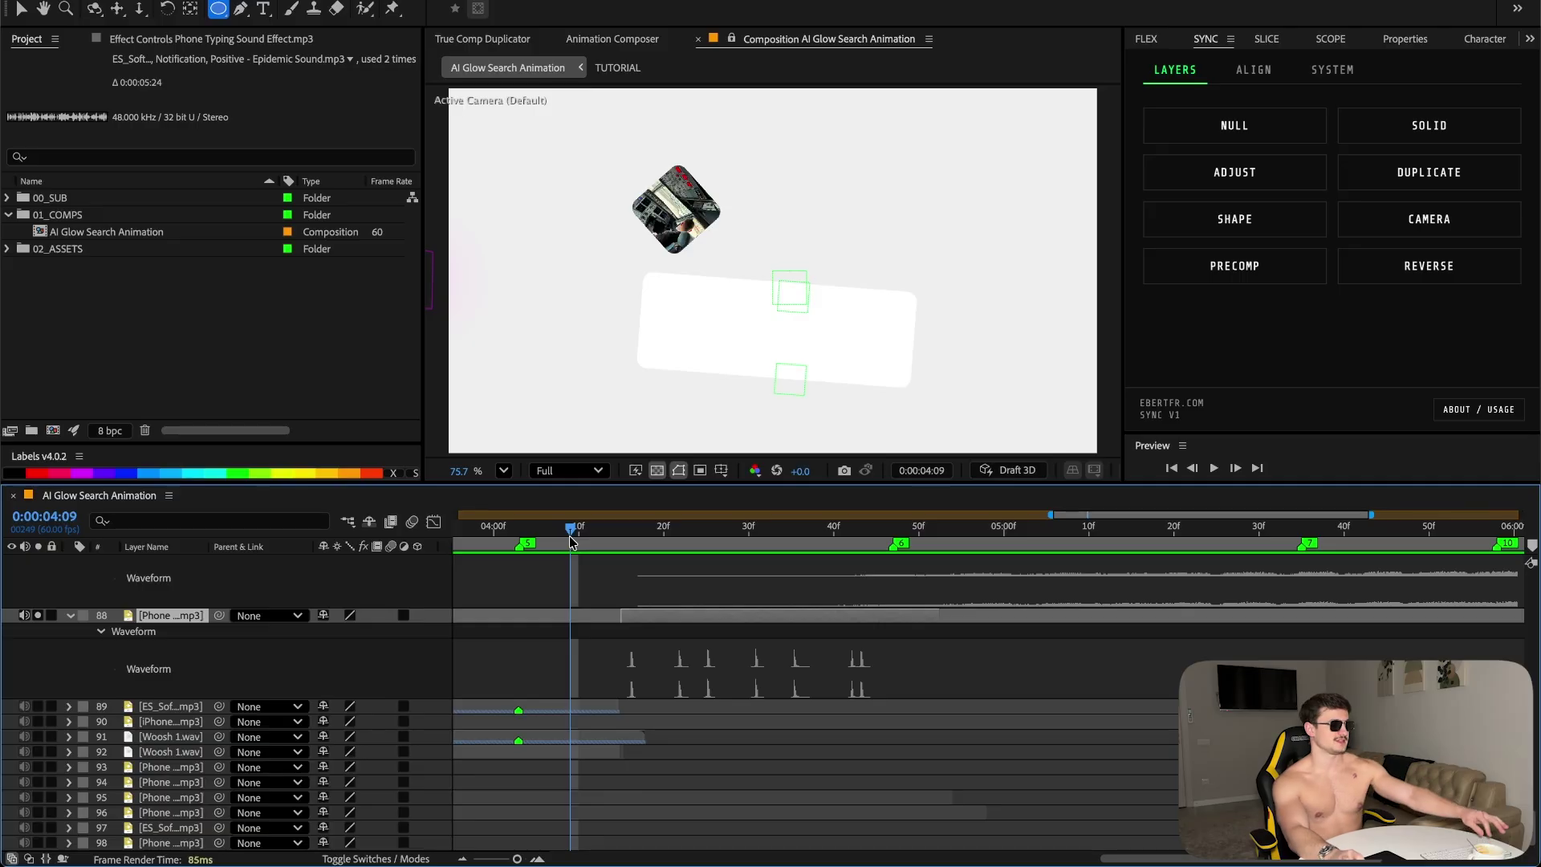
- Check the Time Stretch settings of the phone typing sound on layer 88, leave them unapplied and collapse the layer
right_click(674, 288)
mouse_move(742, 414)
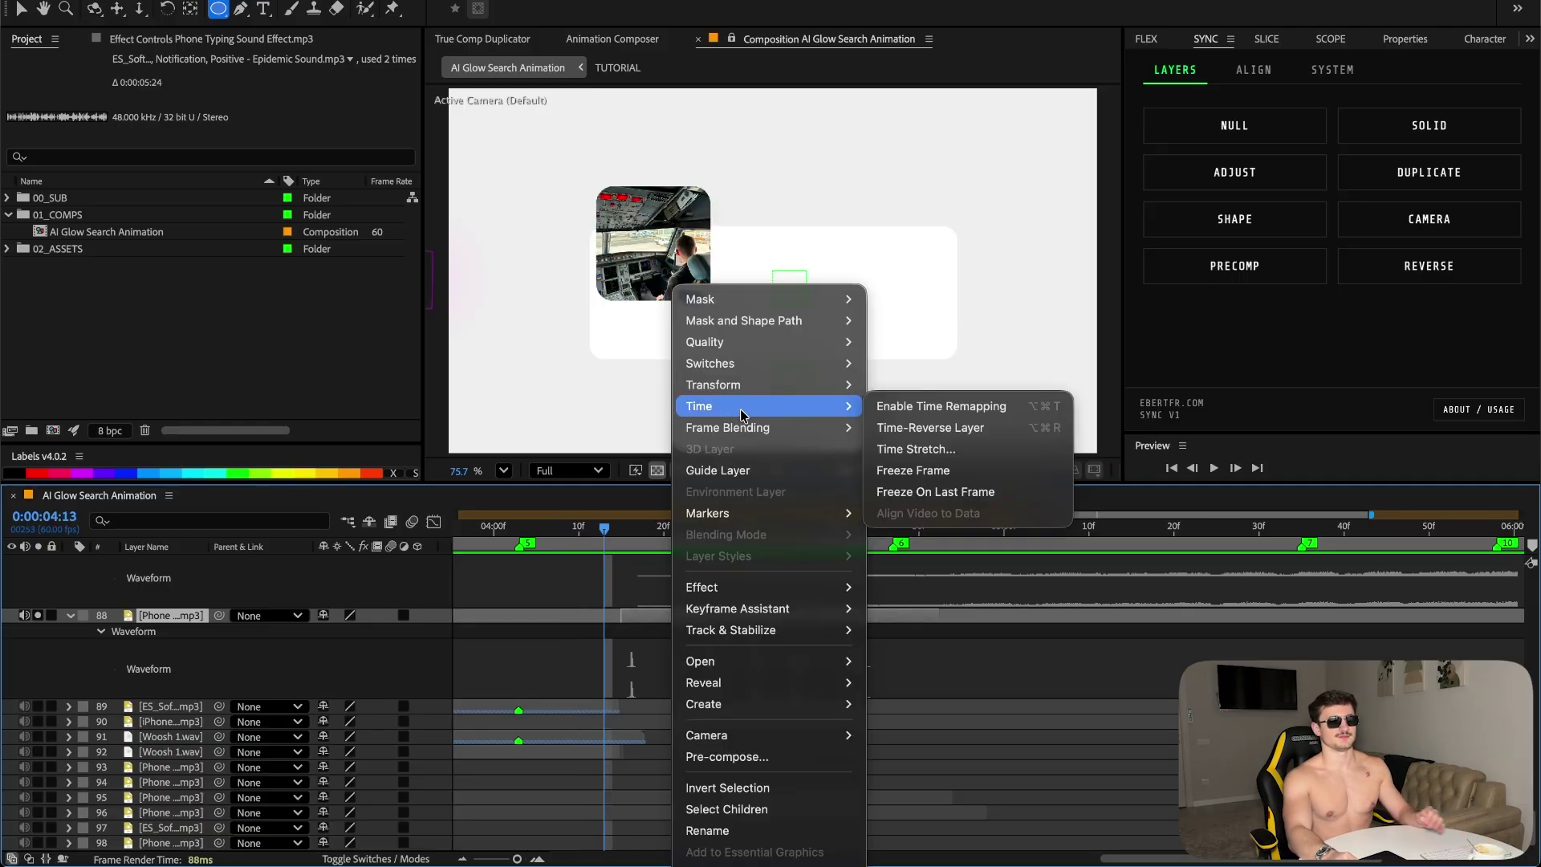
left_click(992, 448)
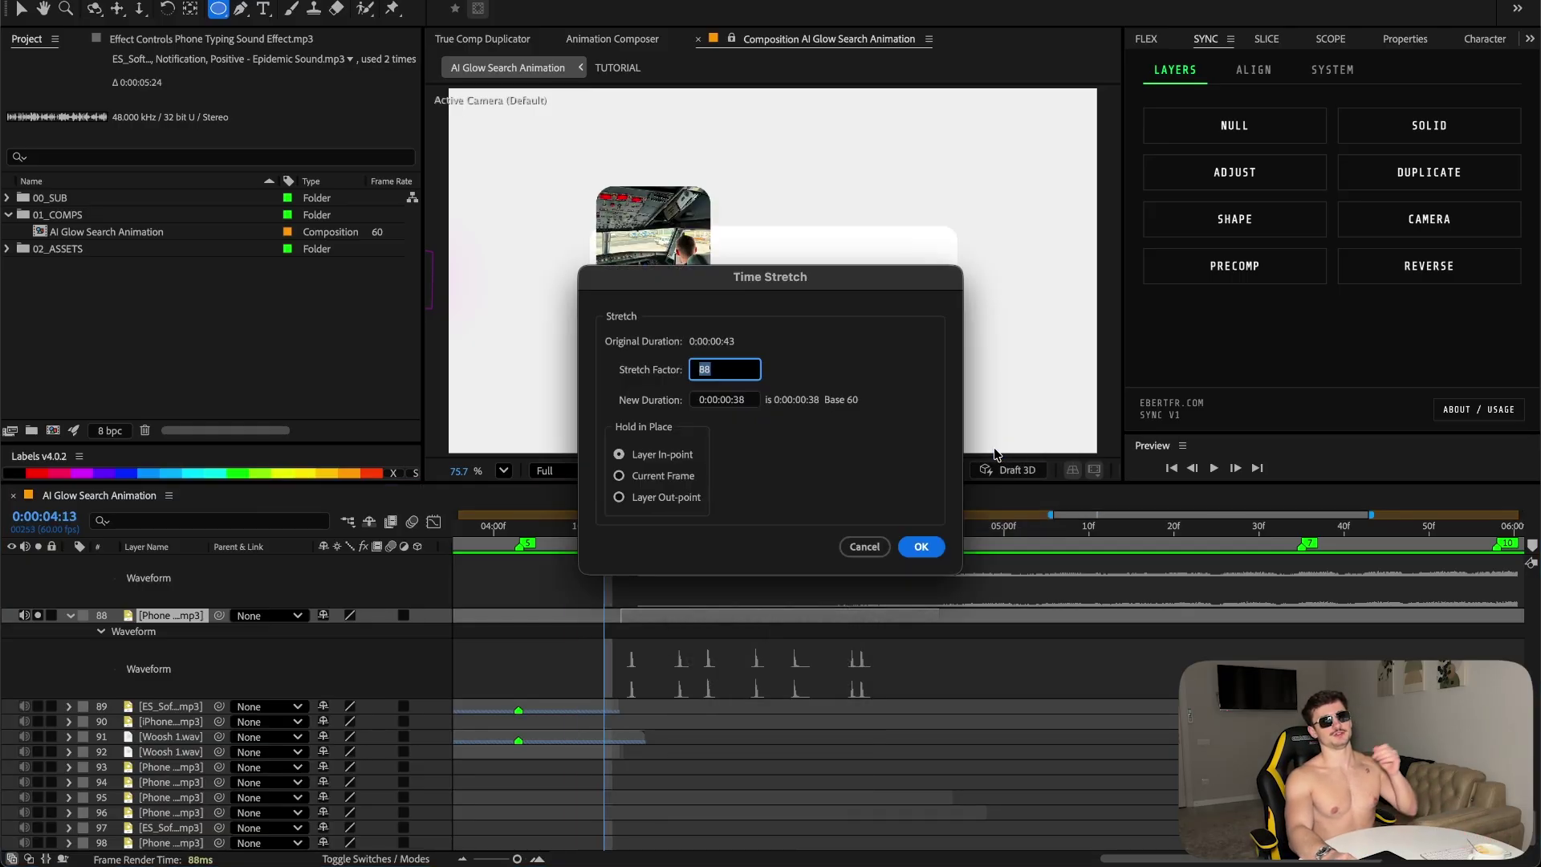
left_click(869, 546)
left_click(69, 616)
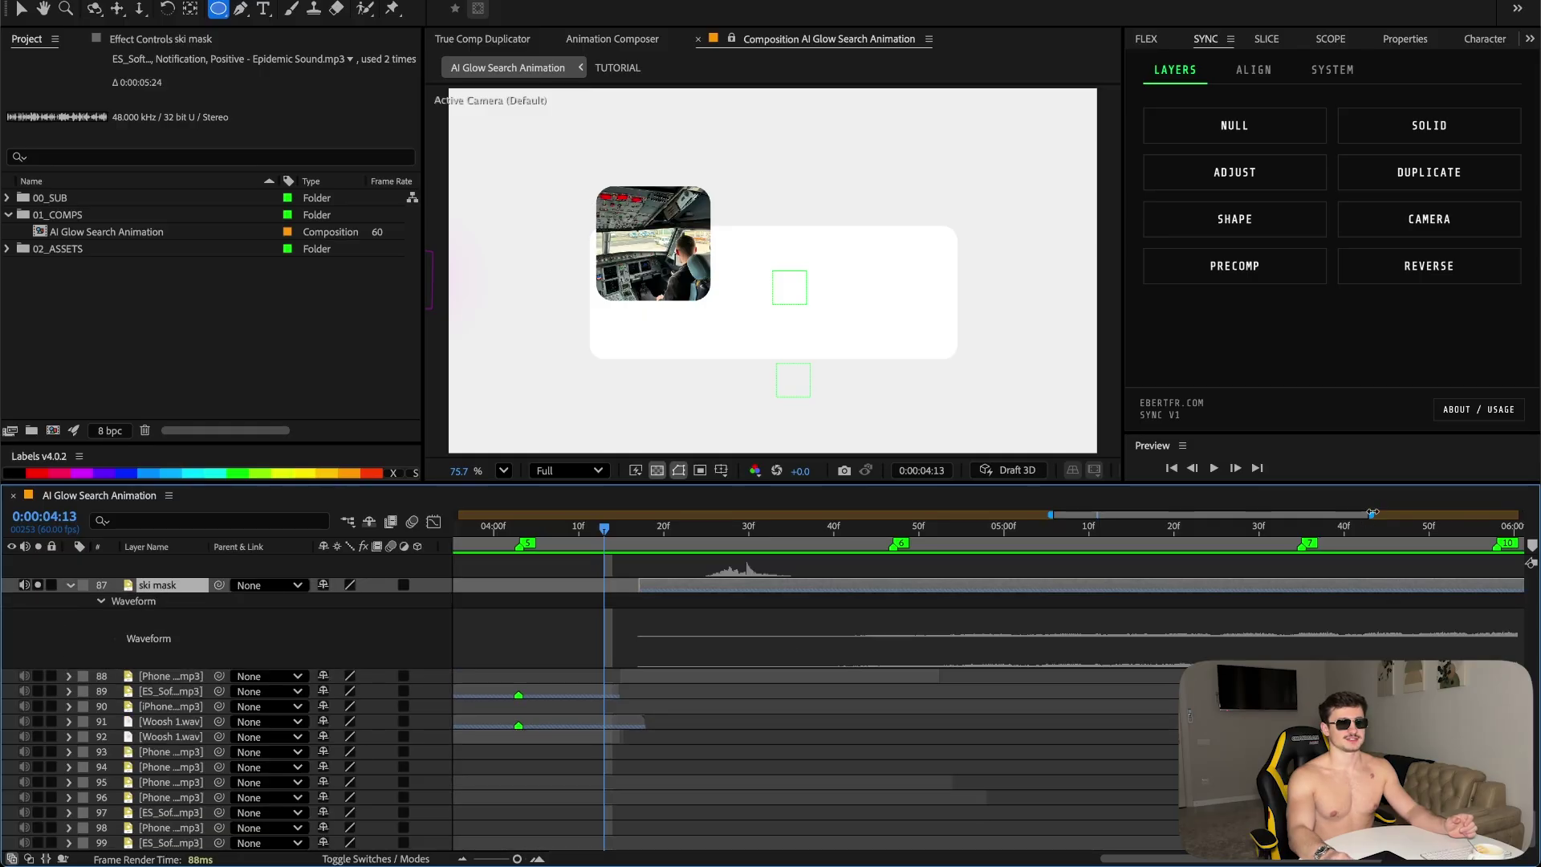
- Preview the soloed ski mask audio on layer 87 against the YouTube card animation
left_click_drag(1372, 512, 1521, 512)
left_click(523, 534)
key("space")
left_click(538, 537)
key("space")
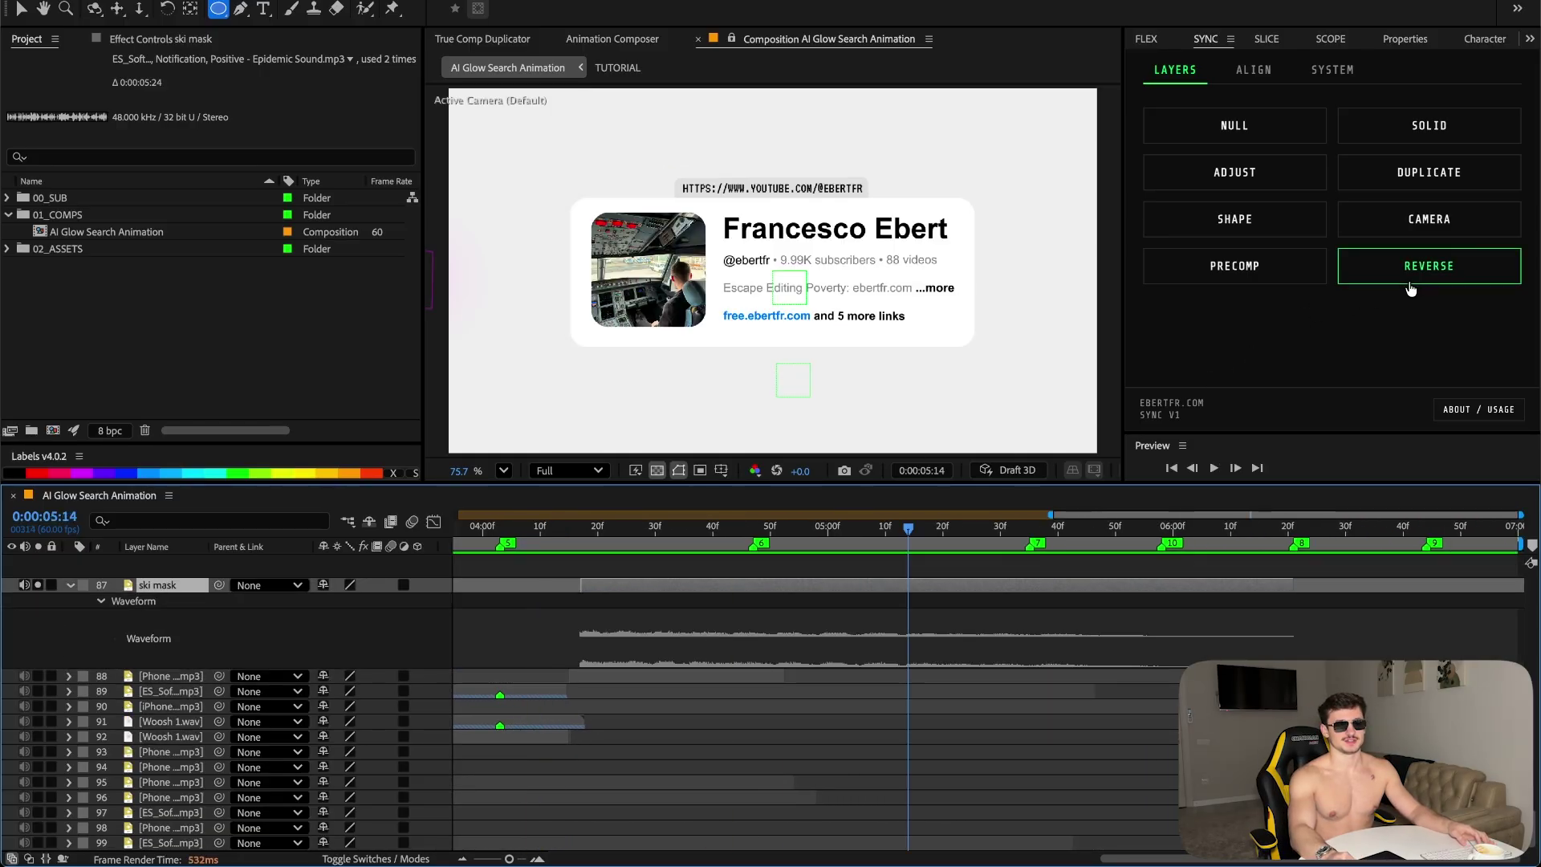
left_click(781, 528)
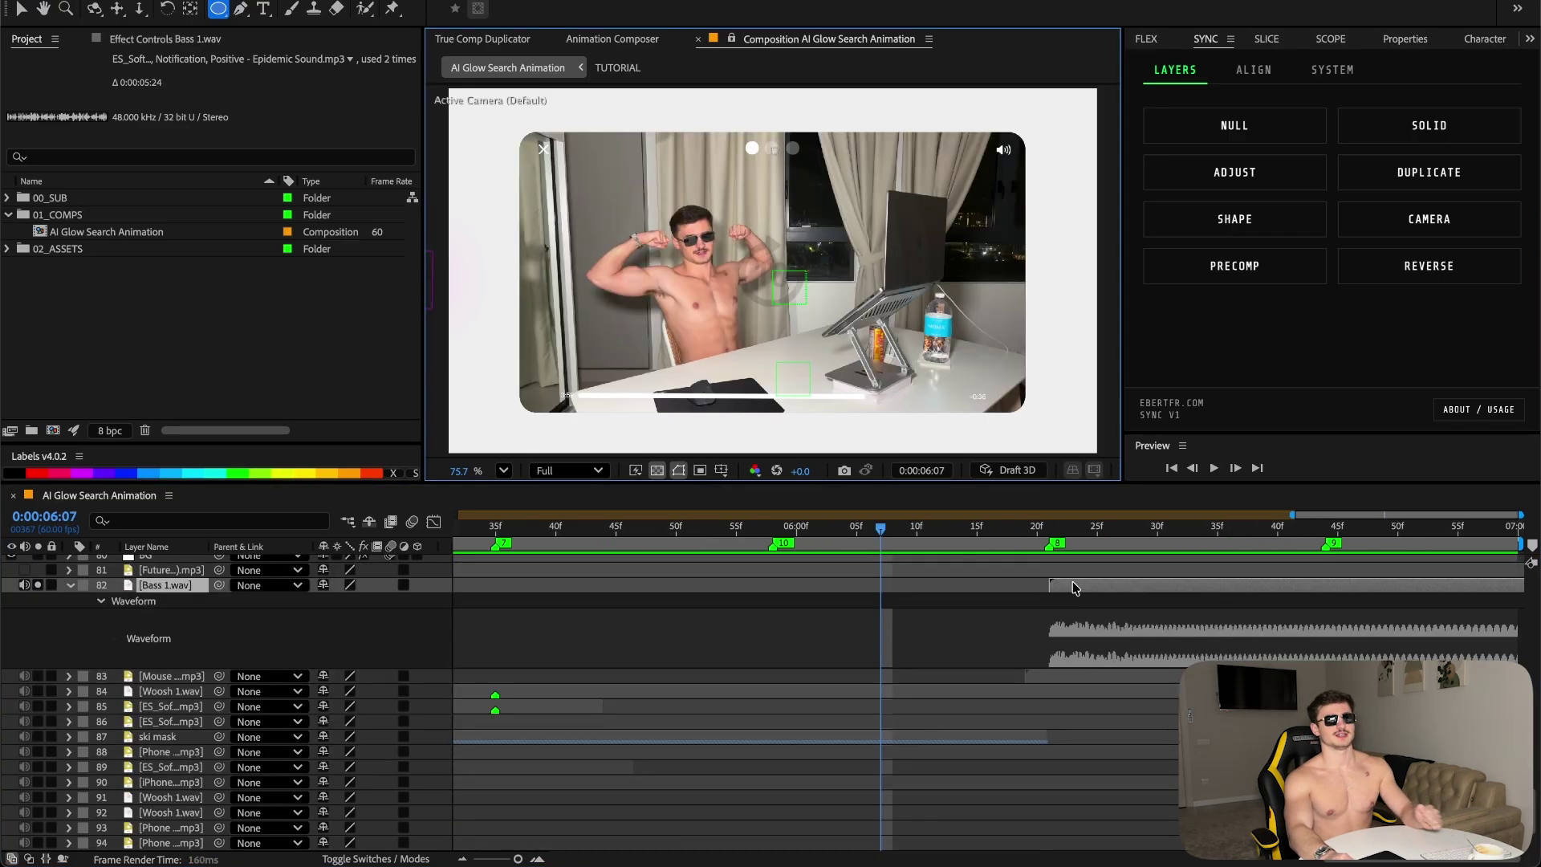
- Check the Time Stretch settings of the Bass 1 sound on layer 82 and leave them unapplied
right_click(1075, 587)
mouse_move(1164, 406)
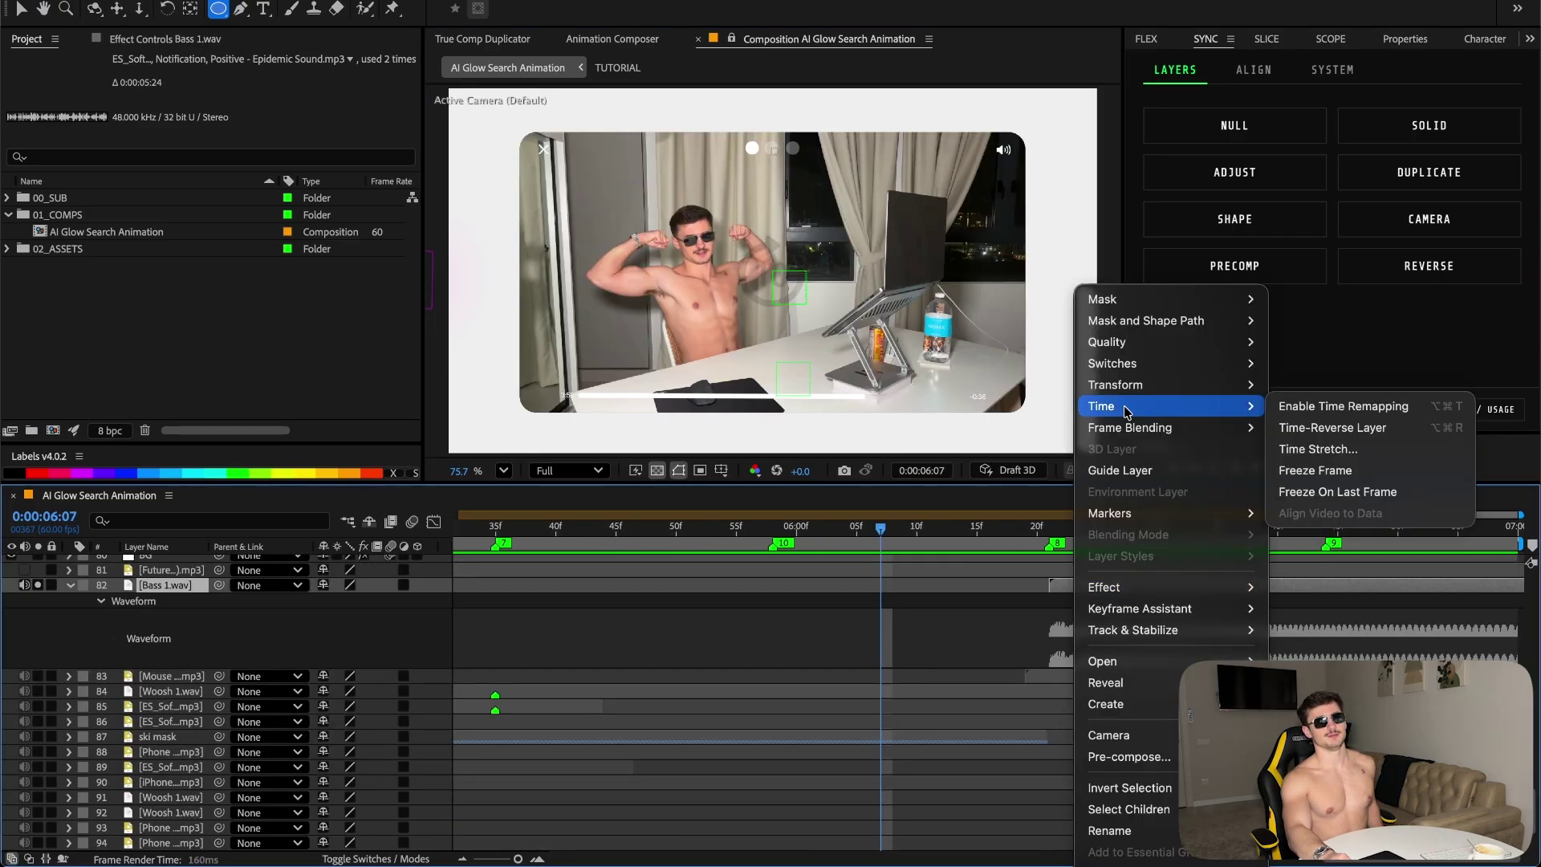
left_click(1338, 447)
left_click(854, 552)
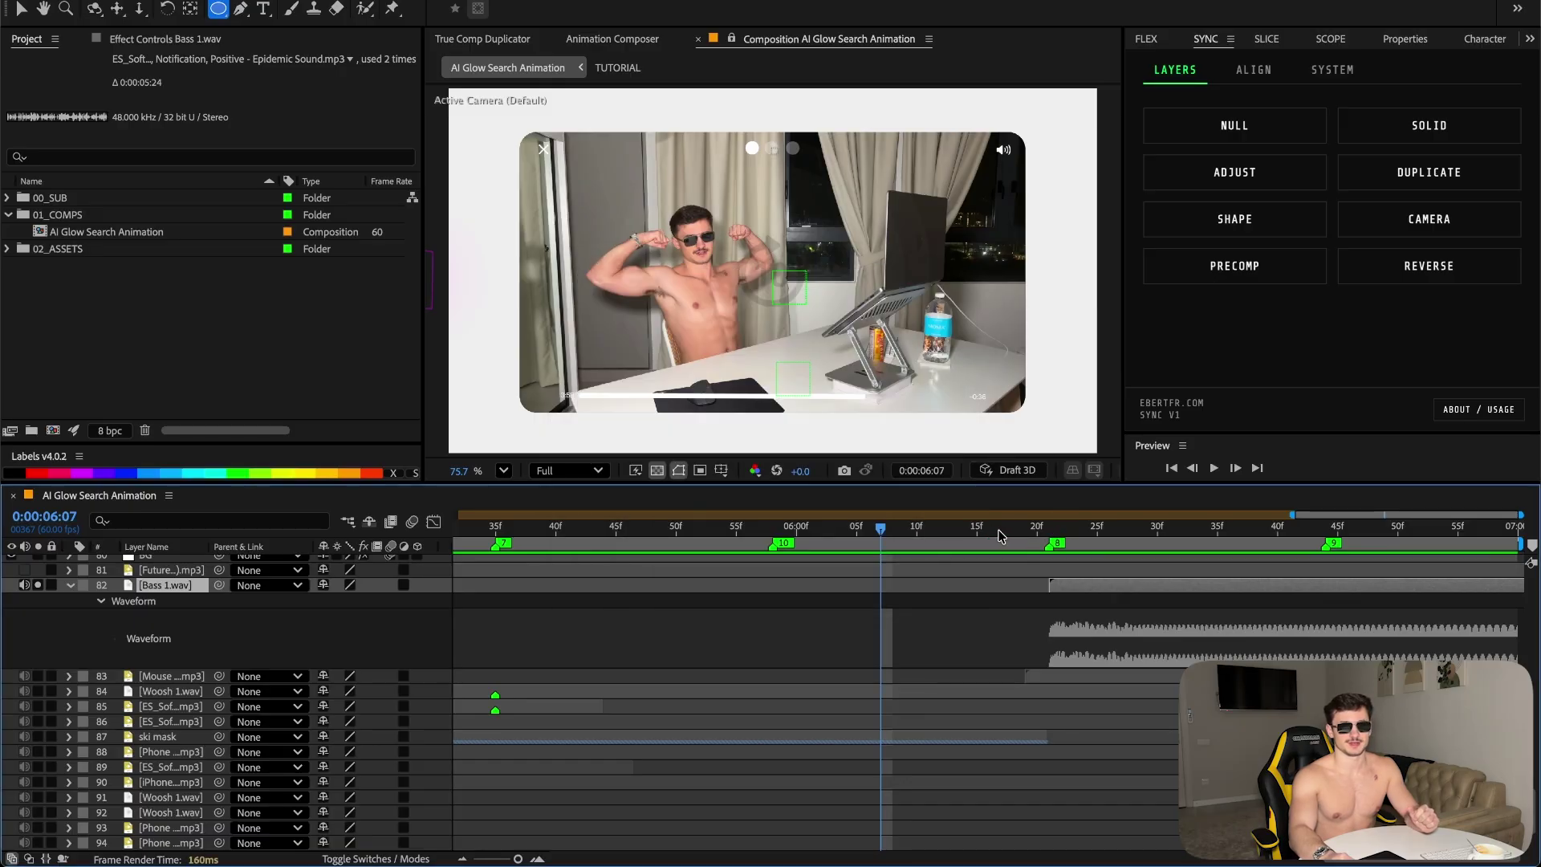